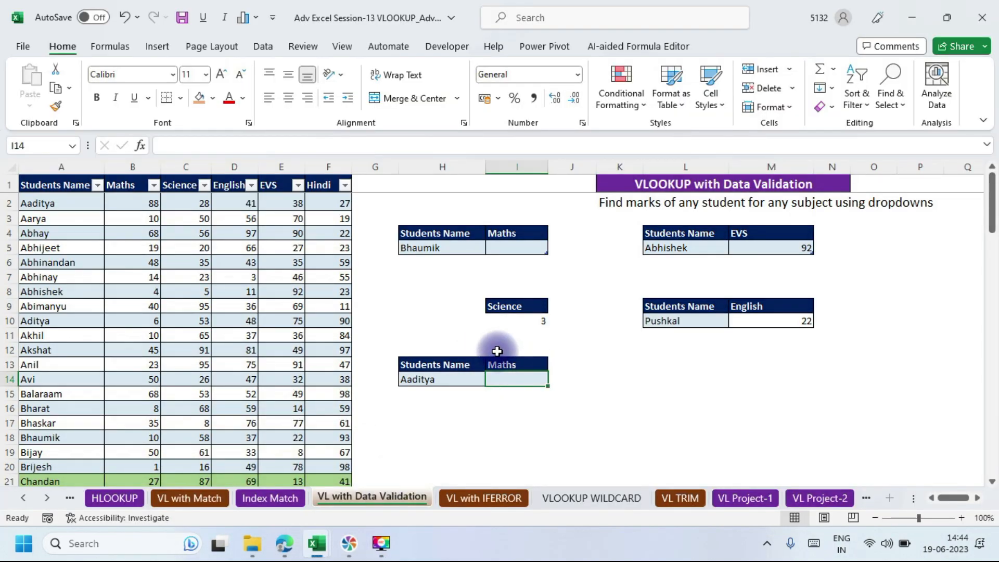
Make sure the option to use table names in formulas is switched off in the program's formula options.
{"action": "left_click", "coordinate": [23, 48]}
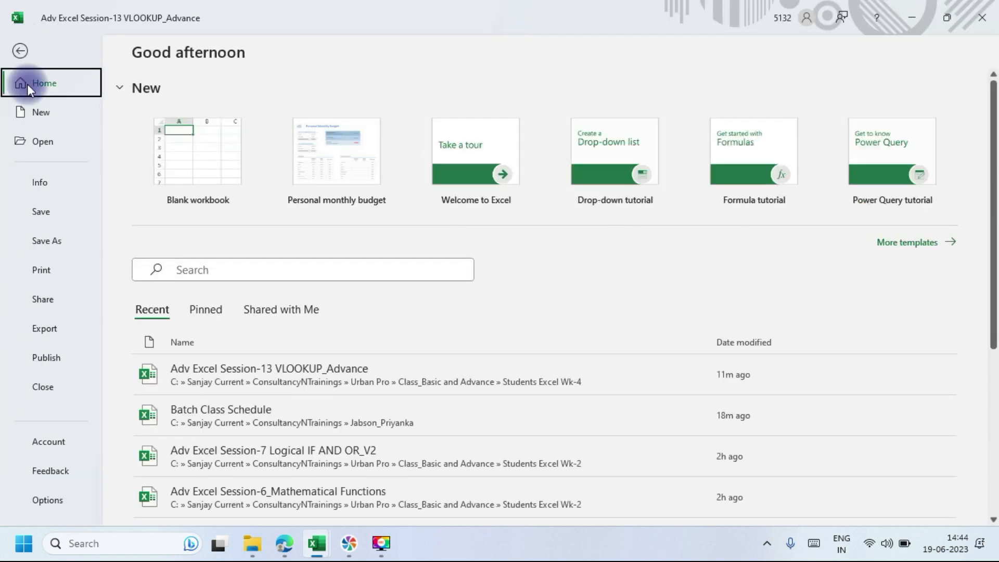
{"action": "left_click", "coordinate": [38, 501]}
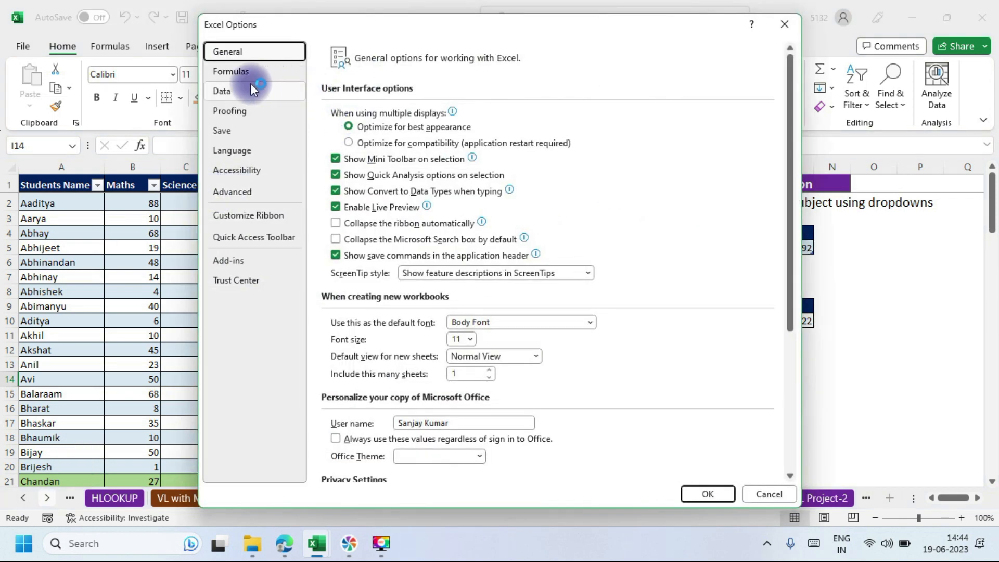
{"action": "left_click", "coordinate": [238, 74]}
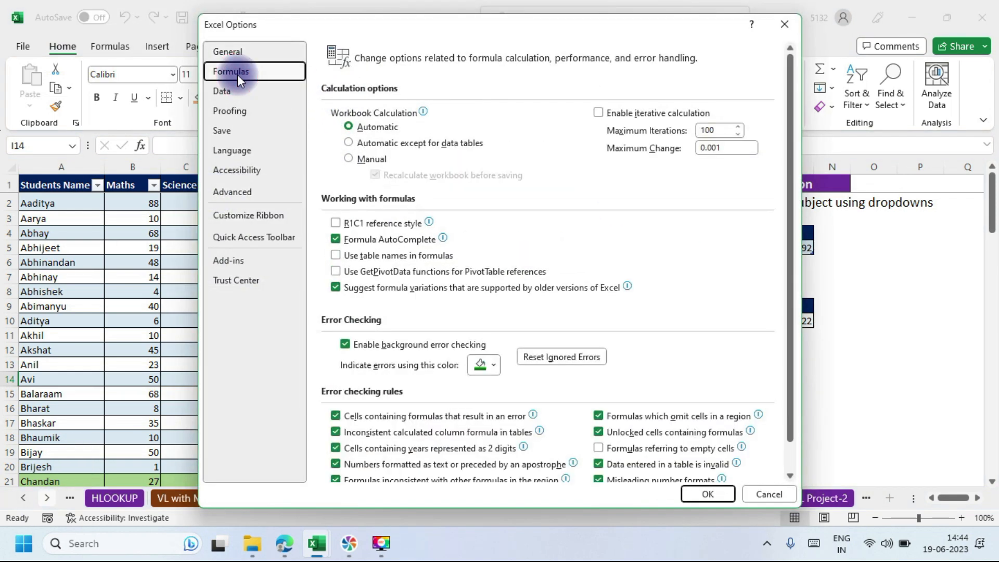
{"action": "left_click", "coordinate": [333, 255]}
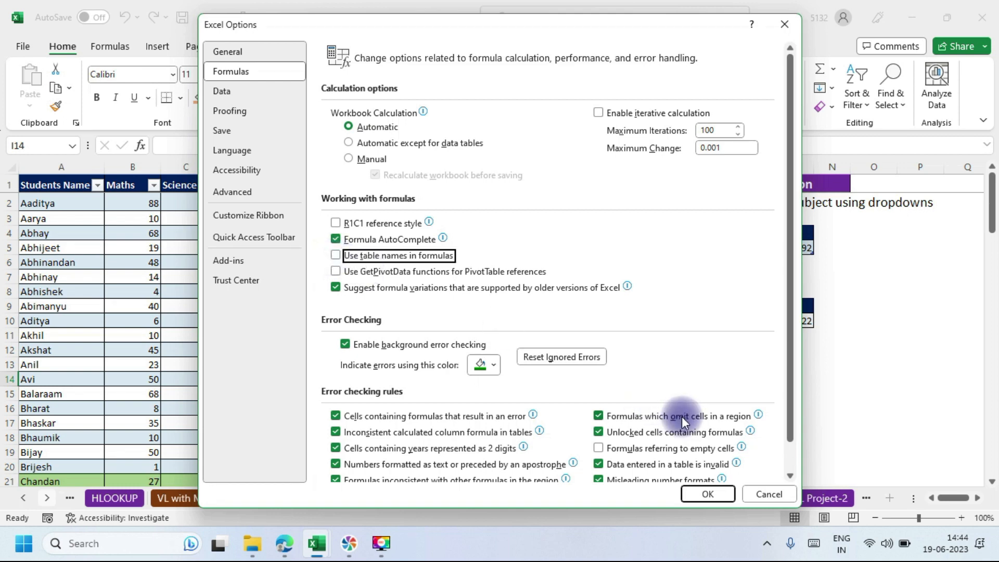
{"action": "left_click", "coordinate": [708, 494]}
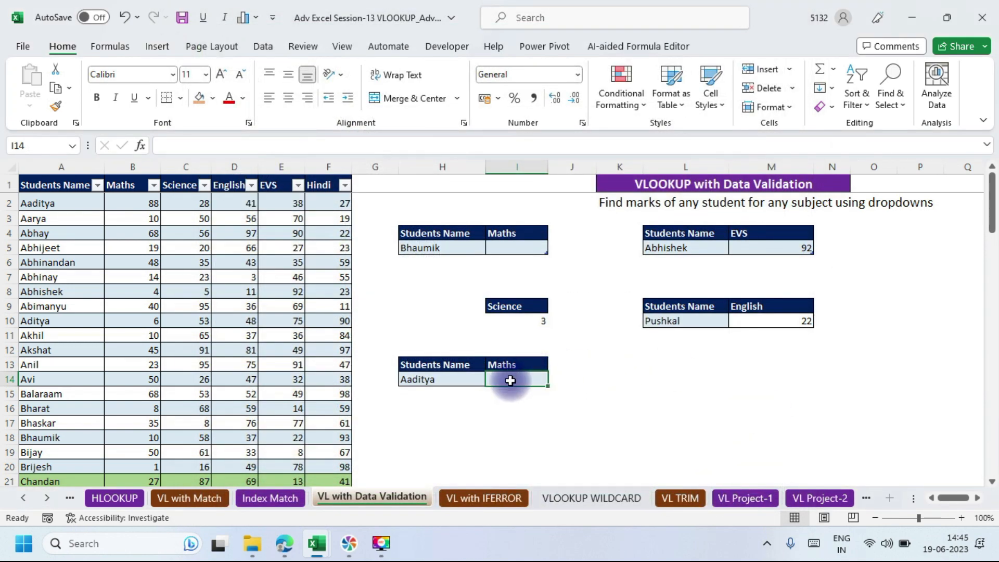
Enlarge the font of all of columns H and I to size 16.
{"action": "left_click_drag", "start_coordinate": [442, 361], "coordinate": [533, 376]}
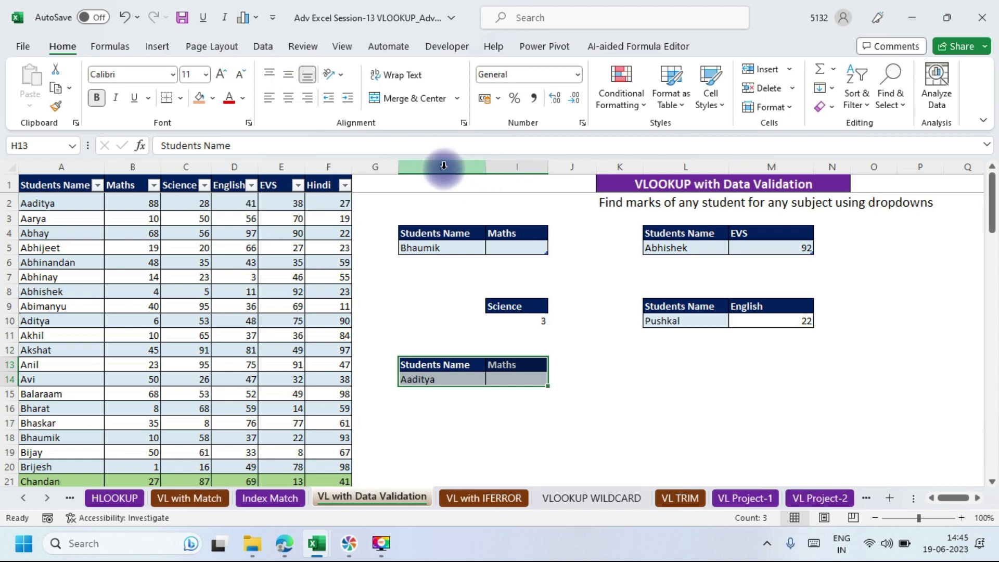
{"action": "left_click_drag", "start_coordinate": [446, 164], "coordinate": [508, 178]}
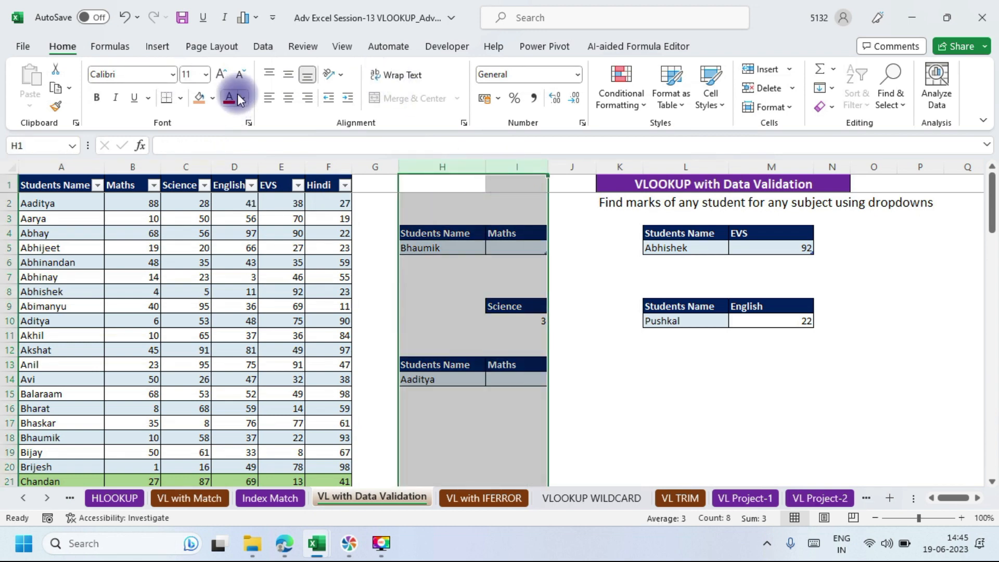
{"action": "left_click", "coordinate": [220, 74]}
{"action": "left_click", "coordinate": [221, 74]}
{"action": "left_click", "coordinate": [220, 74]}
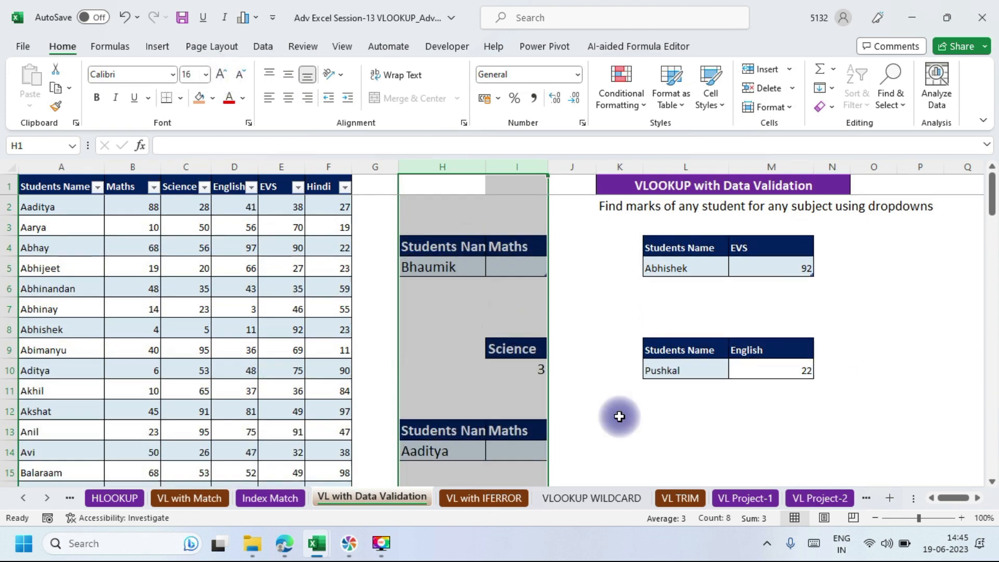
Auto-fit column H so the Students Name header of the lookup table in H13:I14 fits in full.
{"action": "left_click", "coordinate": [993, 481]}
{"action": "left_click", "coordinate": [993, 481]}
{"action": "left_click", "coordinate": [992, 482]}
{"action": "left_click", "coordinate": [993, 482]}
{"action": "left_click", "coordinate": [992, 482]}
{"action": "left_click", "coordinate": [993, 481]}
{"action": "left_click", "coordinate": [992, 482]}
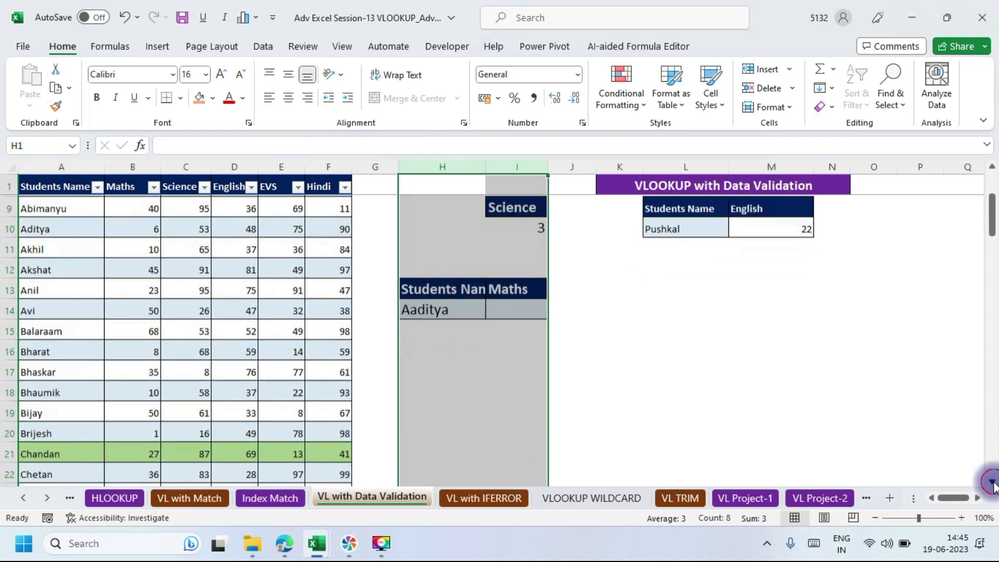
{"action": "left_click", "coordinate": [993, 482]}
{"action": "left_click", "coordinate": [444, 286]}
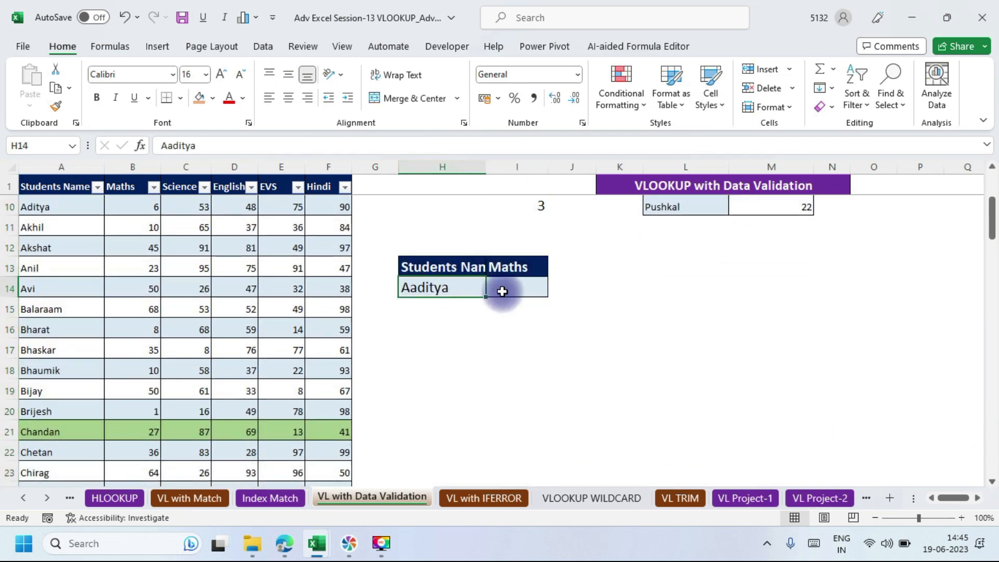
{"action": "left_click", "coordinate": [523, 287]}
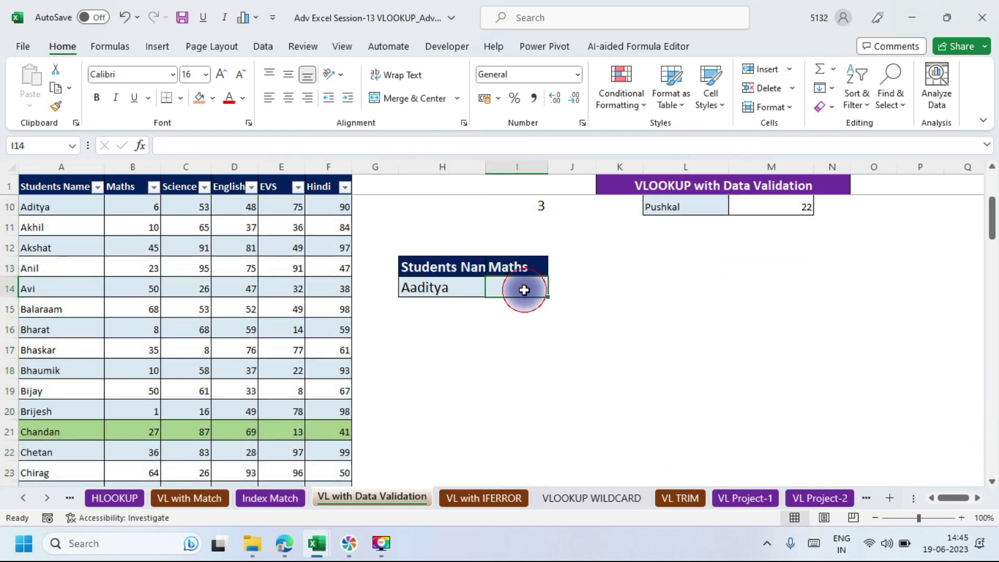
{"action": "double_click", "coordinate": [483, 170]}
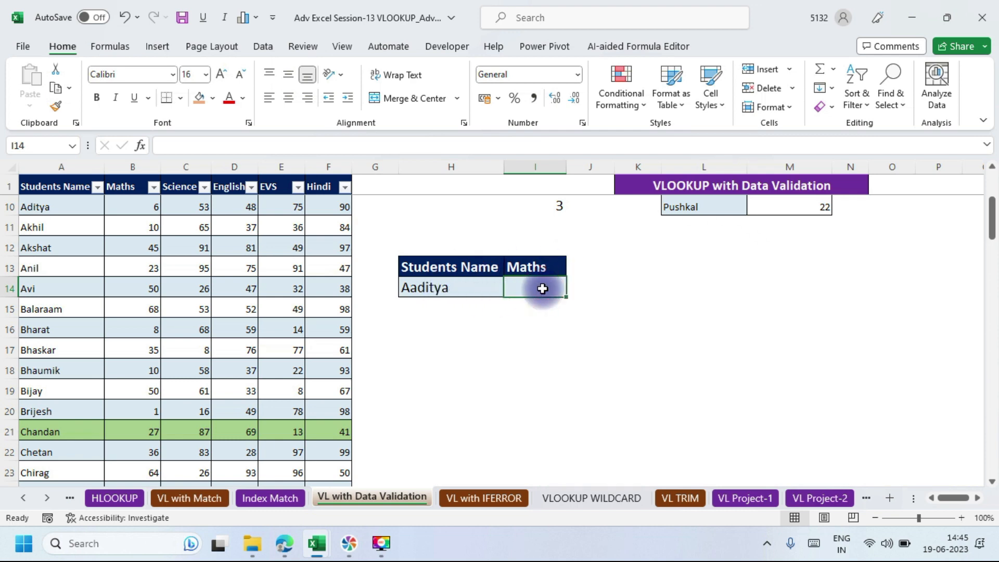
Enter =VLOOKUP(H14,$A$2:$F$101,2,0) in cell I14 to return the Maths mark for the student in H14.
{"action": "type", "text": "=vl"}
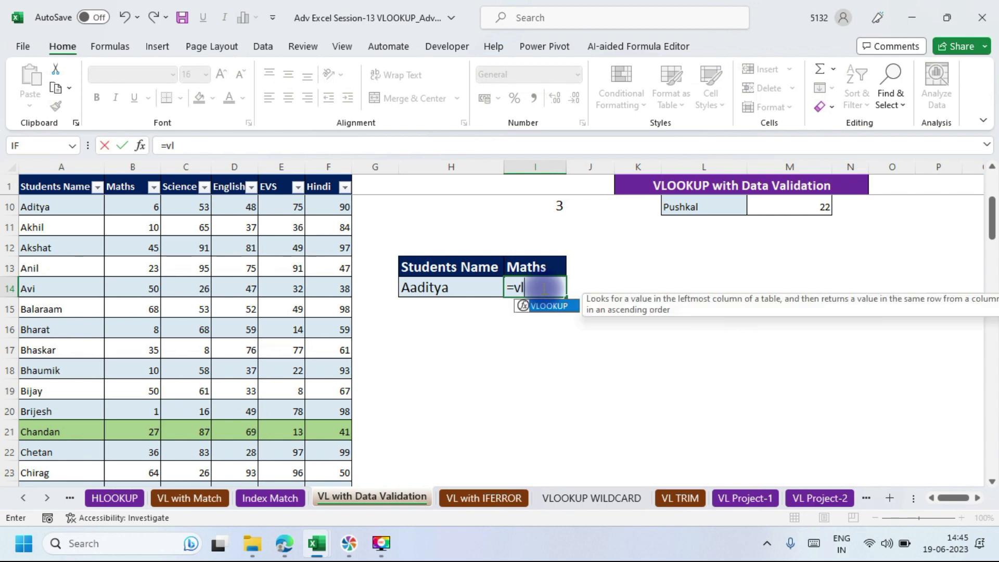
{"action": "key", "text": "Tab"}
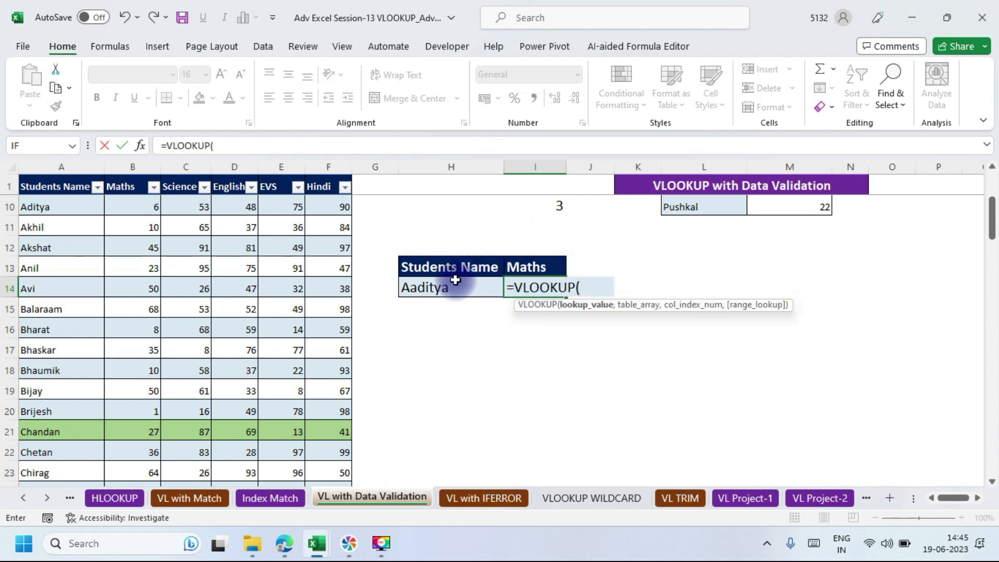
{"action": "left_click", "coordinate": [435, 288]}
{"action": "type", "text": ","}
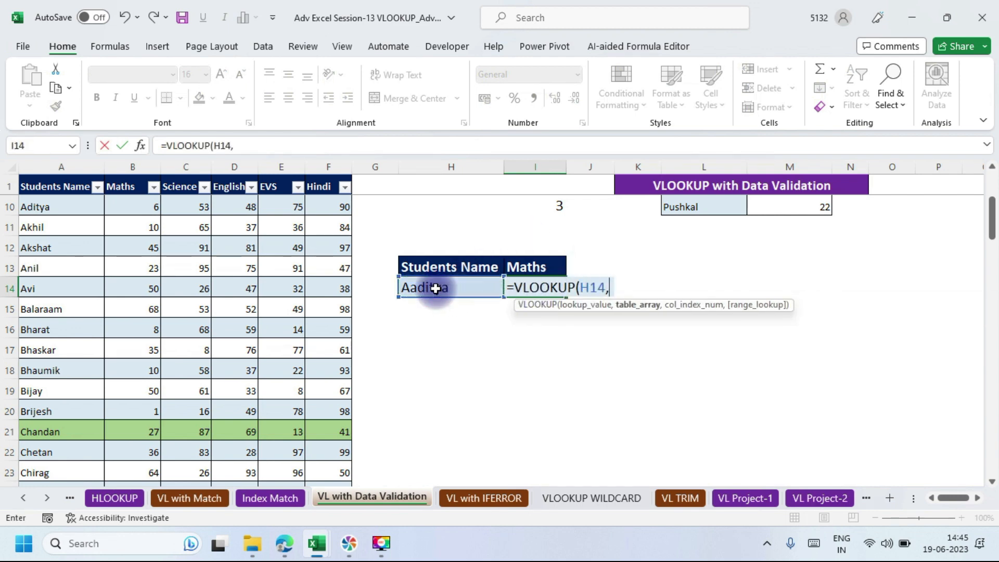
{"action": "left_click", "coordinate": [24, 168]}
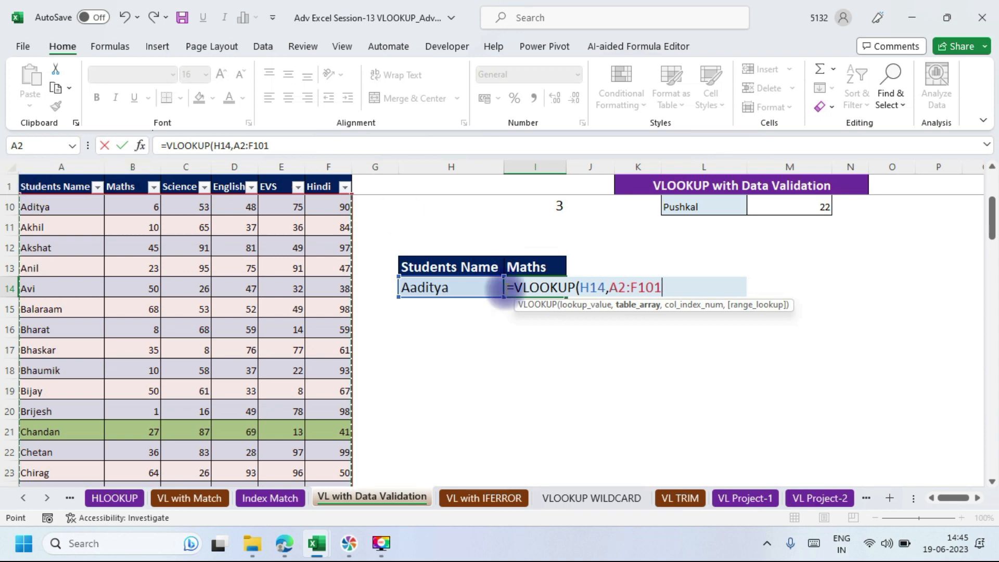
{"action": "left_click_drag", "start_coordinate": [608, 288], "coordinate": [663, 286]}
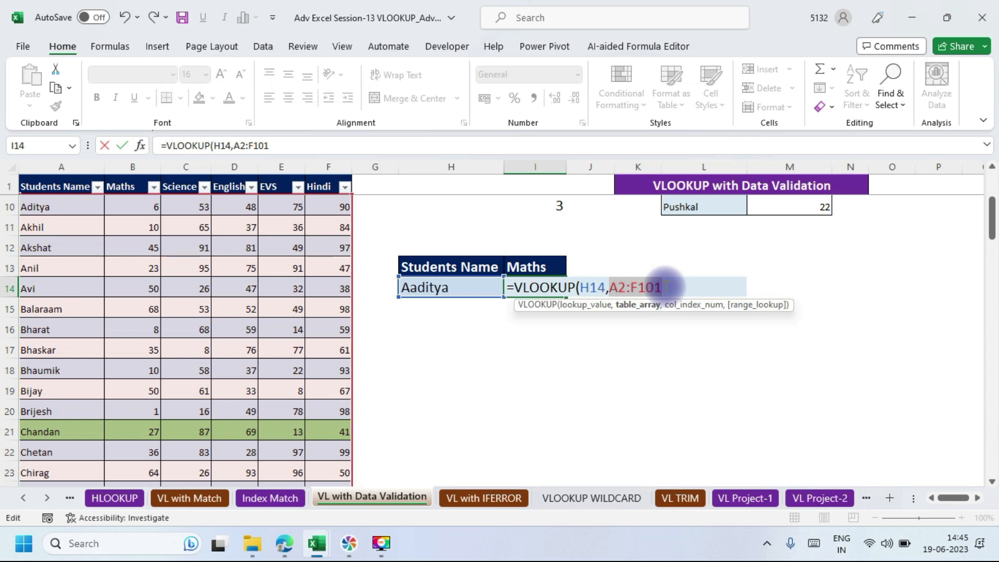
{"action": "key", "text": "F4"}
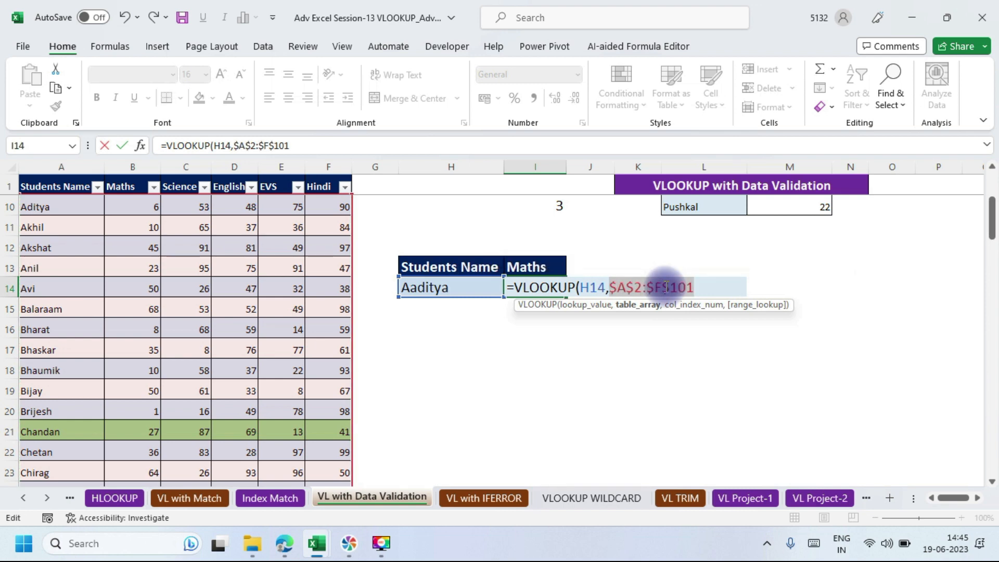
{"action": "left_click", "coordinate": [699, 289]}
{"action": "type", "text": ","}
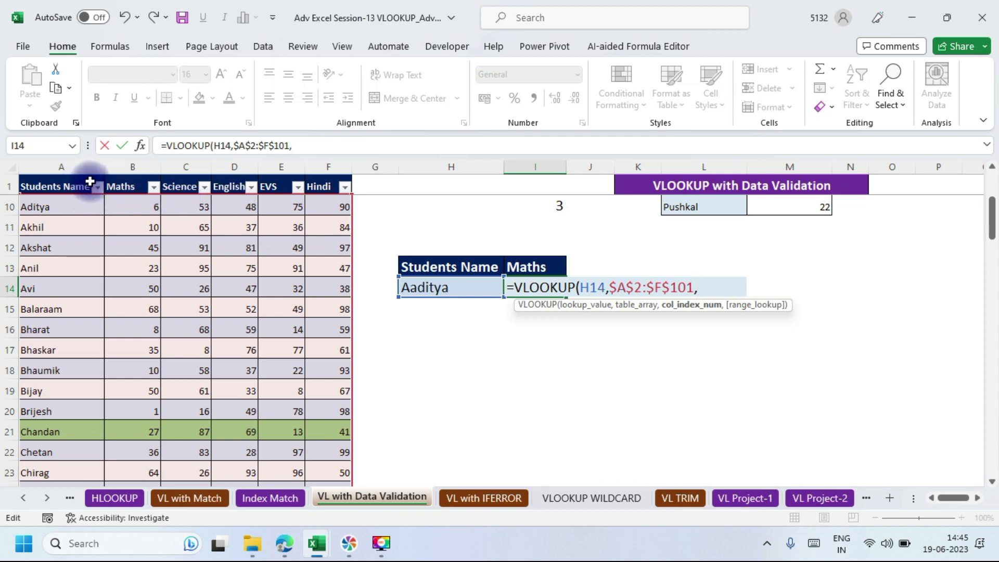
{"action": "type", "text": "2,0)"}
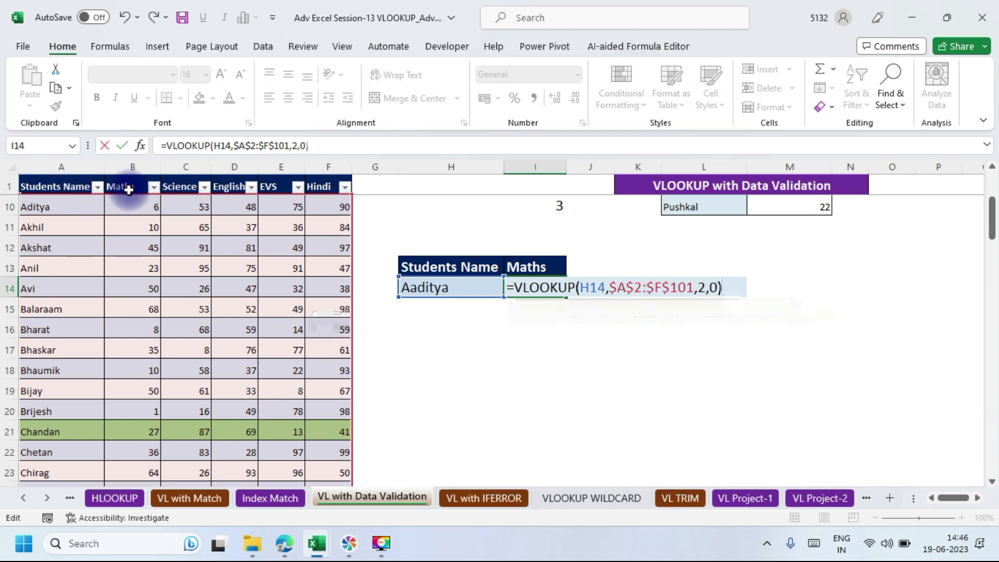
{"action": "key", "text": "Return"}
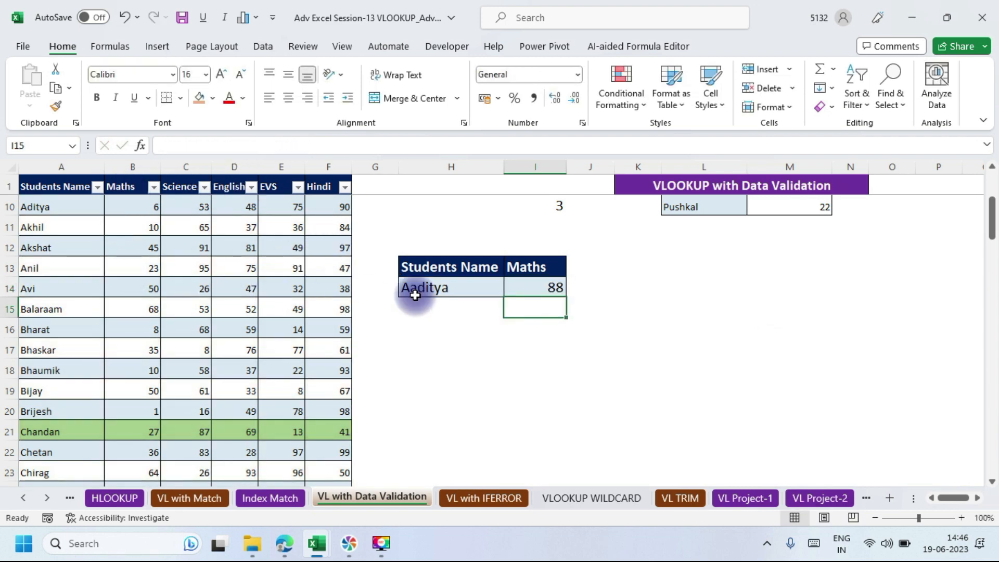
Test the lookup by replacing the student name in H14 with the name listed in A14.
{"action": "left_click", "coordinate": [439, 288]}
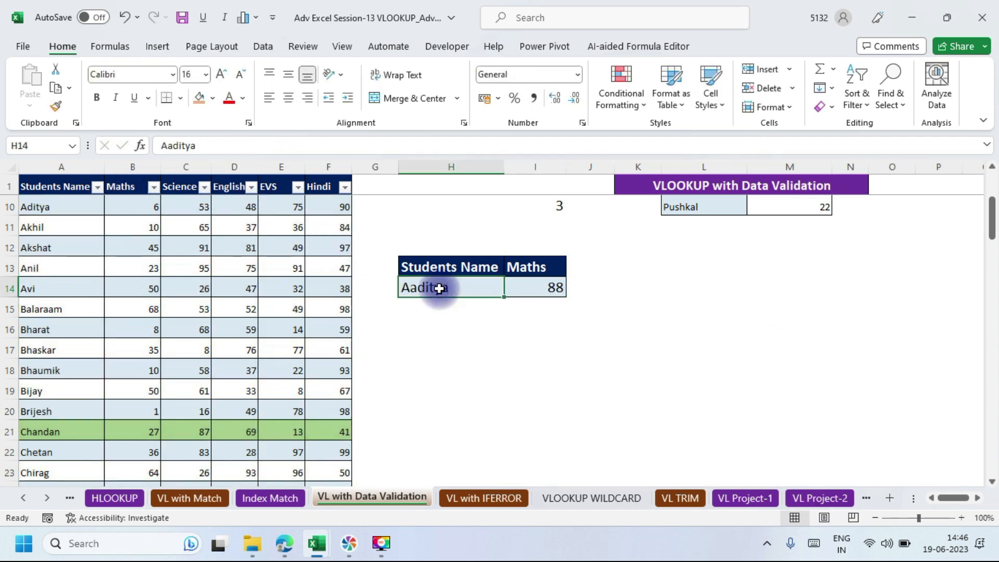
{"action": "type", "text": "Avi"}
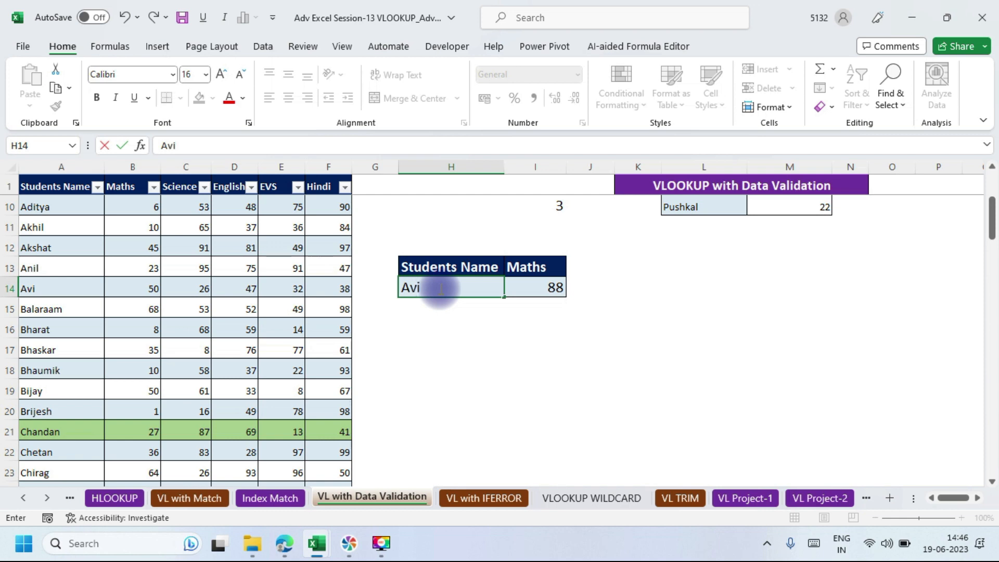
{"action": "key", "text": "Return"}
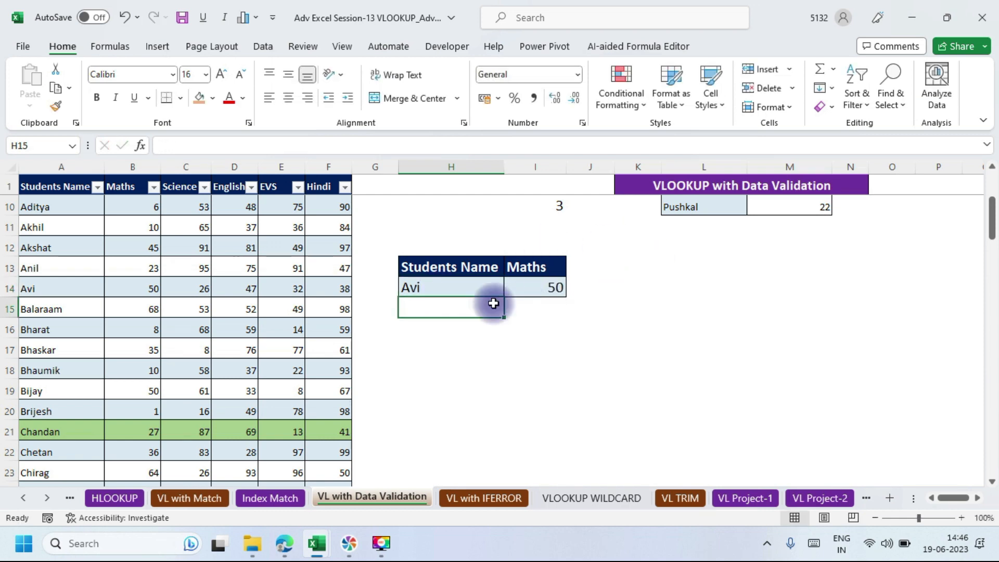
Add a List data validation to cell H14 with =$A$2:$A$101 as the source of student names.
{"action": "left_click", "coordinate": [466, 289]}
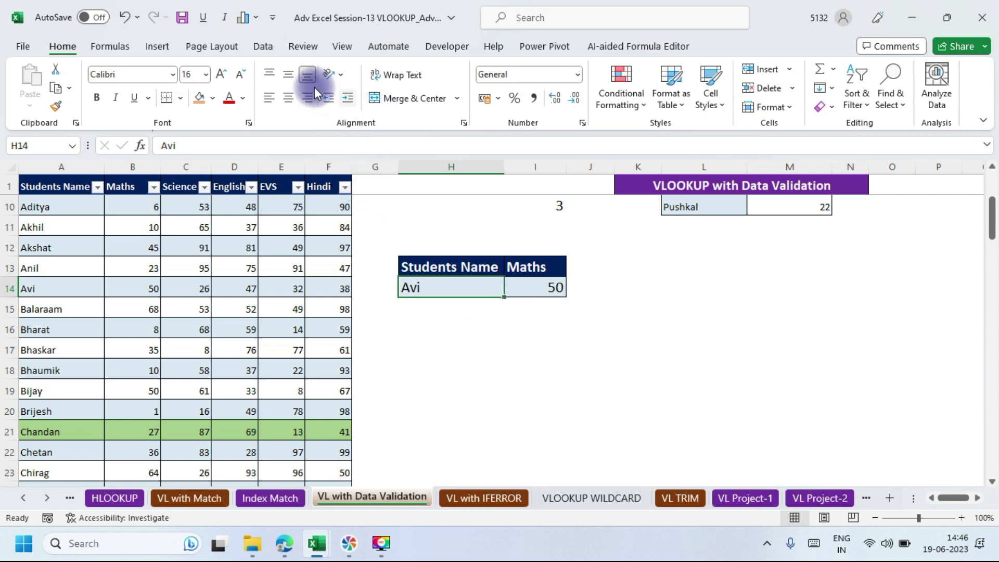
{"action": "left_click", "coordinate": [263, 47]}
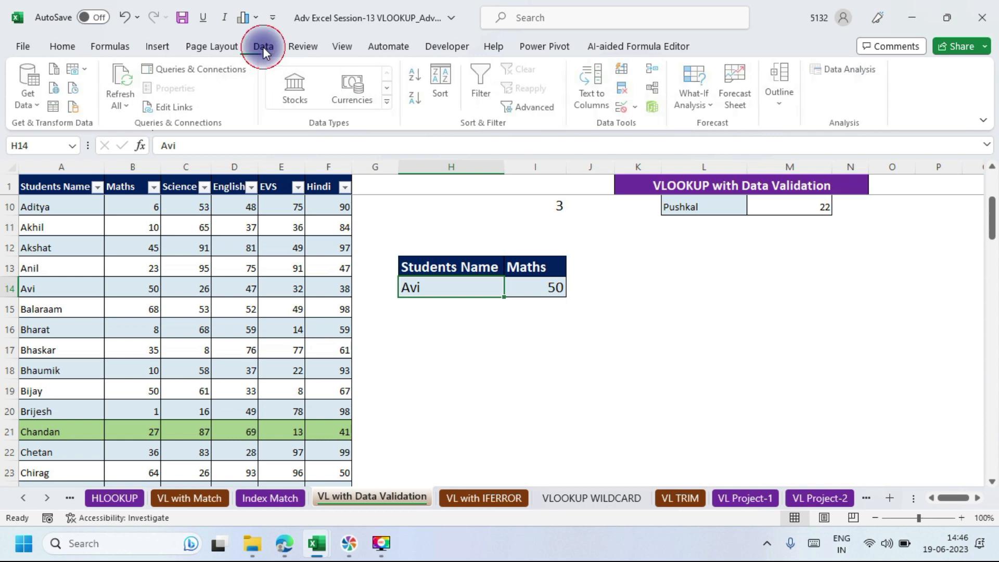
{"action": "left_click", "coordinate": [639, 105]}
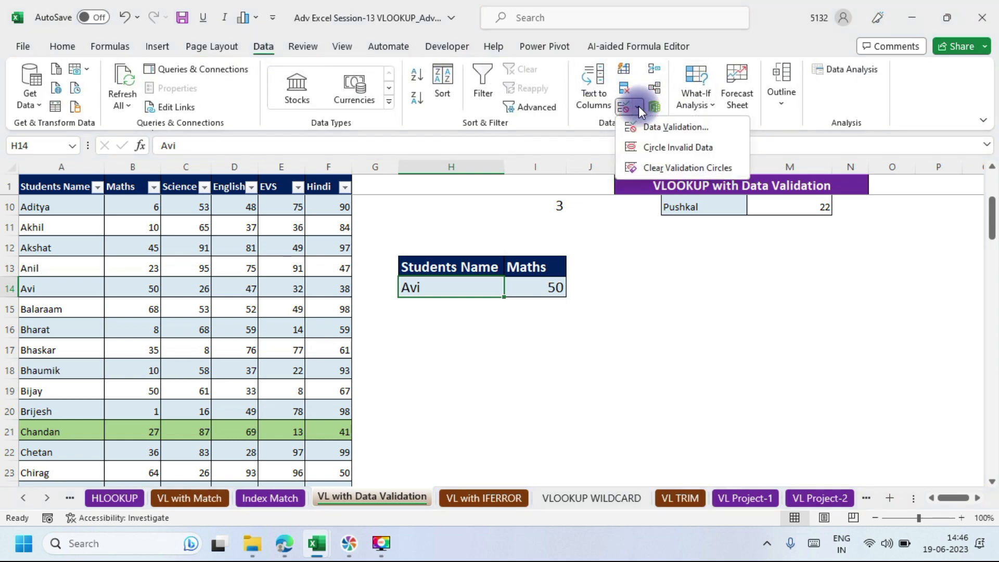
{"action": "left_click", "coordinate": [675, 126]}
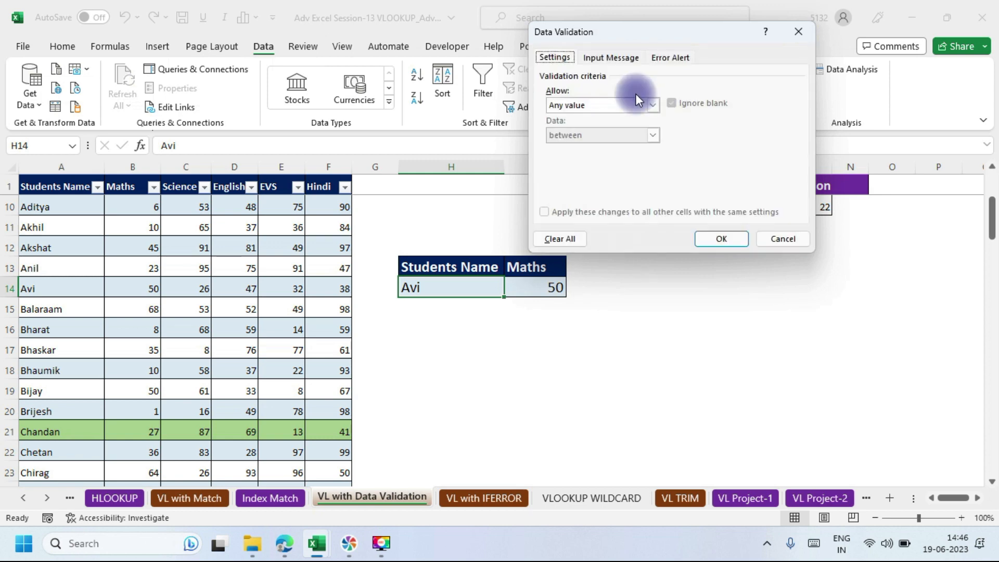
{"action": "left_click", "coordinate": [653, 103]}
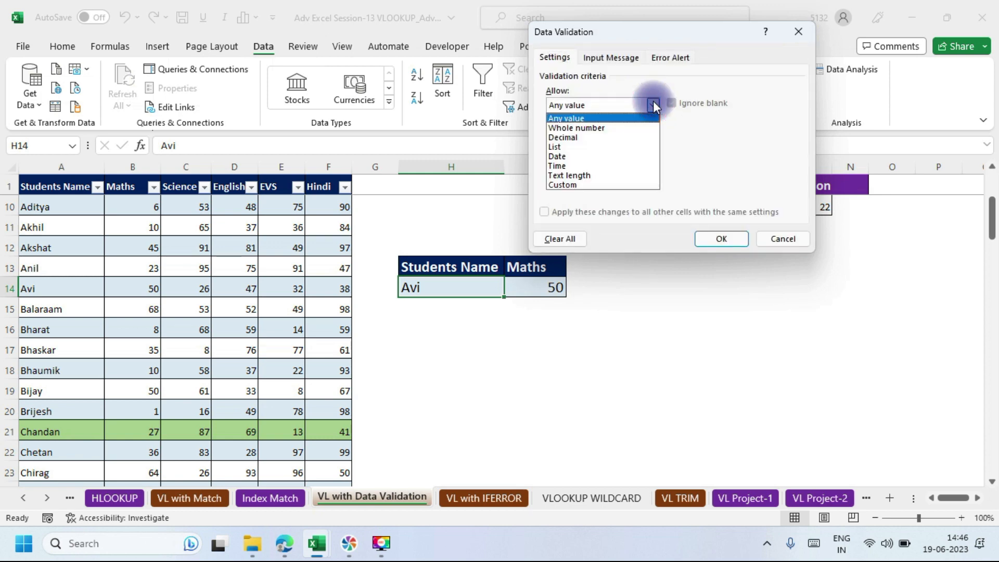
{"action": "left_click", "coordinate": [576, 144]}
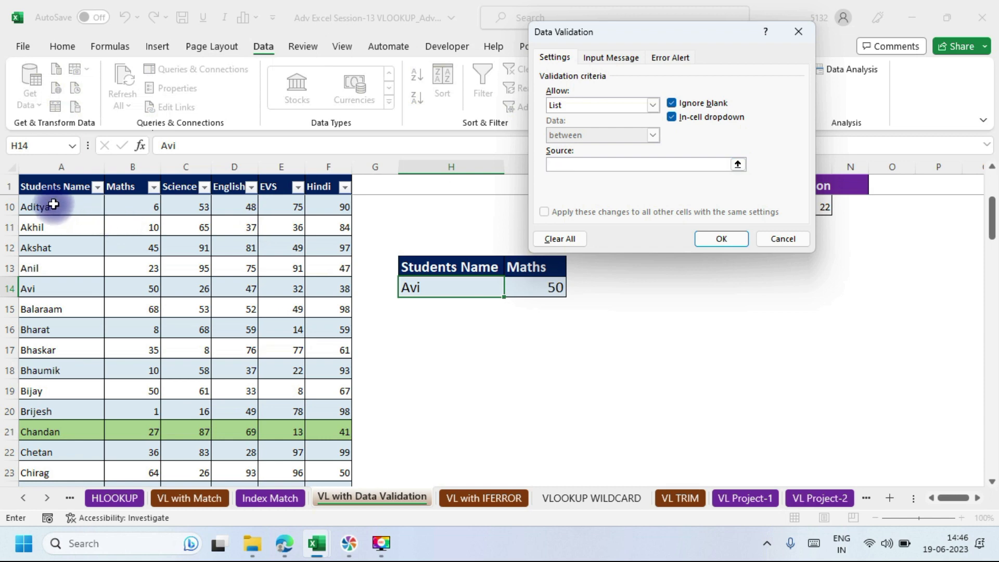
{"action": "left_click", "coordinate": [60, 175]}
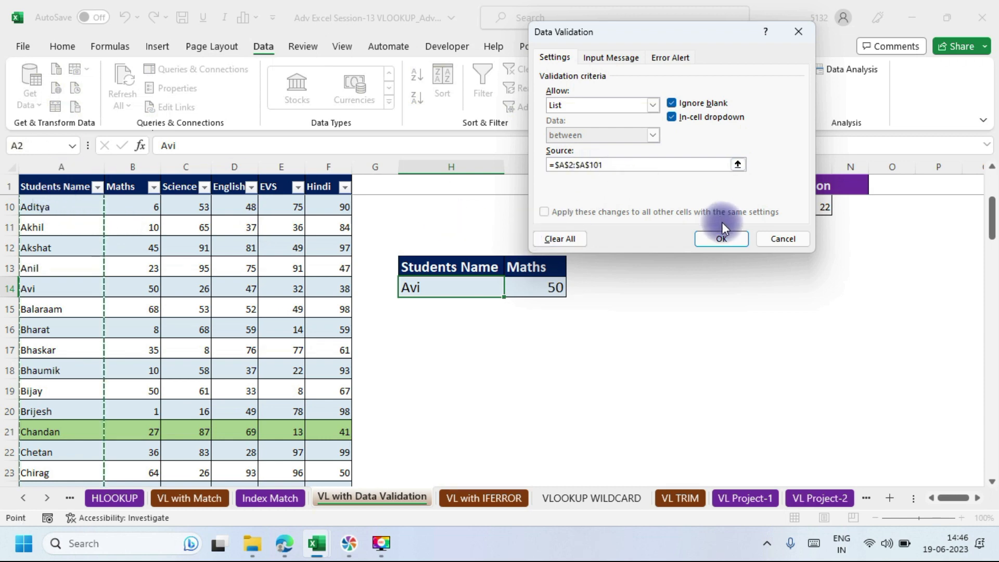
{"action": "left_click", "coordinate": [733, 241]}
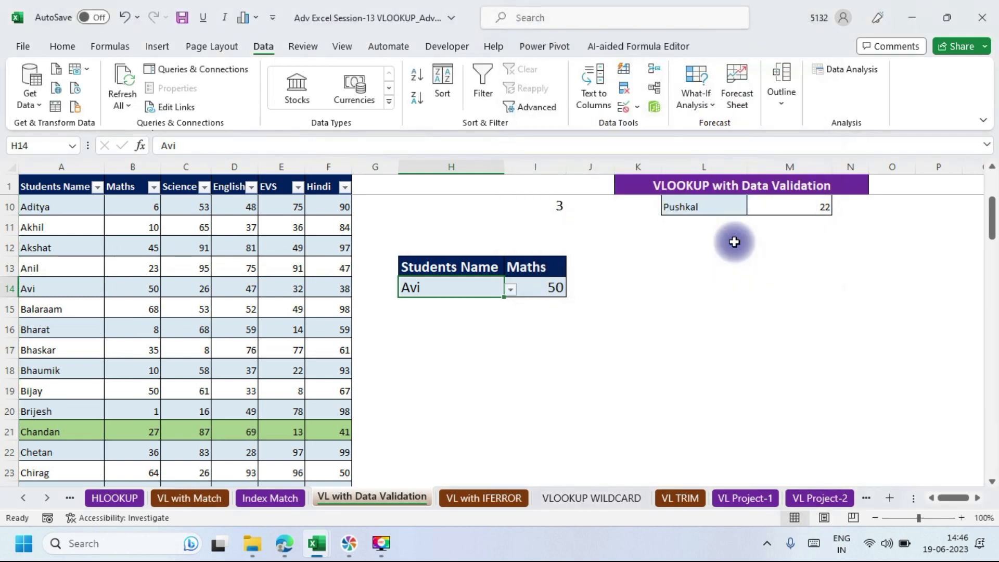
Test the student dropdown in H14 by choosing the names listed in A17, A10 and finally A11.
{"action": "left_click", "coordinate": [512, 291]}
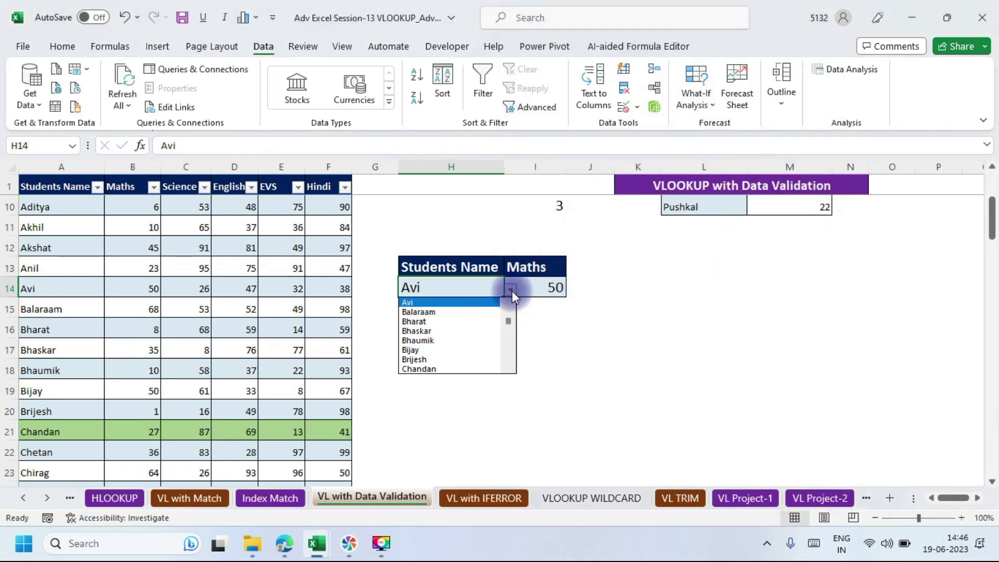
{"action": "left_click", "coordinate": [429, 330]}
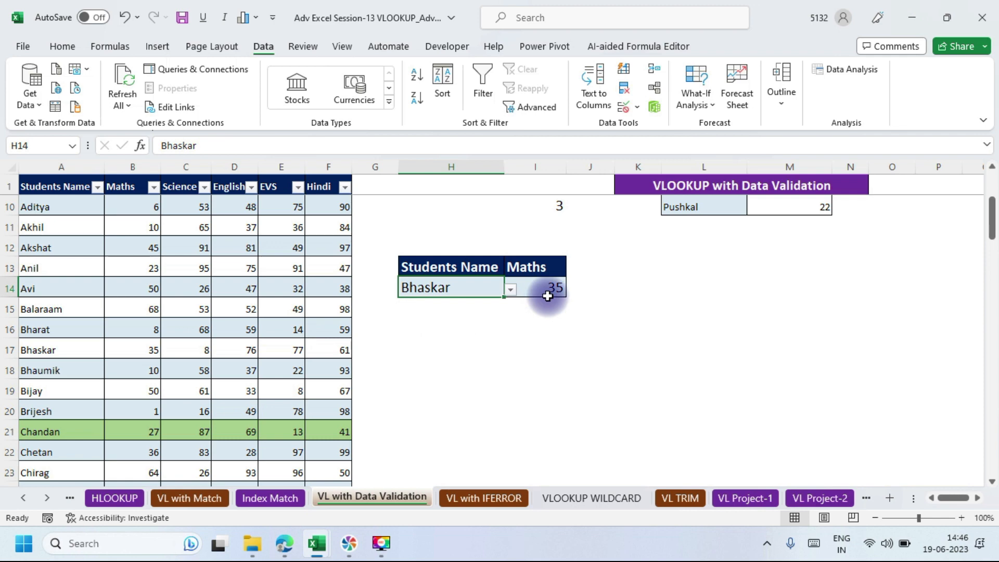
{"action": "left_click", "coordinate": [513, 292]}
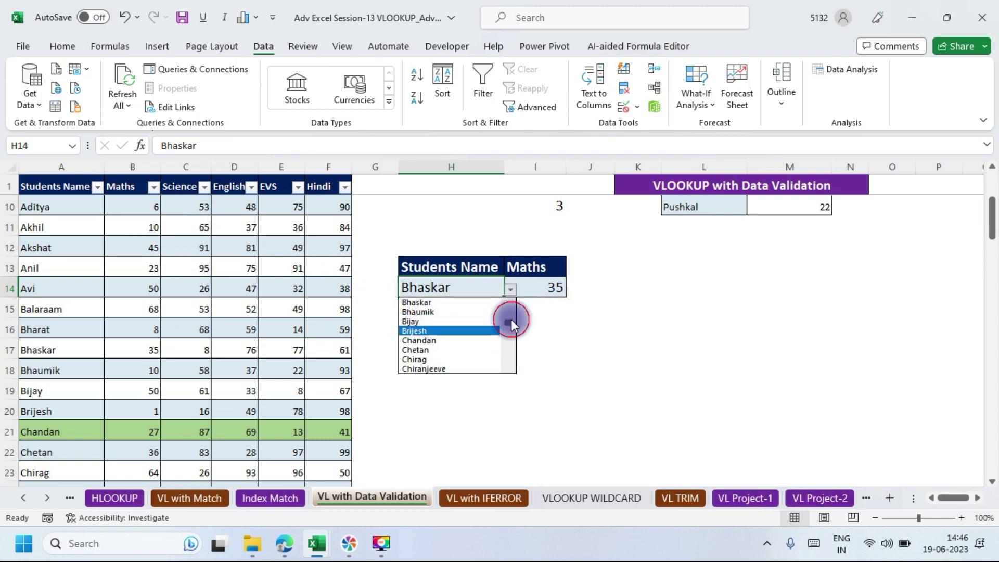
{"action": "left_click_drag", "start_coordinate": [511, 321], "coordinate": [511, 295]}
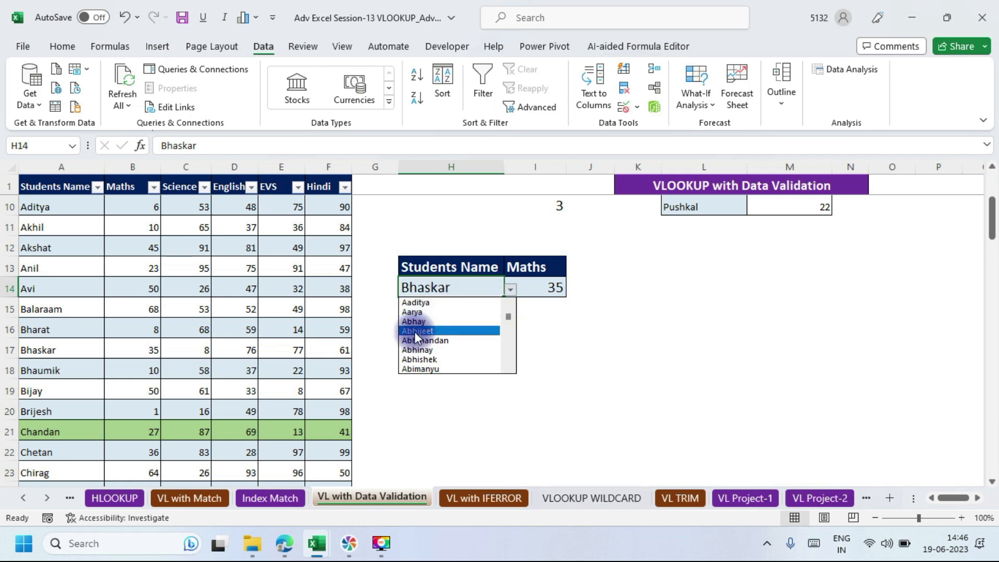
{"action": "scroll", "coordinate": [510, 368], "scroll_direction": "down", "scroll_amount": 6}
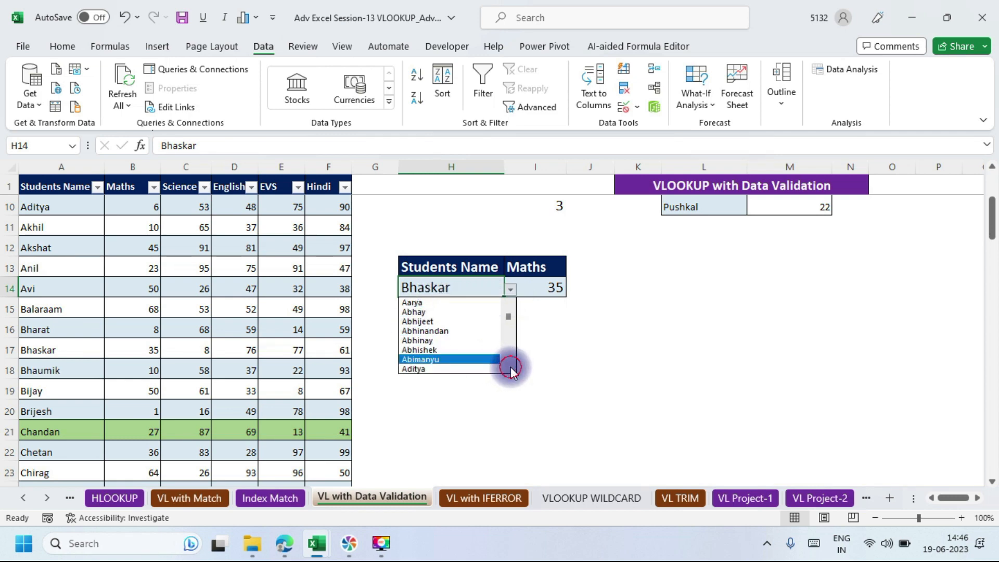
{"action": "scroll", "coordinate": [510, 369], "scroll_direction": "down", "scroll_amount": 2}
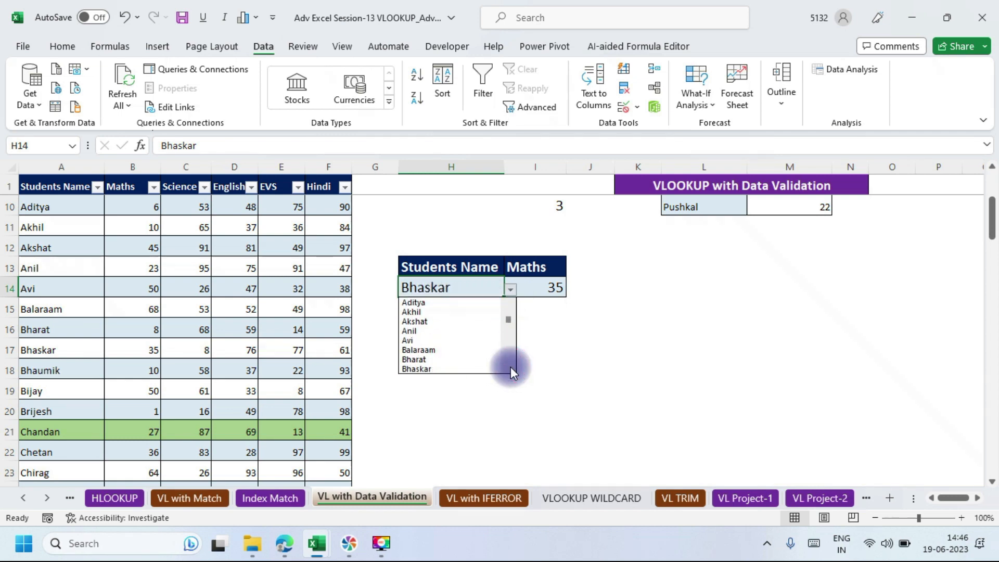
{"action": "left_click", "coordinate": [419, 306]}
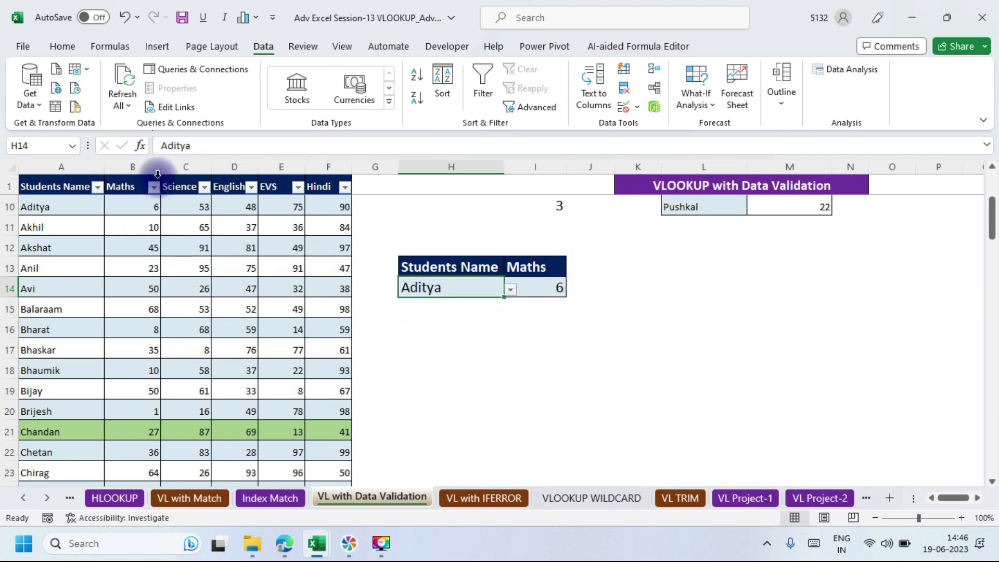
{"action": "left_click", "coordinate": [509, 289]}
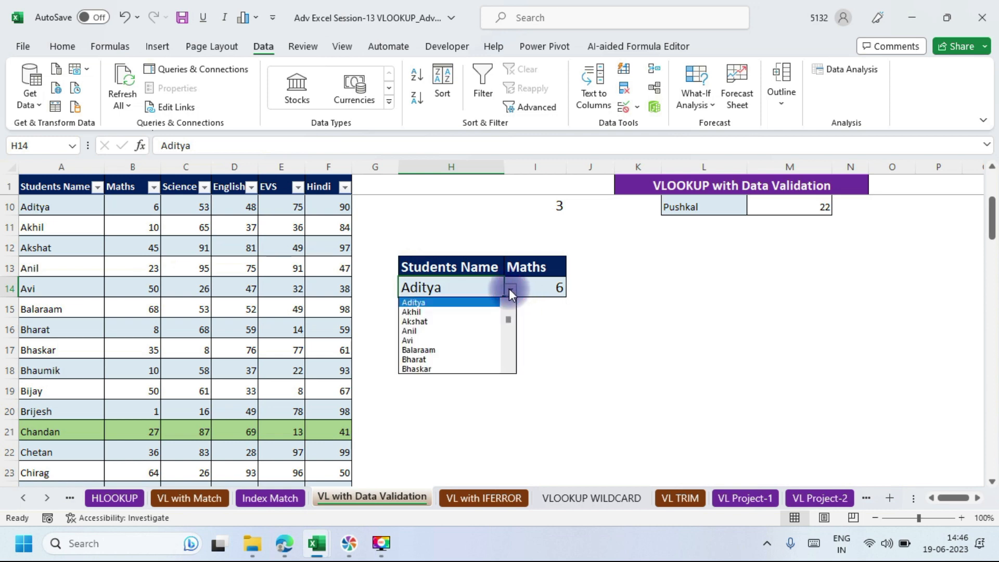
{"action": "left_click", "coordinate": [423, 313]}
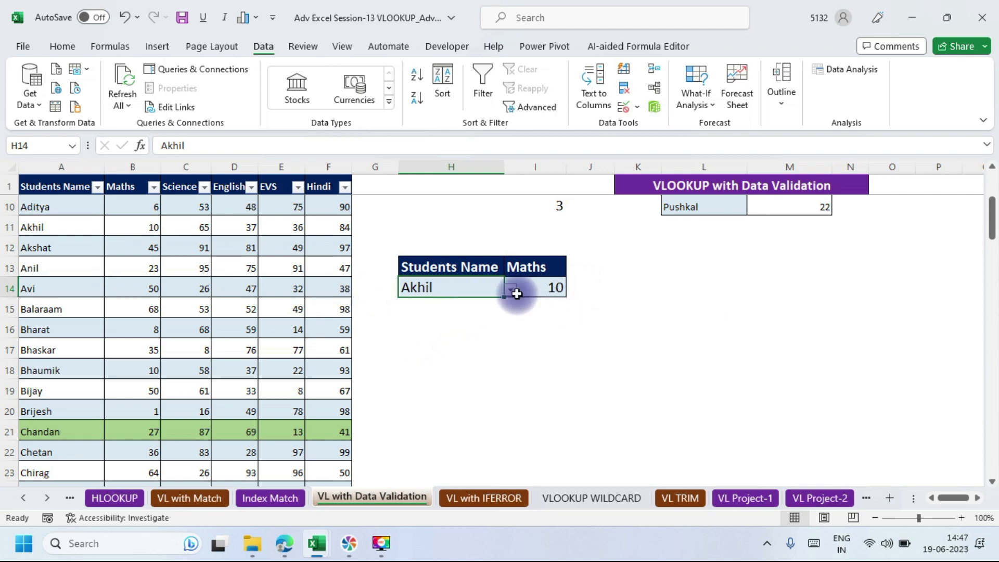
In the VLOOKUP arguments of I14, replace the column index number with a MATCH function that looks up I13.
{"action": "left_click", "coordinate": [530, 264]}
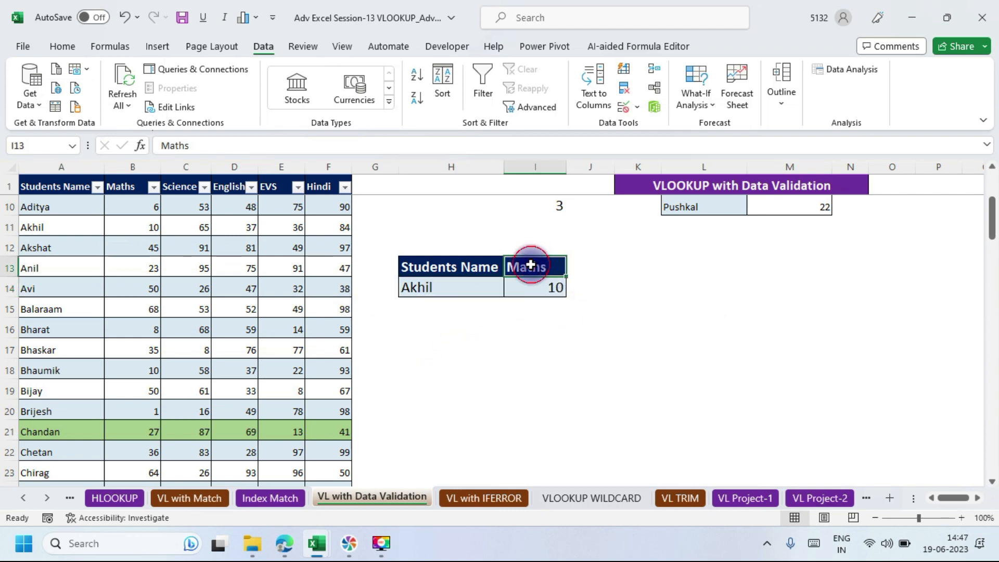
{"action": "left_click", "coordinate": [539, 290]}
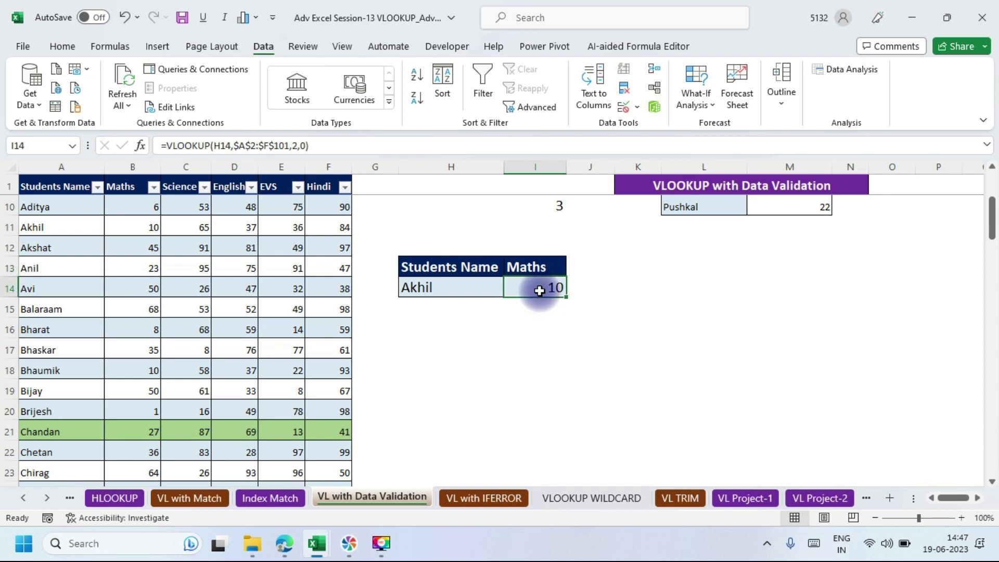
{"action": "left_click", "coordinate": [140, 147]}
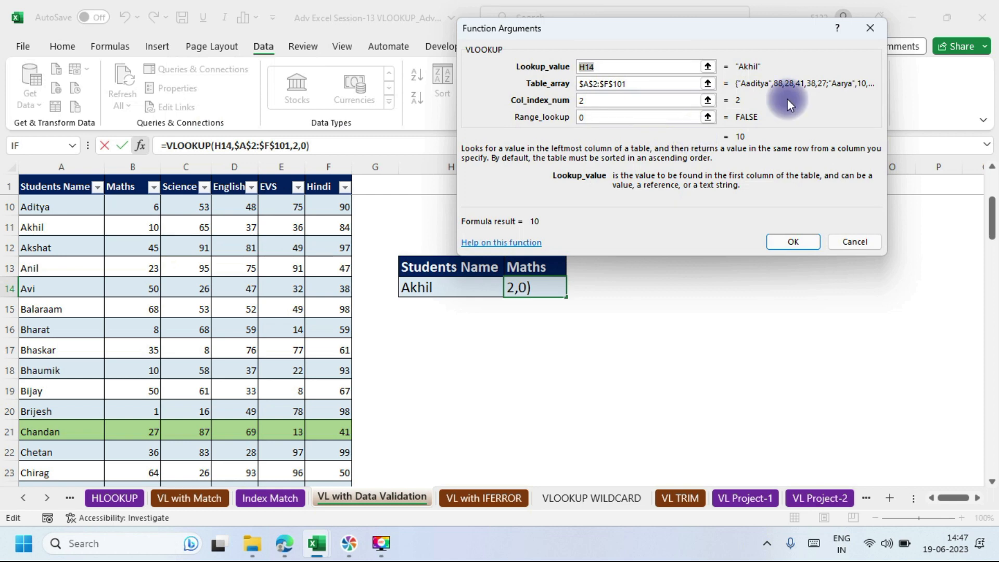
{"action": "left_click", "coordinate": [597, 104]}
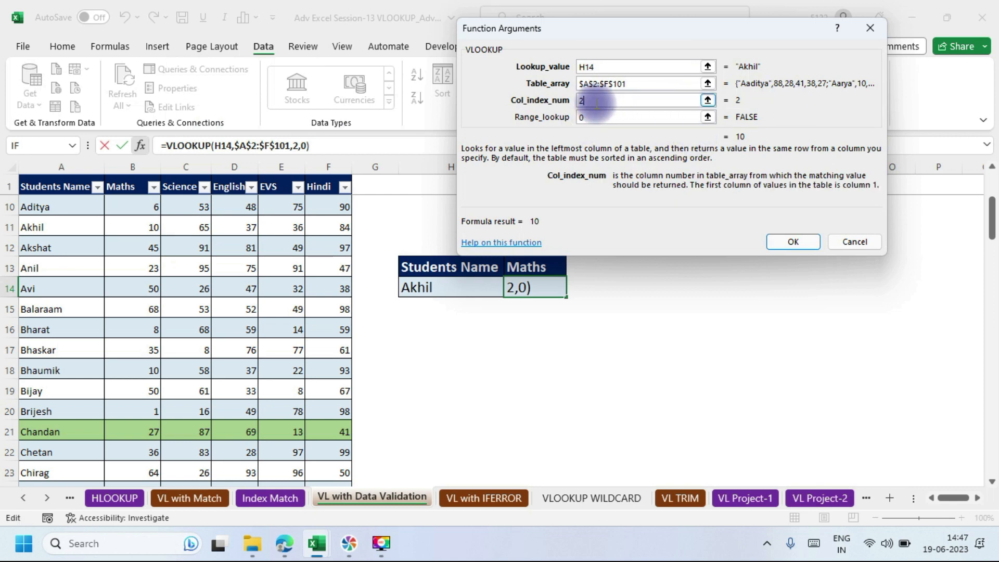
{"action": "key", "text": "BackSpace"}
{"action": "type", "text": "Match"}
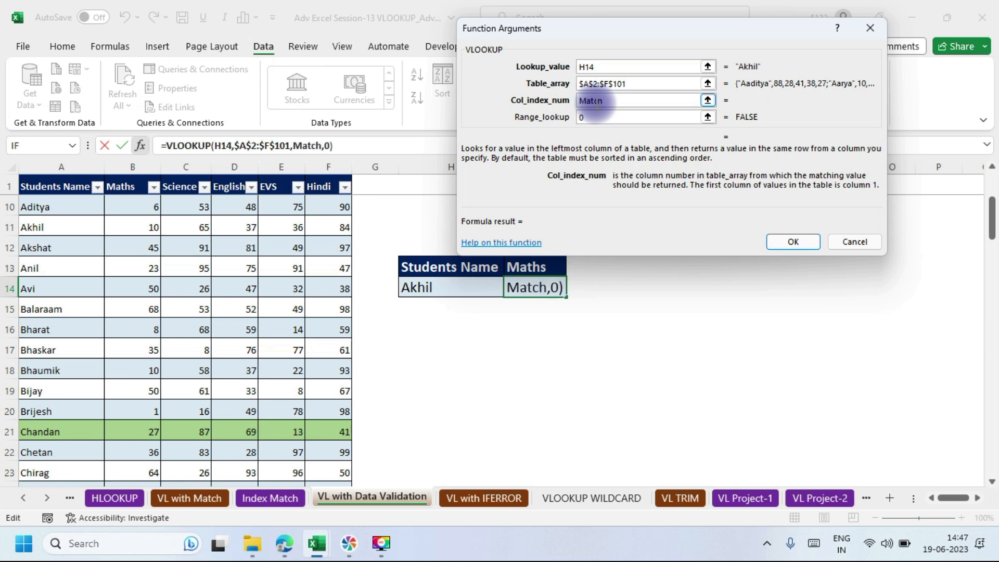
{"action": "left_click_drag", "start_coordinate": [612, 31], "coordinate": [746, 55]}
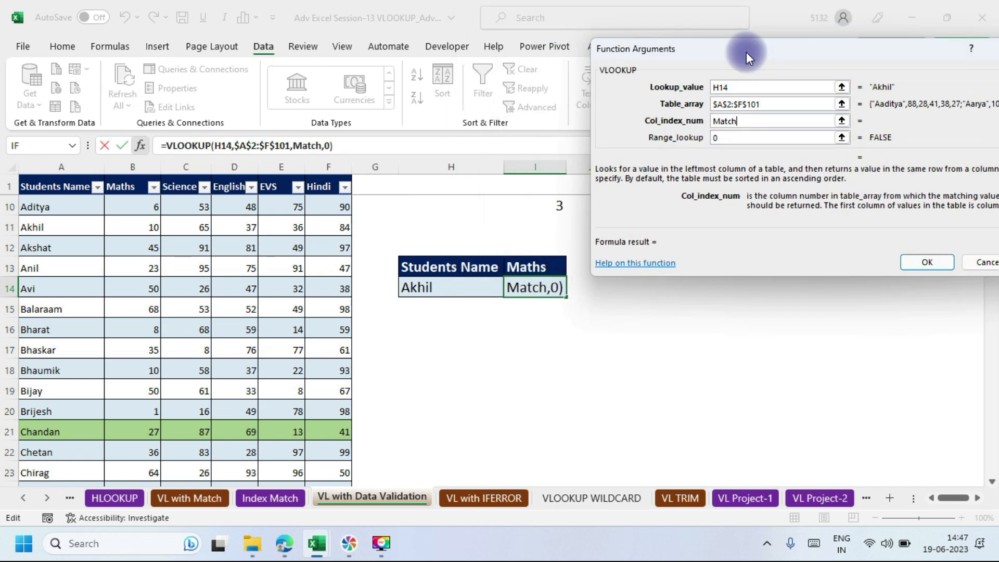
{"action": "type", "text": "("}
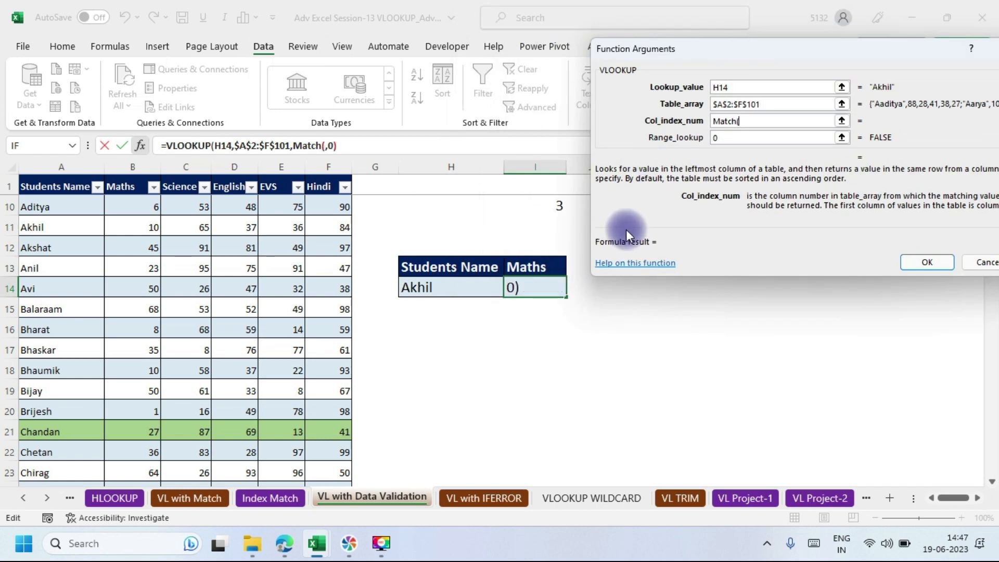
{"action": "left_click", "coordinate": [525, 266]}
{"action": "type", "text": ","}
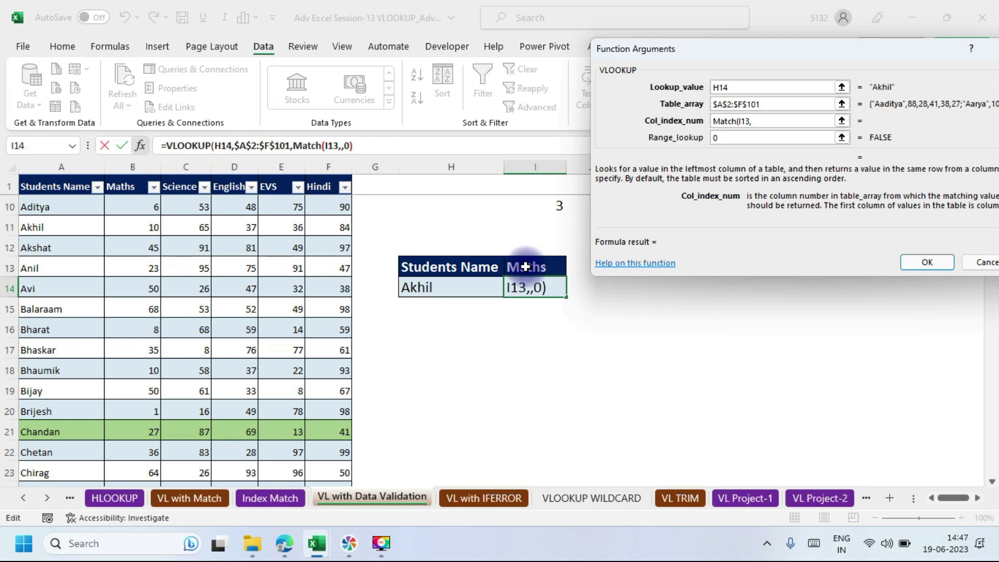
Complete the MATCH in I14 with the absolute header range $A$1:$F$1 and match type 0, and apply the formula.
{"action": "left_click", "coordinate": [16, 186]}
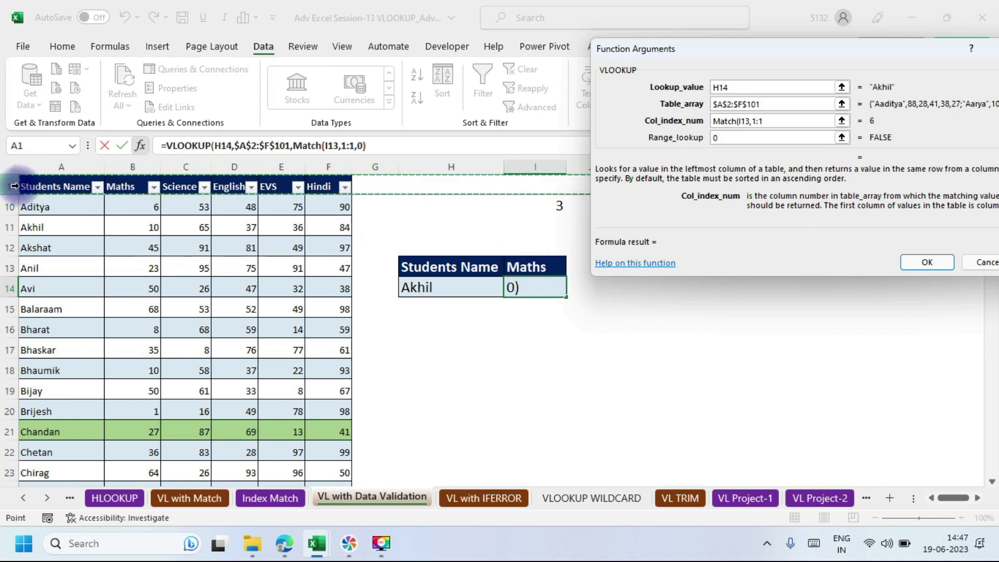
{"action": "left_click", "coordinate": [16, 185]}
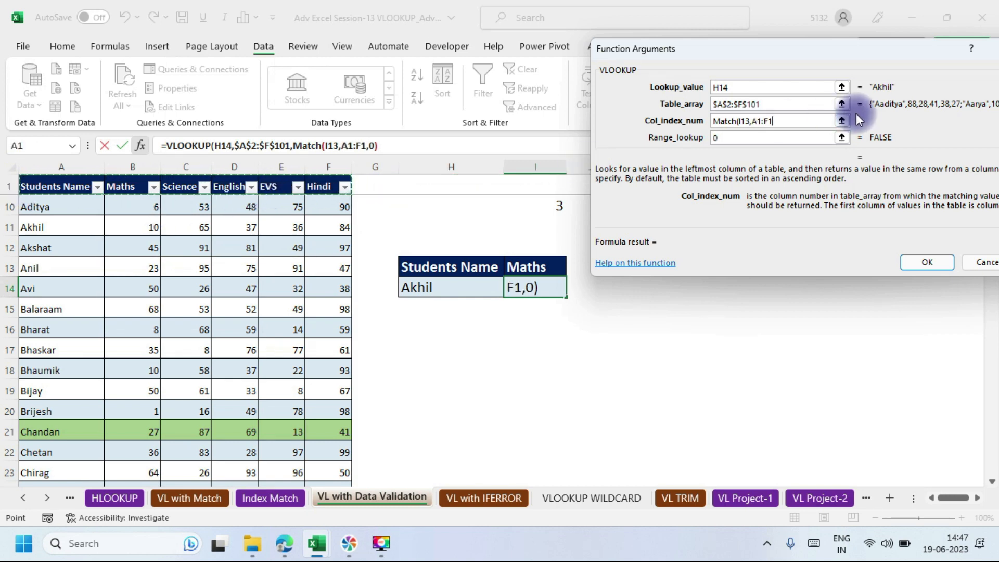
{"action": "key", "text": "F4"}
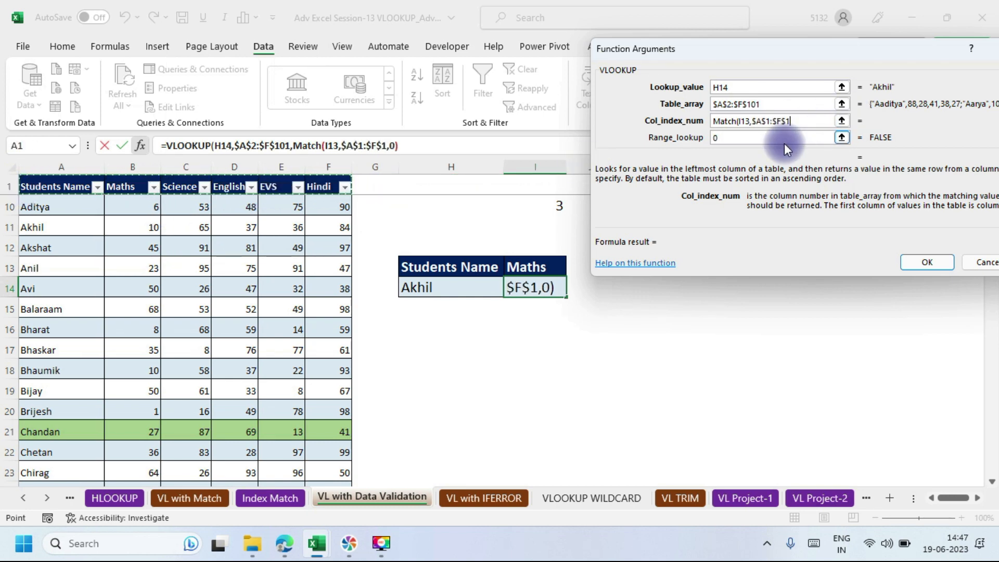
{"action": "type", "text": ",0)"}
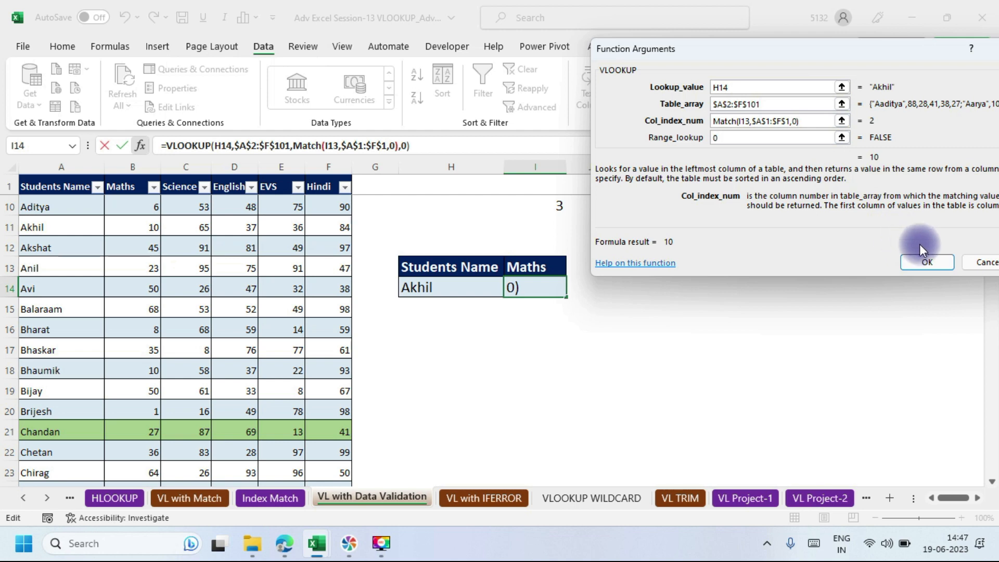
{"action": "left_click", "coordinate": [928, 262]}
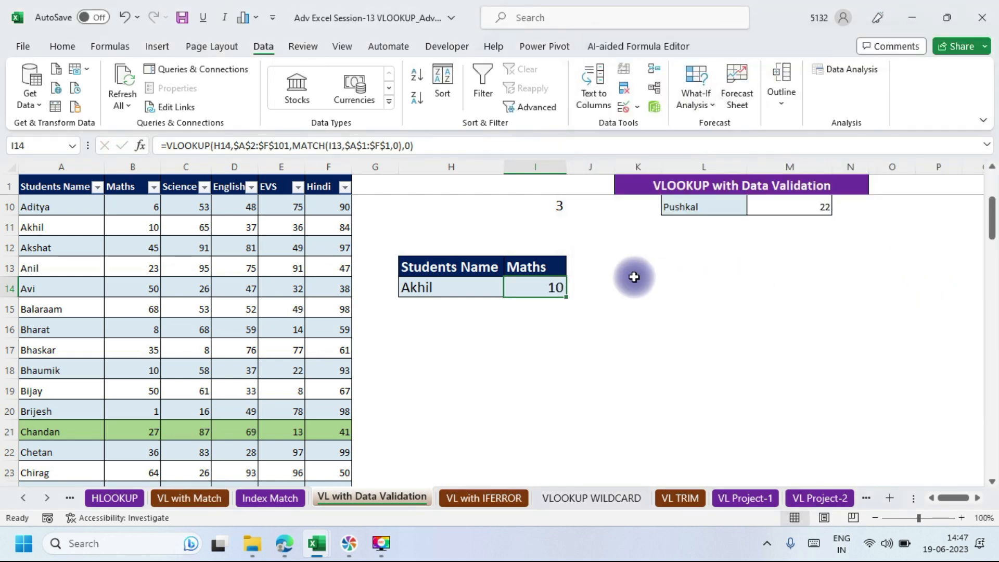
Test the formula by changing the subject header in I13 to EVS and comparing the result with cell E11.
{"action": "left_click", "coordinate": [541, 268]}
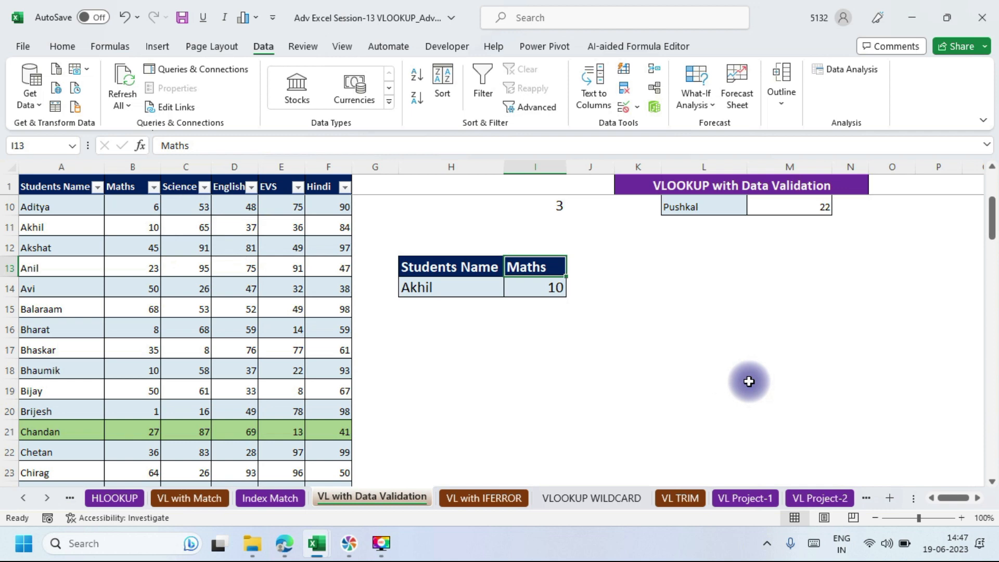
{"action": "type", "text": "EV"}
{"action": "key", "text": "Return"}
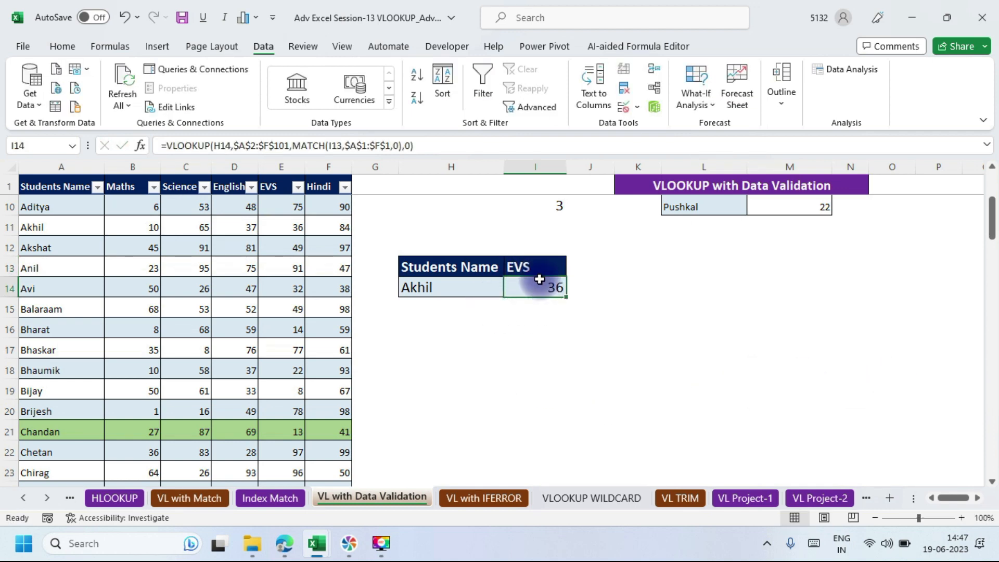
{"action": "left_click", "coordinate": [283, 227]}
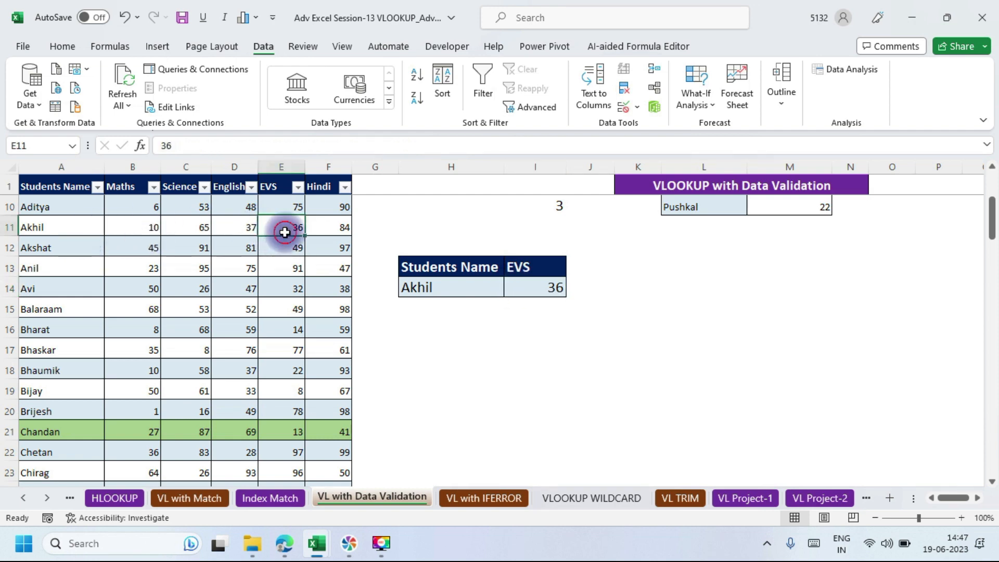
{"action": "left_click", "coordinate": [526, 288]}
Add a List data validation to cell I13 with =$B$1:$F$1 as the source of subject names.
{"action": "left_click", "coordinate": [551, 269]}
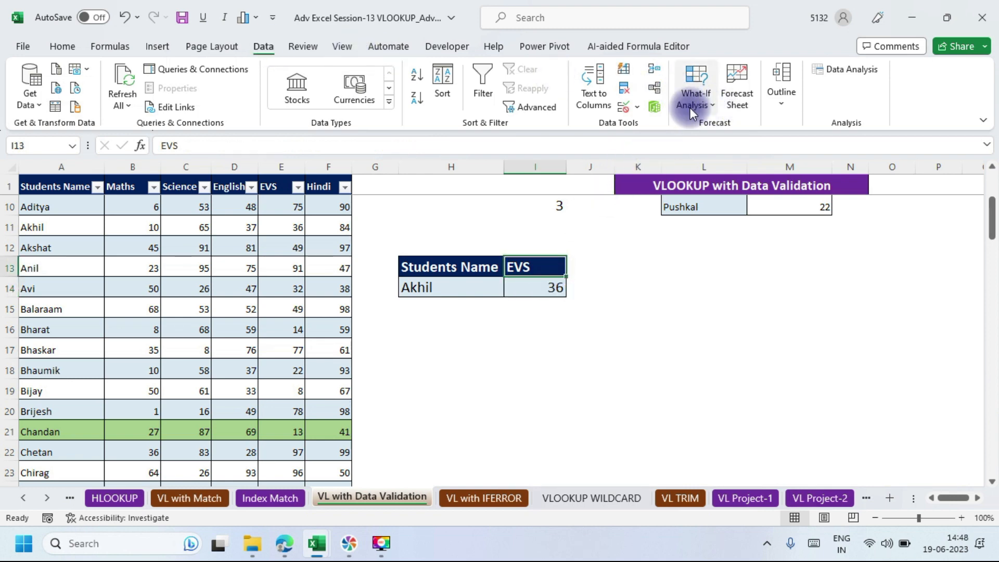
{"action": "left_click", "coordinate": [639, 106]}
{"action": "left_click", "coordinate": [658, 130]}
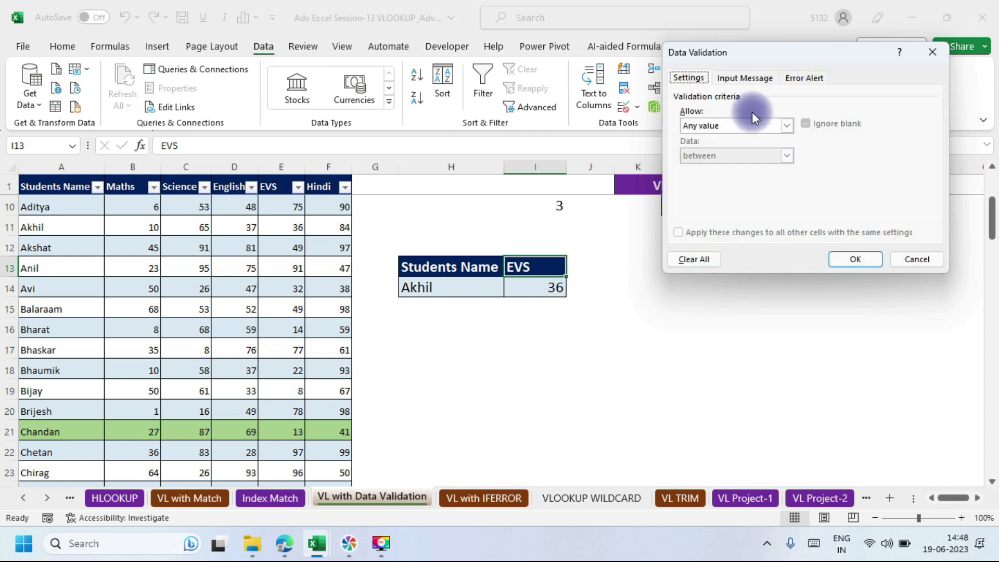
{"action": "left_click", "coordinate": [787, 125]}
{"action": "left_click", "coordinate": [714, 167]}
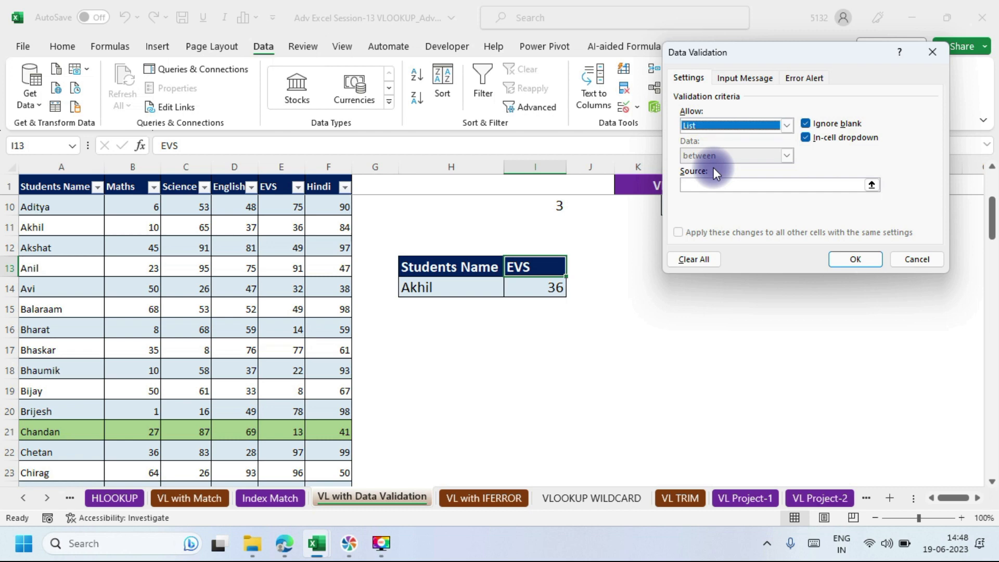
{"action": "left_click", "coordinate": [697, 185]}
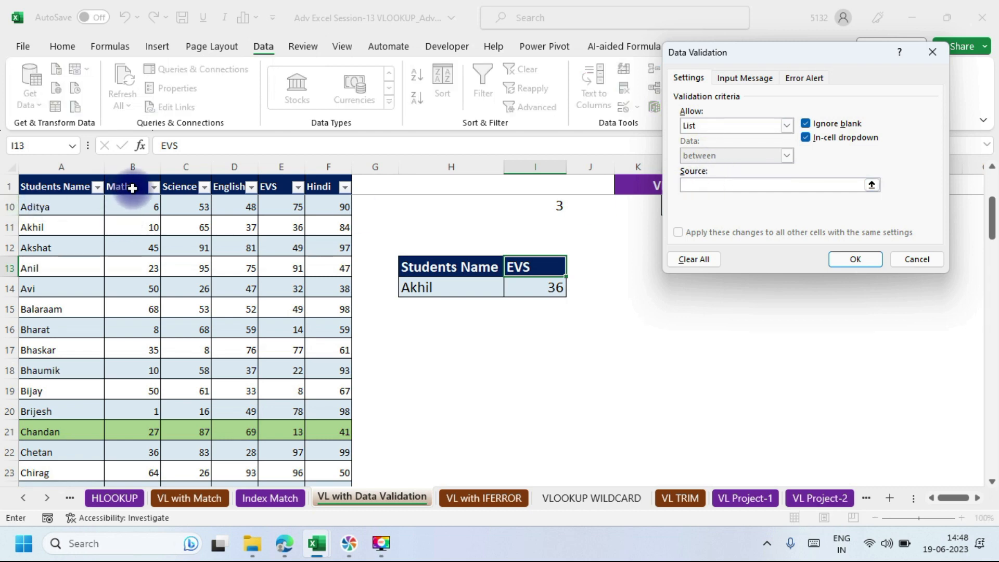
{"action": "left_click_drag", "start_coordinate": [132, 187], "coordinate": [341, 186]}
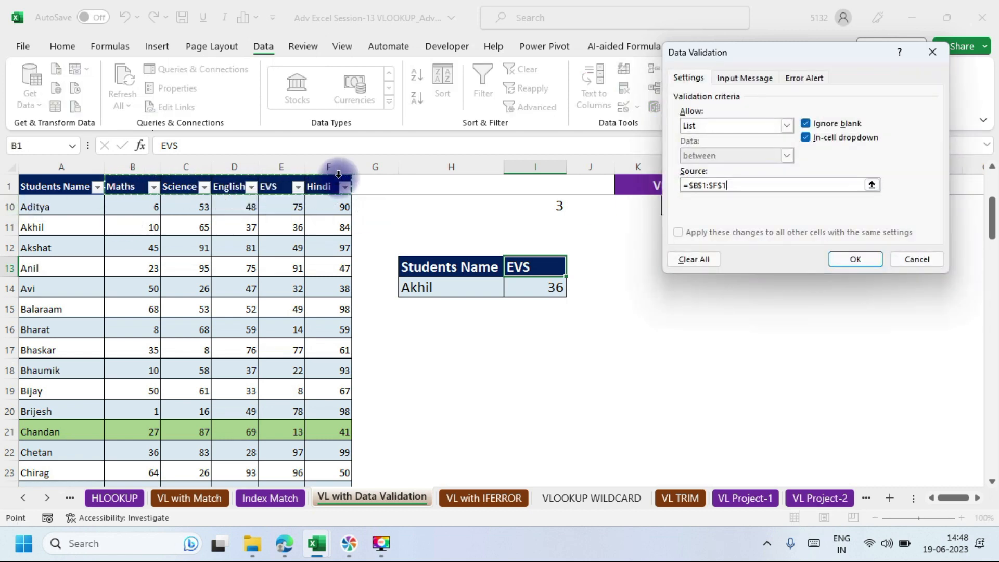
{"action": "left_click", "coordinate": [848, 258]}
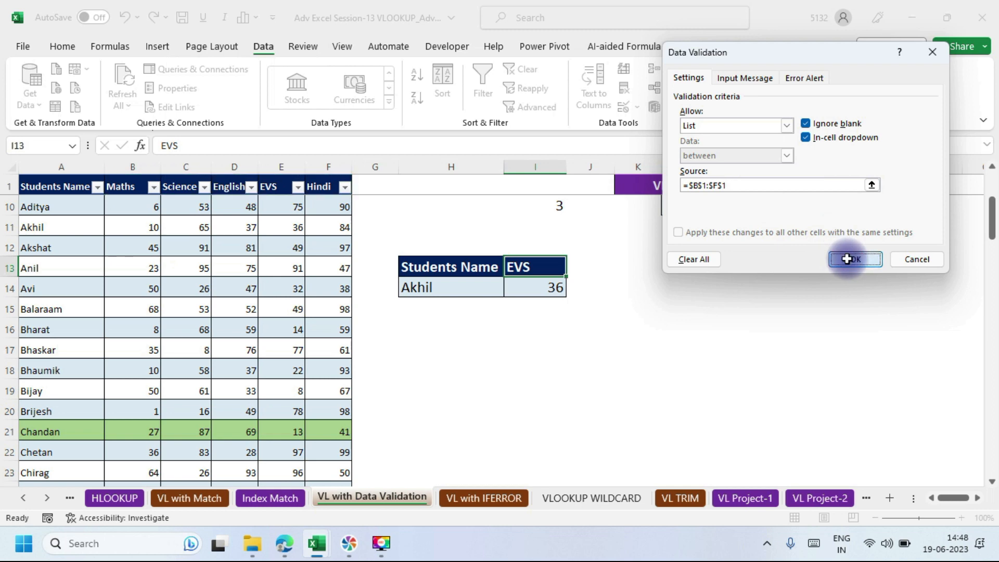
Choose English from the subject dropdown in I13 and compare the returned mark with cell D11.
{"action": "left_click", "coordinate": [573, 268]}
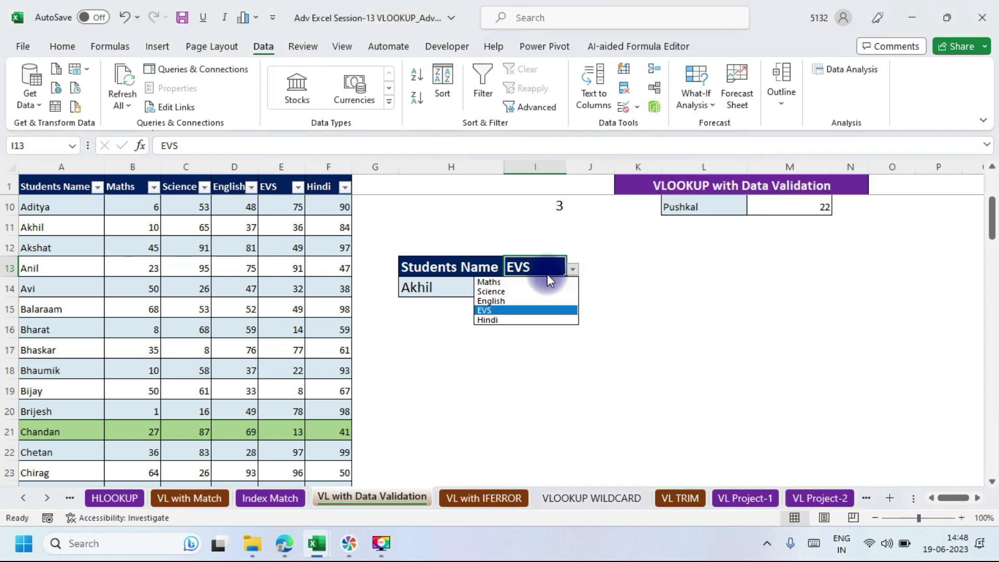
{"action": "left_click", "coordinate": [493, 301]}
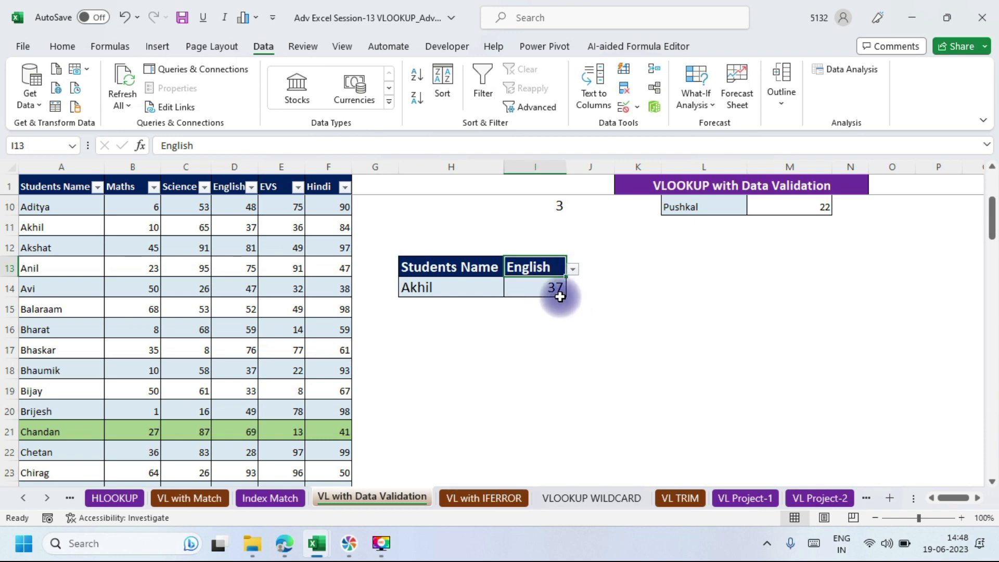
{"action": "left_click", "coordinate": [240, 224]}
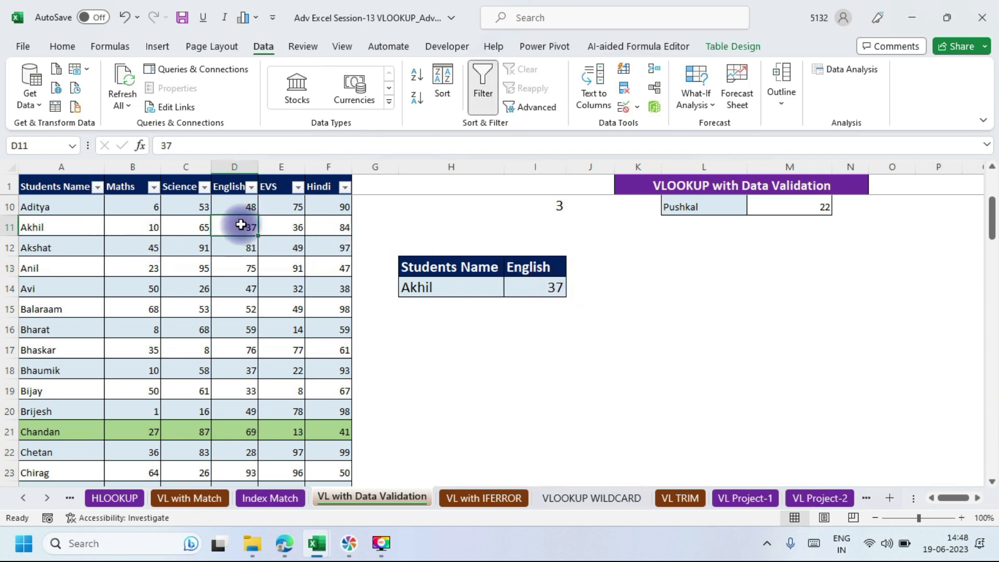
{"action": "left_click", "coordinate": [455, 289]}
{"action": "left_click", "coordinate": [552, 266]}
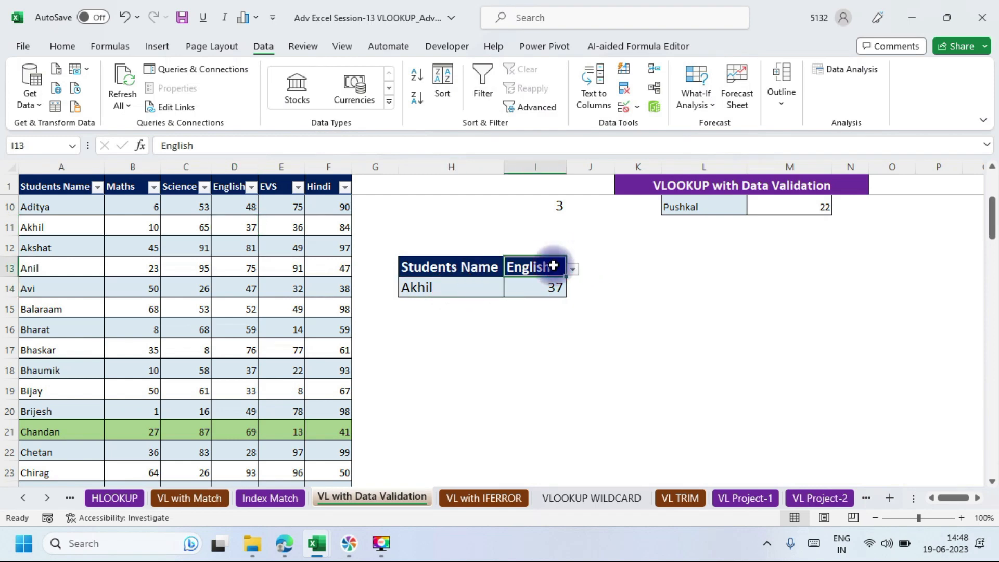
{"action": "left_click", "coordinate": [547, 287]}
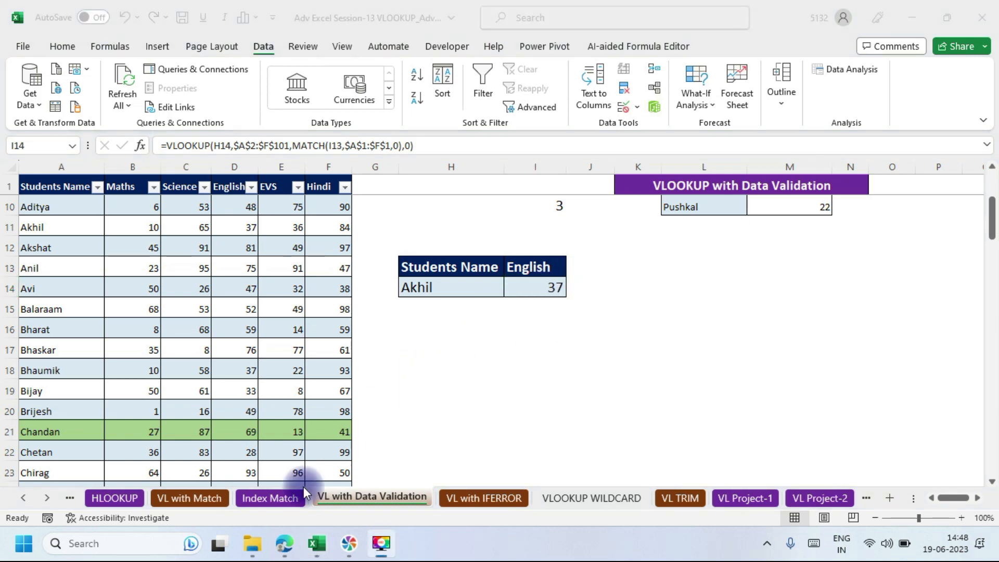
{"action": "mouse_move", "coordinate": [282, 552]}
{"action": "left_click", "coordinate": [242, 500]}
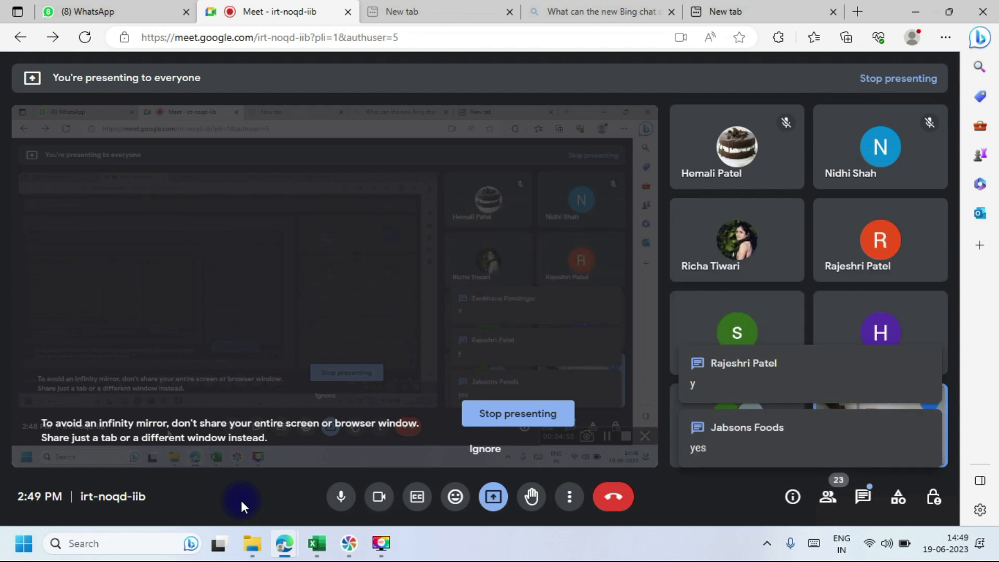
{"action": "left_click", "coordinate": [917, 8]}
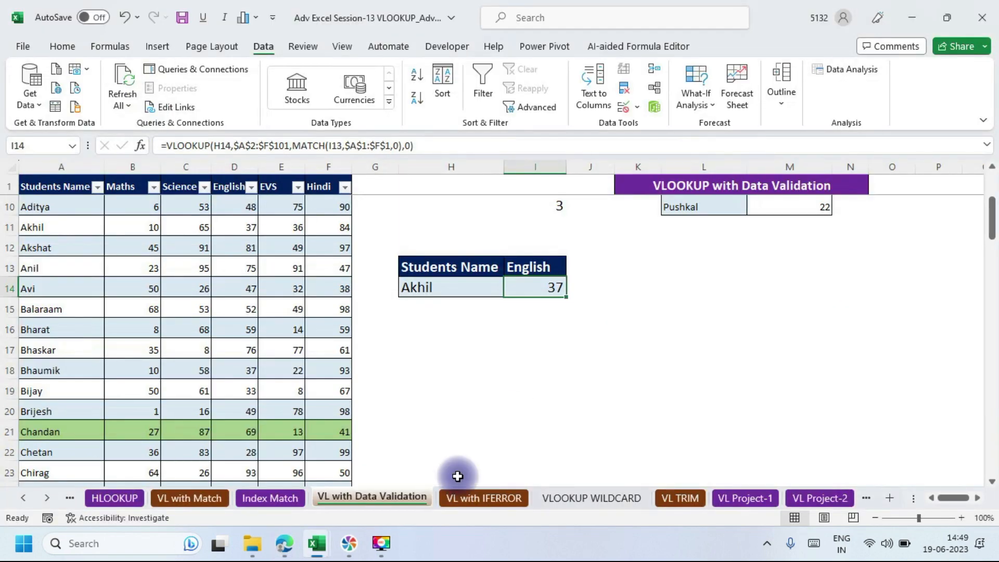
Open the VL with IFERROR sheet and clear the existing formula from cell I5.
{"action": "left_click", "coordinate": [486, 497]}
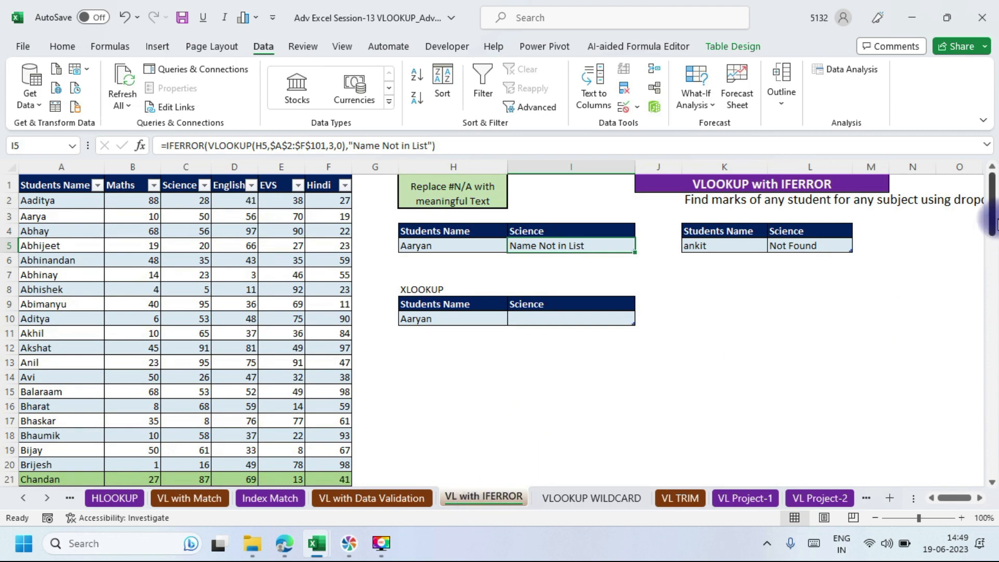
{"action": "left_click", "coordinate": [992, 205]}
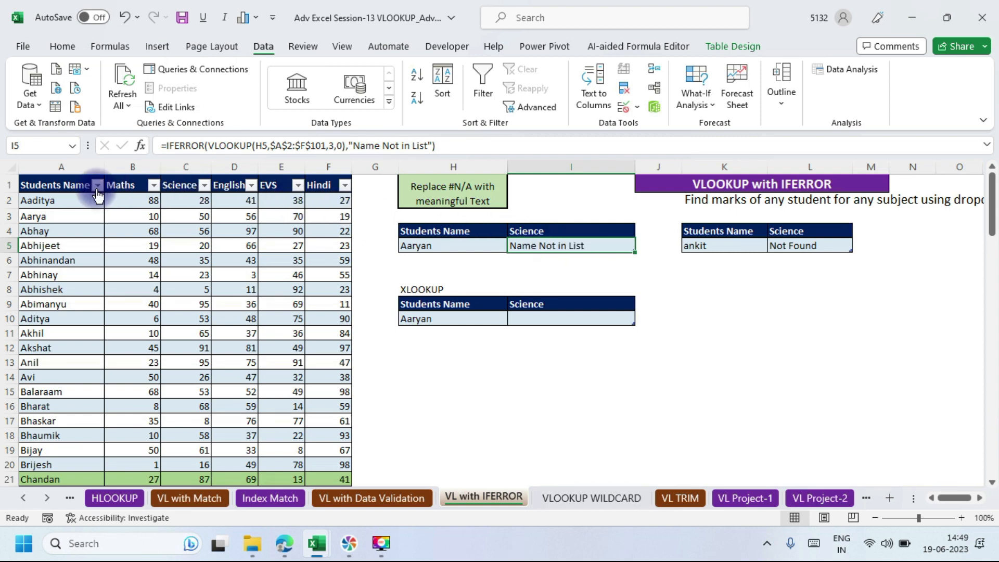
{"action": "left_click", "coordinate": [587, 245]}
{"action": "key", "text": "Delete"}
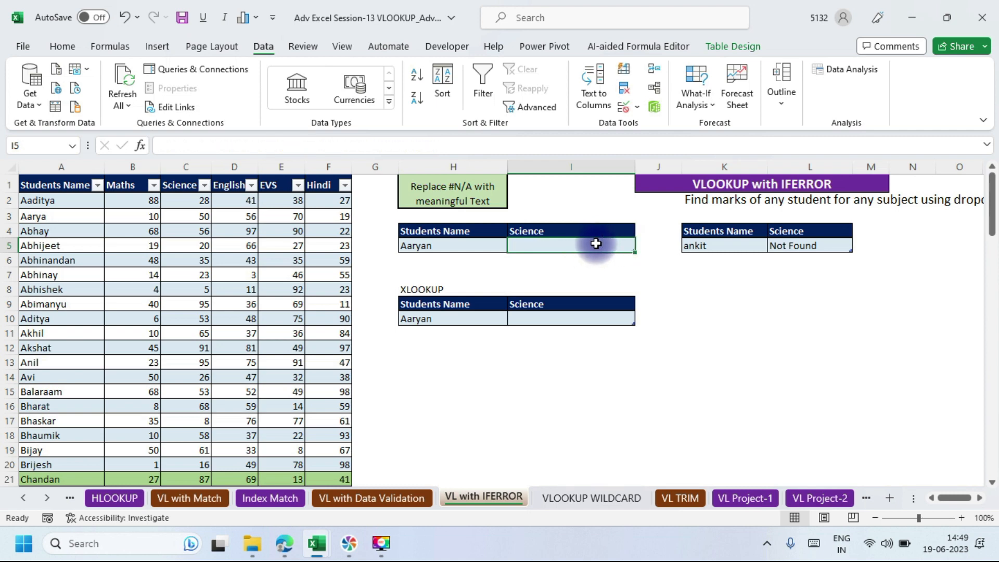
Enter =VLOOKUP(H5,$A$2:$F$101,3,0) in cell I5 to look up the student's Science mark.
{"action": "type", "text": "=vl"}
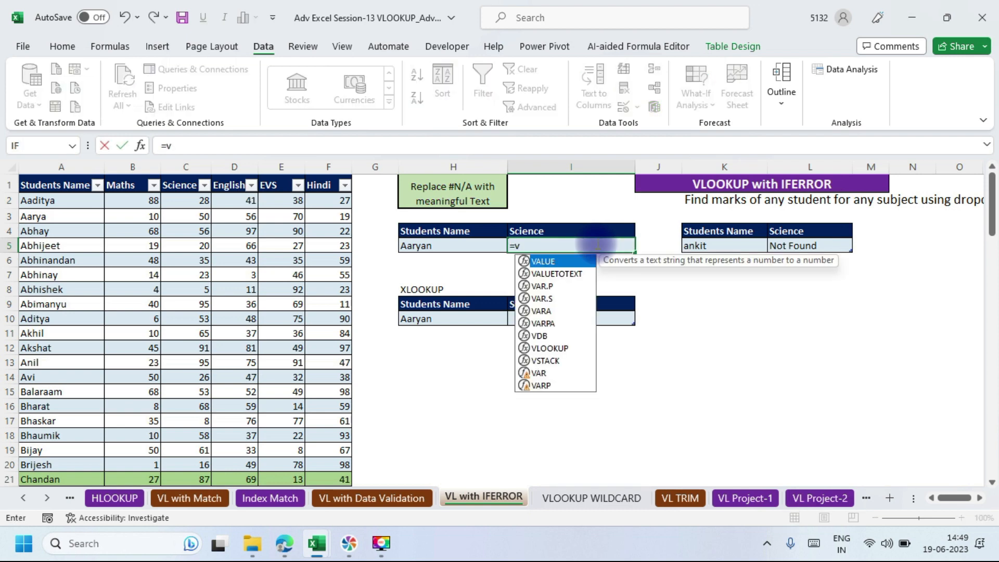
{"action": "key", "text": "Tab"}
{"action": "left_click", "coordinate": [424, 246]}
{"action": "type", "text": ","}
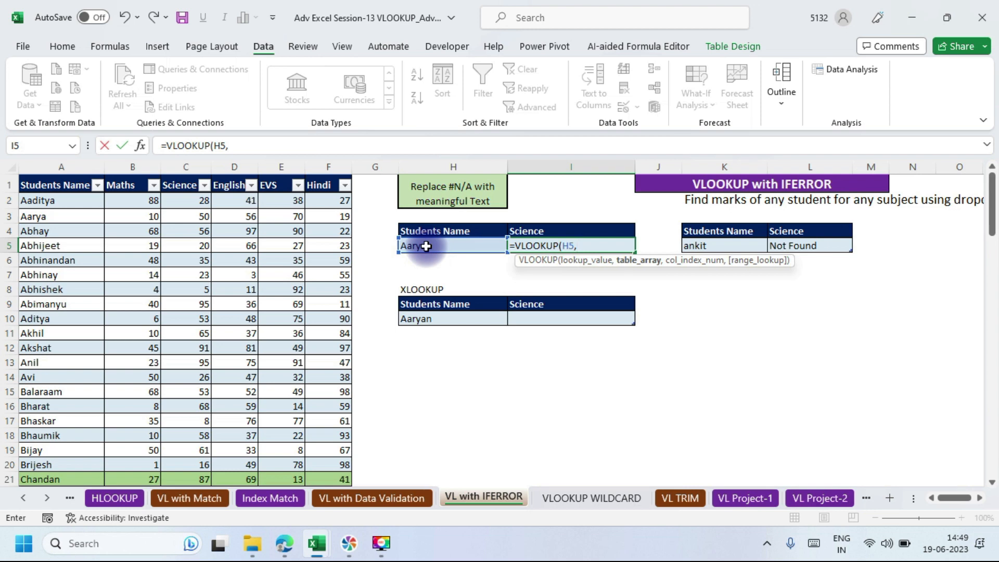
{"action": "left_click", "coordinate": [19, 168]}
{"action": "key", "text": "F4"}
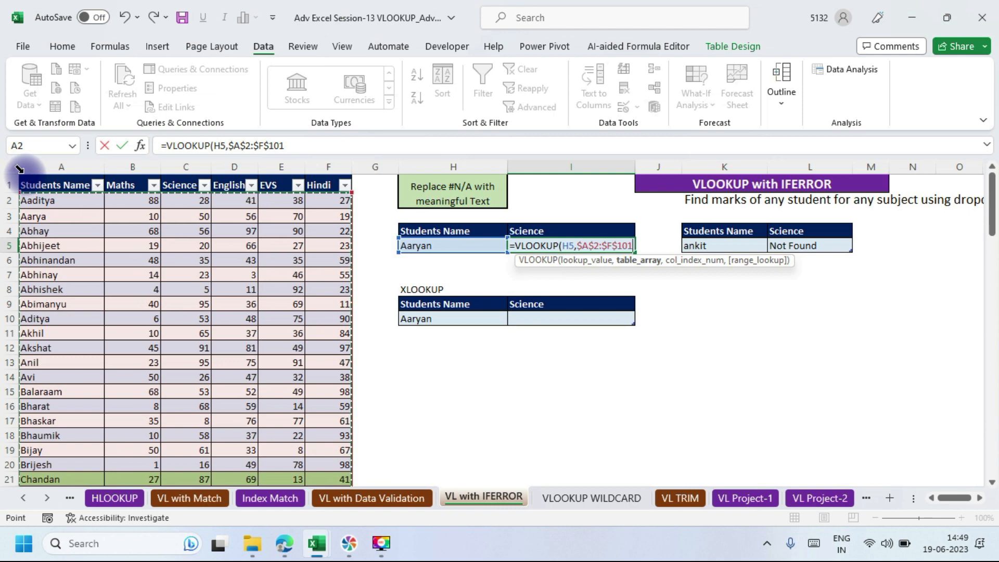
{"action": "type", "text": ","}
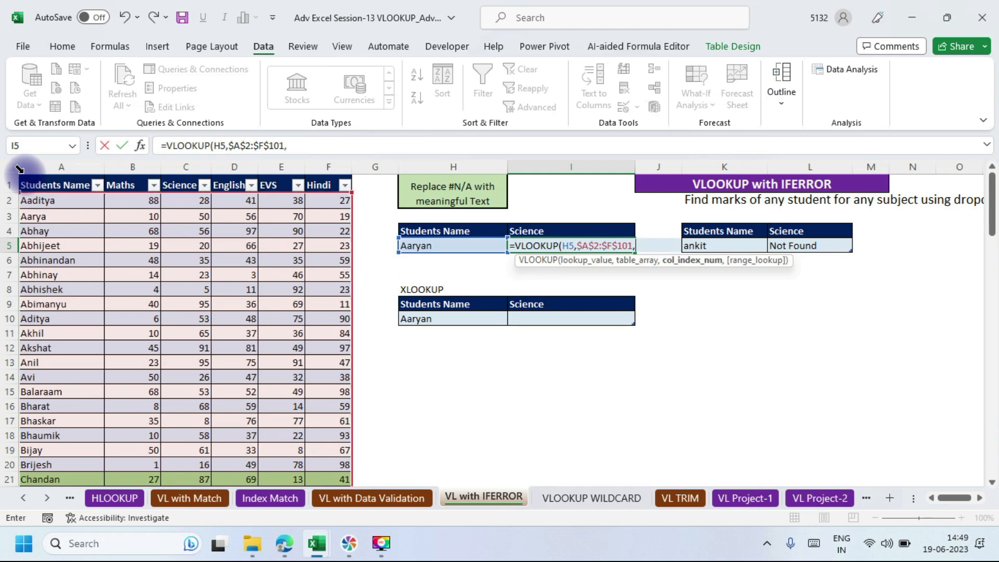
{"action": "type", "text": "3,0"}
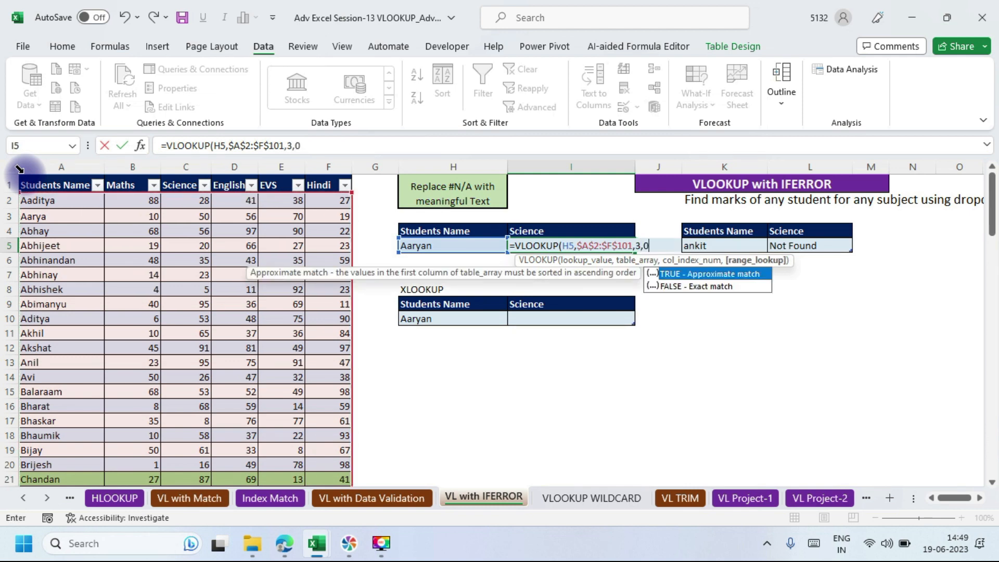
{"action": "type", "text": ")"}
{"action": "key", "text": "Return"}
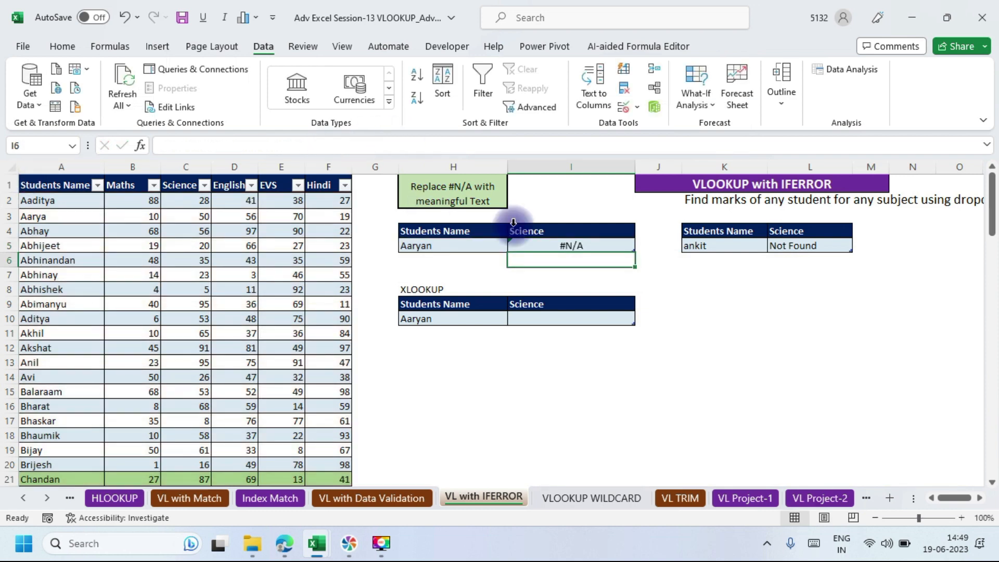
Test the lookup by changing the student name in H5 to the one in A3, and restore the unlisted name.
{"action": "left_click", "coordinate": [591, 246]}
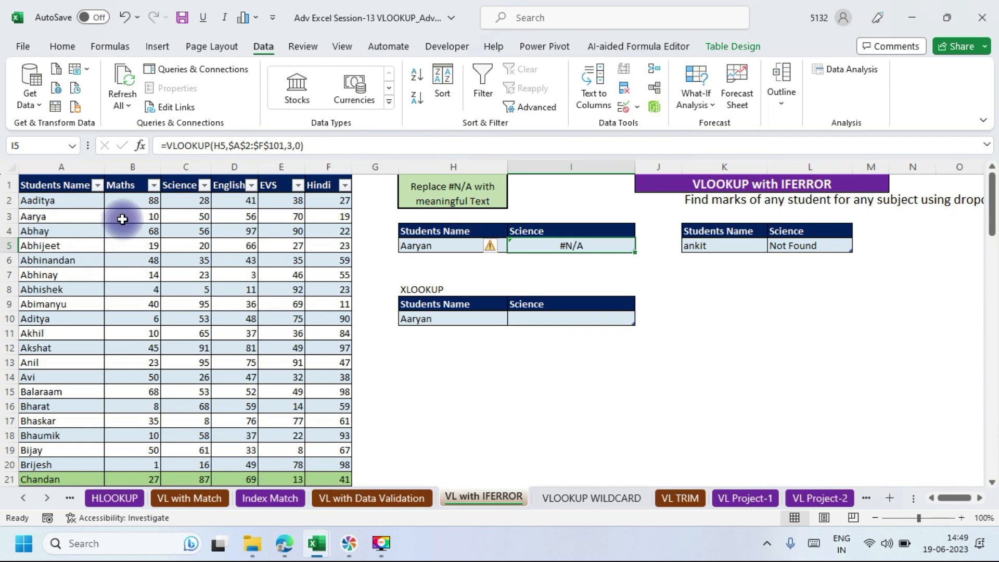
{"action": "double_click", "coordinate": [460, 243]}
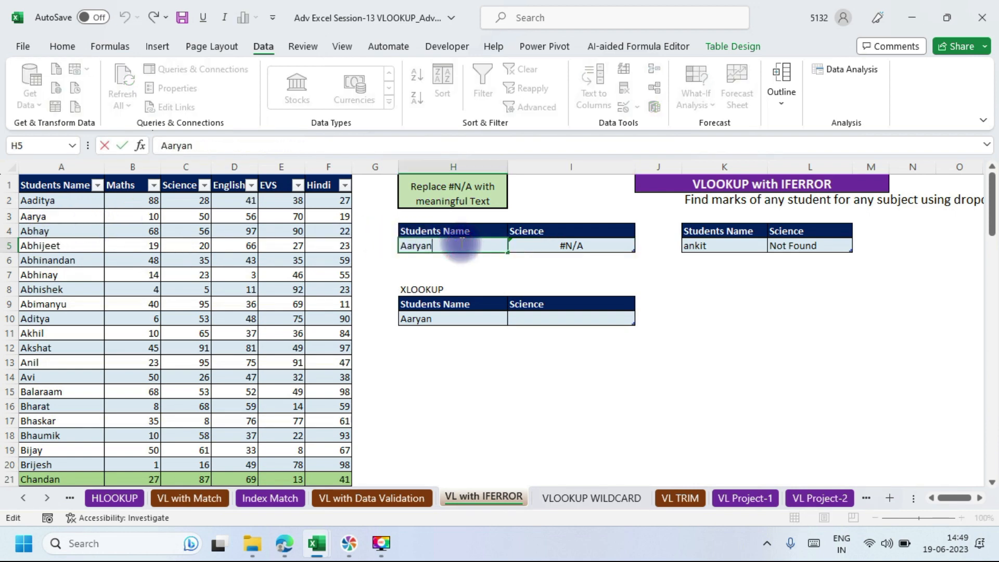
{"action": "key", "text": "Return"}
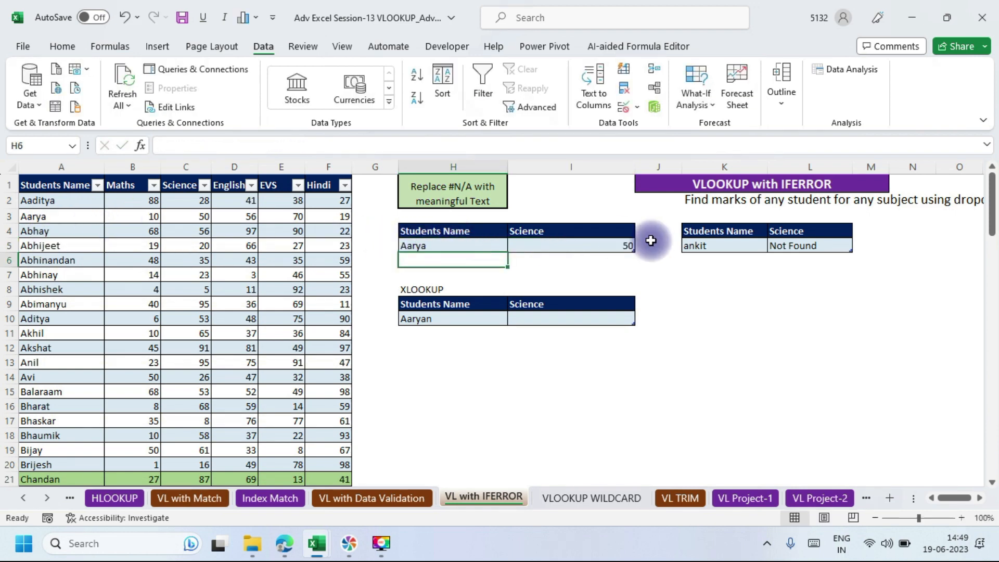
{"action": "left_click", "coordinate": [608, 243]}
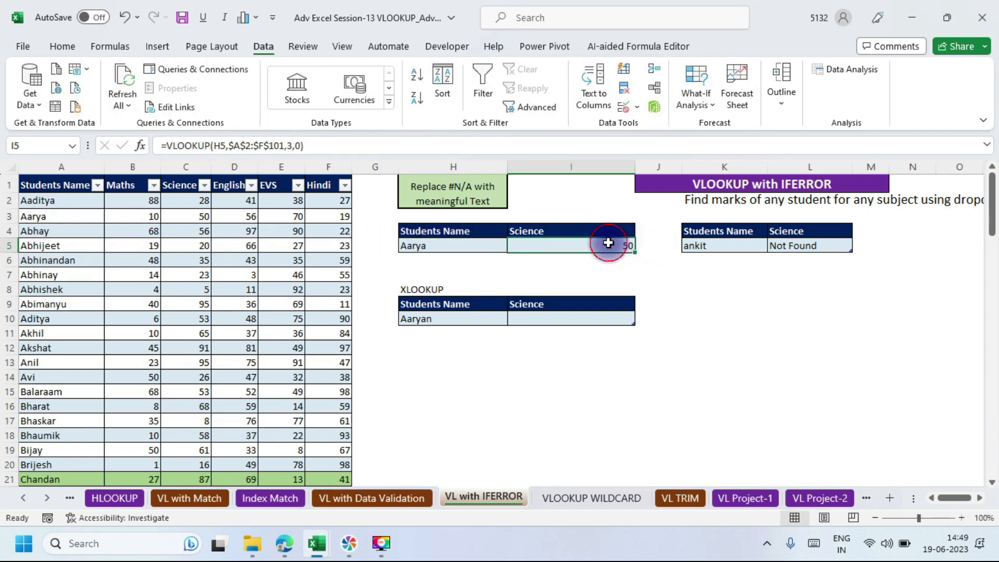
{"action": "left_click", "coordinate": [449, 248]}
{"action": "double_click", "coordinate": [449, 249]}
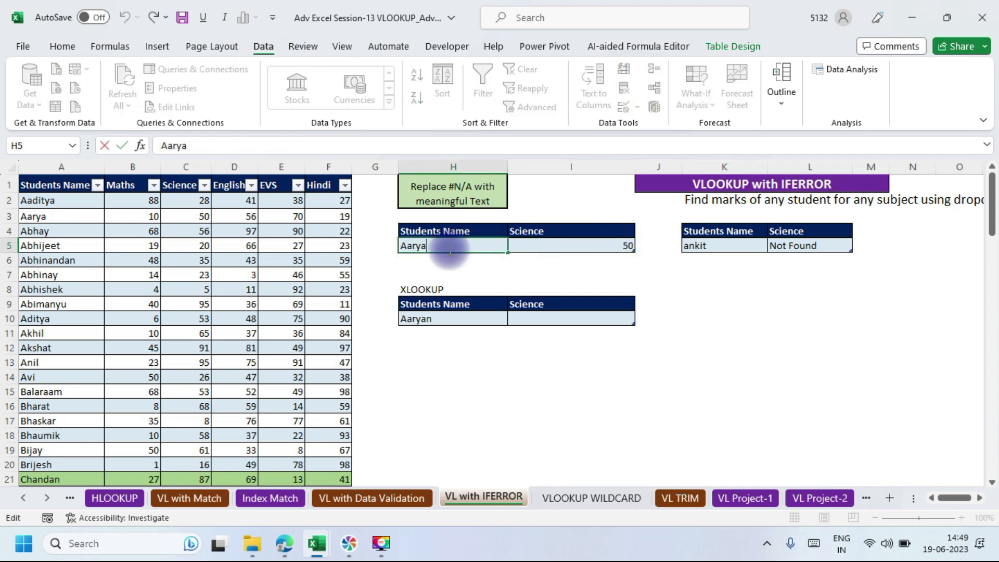
{"action": "key", "text": "Return"}
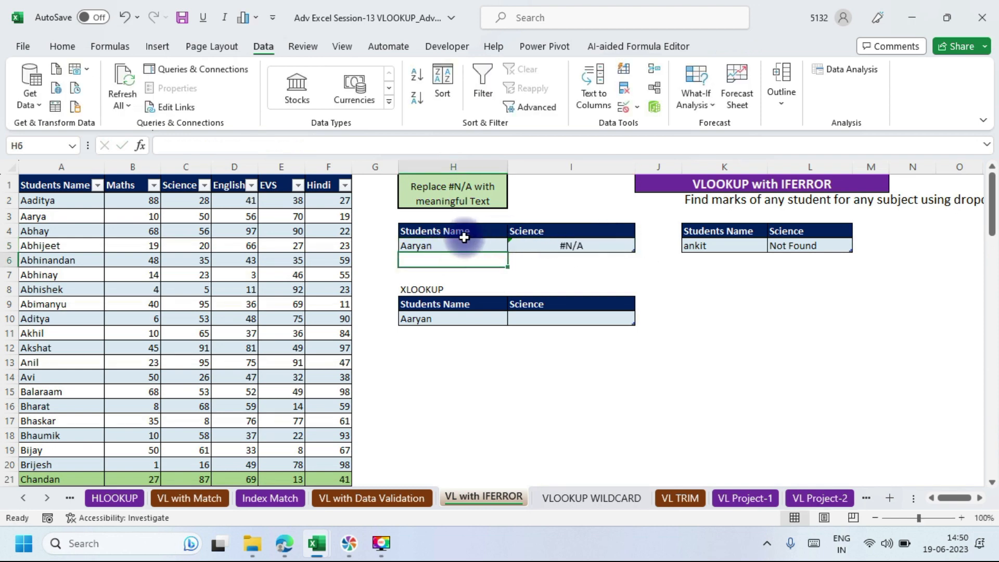
Test the lookup in I5 by entering the student name from A14 in H5, and edit it into a name missing from the list.
{"action": "left_click", "coordinate": [434, 247]}
{"action": "type", "text": "Avi"}
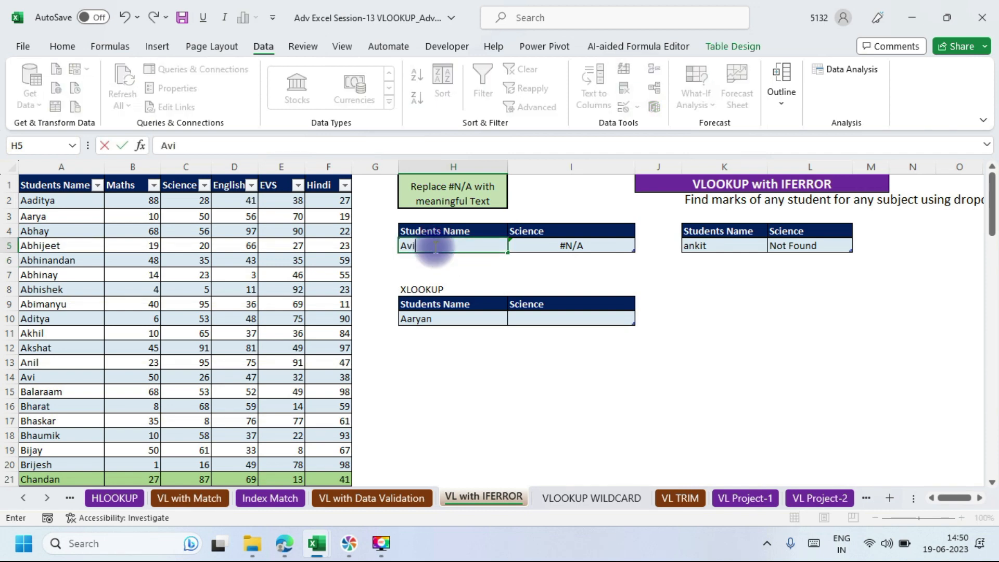
{"action": "left_click", "coordinate": [455, 245]}
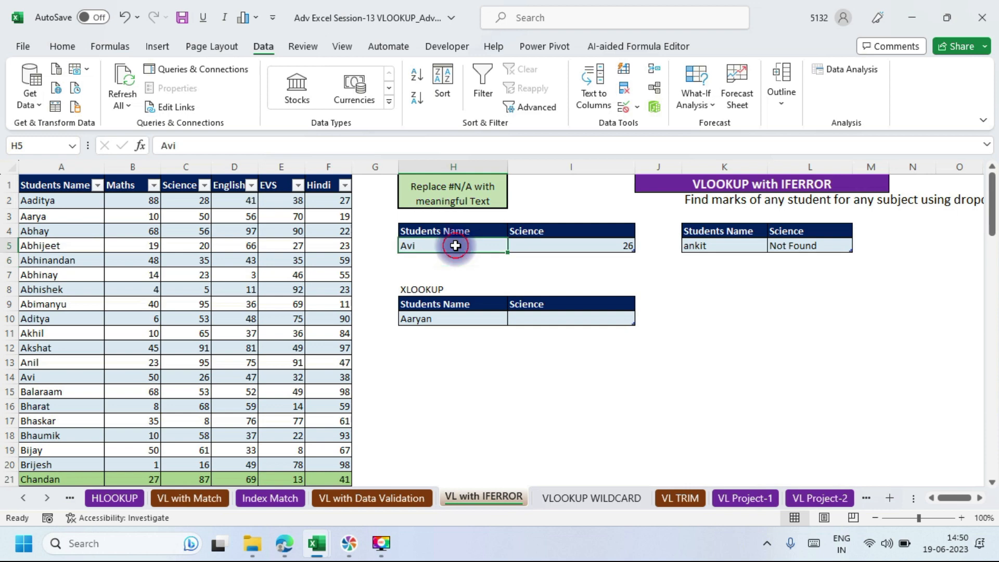
{"action": "double_click", "coordinate": [456, 246]}
{"action": "key", "text": "Return"}
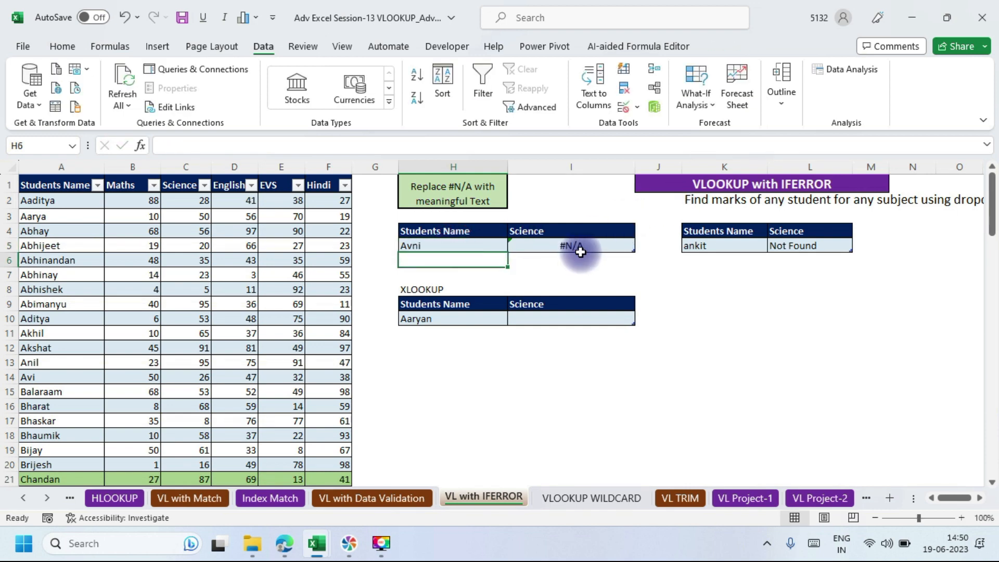
{"action": "left_click", "coordinate": [580, 252]}
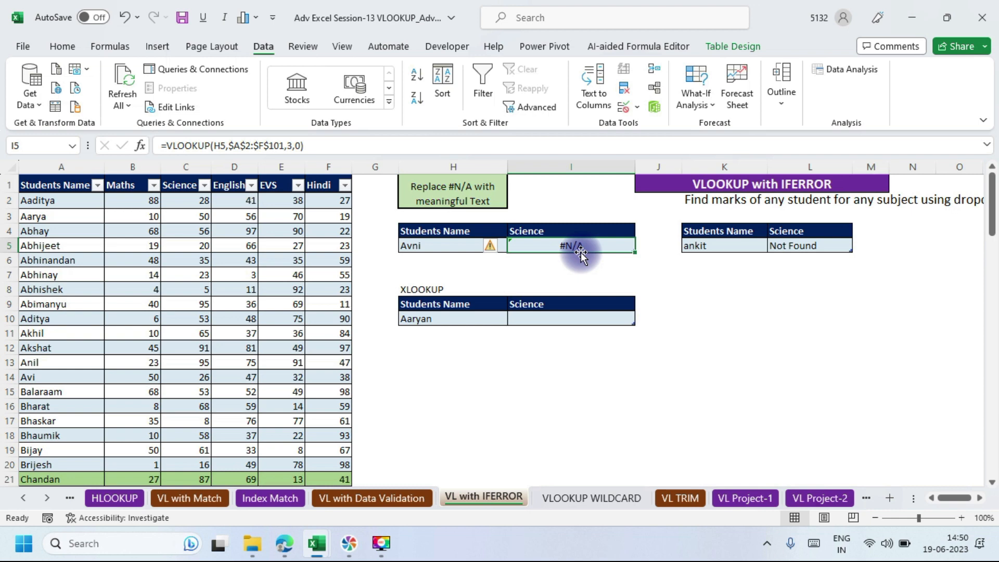
{"action": "left_click", "coordinate": [166, 145]}
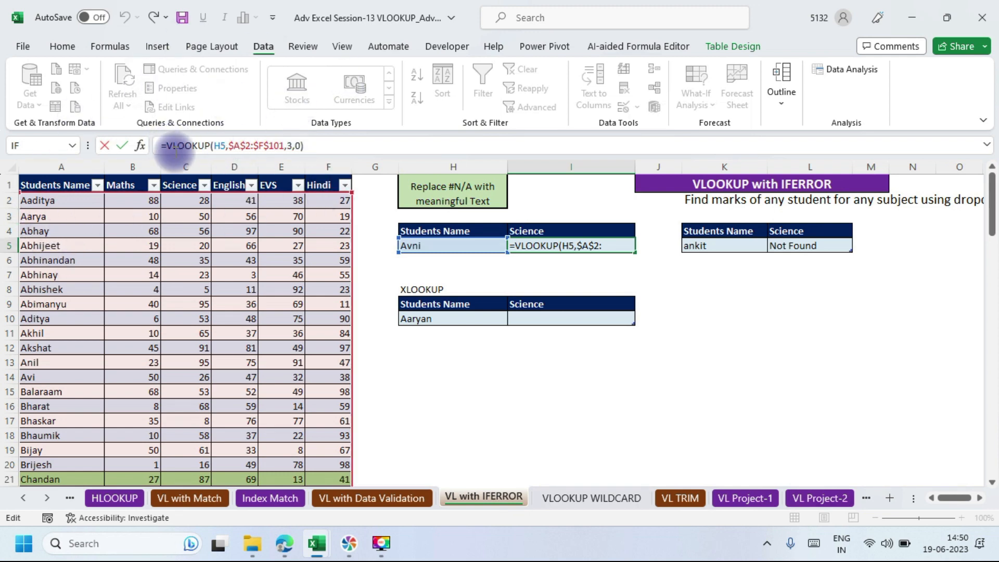
{"action": "type", "text": "iferror"}
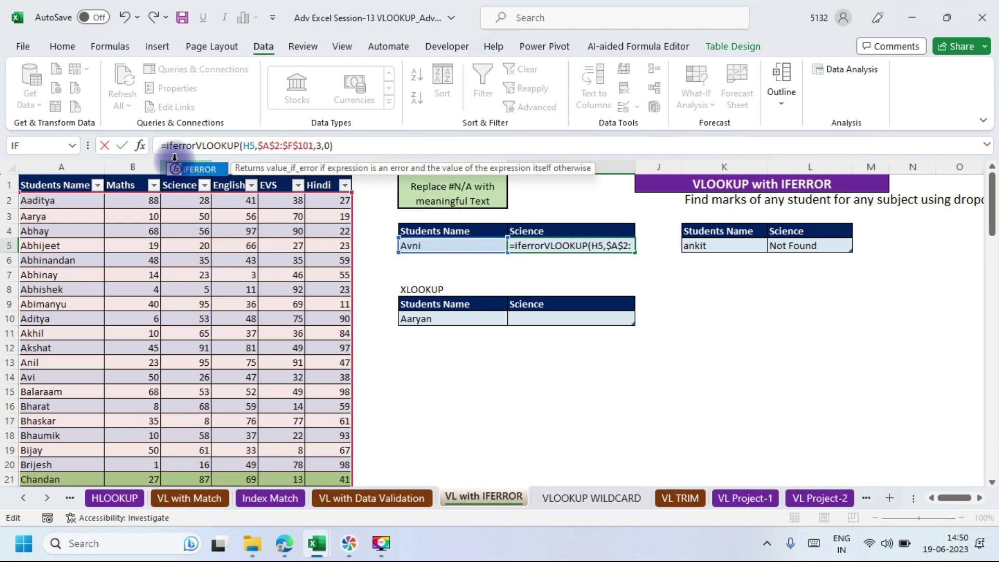
{"action": "key", "text": "Tab"}
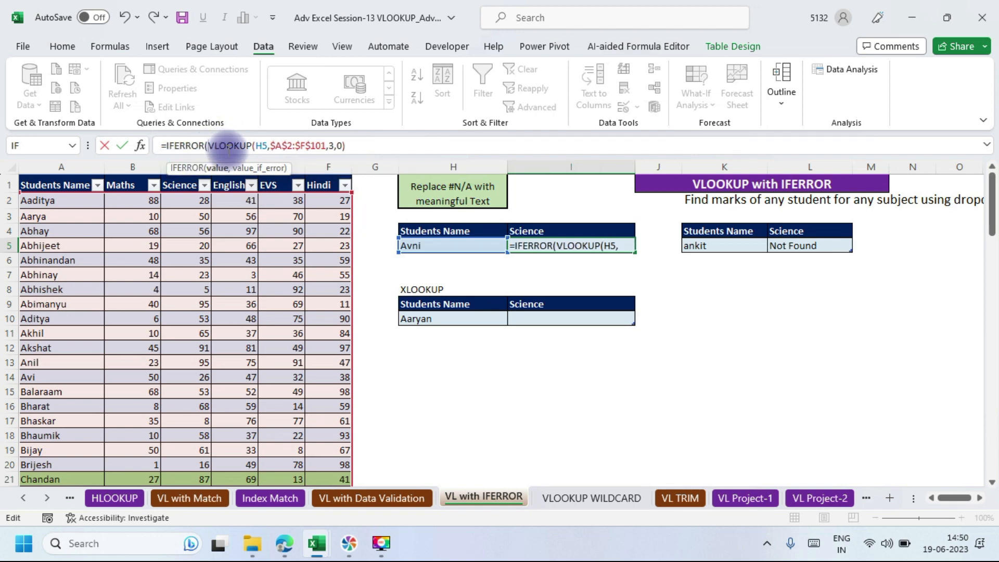
{"action": "left_click", "coordinate": [142, 145]}
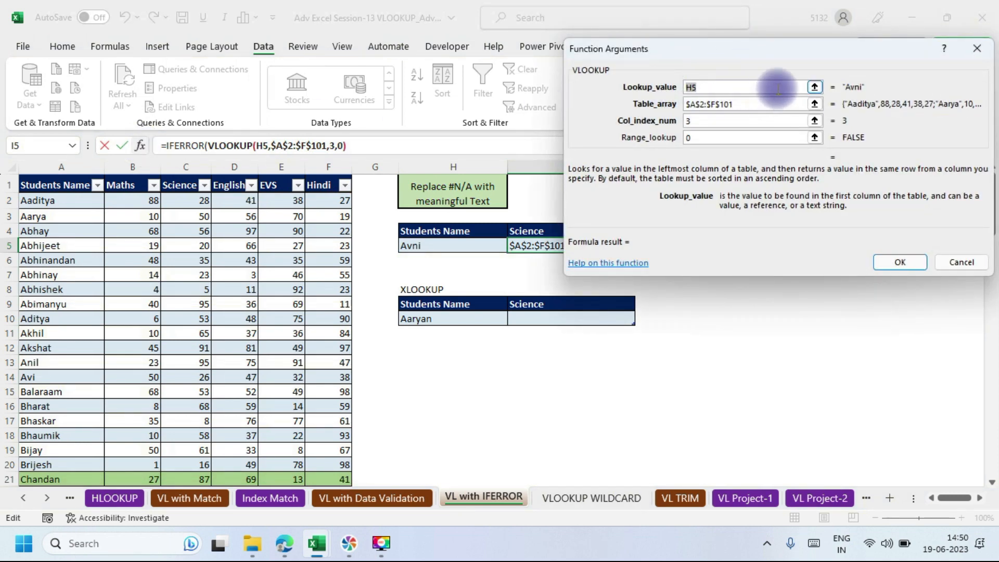
{"action": "left_click", "coordinate": [976, 50]}
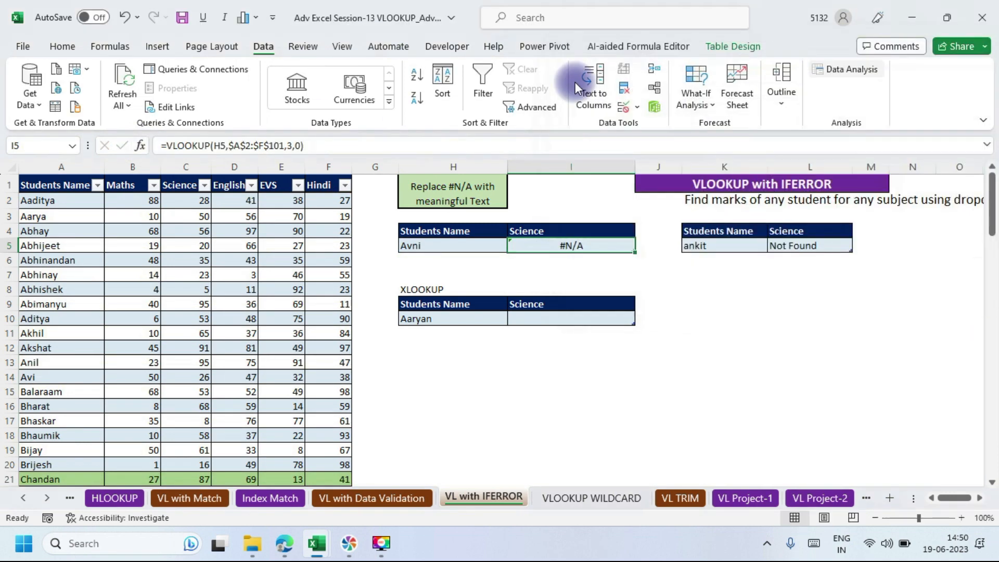
Wrap the VLOOKUP in I5 in an IFERROR function and open the function arguments of IFERROR.
{"action": "left_click", "coordinate": [166, 145]}
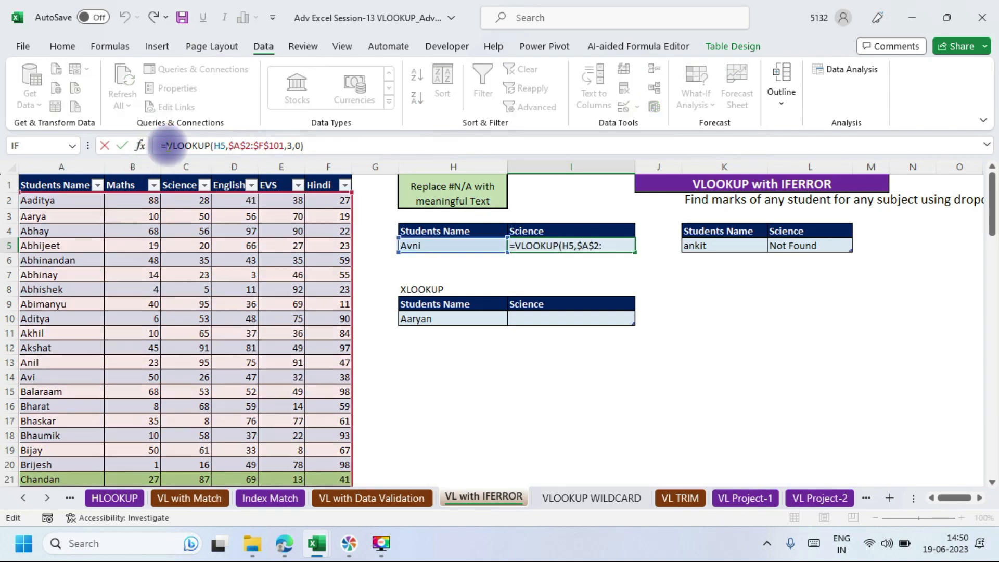
{"action": "type", "text": "ife"}
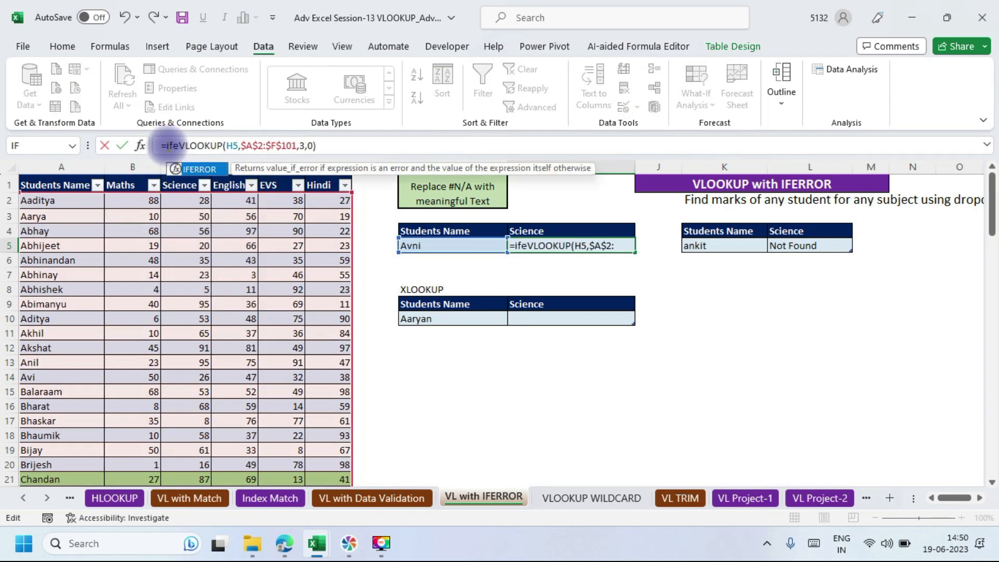
{"action": "double_click", "coordinate": [205, 176]}
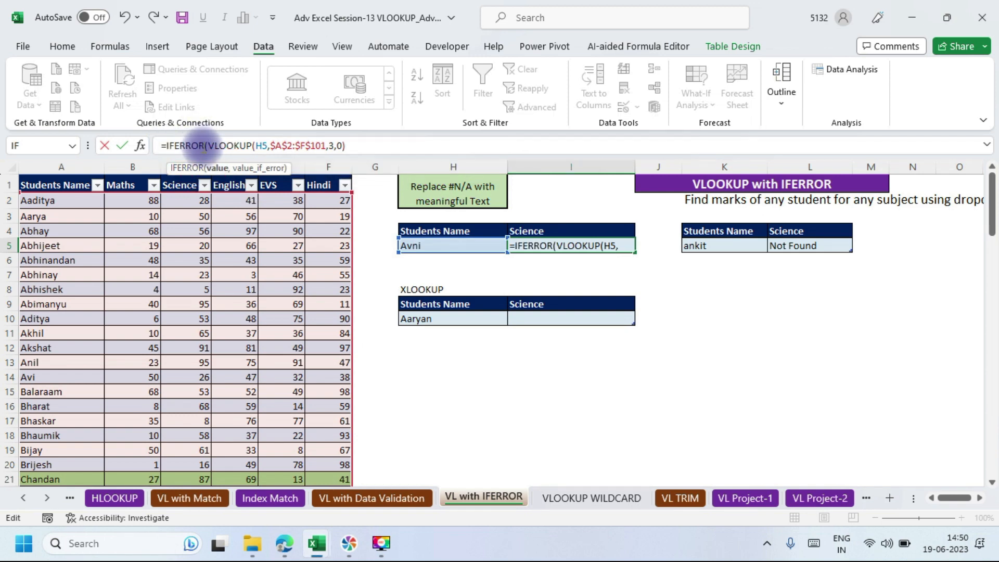
{"action": "left_click", "coordinate": [205, 146]}
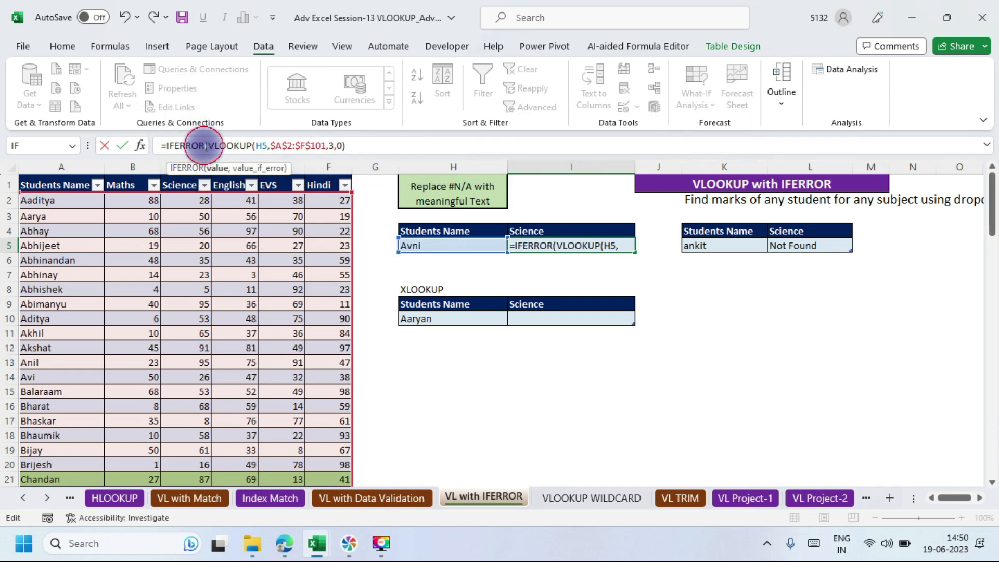
{"action": "left_click", "coordinate": [144, 148]}
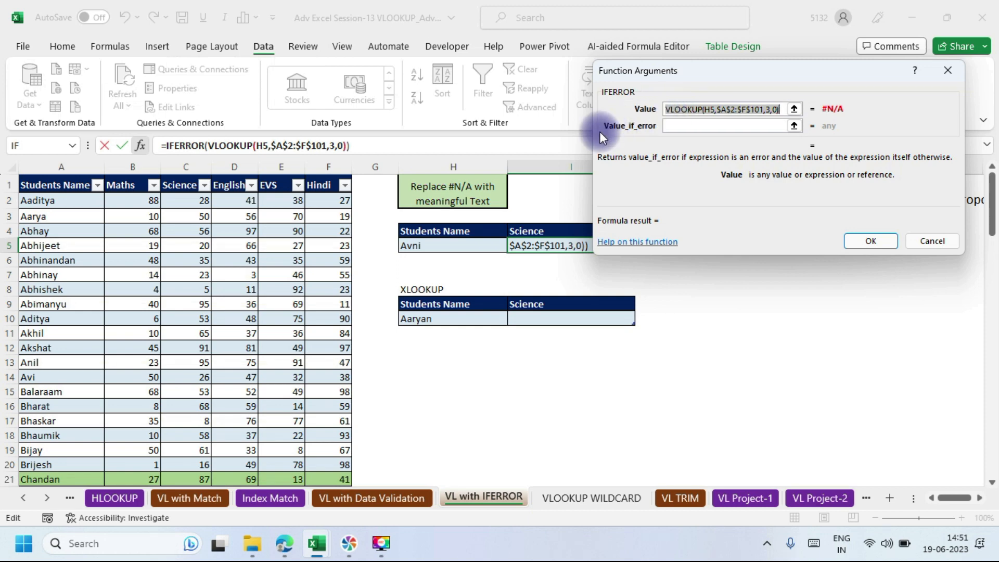
Set the Value_if_error of the IFERROR in I5 to "Student Not in List" and apply the formula.
{"action": "left_click", "coordinate": [678, 127]}
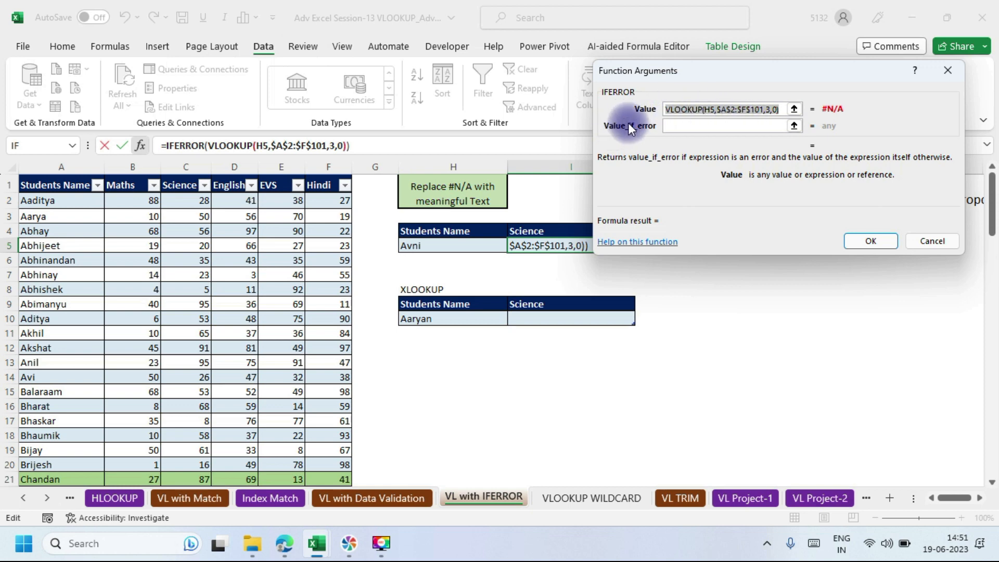
{"action": "left_click", "coordinate": [701, 116]}
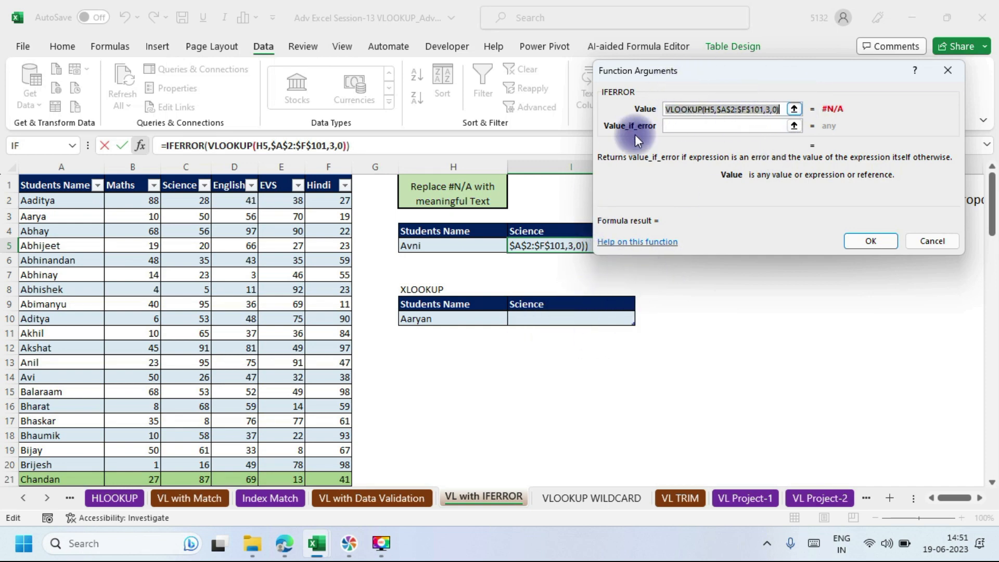
{"action": "left_click", "coordinate": [675, 129]}
{"action": "left_click", "coordinate": [674, 129]}
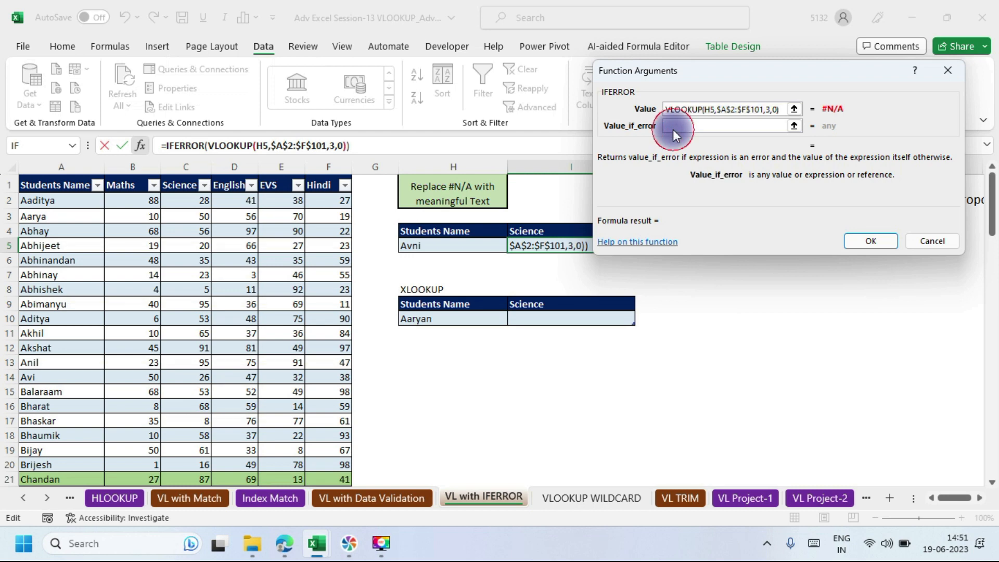
{"action": "type", "text": "S"}
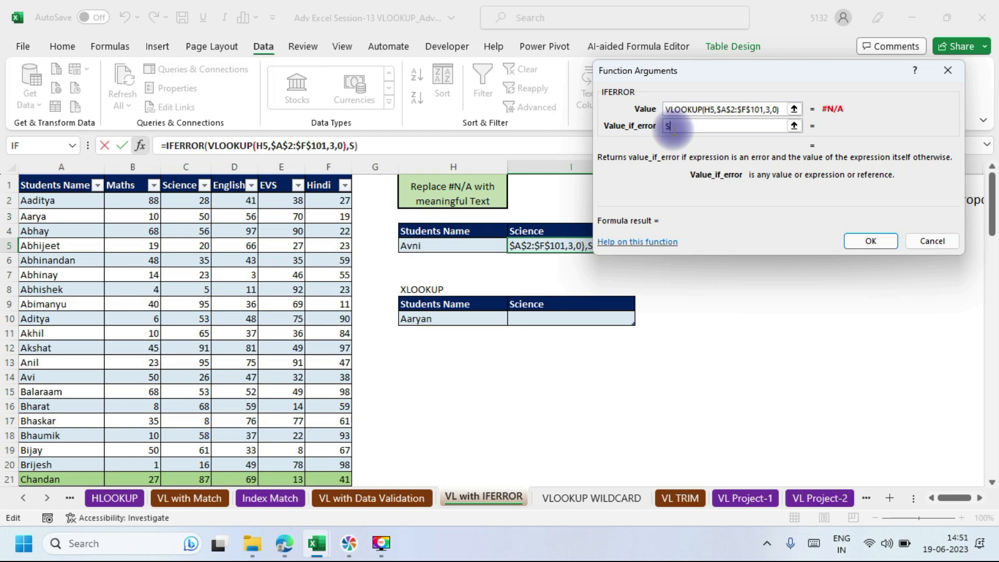
{"action": "type", "text": "tudent No"}
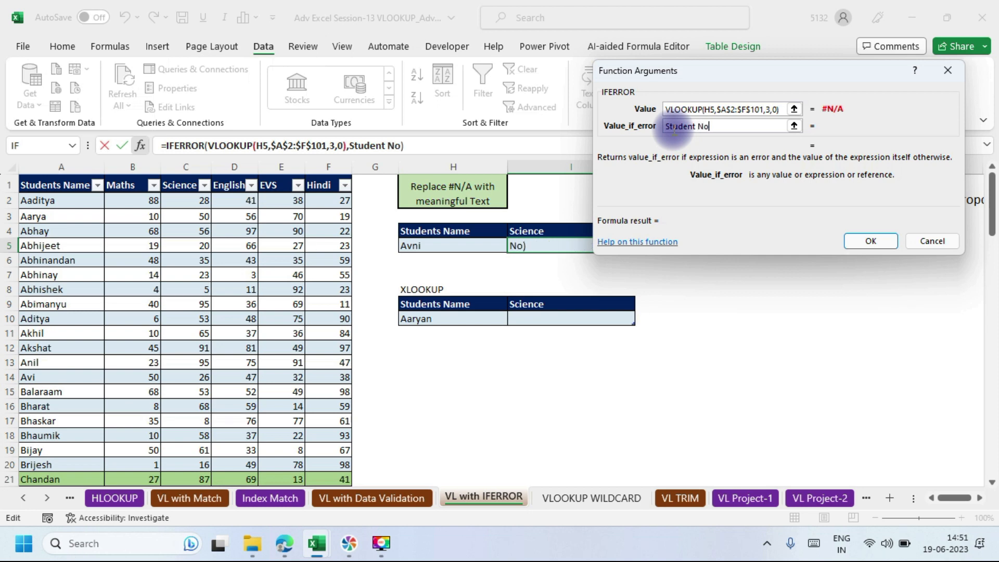
{"action": "type", "text": "t in List"}
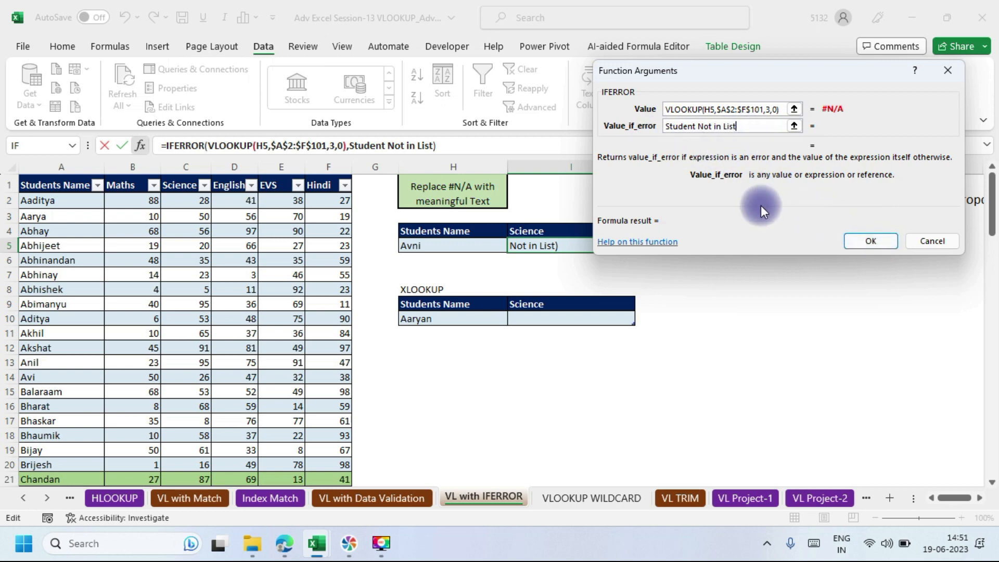
{"action": "left_click", "coordinate": [873, 242]}
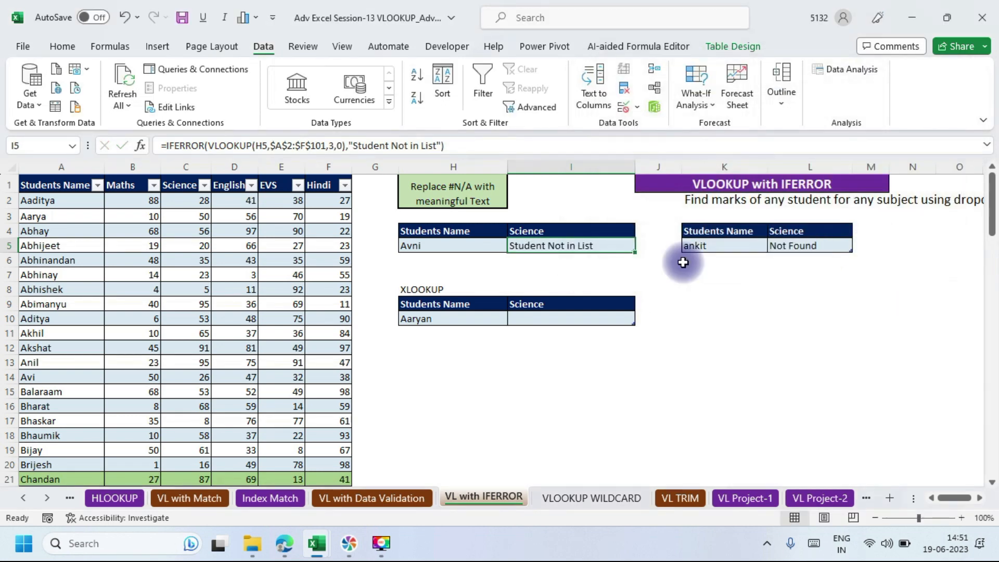
Test the IFERROR formula in I5 by changing H5 to the student name in A14, and restore the unlisted name.
{"action": "double_click", "coordinate": [450, 246]}
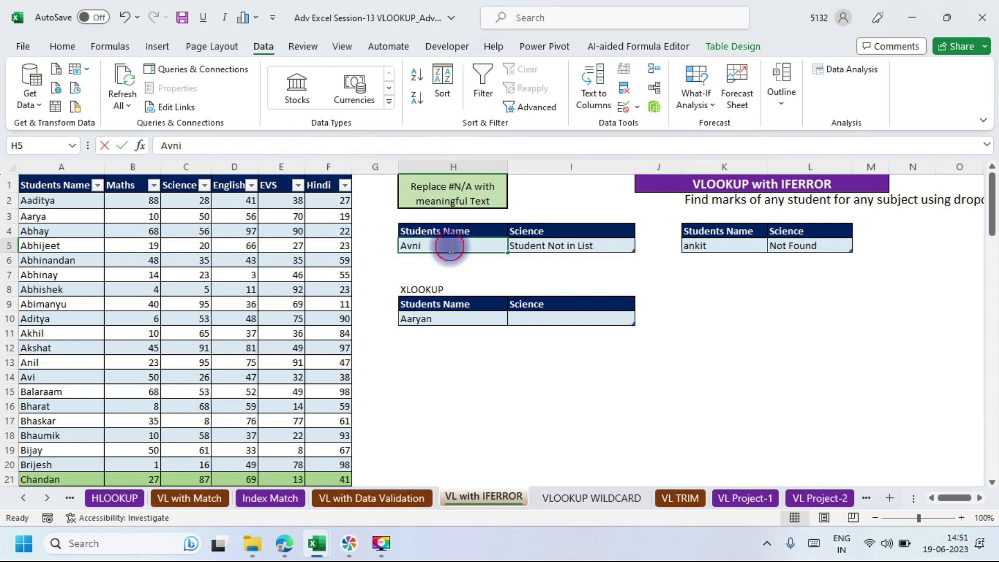
{"action": "key", "text": "BackSpace"}
{"action": "key", "text": "BackSpace"}
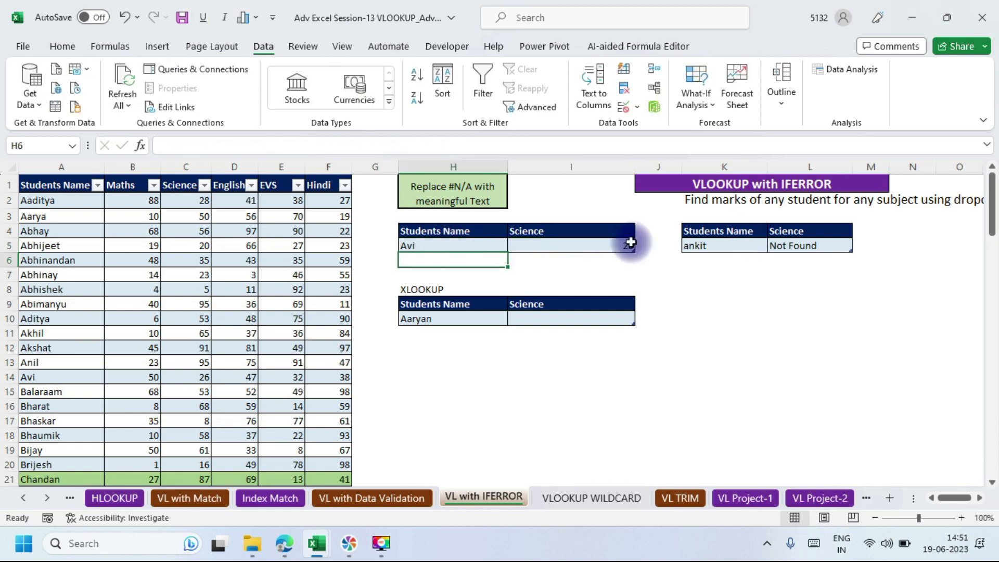
{"action": "left_click", "coordinate": [601, 251]}
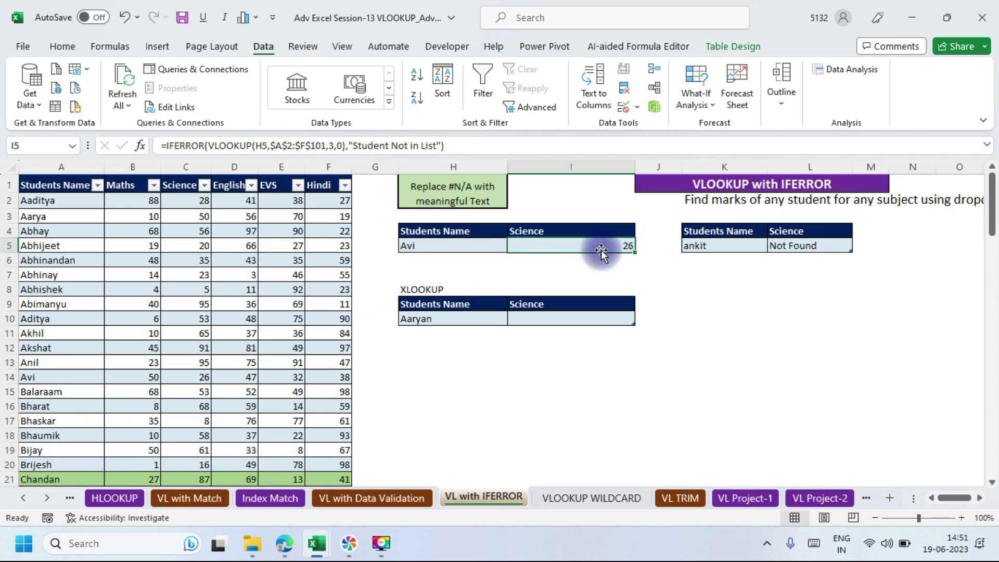
{"action": "double_click", "coordinate": [461, 246]}
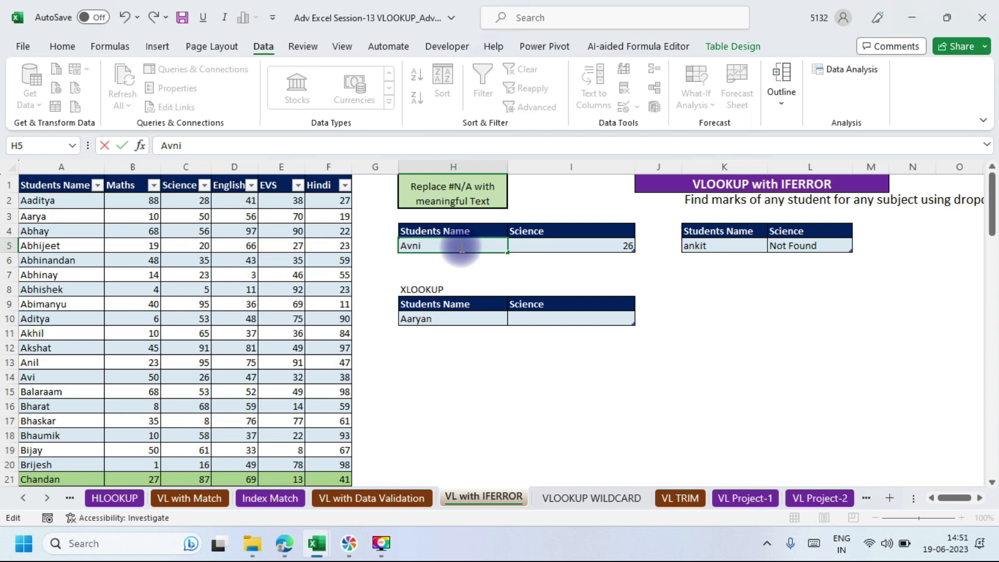
{"action": "key", "text": "Return"}
{"action": "left_click", "coordinate": [569, 246]}
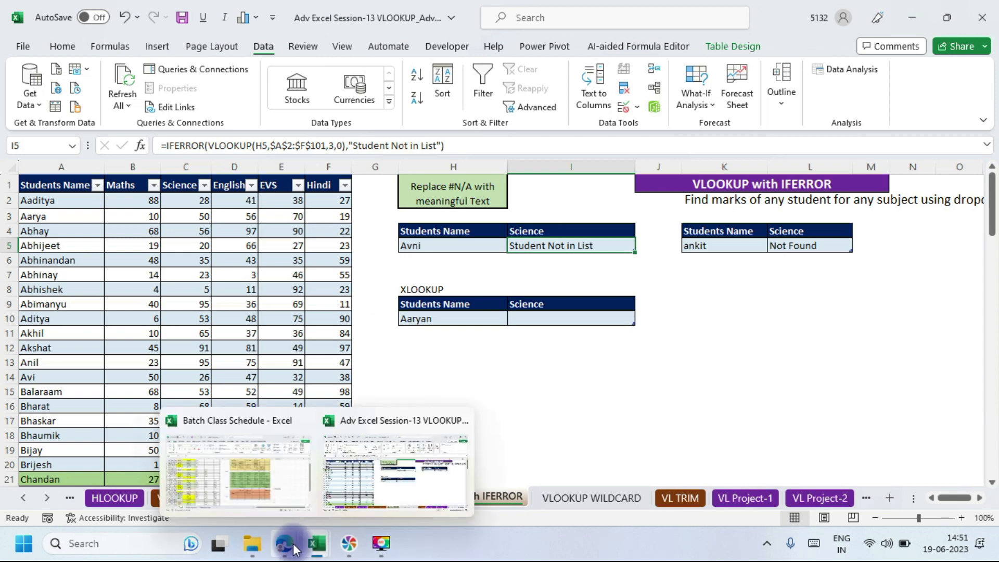
Switch to the Google Meet call in Edge to check on the participants, and return to the Excel workbook.
{"action": "mouse_move", "coordinate": [294, 549]}
{"action": "left_click", "coordinate": [241, 460]}
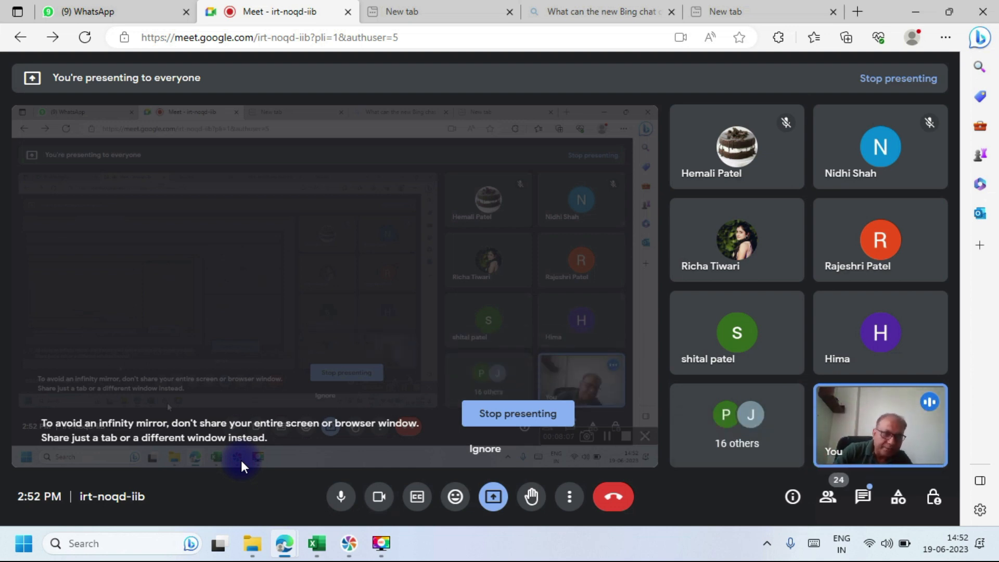
{"action": "key", "text": "alt+Tab"}
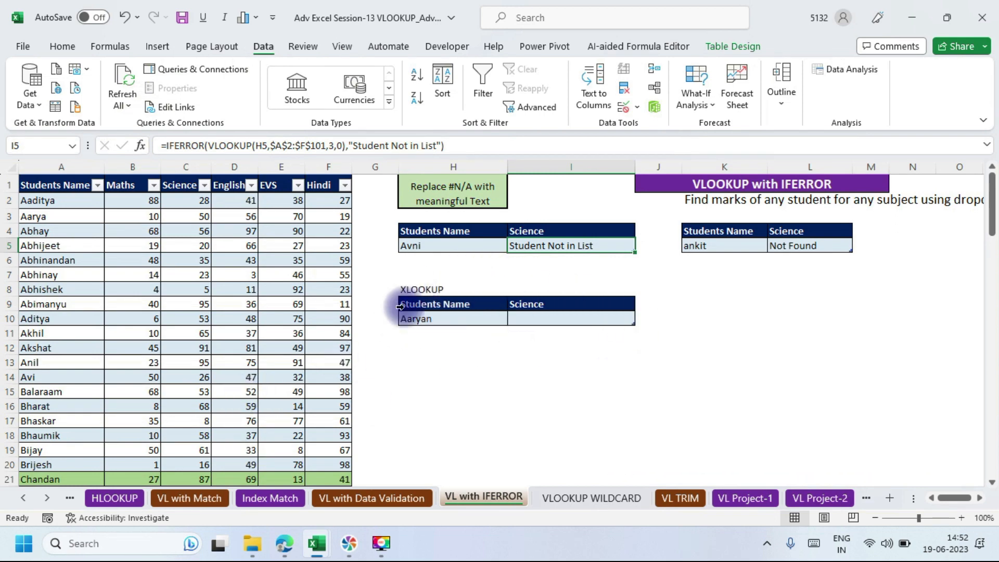
Start an XLOOKUP in cell I10, open its function arguments and set the lookup value to H10.
{"action": "left_click", "coordinate": [570, 320]}
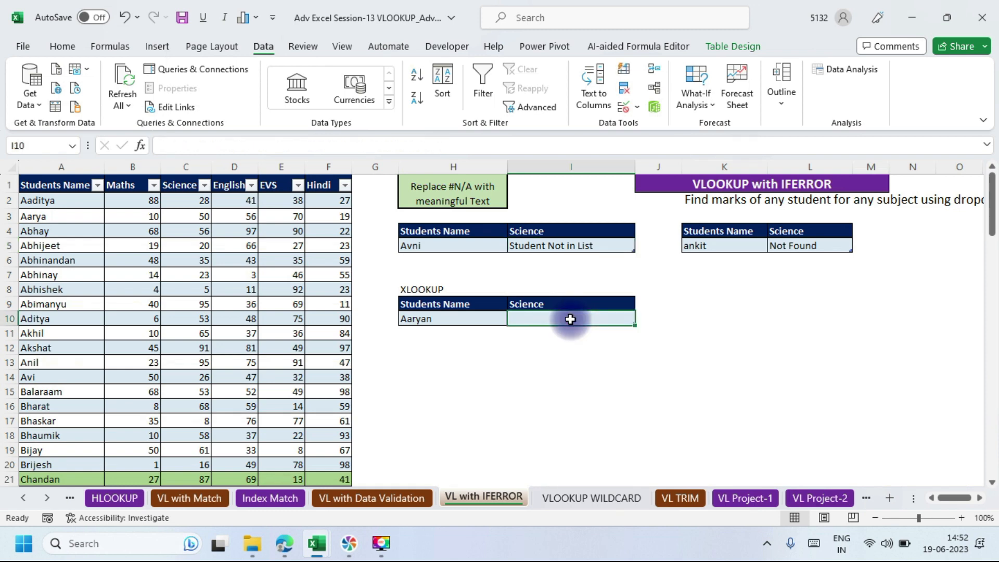
{"action": "type", "text": "="}
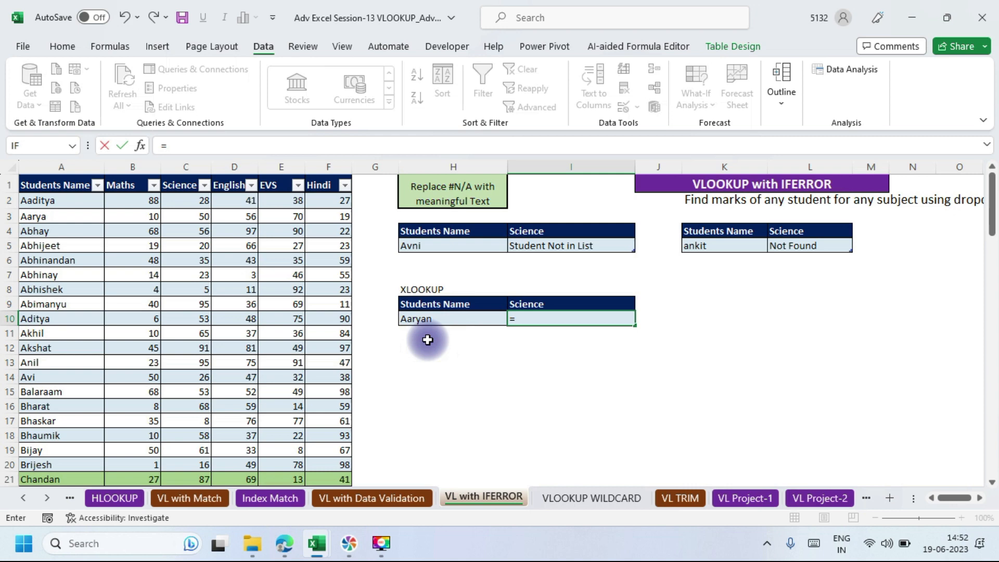
{"action": "type", "text": "xl"}
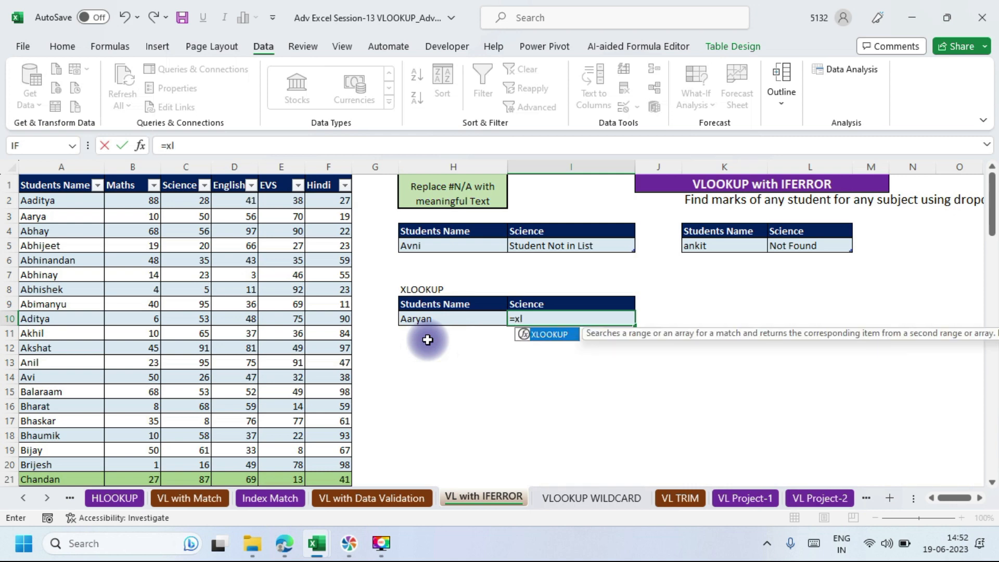
{"action": "key", "text": "Tab"}
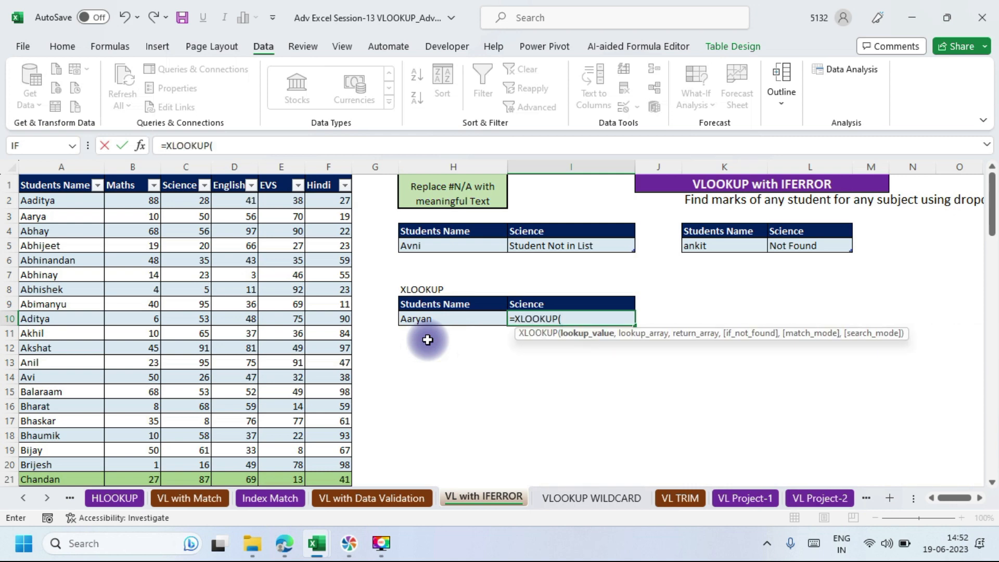
{"action": "left_click", "coordinate": [140, 145]}
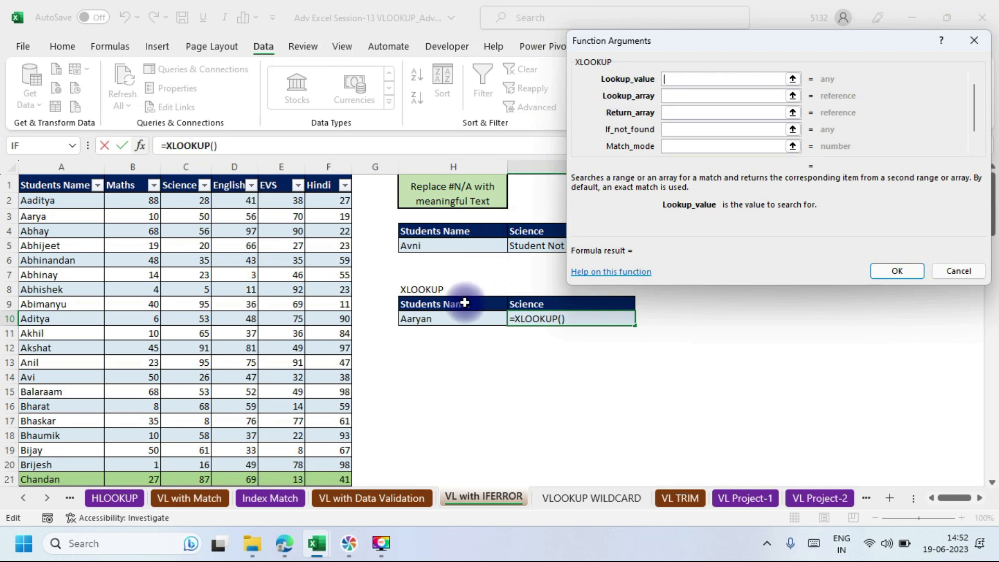
{"action": "left_click", "coordinate": [433, 318]}
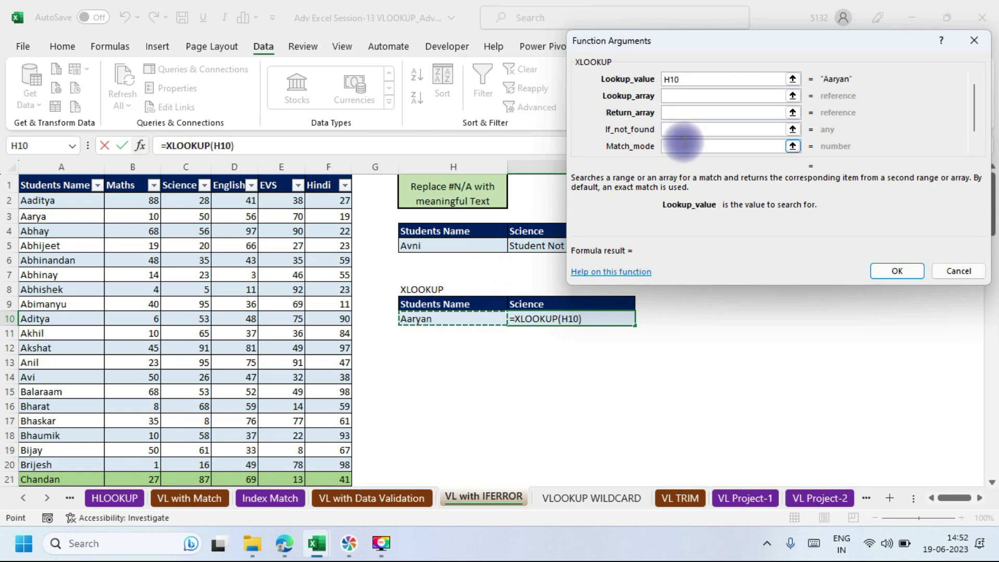
Set the XLOOKUP's lookup array to A2:A101 and its return array to the Science marks in C2:C101.
{"action": "left_click", "coordinate": [674, 97]}
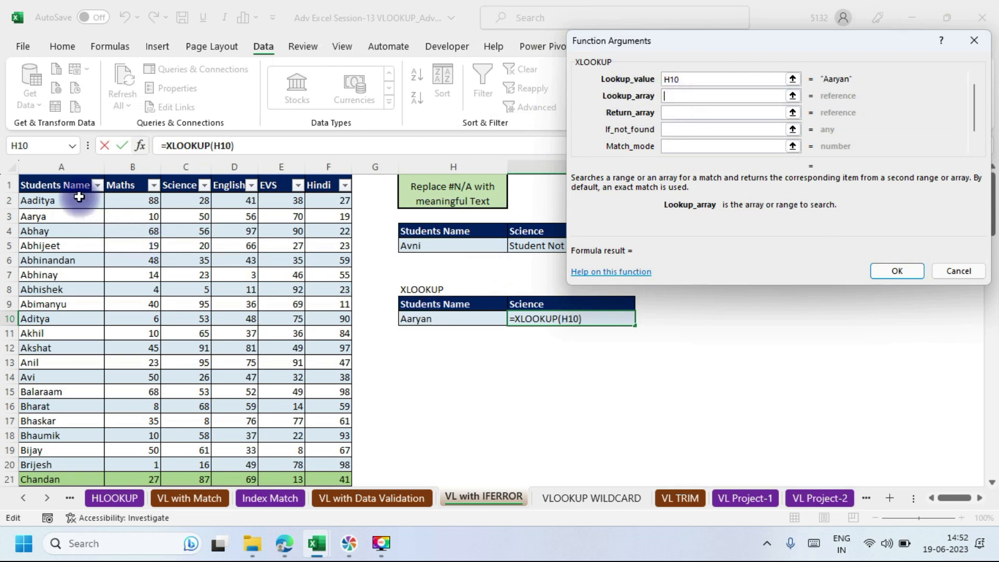
{"action": "left_click", "coordinate": [70, 173]}
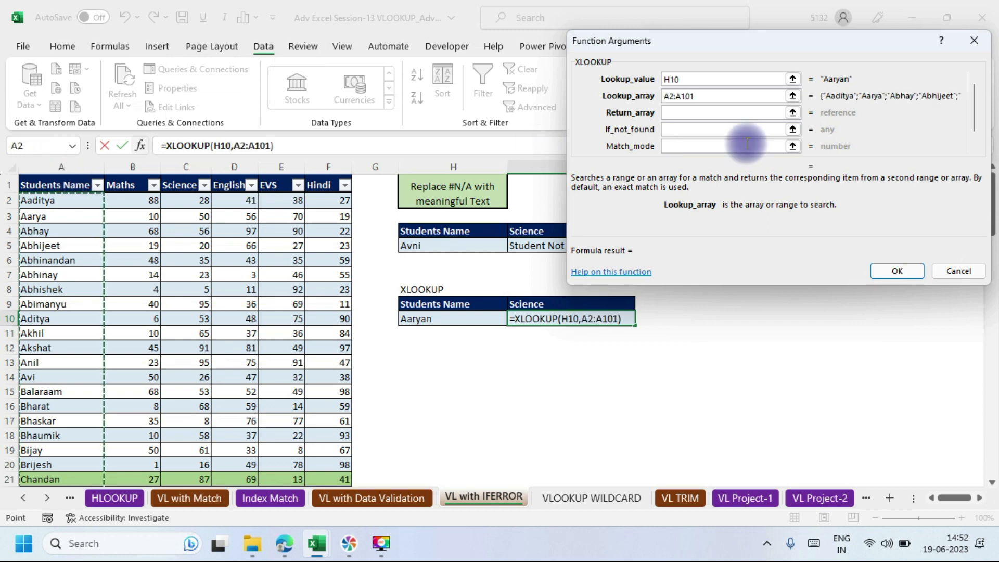
{"action": "left_click", "coordinate": [674, 112]}
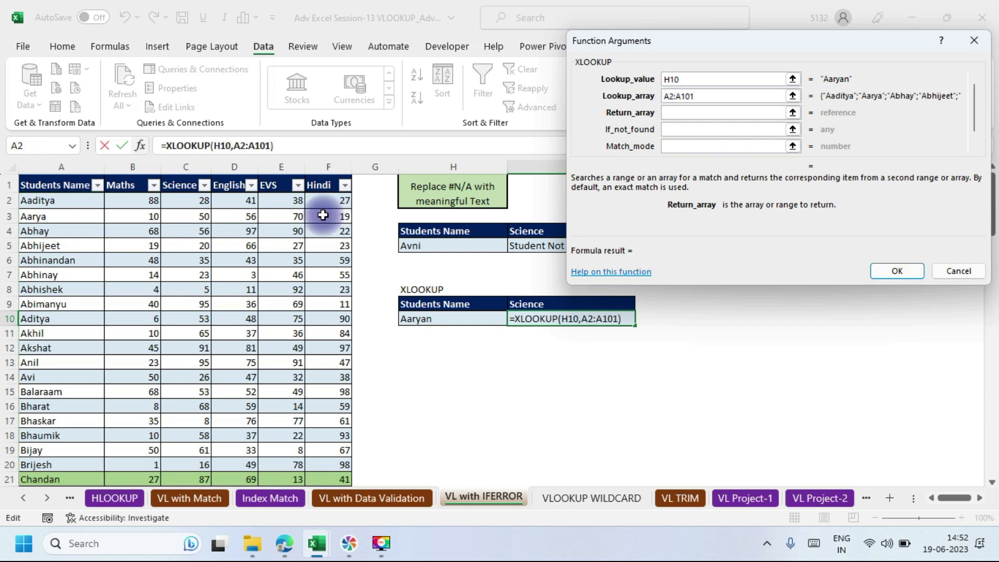
{"action": "left_click", "coordinate": [173, 175]}
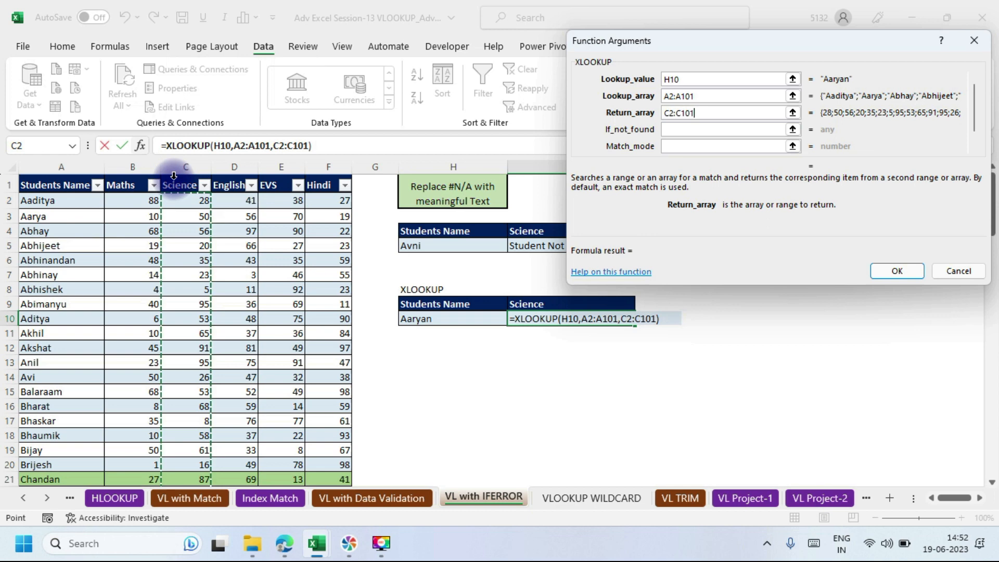
Set the XLOOKUP's If_not_found text to "Student Not in List" and apply the formula with the default match mode.
{"action": "left_click", "coordinate": [666, 129]}
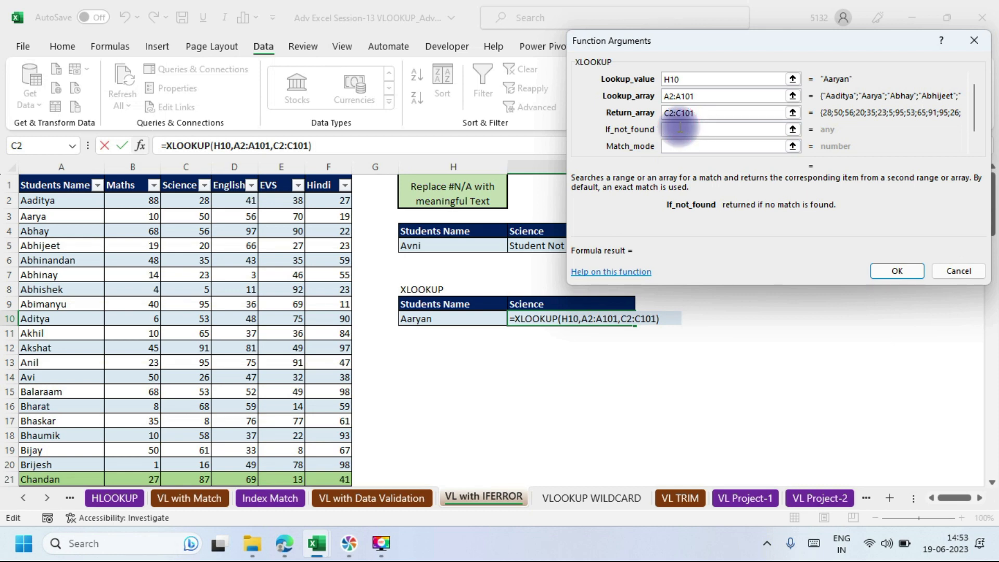
{"action": "type", "text": "Stud"}
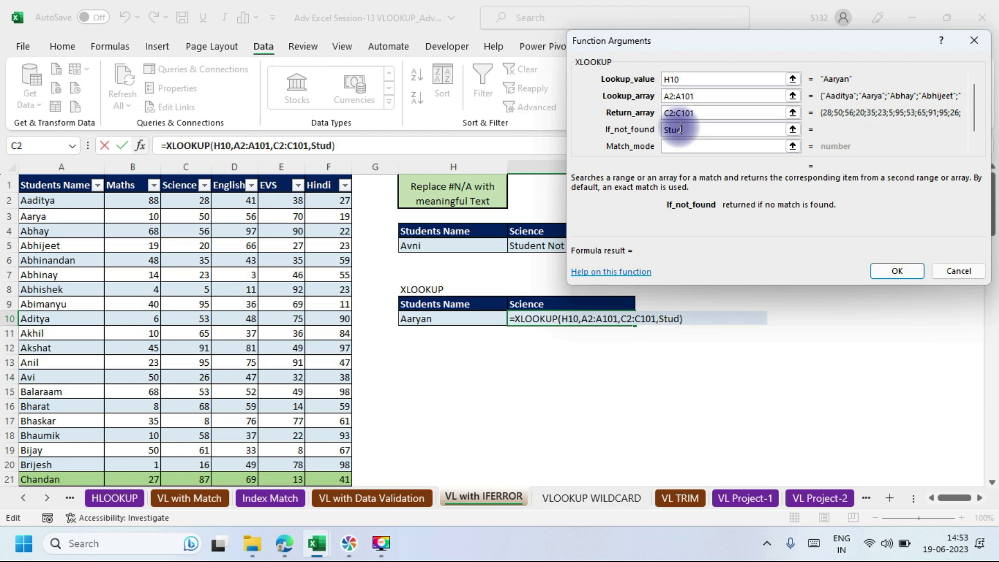
{"action": "type", "text": "ent No"}
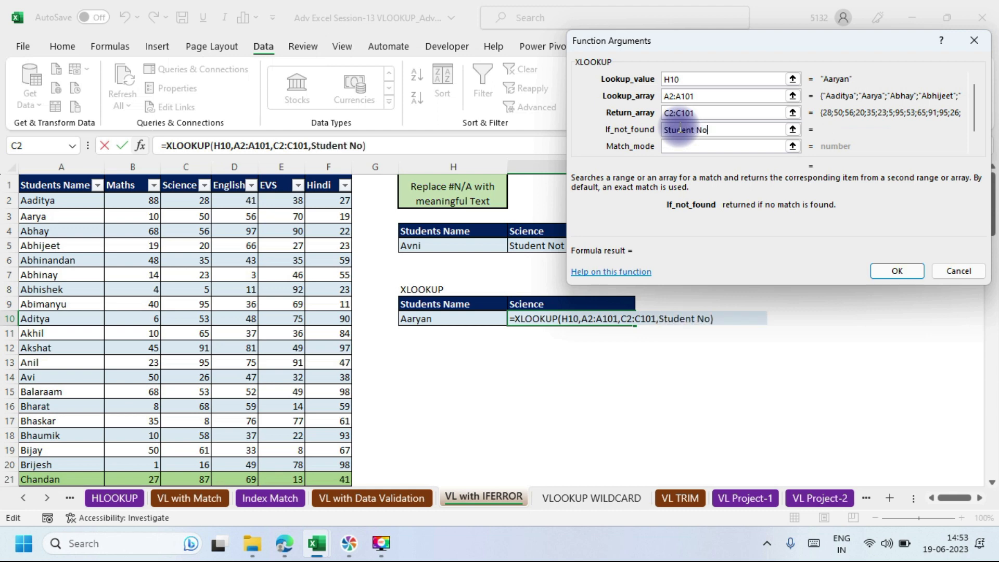
{"action": "type", "text": "t in List"}
{"action": "left_click", "coordinate": [679, 146]}
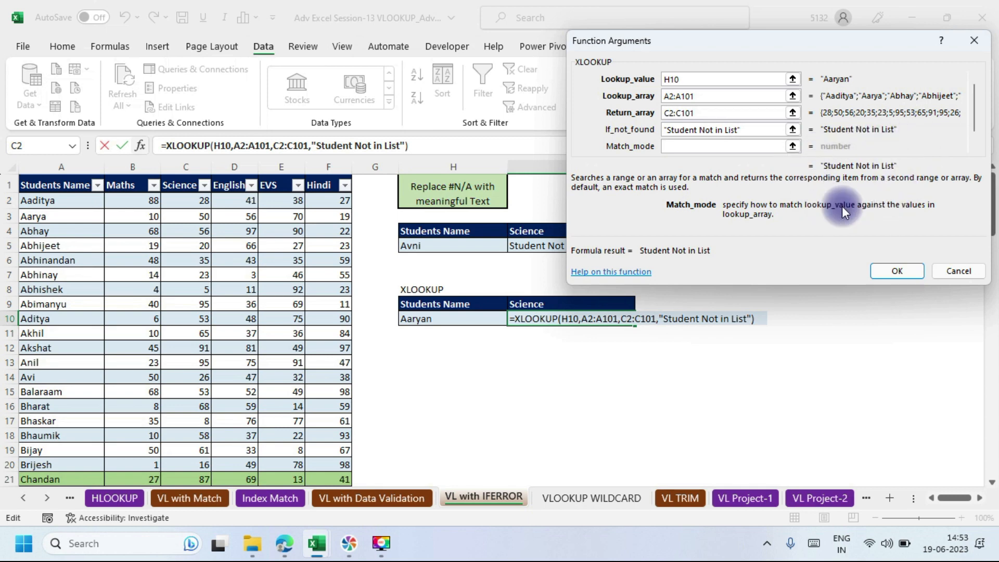
{"action": "left_click", "coordinate": [888, 270]}
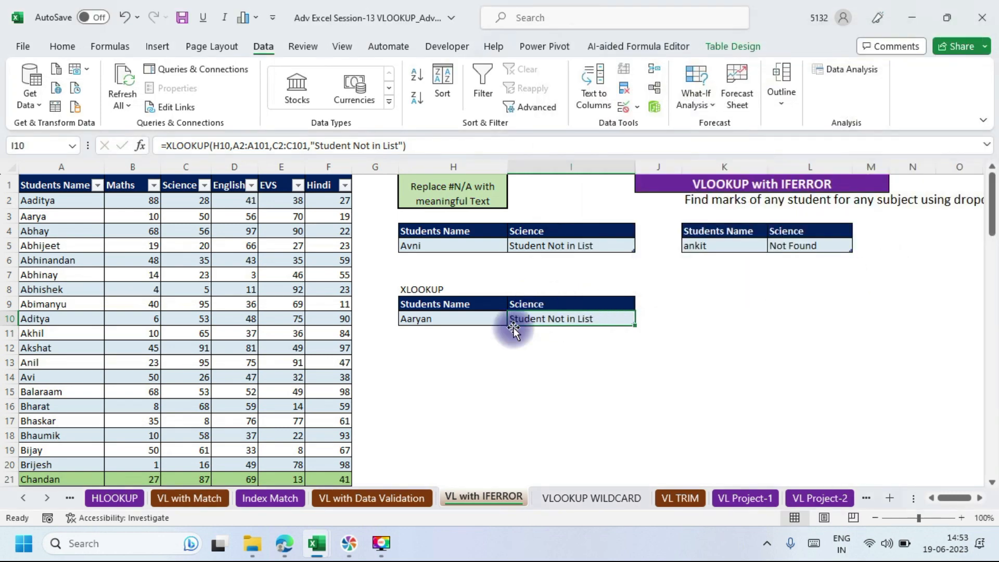
Test the XLOOKUP in I10 by entering the student names from A3 and A14 in H10.
{"action": "left_click", "coordinate": [444, 318]}
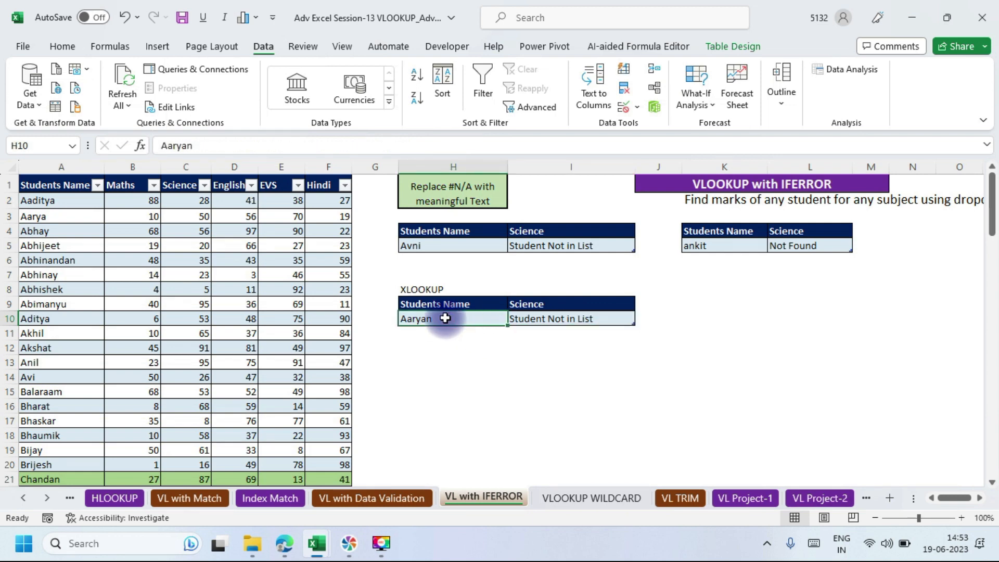
{"action": "type", "text": "Aarya"}
{"action": "key", "text": "Return"}
{"action": "left_click", "coordinate": [435, 317]}
{"action": "type", "text": "Avi"}
{"action": "key", "text": "Return"}
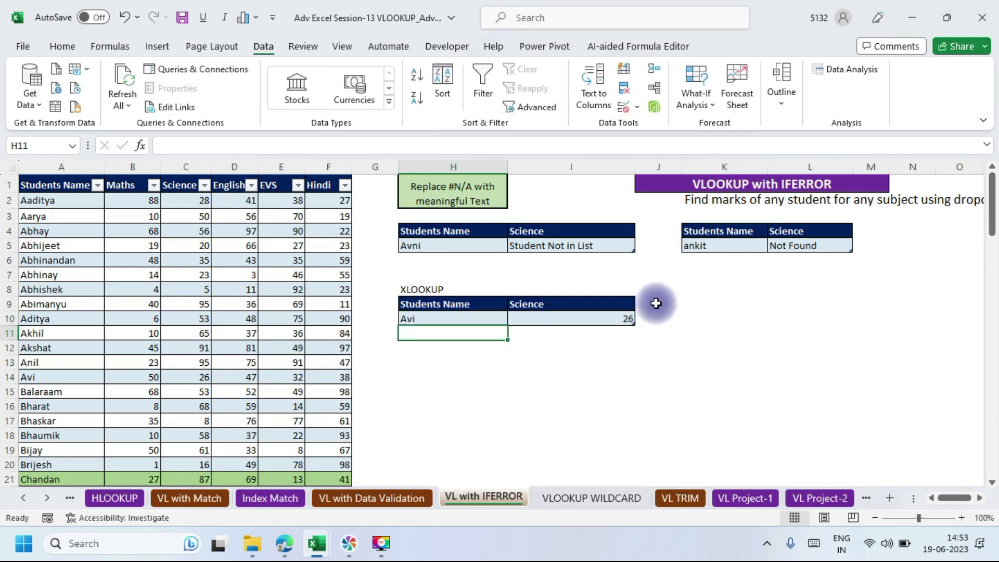
Edit the student name in H10 into the unlisted name used in H5 to test the XLOOKUP's not-found text in I10.
{"action": "double_click", "coordinate": [435, 319]}
{"action": "key", "text": "BackSpace"}
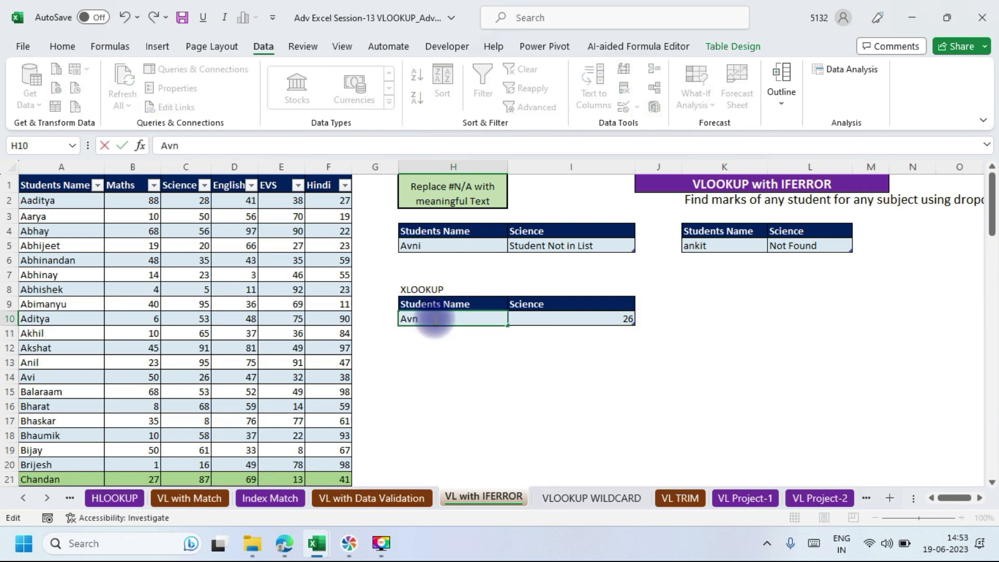
{"action": "key", "text": "Return"}
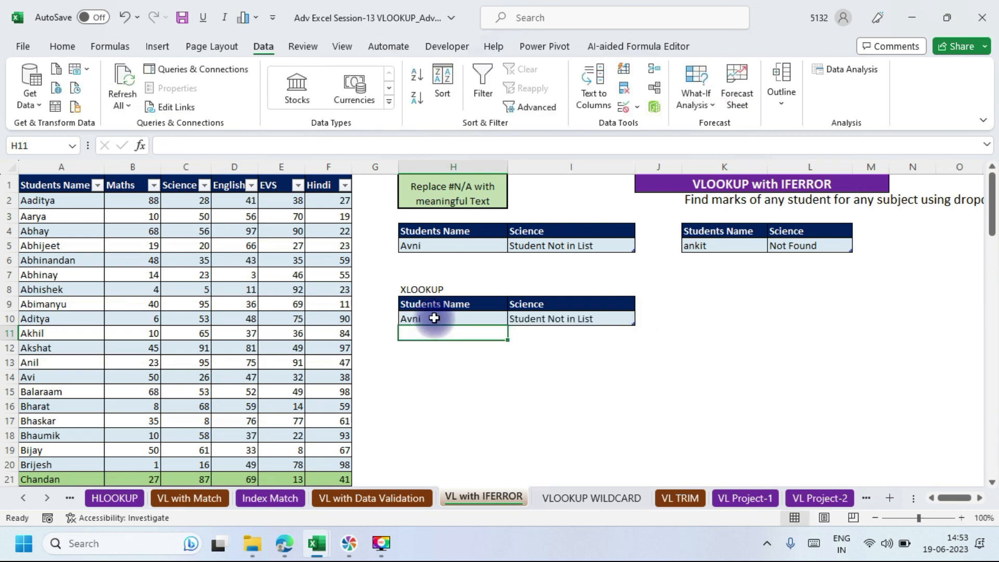
{"action": "left_click", "coordinate": [602, 318]}
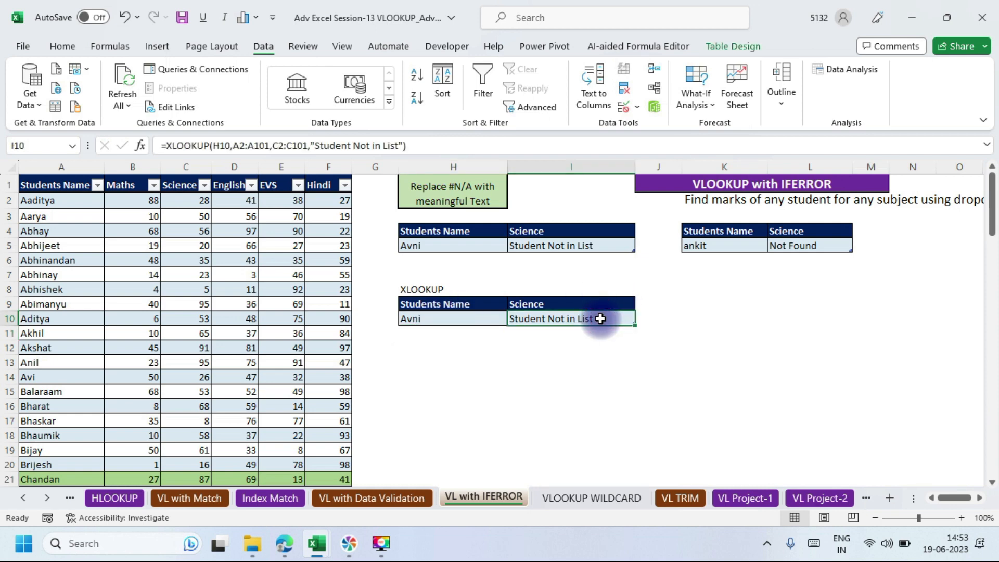
Switch to the Google Meet call in Edge to read the participants' chat replies.
{"action": "key", "text": "alt+Tab"}
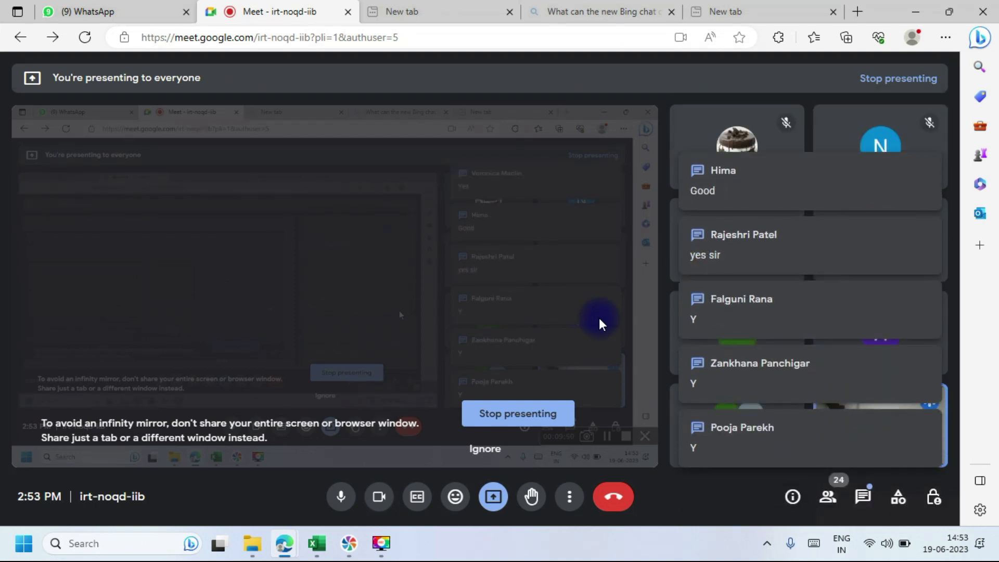
Switch back to the Excel workbook, open the VLOOKUP WILDCARD sheet and clear the Home Town results in E4:E20.
{"action": "key", "text": "alt+Tab"}
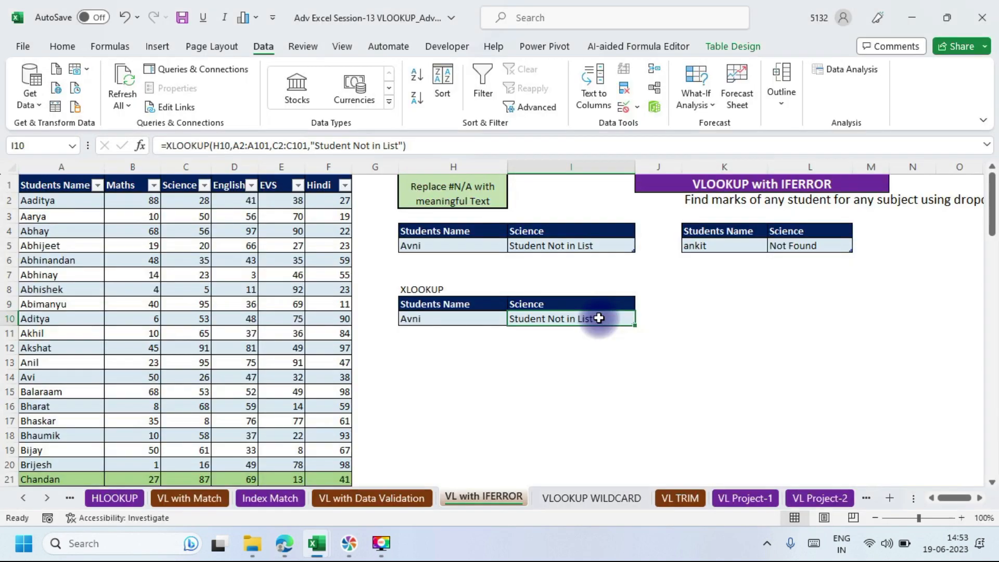
{"action": "left_click", "coordinate": [577, 496]}
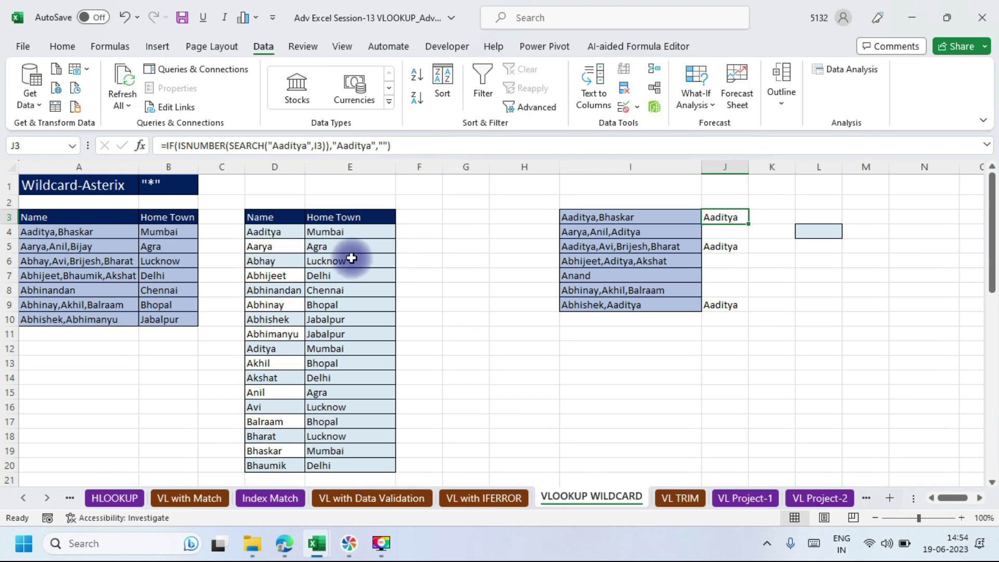
{"action": "left_click", "coordinate": [327, 233]}
{"action": "left_click_drag", "start_coordinate": [326, 233], "coordinate": [330, 352]}
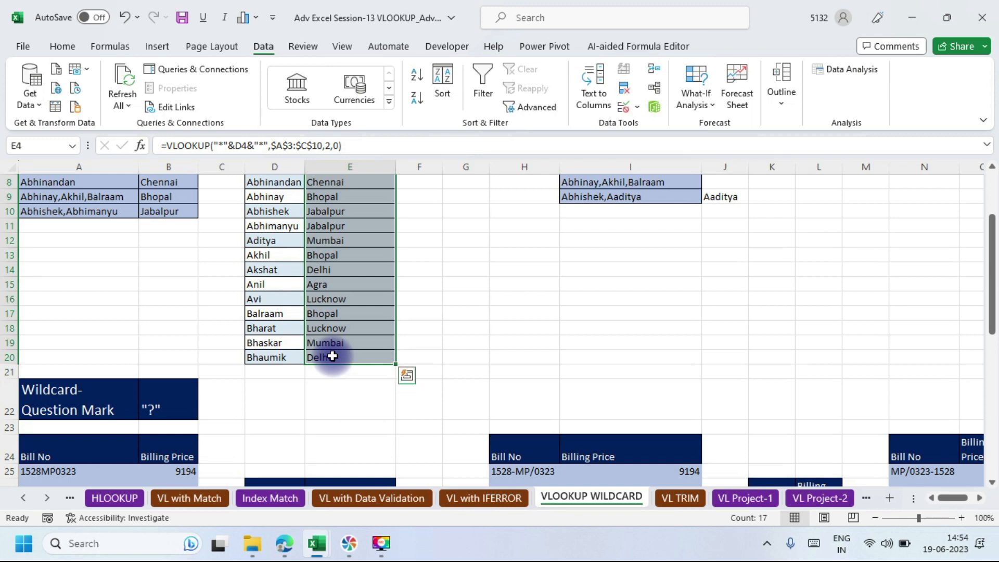
{"action": "key", "text": "Delete"}
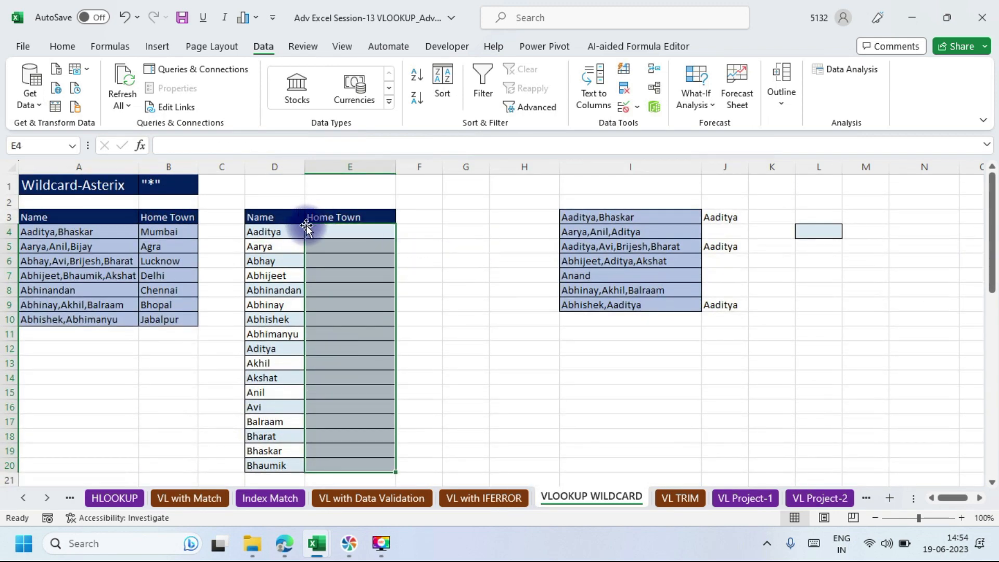
Compare the single names with the combined-name table, and start a VLOOKUP in E4 with D4 as the lookup value.
{"action": "left_click", "coordinate": [280, 230]}
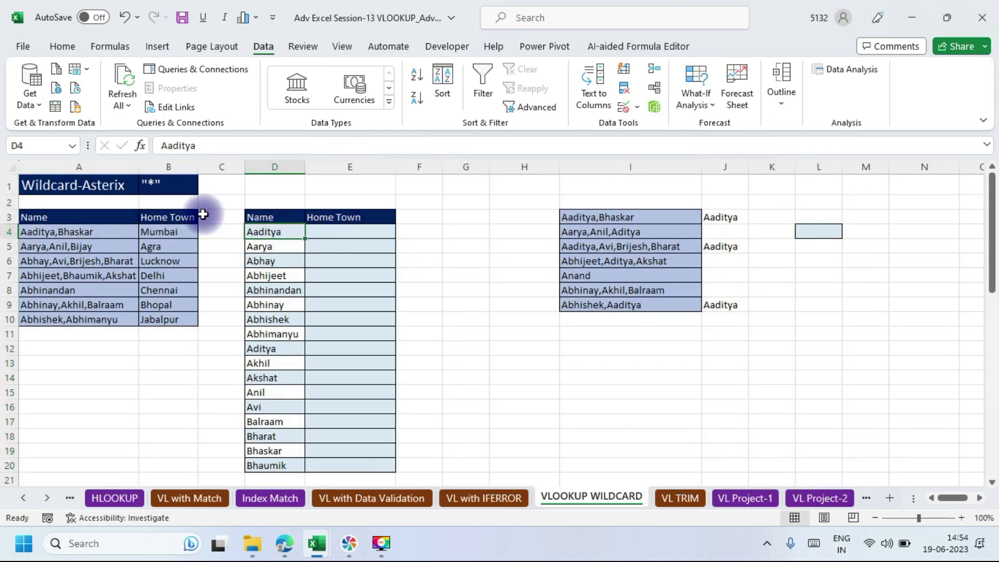
{"action": "left_click_drag", "start_coordinate": [31, 217], "coordinate": [163, 324]}
{"action": "left_click", "coordinate": [290, 232]}
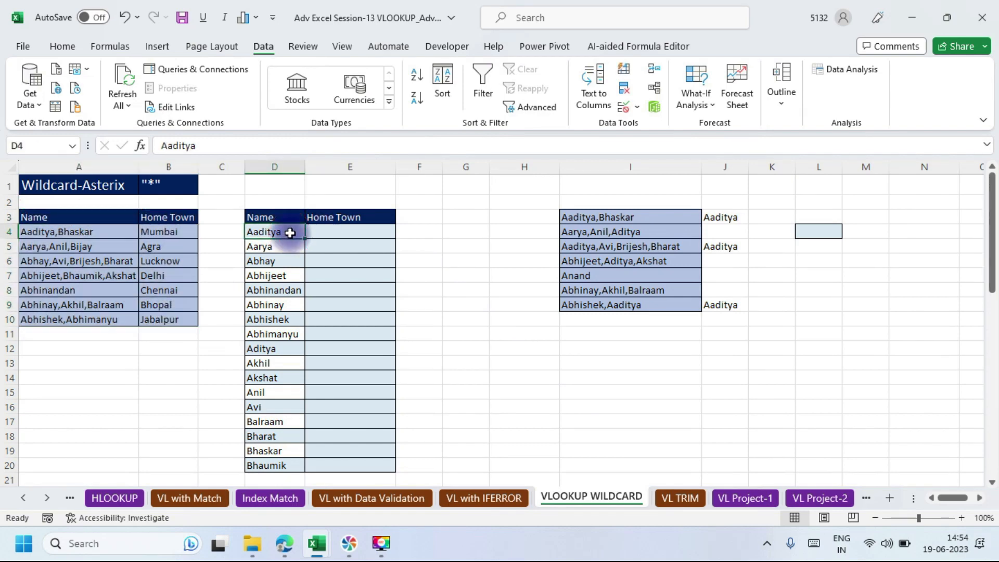
{"action": "left_click", "coordinate": [46, 233]}
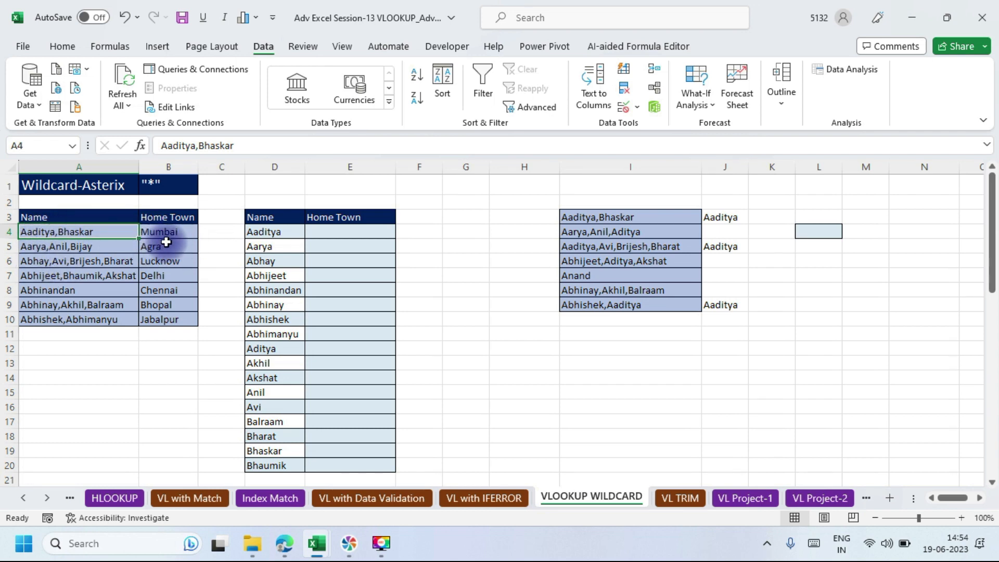
{"action": "left_click", "coordinate": [369, 234]}
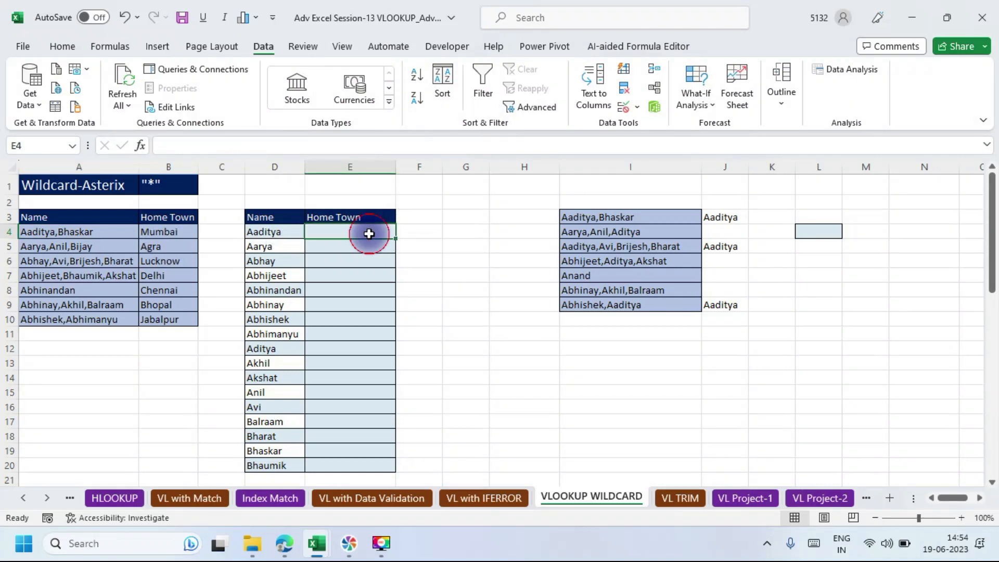
{"action": "type", "text": "=vl"}
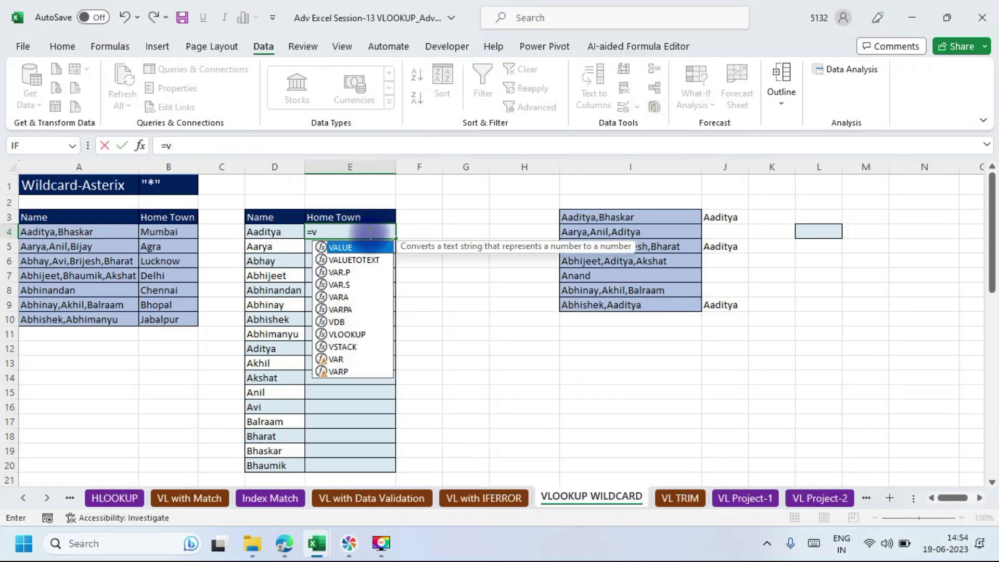
{"action": "key", "text": "Tab"}
{"action": "left_click", "coordinate": [261, 232]}
{"action": "type", "text": ","}
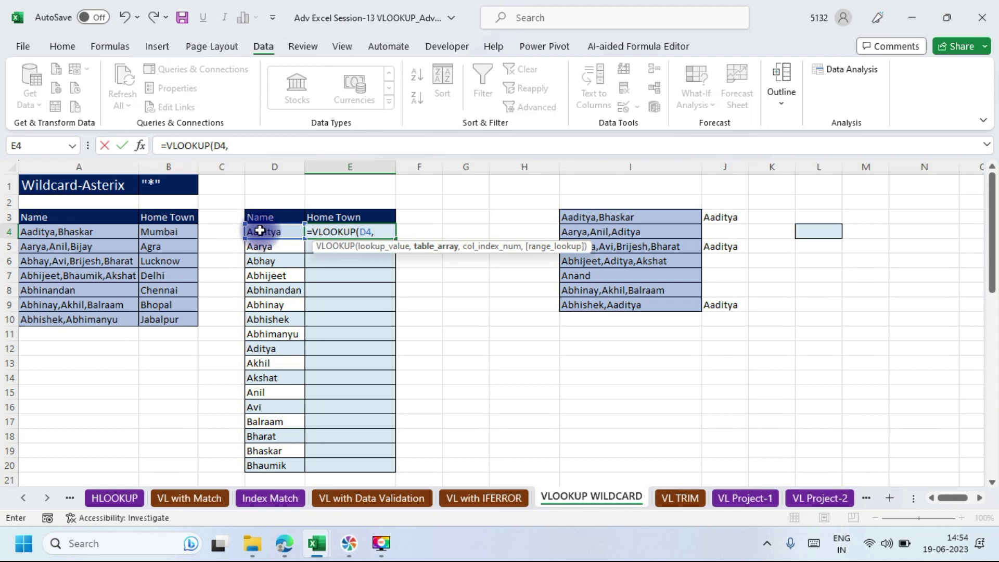
Complete the VLOOKUP in E4 with absolute table range $A$3:$B$10, column index 2 and exact match 0.
{"action": "left_click", "coordinate": [35, 217]}
{"action": "left_click_drag", "start_coordinate": [35, 216], "coordinate": [187, 320]}
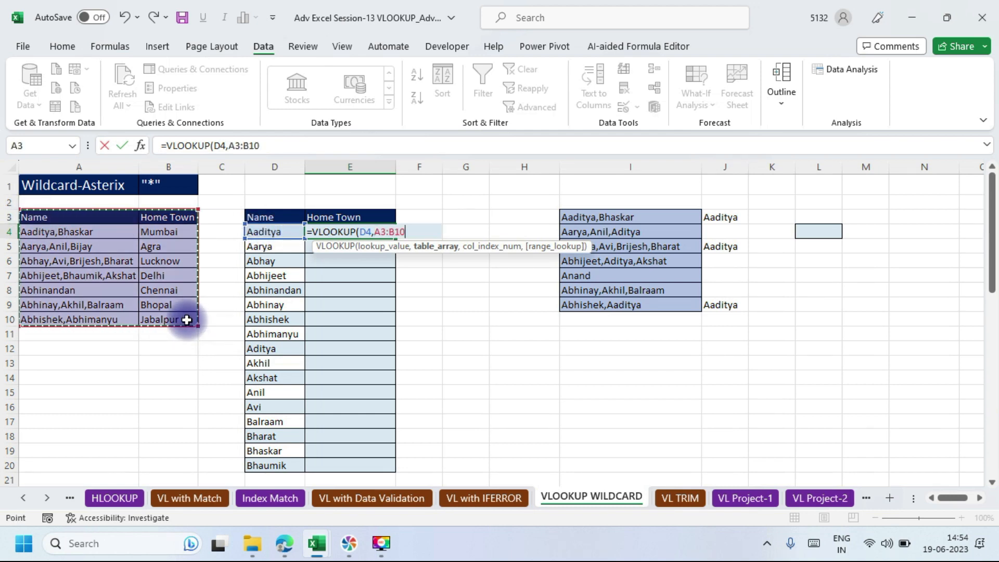
{"action": "key", "text": "F4"}
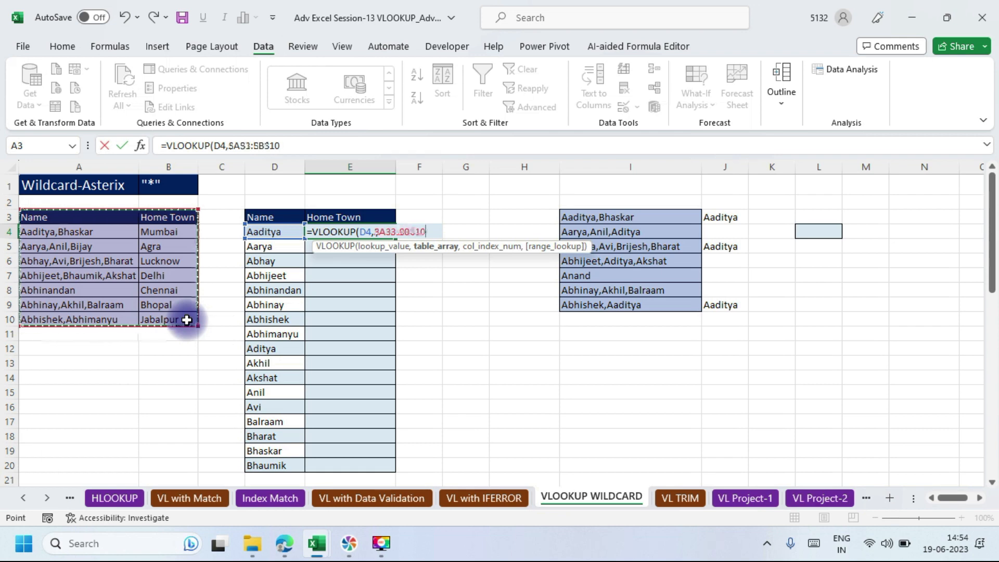
{"action": "type", "text": ","}
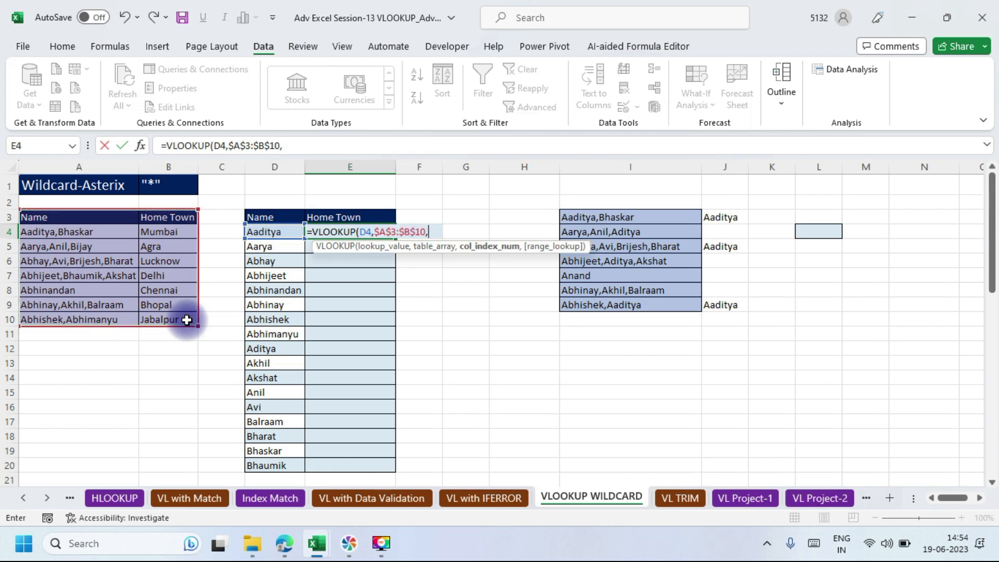
{"action": "type", "text": "2,0"}
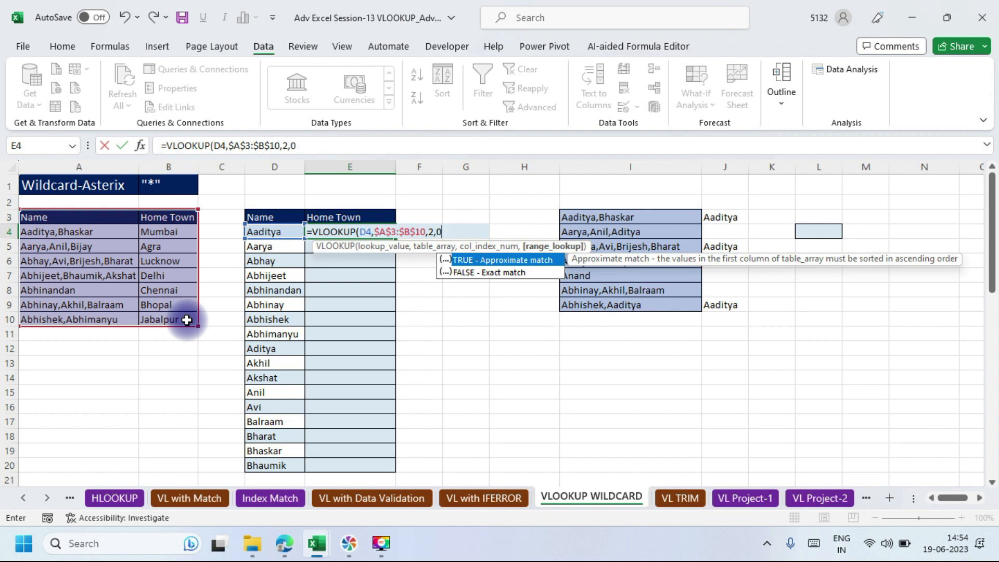
{"action": "type", "text": ")"}
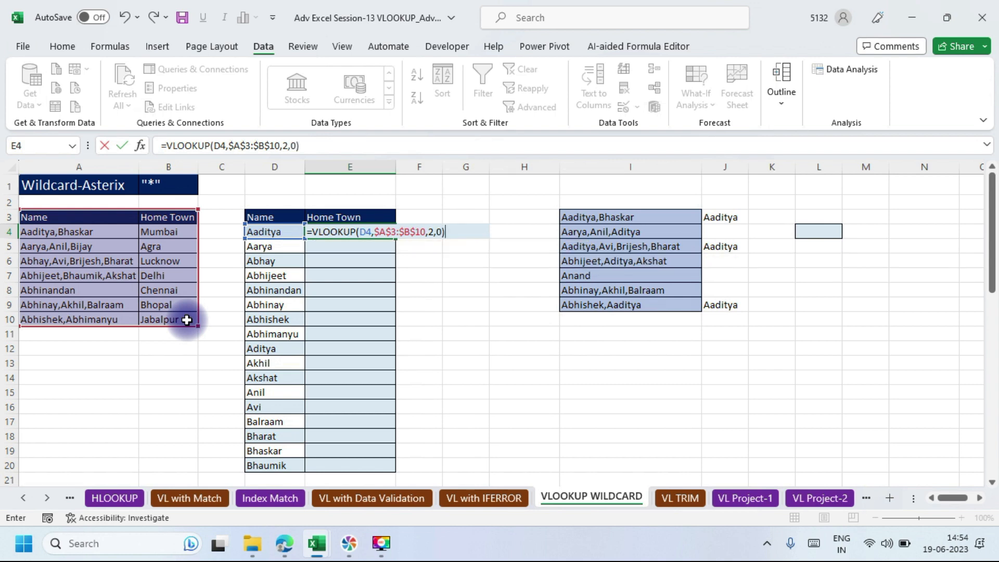
{"action": "key", "text": "Return"}
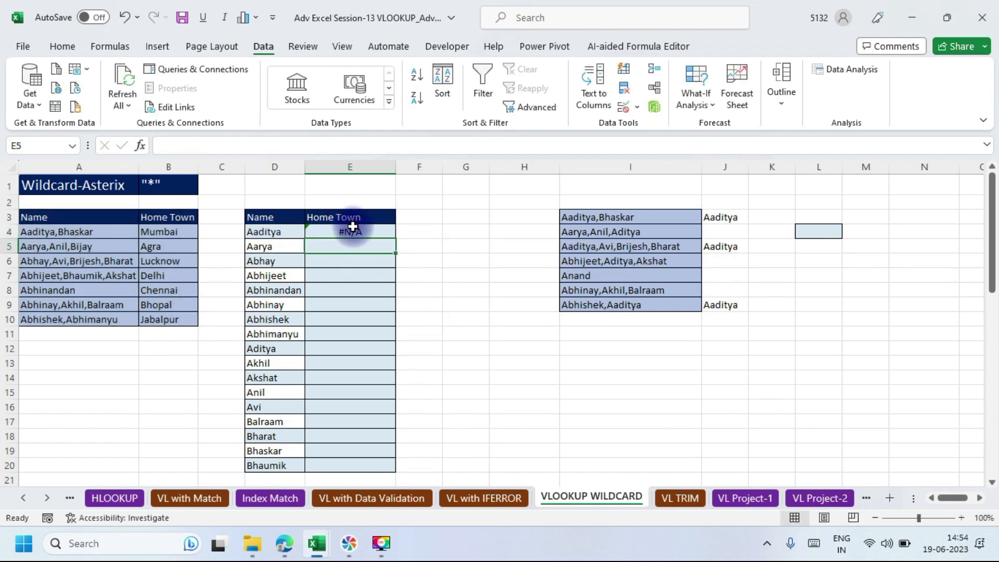
Try copying the exact-match VLOOKUP from E4 down to E20, and compare E8 with its source name in A8.
{"action": "left_click", "coordinate": [353, 227]}
{"action": "double_click", "coordinate": [397, 239]}
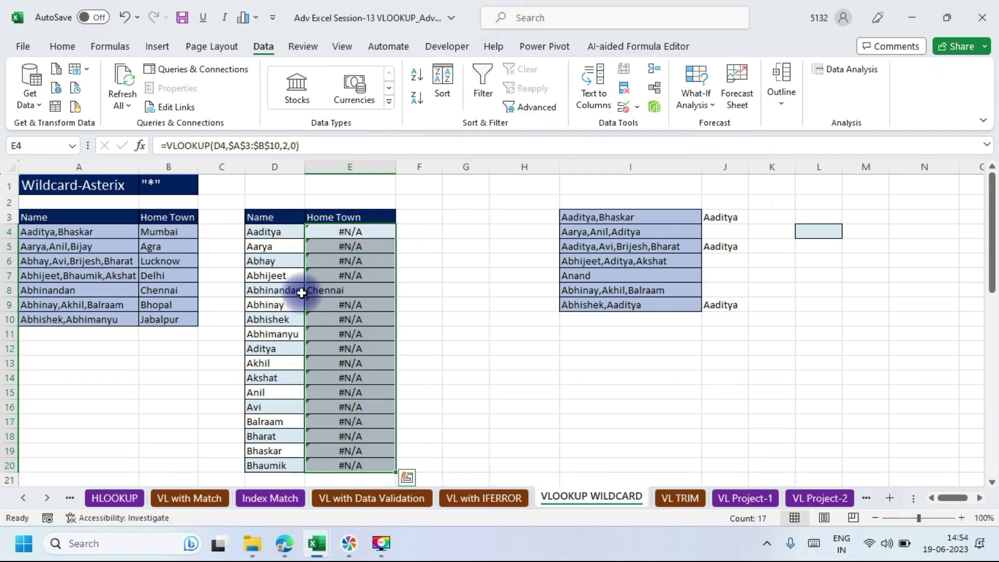
{"action": "left_click", "coordinate": [339, 290]}
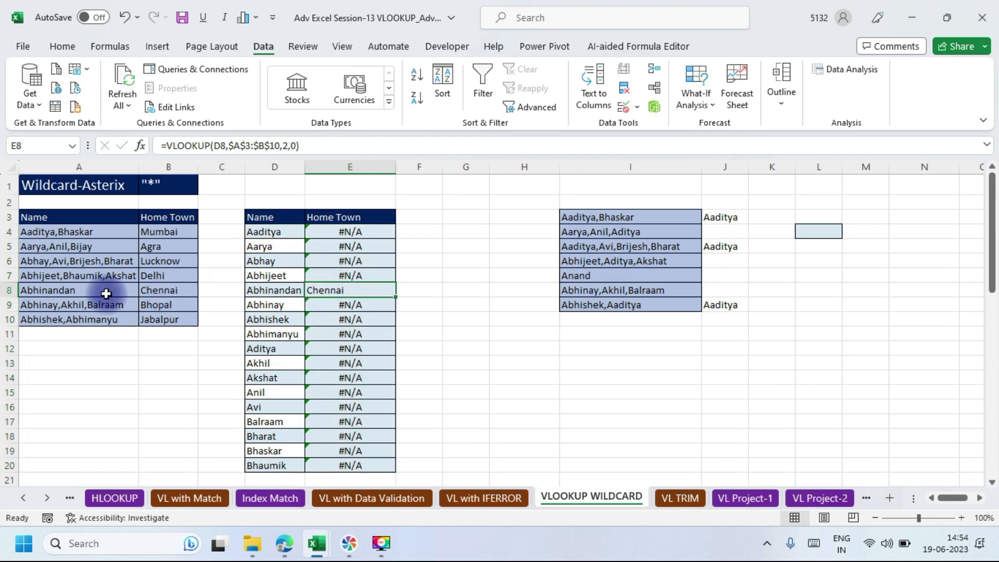
{"action": "left_click", "coordinate": [52, 290]}
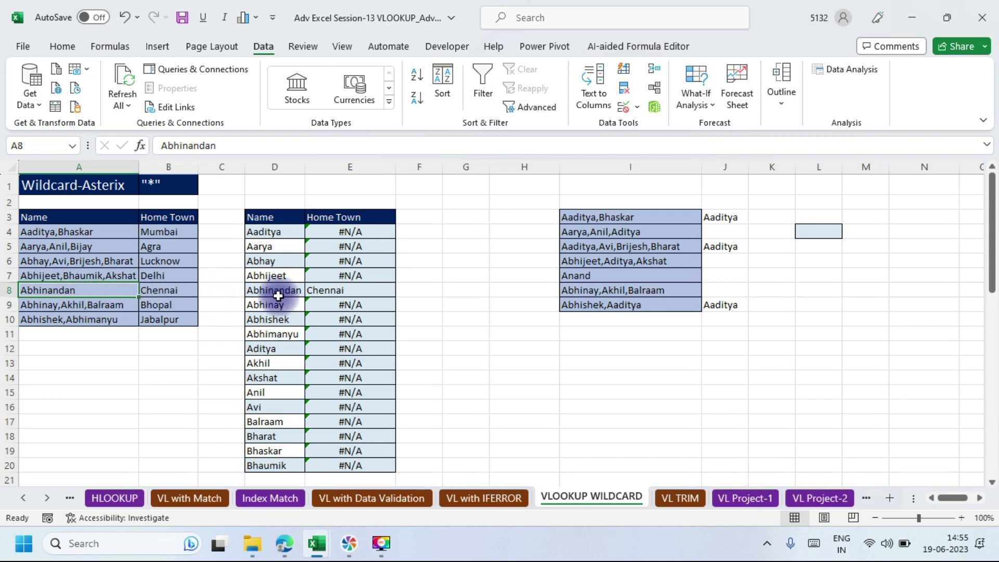
{"action": "left_click", "coordinate": [333, 291]}
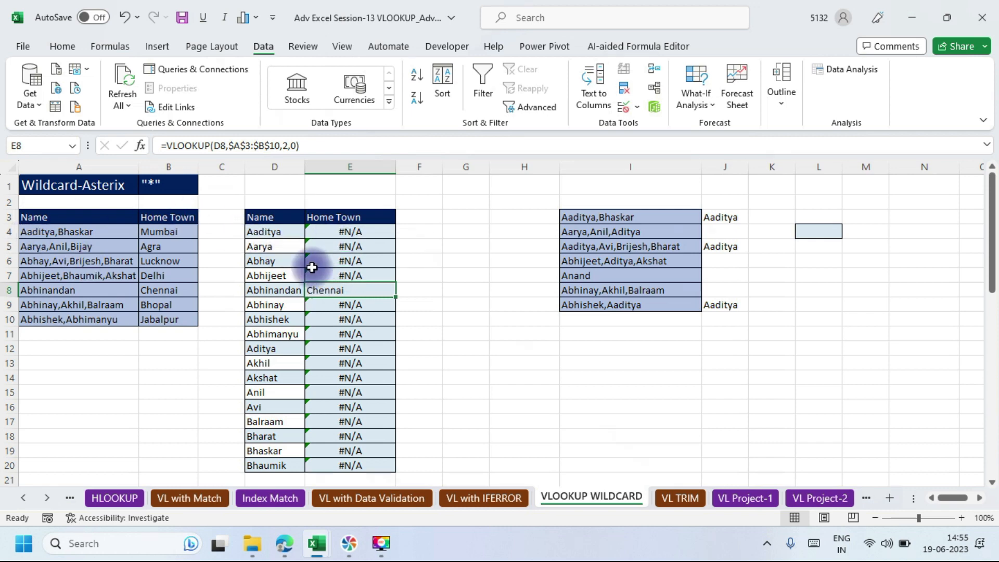
Change the Lookup_value of the E4 VLOOKUP to D4&"*" through its function arguments and apply it.
{"action": "left_click", "coordinate": [369, 231]}
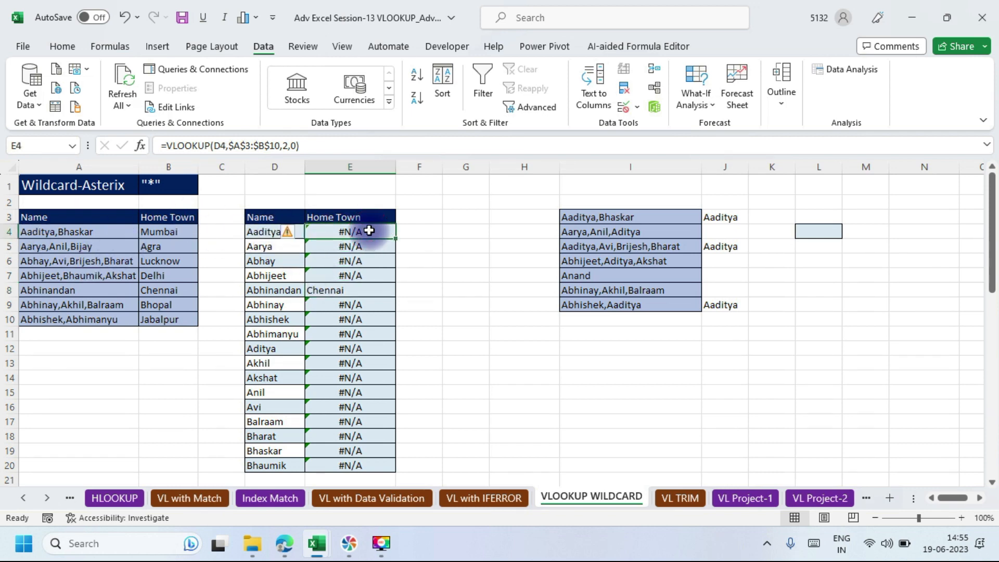
{"action": "left_click", "coordinate": [139, 145]}
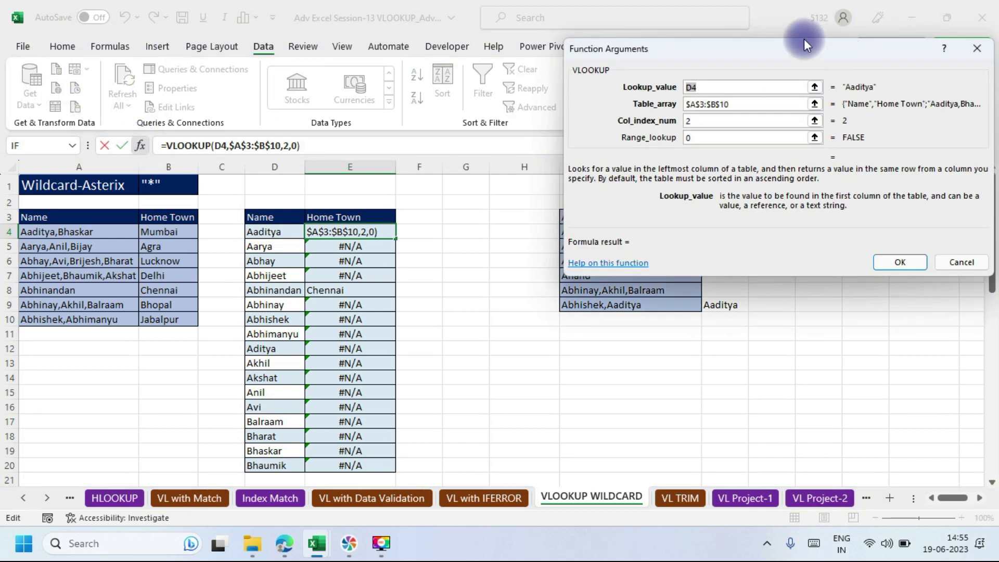
{"action": "left_click_drag", "start_coordinate": [793, 48], "coordinate": [626, 98]}
{"action": "left_click_drag", "start_coordinate": [571, 128], "coordinate": [563, 138]}
{"action": "left_click", "coordinate": [472, 179]}
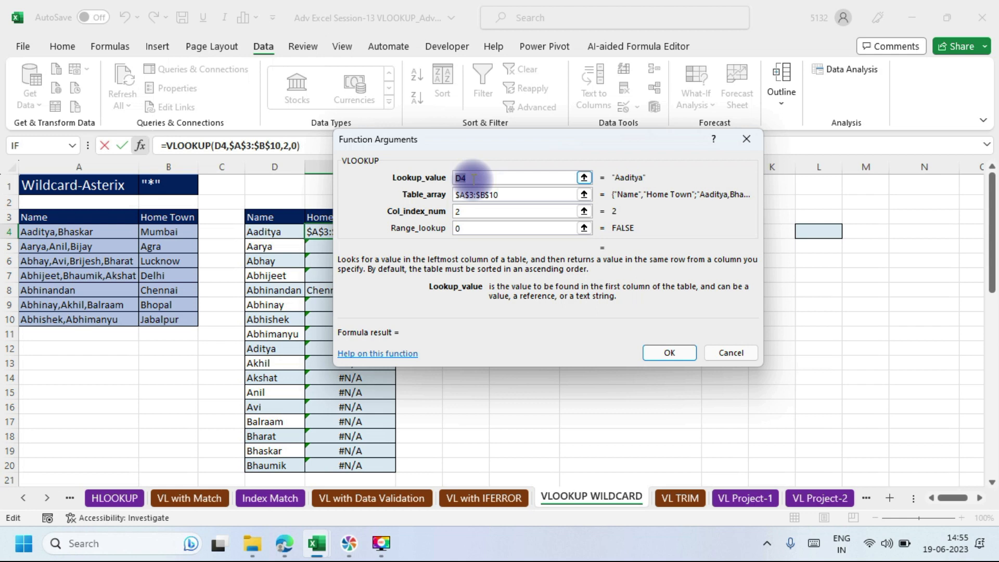
{"action": "double_click", "coordinate": [477, 179]}
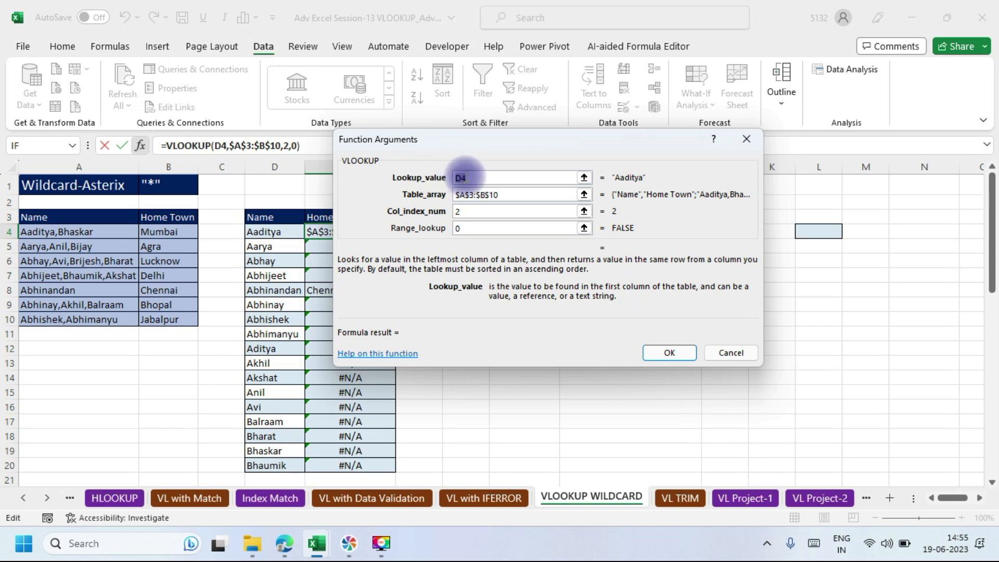
{"action": "left_click", "coordinate": [485, 178]}
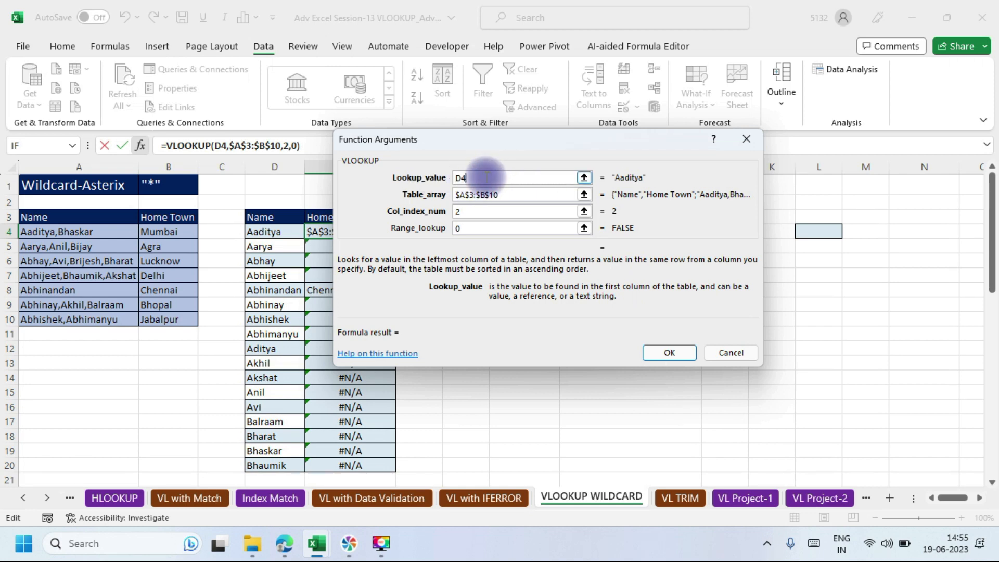
{"action": "type", "text": "*"}
{"action": "key", "text": "BackSpace"}
{"action": "type", "text": "&\"*\""}
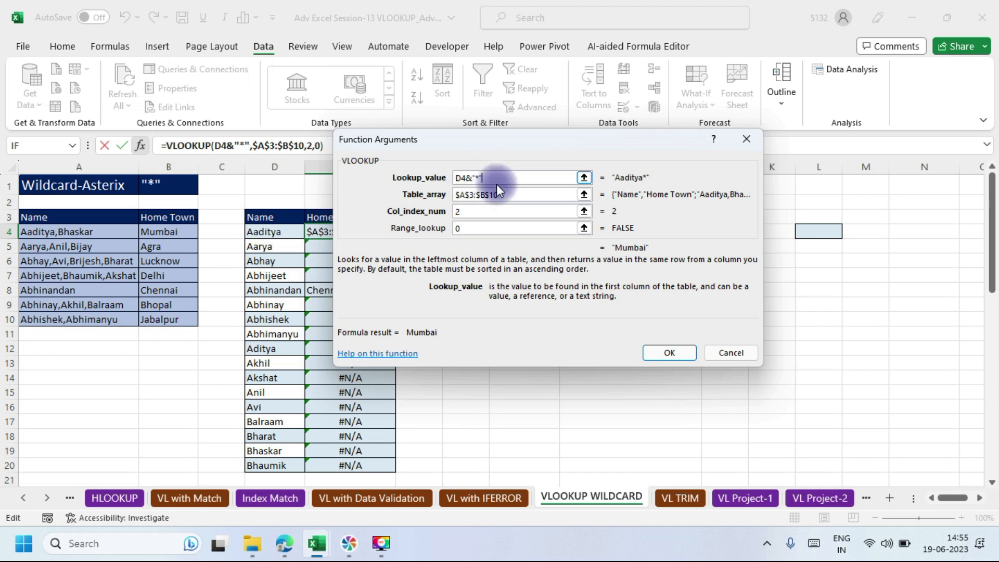
{"action": "left_click", "coordinate": [659, 357]}
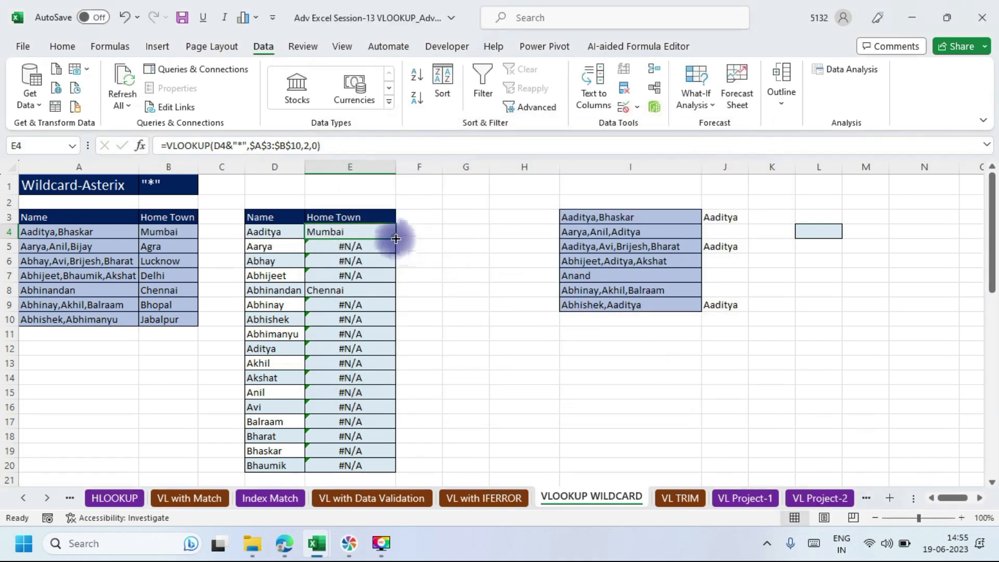
Copy the trailing-wildcard VLOOKUP from E4 down to E20, and check E10 against the combined names in A10.
{"action": "double_click", "coordinate": [395, 238]}
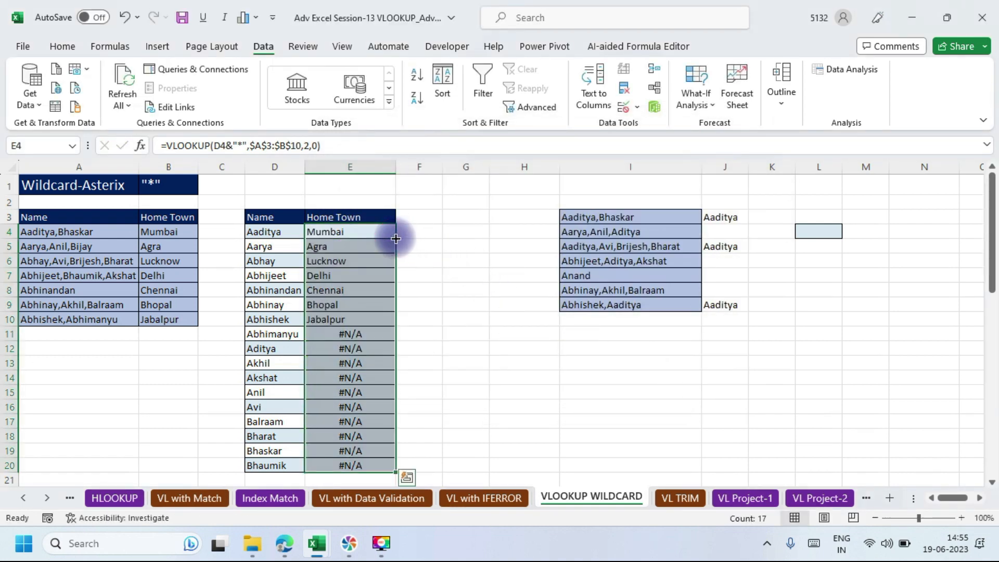
{"action": "left_click", "coordinate": [338, 321]}
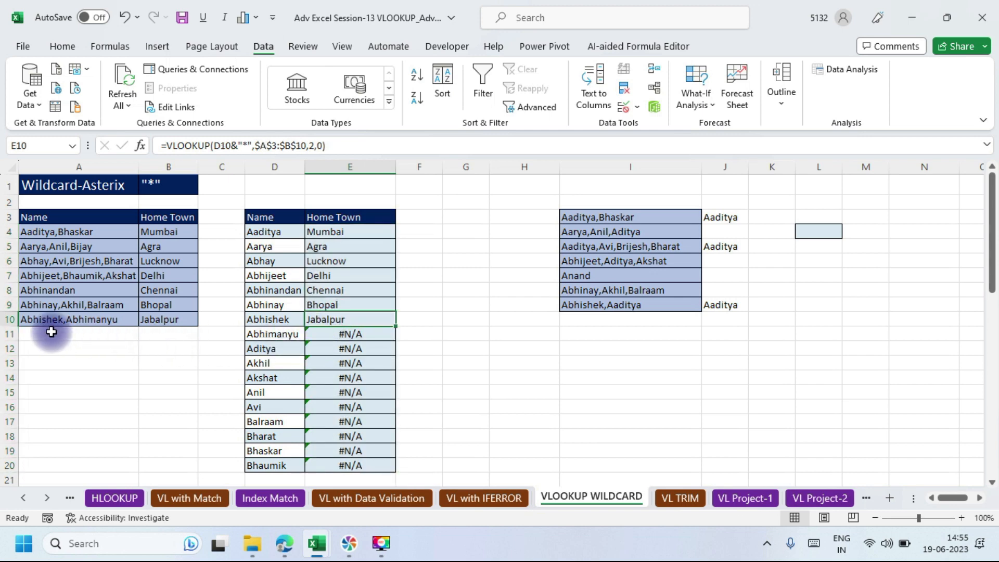
{"action": "left_click", "coordinate": [98, 318]}
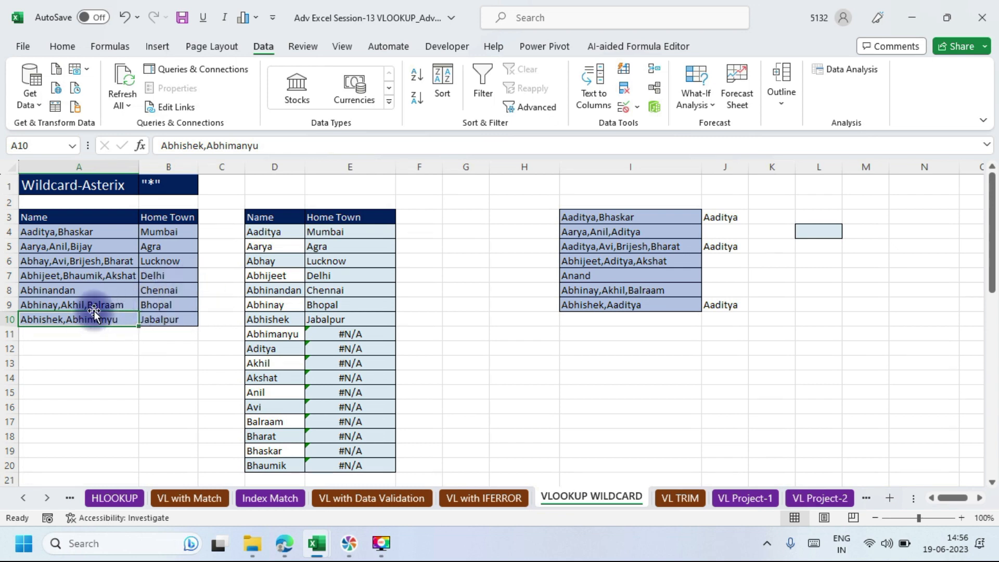
Change the Lookup_value of the E11 VLOOKUP to "*"&D11&"*" through its function arguments and apply it.
{"action": "left_click", "coordinate": [338, 334]}
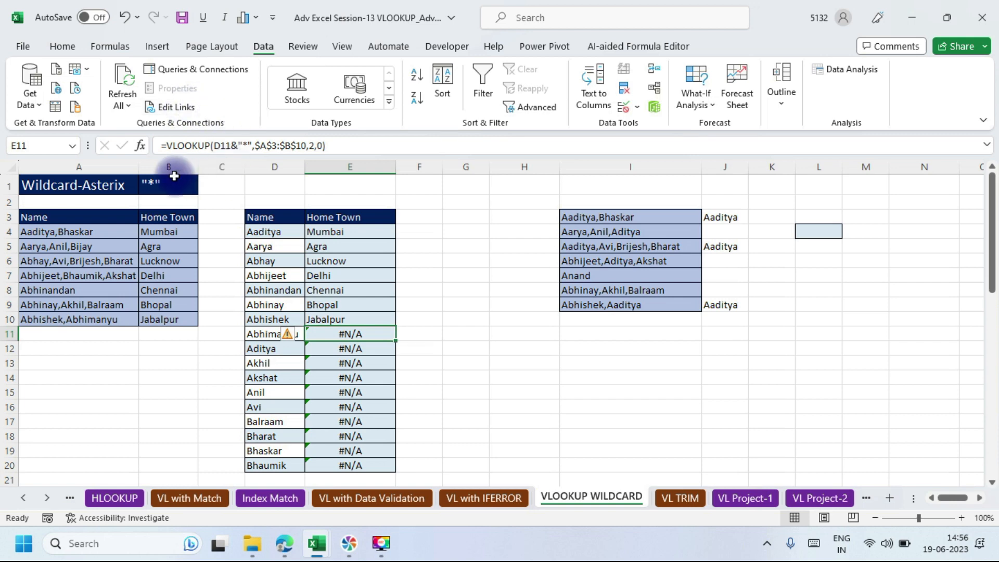
{"action": "left_click", "coordinate": [140, 147]}
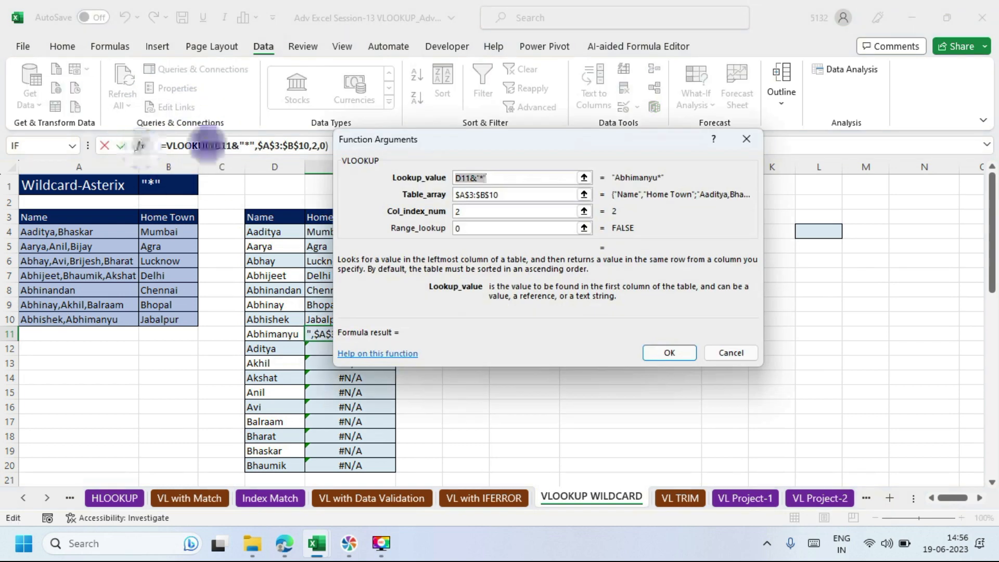
{"action": "left_click", "coordinate": [456, 178]}
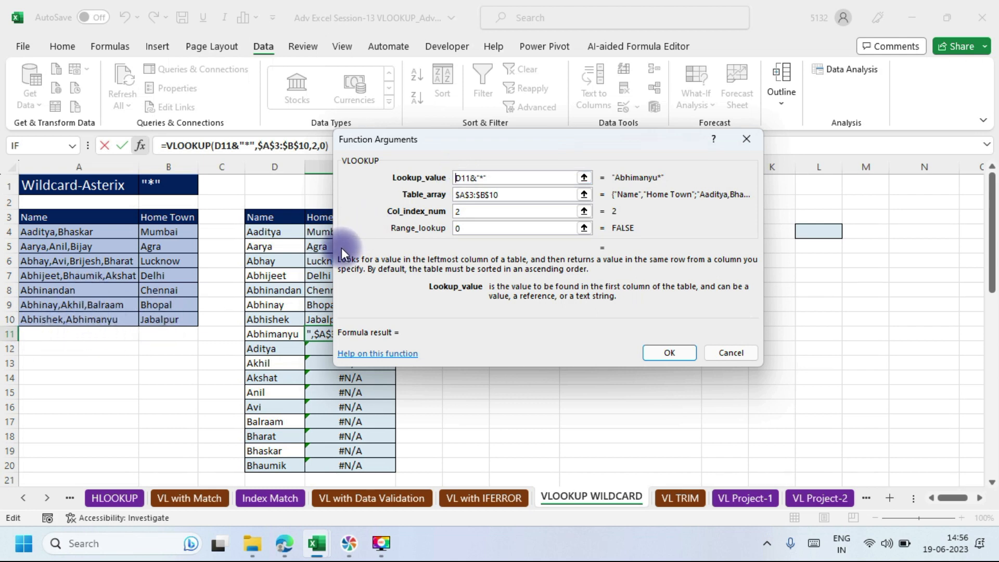
{"action": "type", "text": "\"*\""}
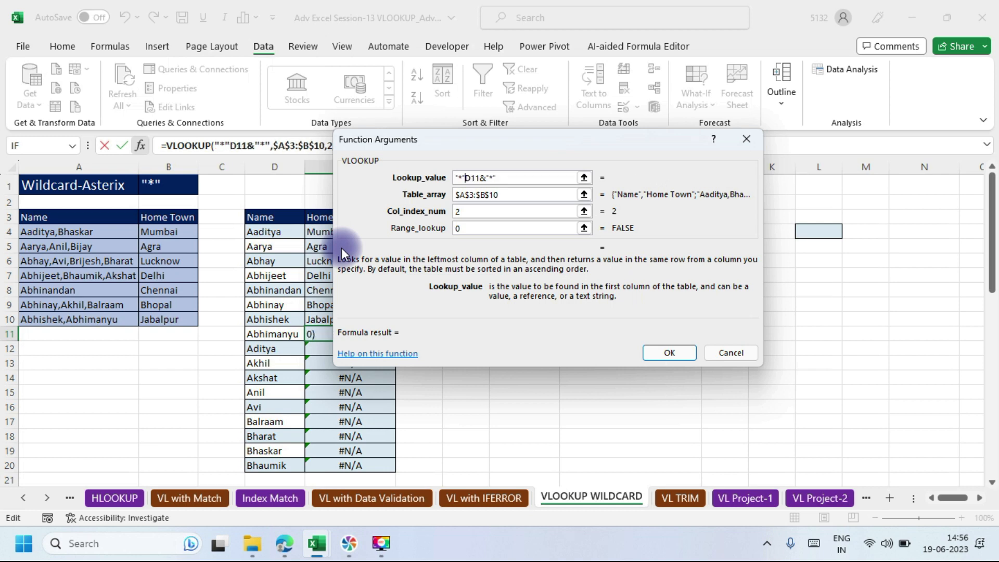
{"action": "type", "text": "&"}
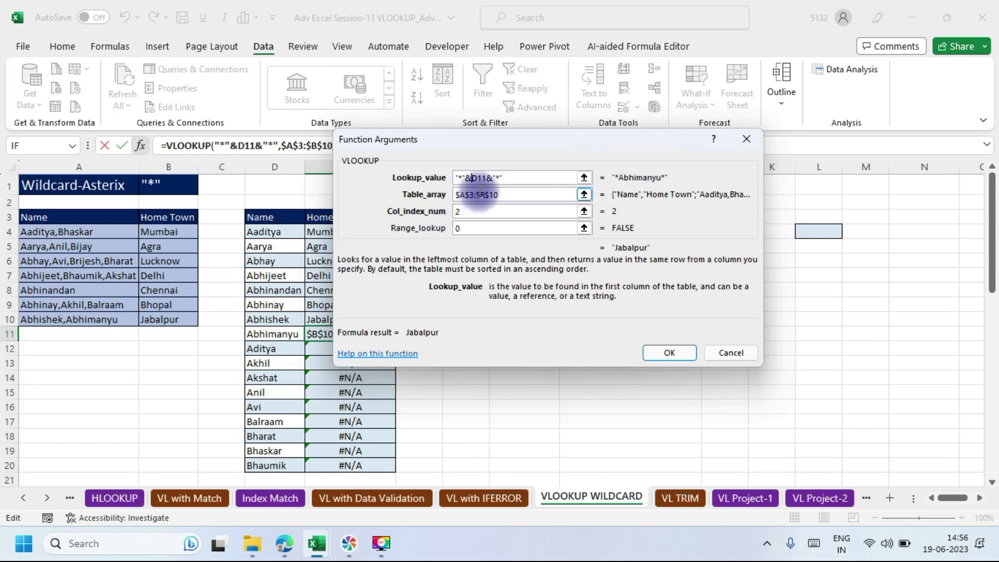
{"action": "left_click", "coordinate": [468, 178]}
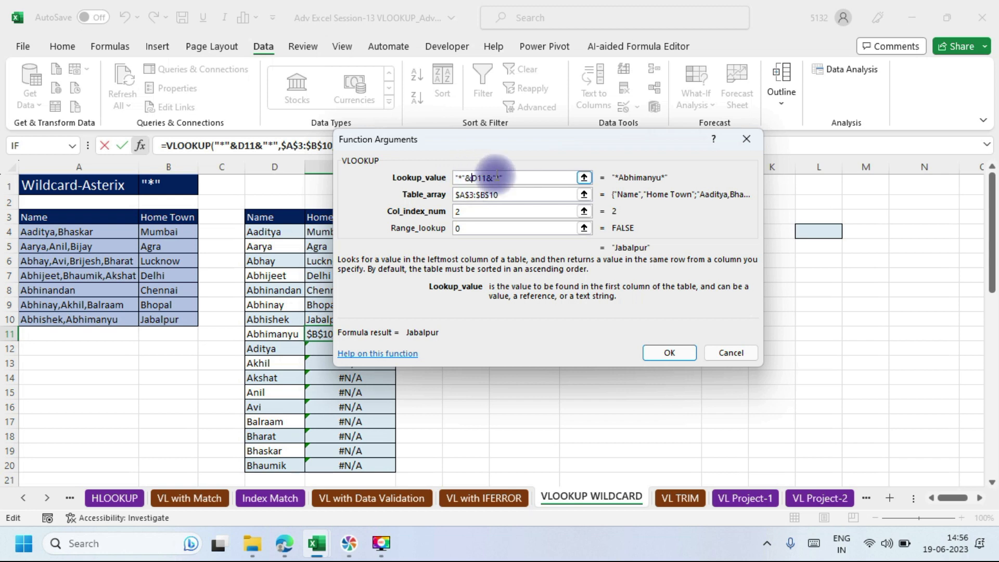
{"action": "key", "text": "Return"}
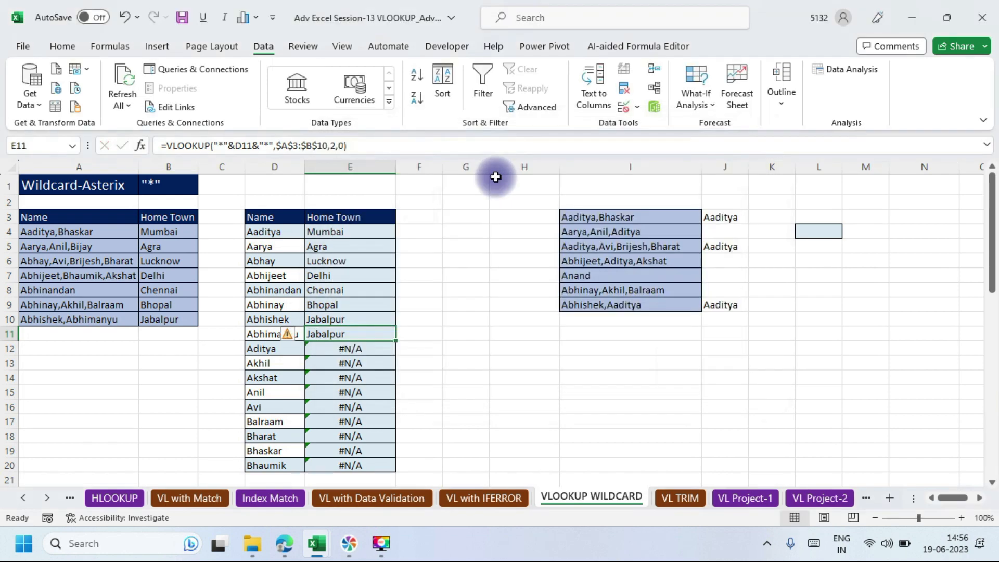
Set the Lookup_value of the E4 VLOOKUP to "*"&D4&"*" through its function arguments and copy the formula down to E20.
{"action": "left_click", "coordinate": [354, 233]}
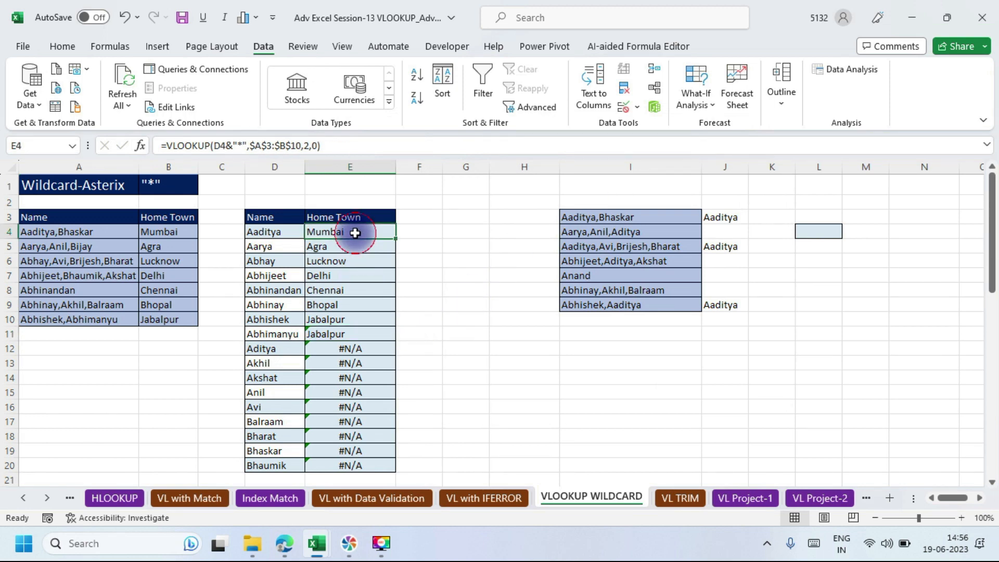
{"action": "left_click", "coordinate": [142, 145]}
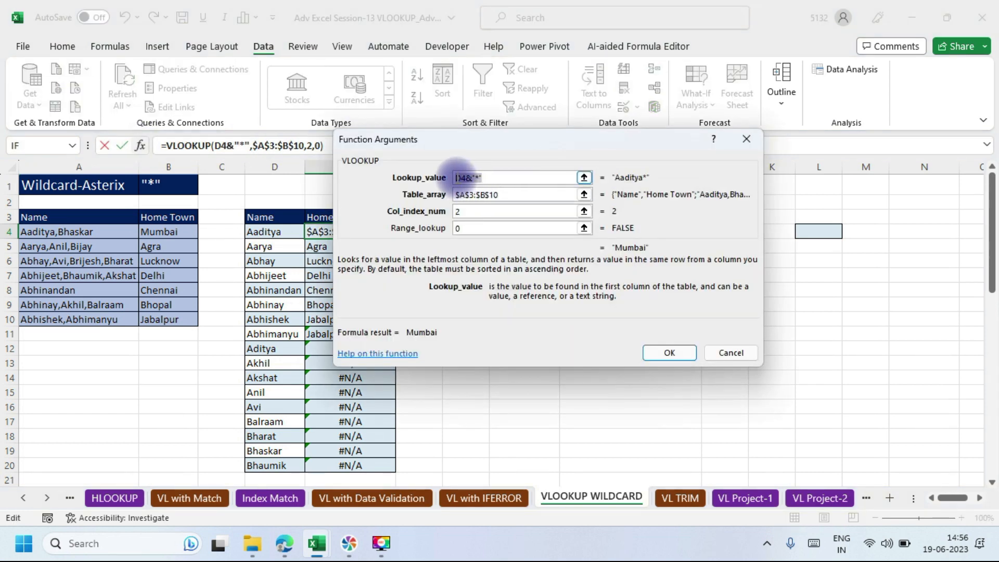
{"action": "left_click", "coordinate": [455, 178]}
{"action": "type", "text": "\""}
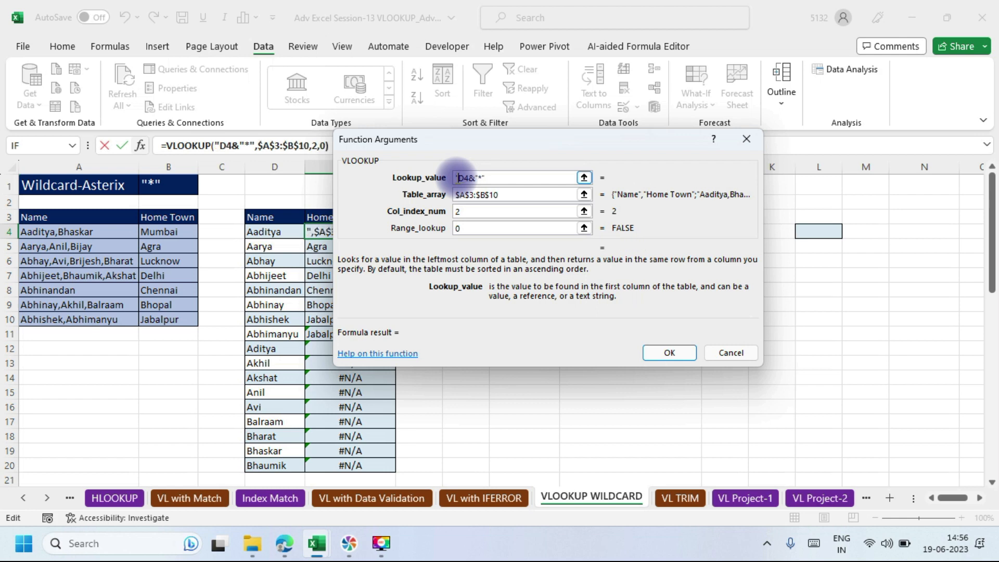
{"action": "type", "text": "*"}
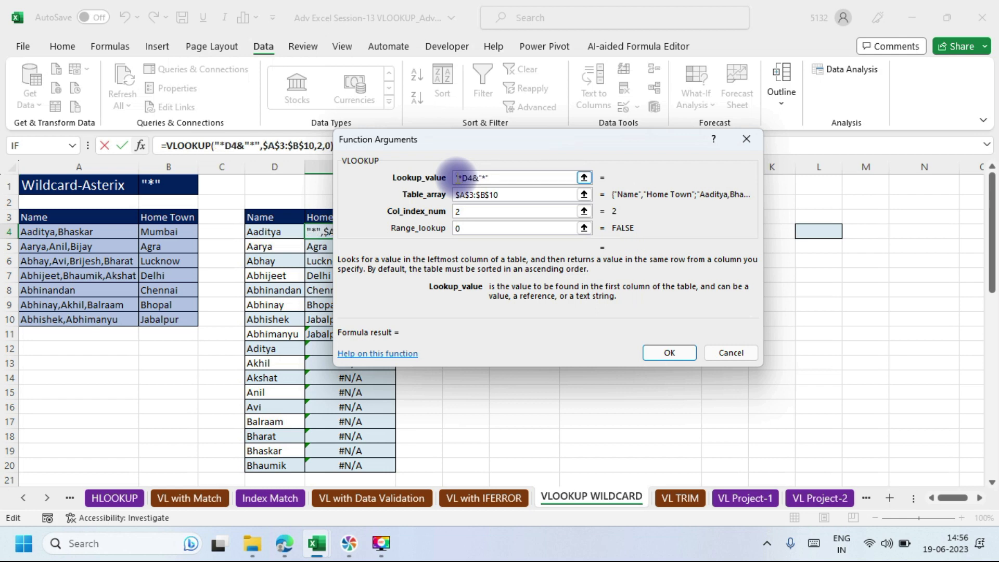
{"action": "type", "text": "\""}
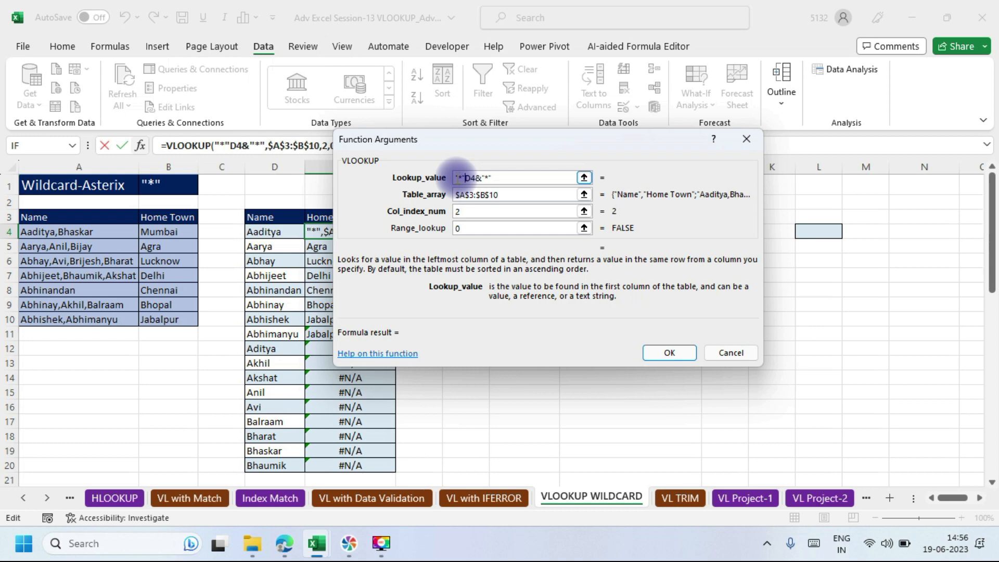
{"action": "type", "text": "&"}
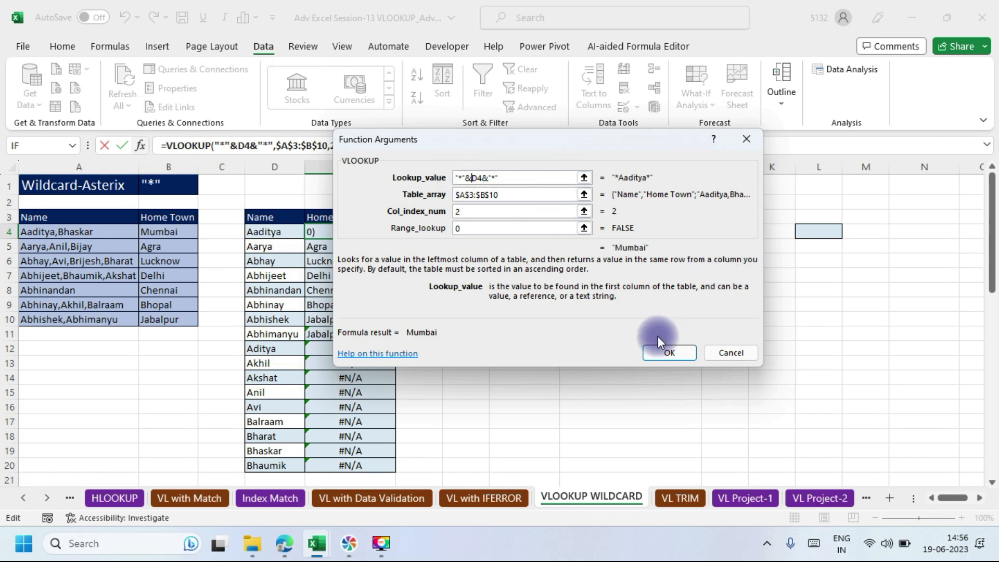
{"action": "left_click", "coordinate": [669, 354]}
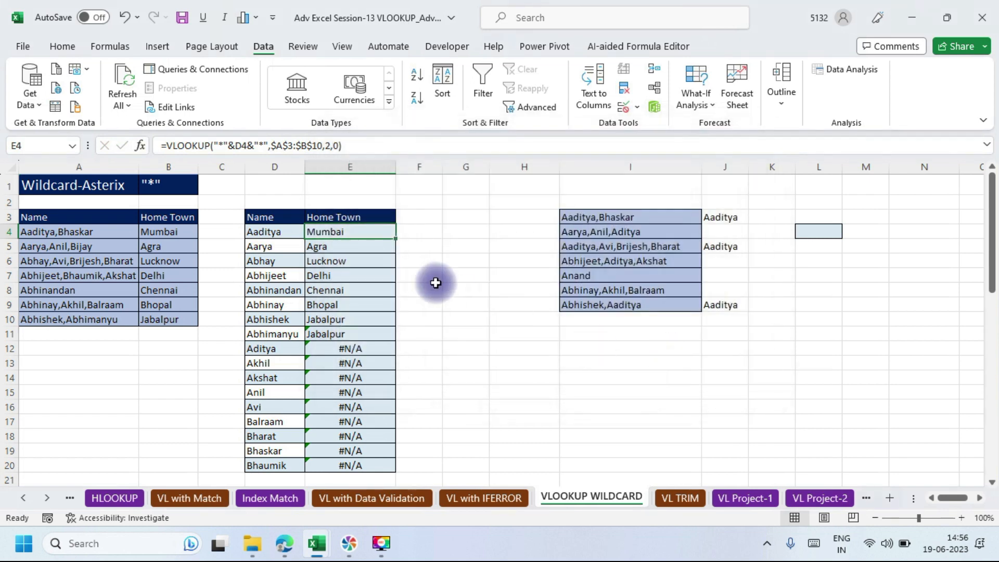
{"action": "double_click", "coordinate": [395, 238]}
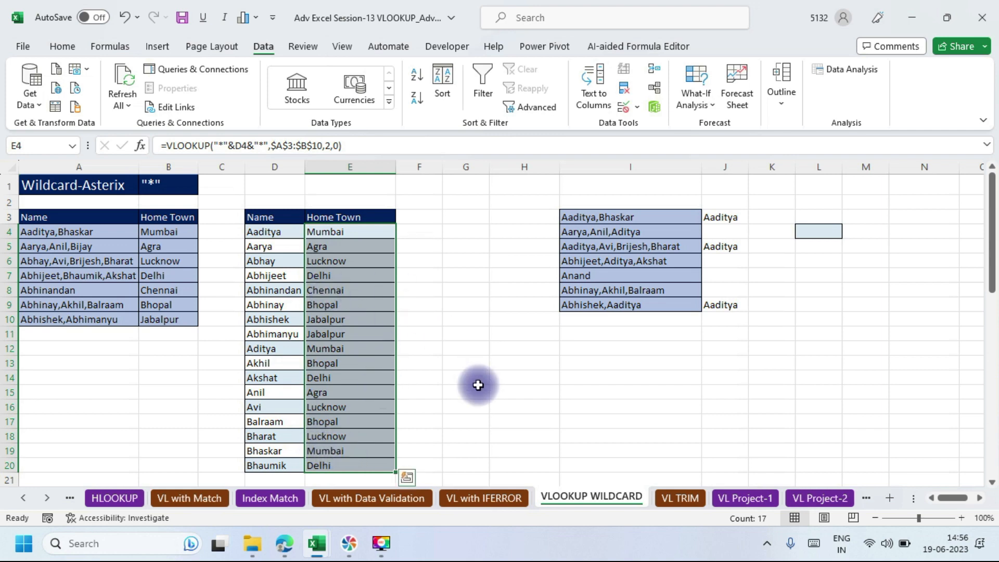
{"action": "key", "text": "alt+Tab"}
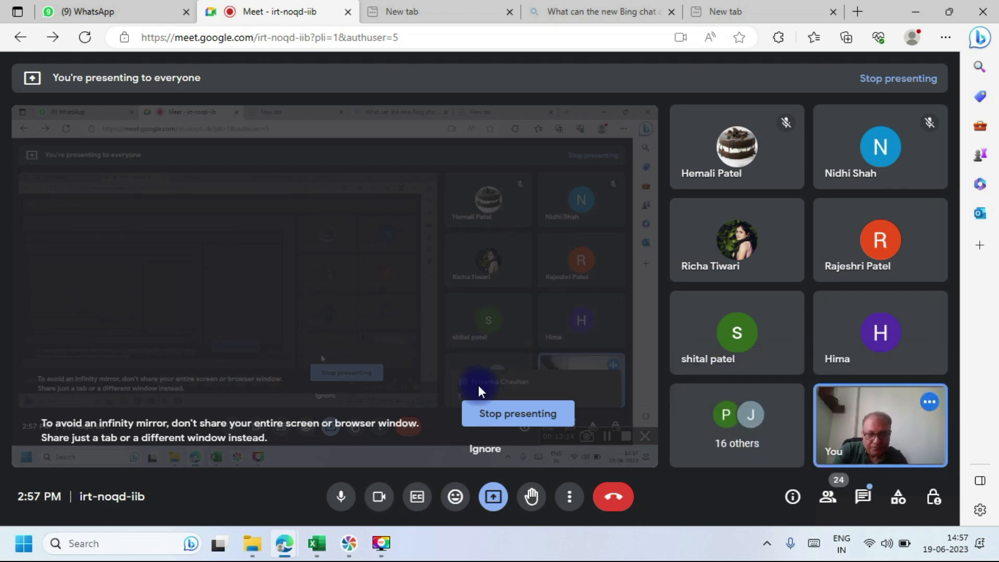
{"action": "key", "text": "alt+Tab"}
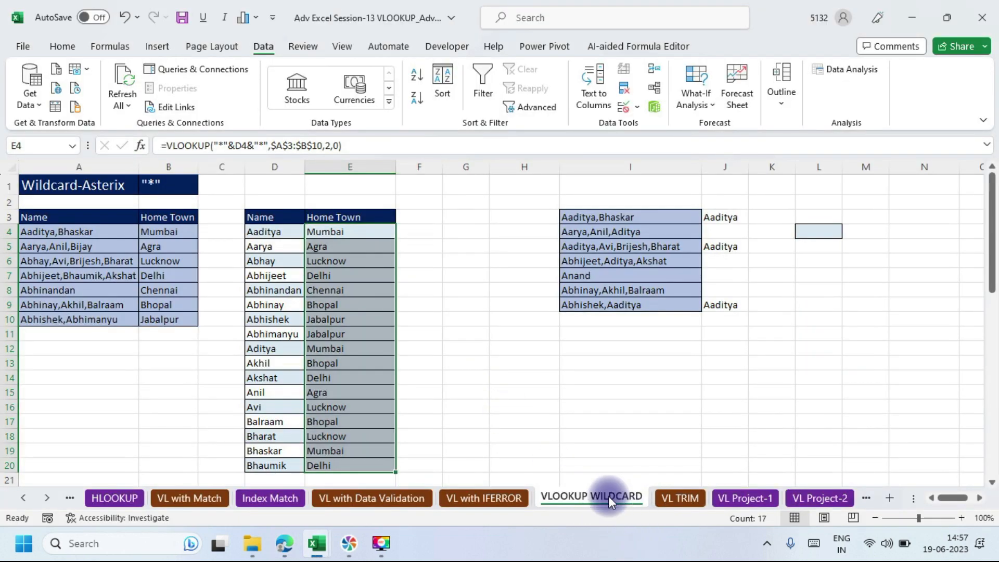
On the VL TRIM sheet, clear the English results in L4:L8 of the Space in Lookup Value table.
{"action": "left_click", "coordinate": [681, 498]}
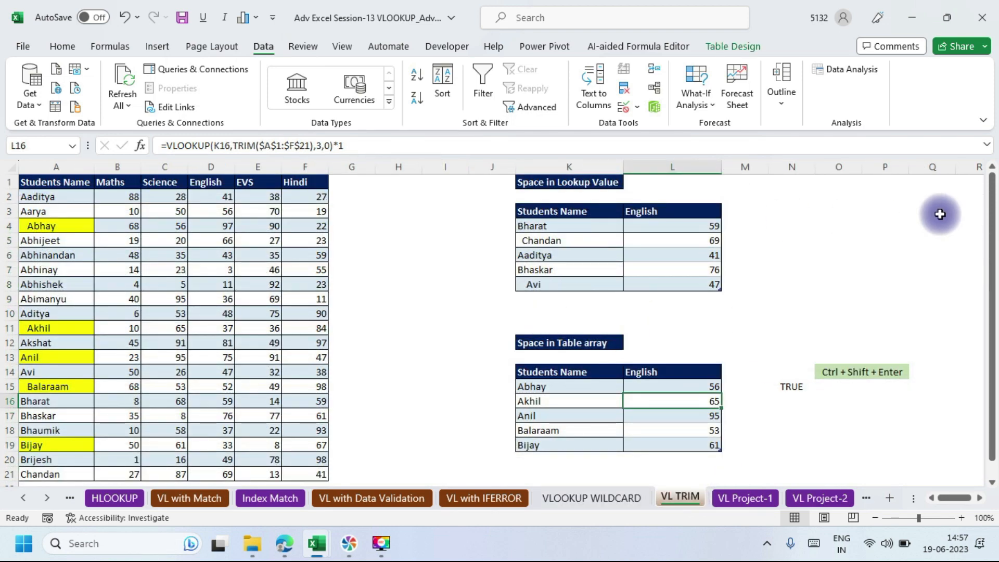
{"action": "left_click_drag", "start_coordinate": [993, 193], "coordinate": [994, 150]}
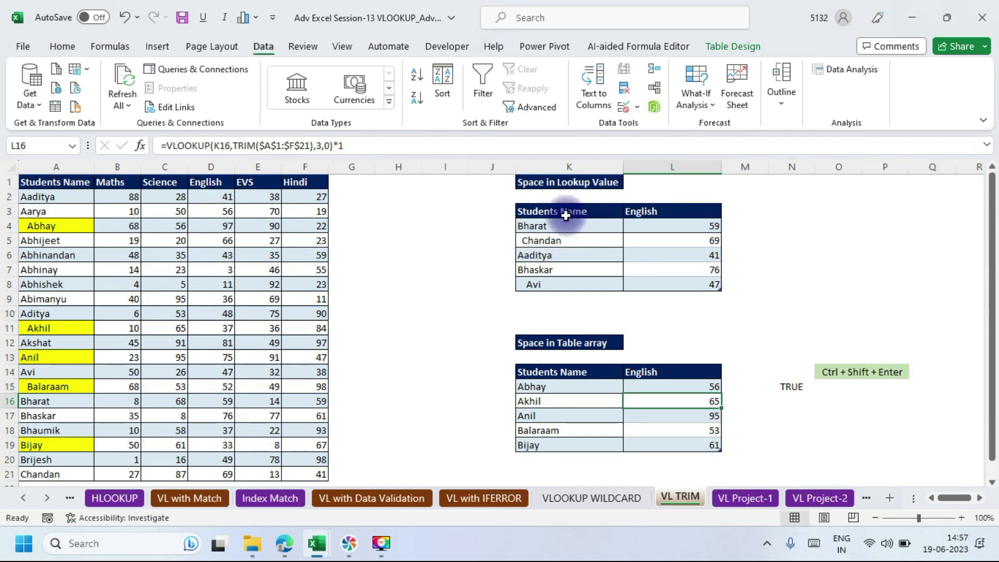
{"action": "left_click", "coordinate": [551, 226]}
{"action": "left_click_drag", "start_coordinate": [551, 226], "coordinate": [556, 288]}
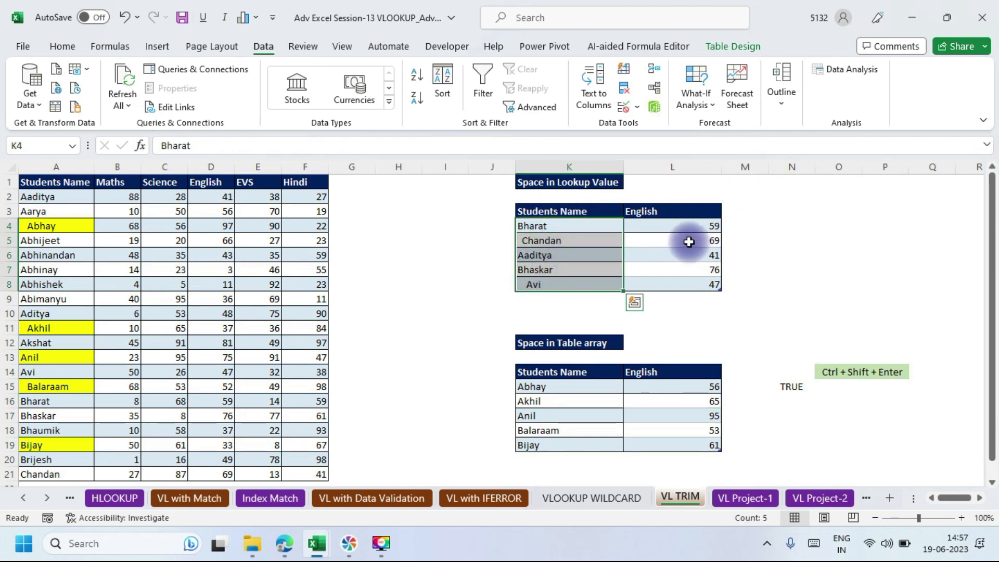
{"action": "left_click_drag", "start_coordinate": [697, 229], "coordinate": [697, 283]}
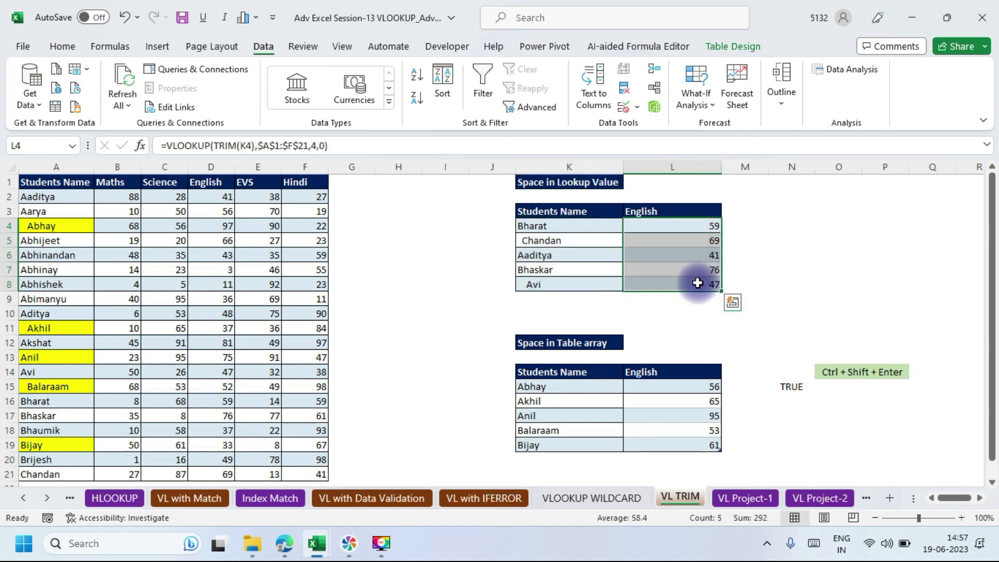
{"action": "key", "text": "Delete"}
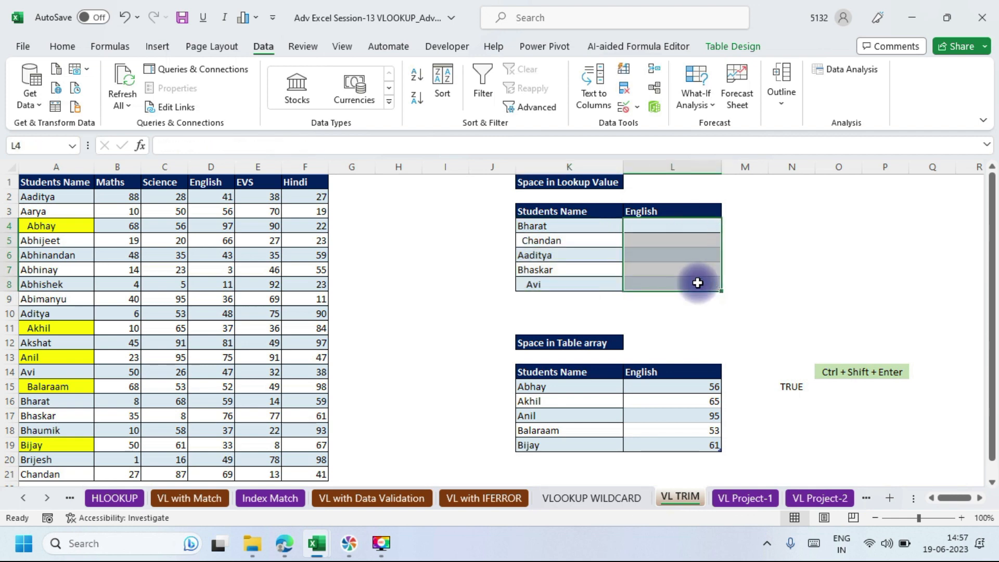
Start a VLOOKUP in L4 with K4 as lookup value and the marks table A1:F21 as table array.
{"action": "left_click", "coordinate": [676, 224]}
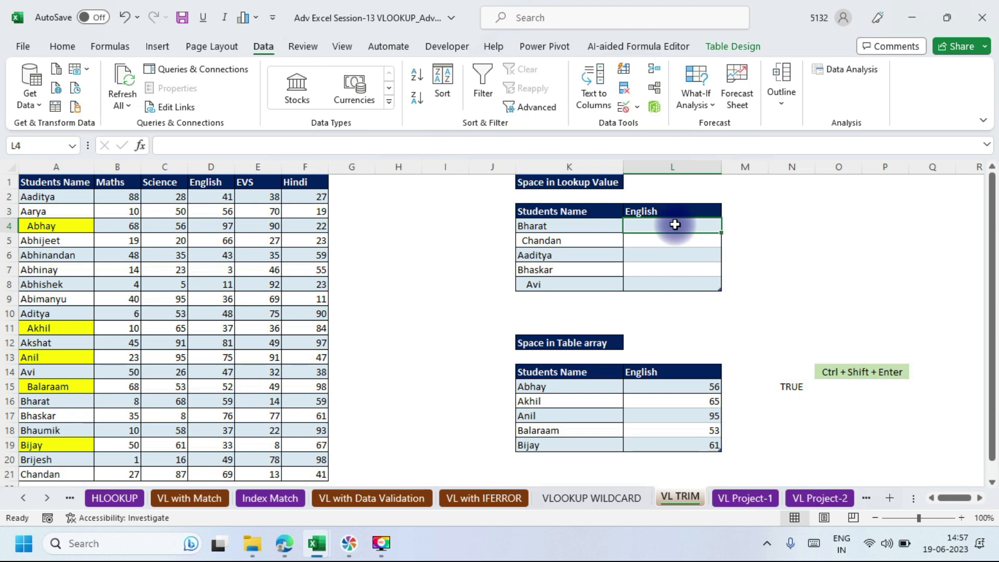
{"action": "type", "text": "=vl"}
{"action": "key", "text": "Tab"}
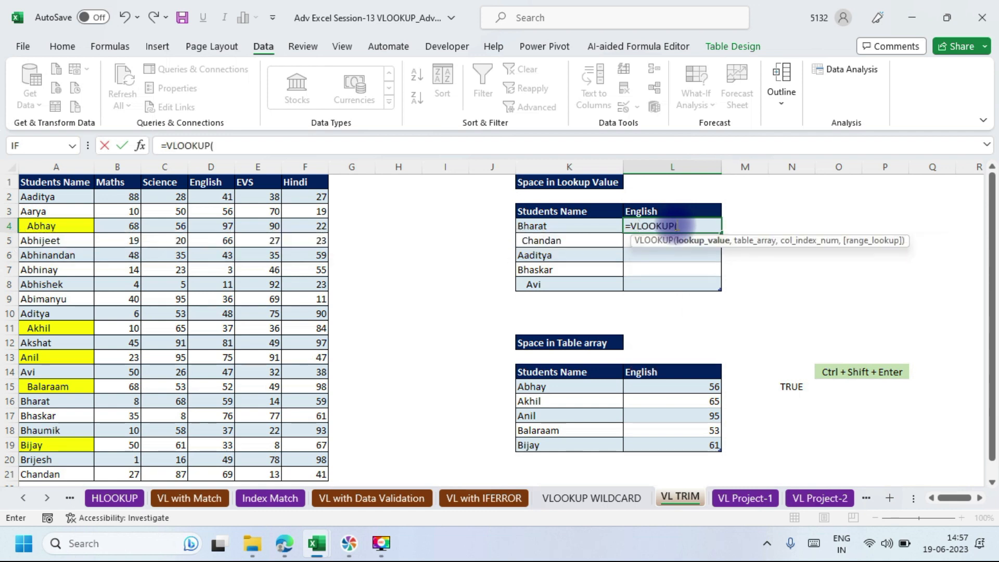
{"action": "left_click", "coordinate": [554, 225]}
{"action": "type", "text": ","}
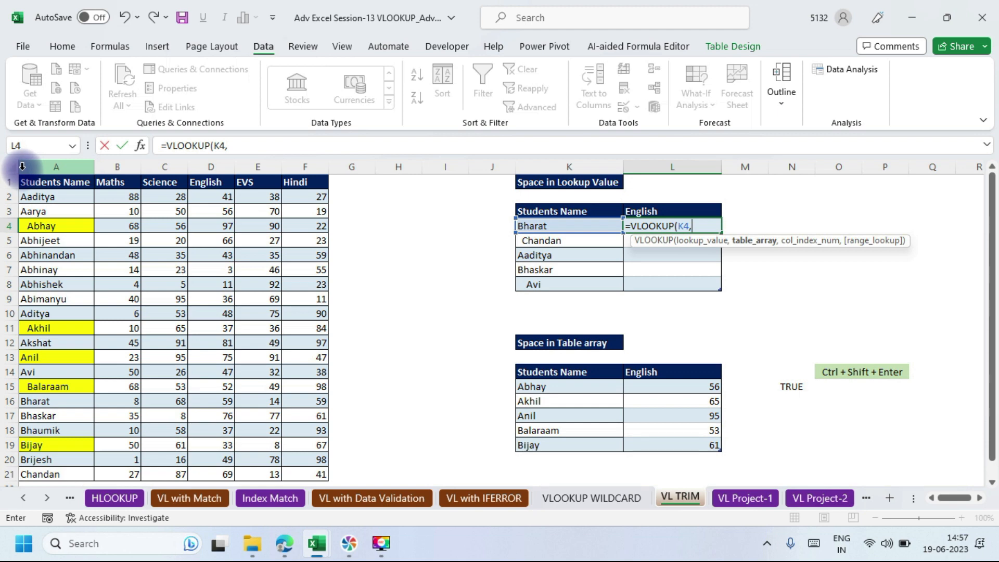
{"action": "left_click", "coordinate": [51, 182]}
{"action": "key", "text": "ctrl+shift+Right"}
{"action": "key", "text": "ctrl+shift+Down"}
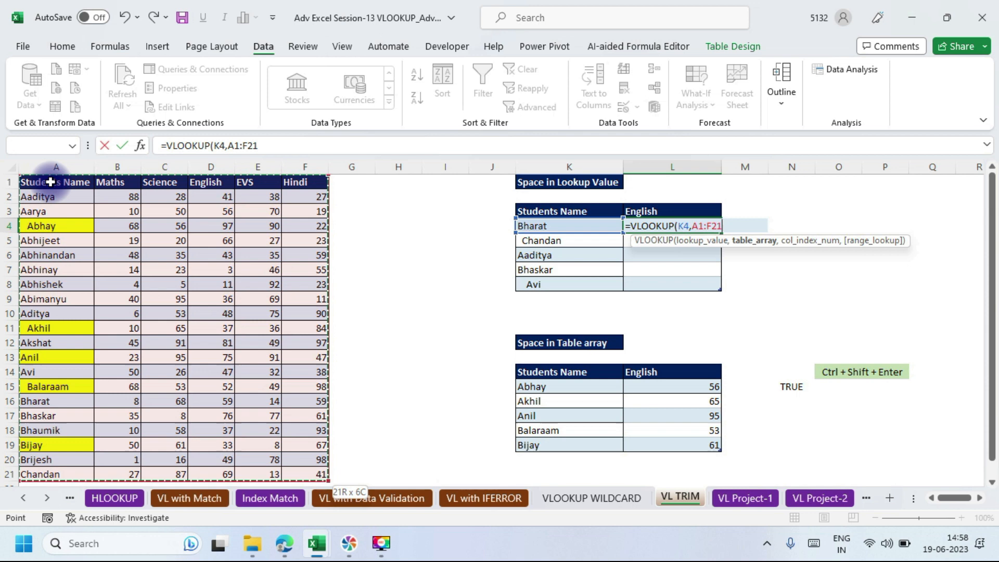
Make the L4 table range absolute as $A$1:$F$21 and complete the VLOOKUP with column index 4 and exact match 0.
{"action": "left_click", "coordinate": [268, 141]}
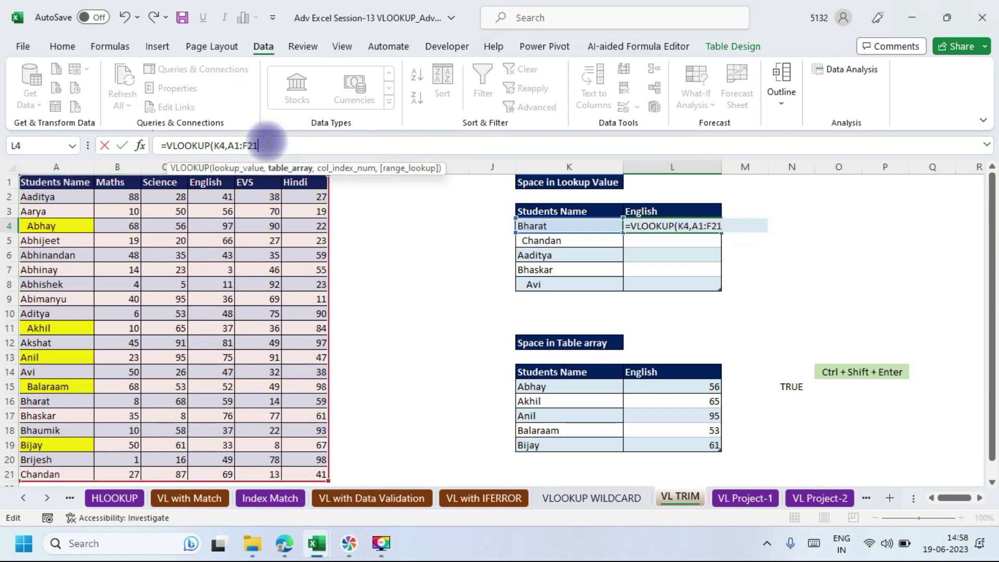
{"action": "key", "text": "F4"}
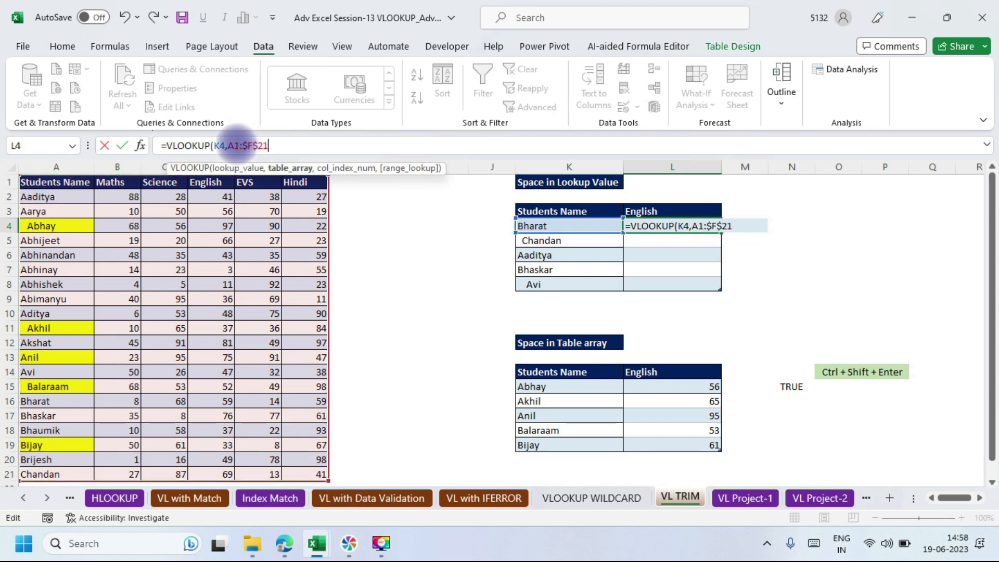
{"action": "left_click", "coordinate": [235, 145]}
{"action": "key", "text": "F4"}
{"action": "left_click", "coordinate": [309, 145]}
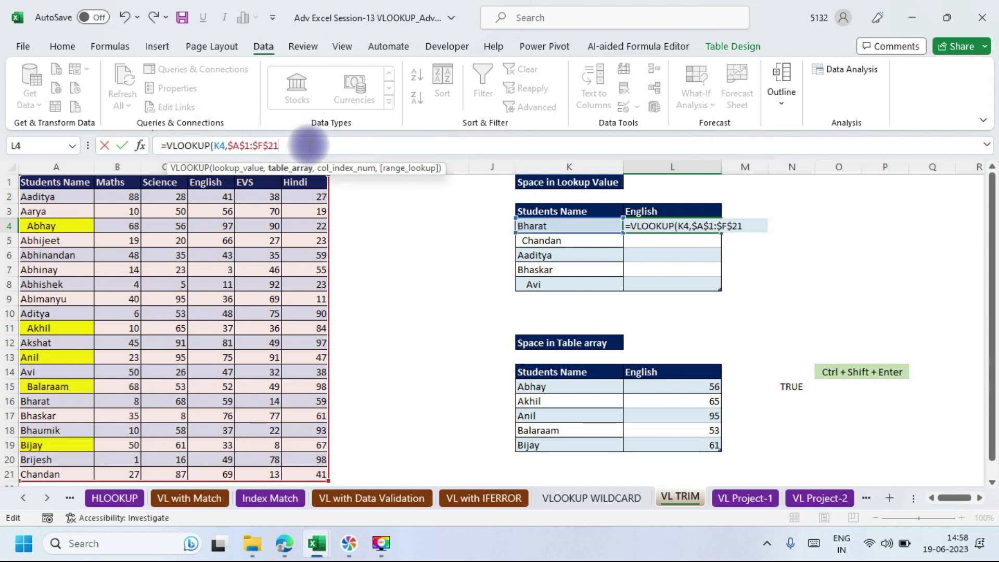
{"action": "type", "text": ","}
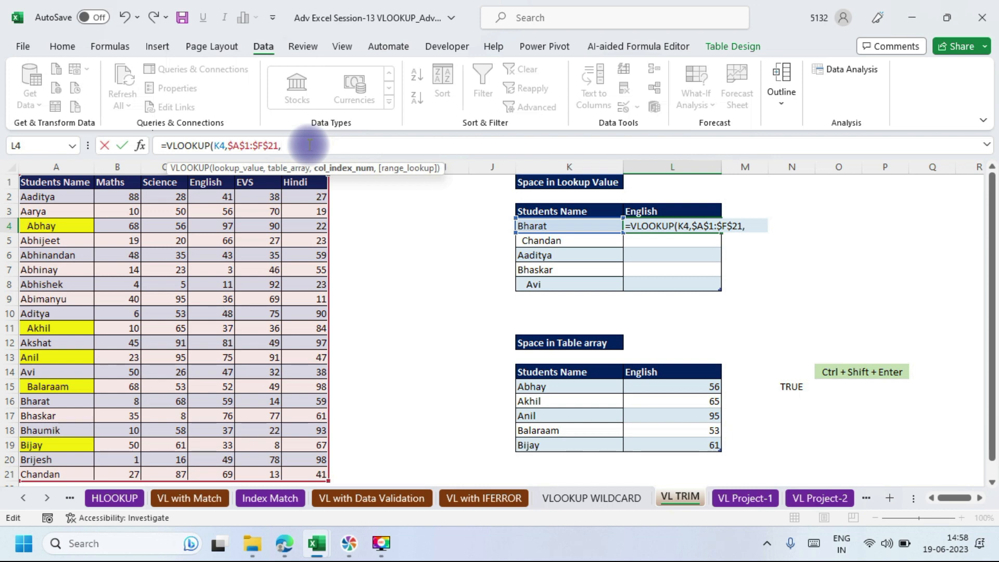
{"action": "type", "text": "4,0)"}
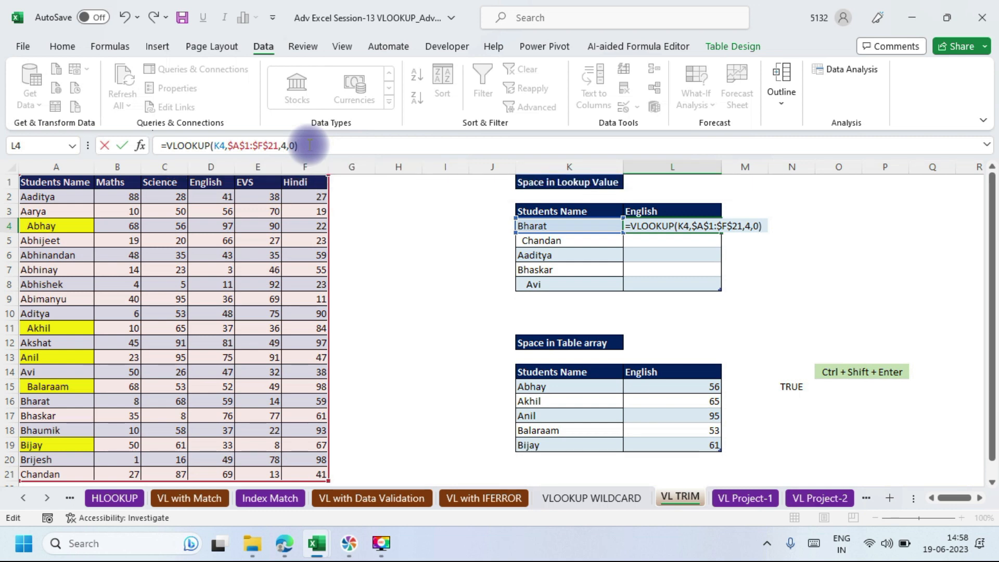
{"action": "key", "text": "Return"}
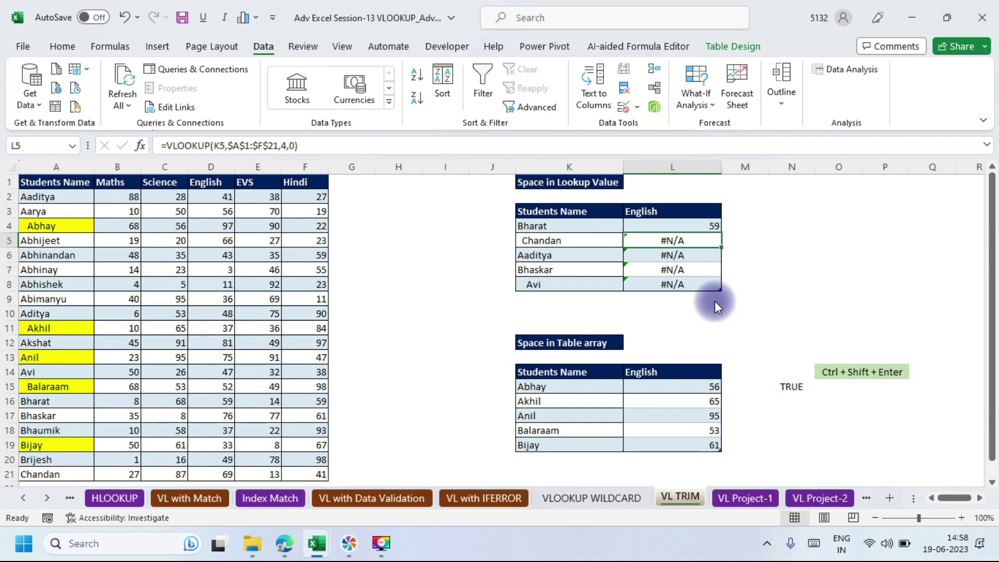
{"action": "key", "text": "alt+Tab"}
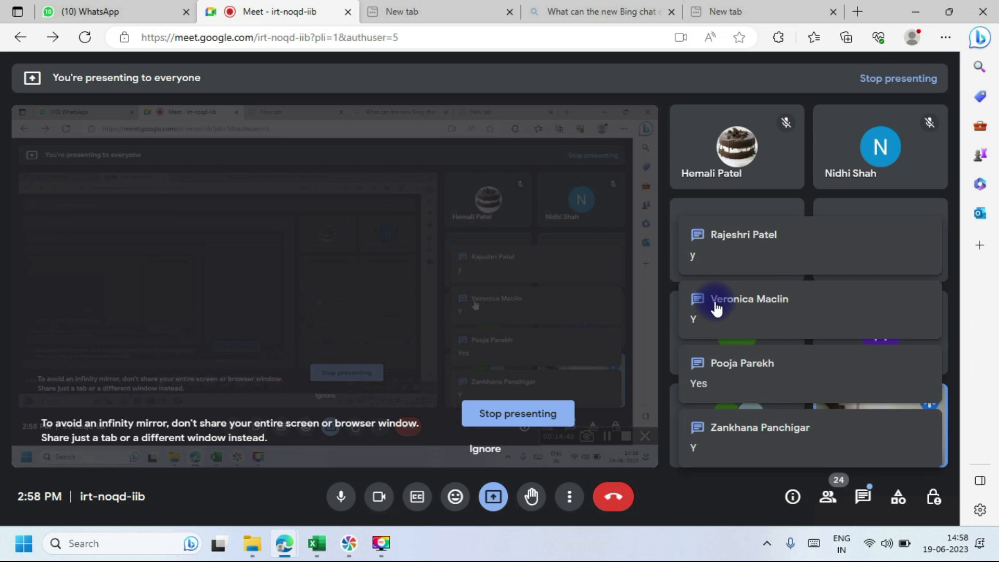
{"action": "key", "text": "alt+Tab"}
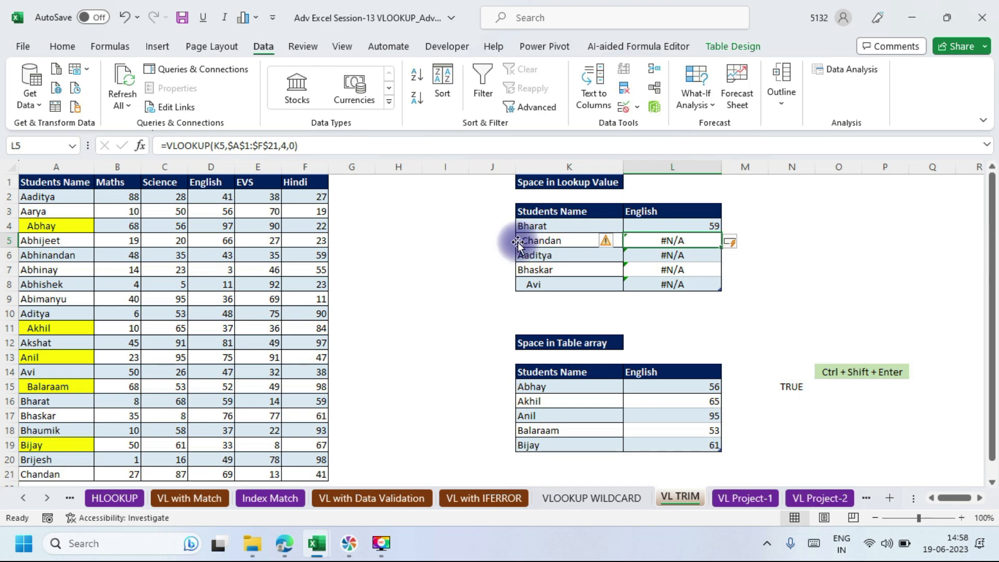
Check K6 for trailing spaces, and wrap the lookup value of the L4 VLOOKUP as TRIM(K4) through its function arguments.
{"action": "double_click", "coordinate": [561, 257]}
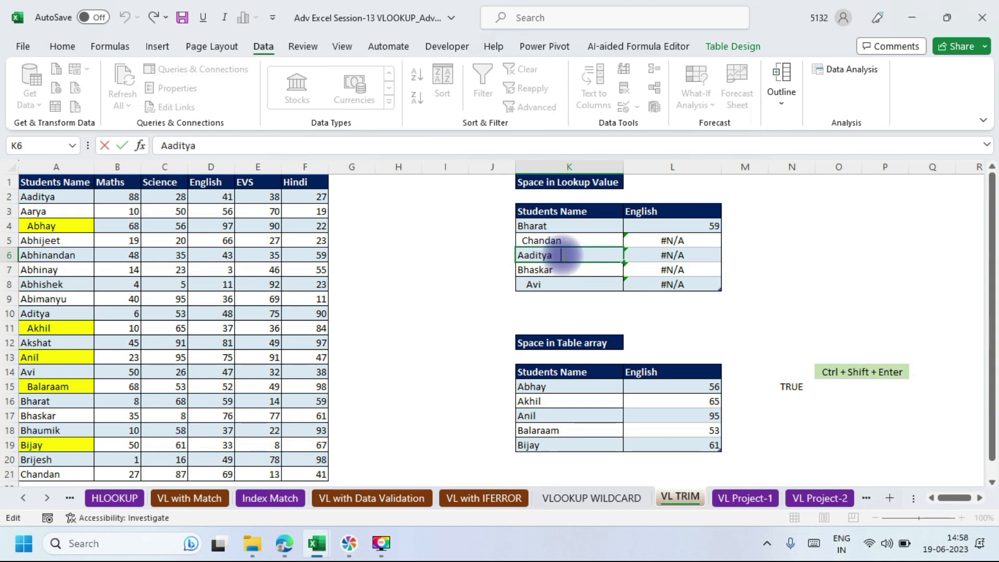
{"action": "key", "text": "Return"}
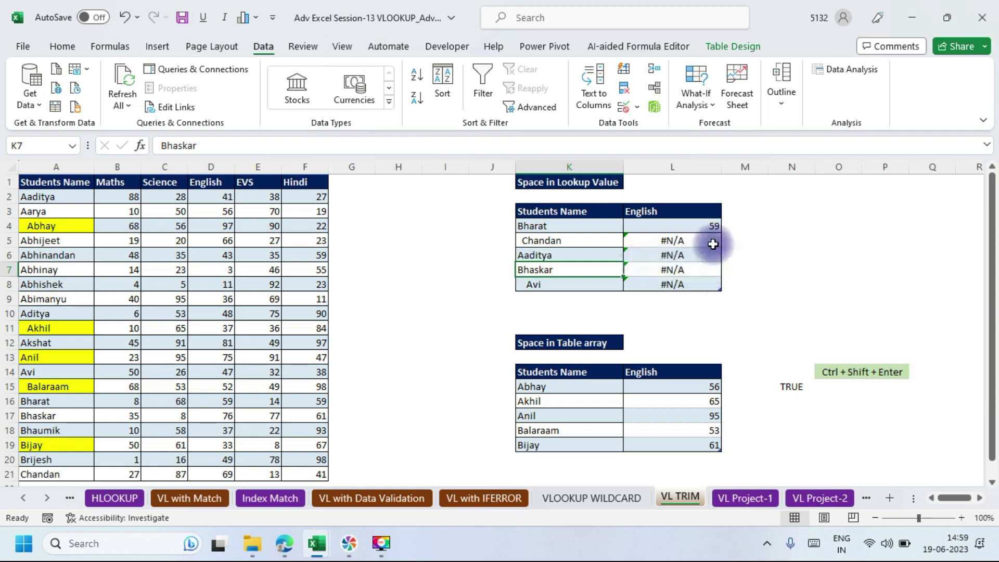
{"action": "left_click", "coordinate": [694, 226]}
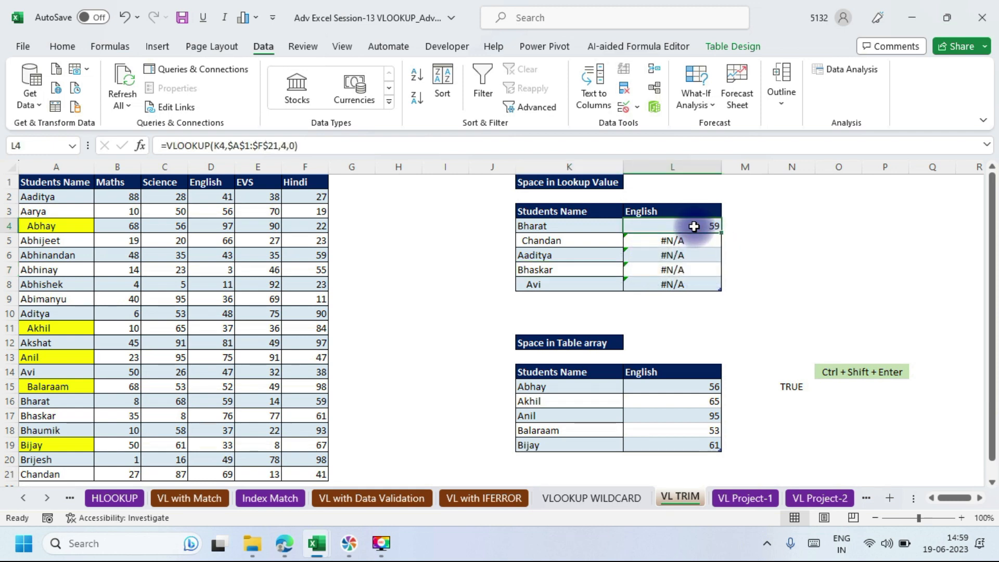
{"action": "left_click", "coordinate": [140, 147]}
{"action": "left_click_drag", "start_coordinate": [438, 146], "coordinate": [714, 114]}
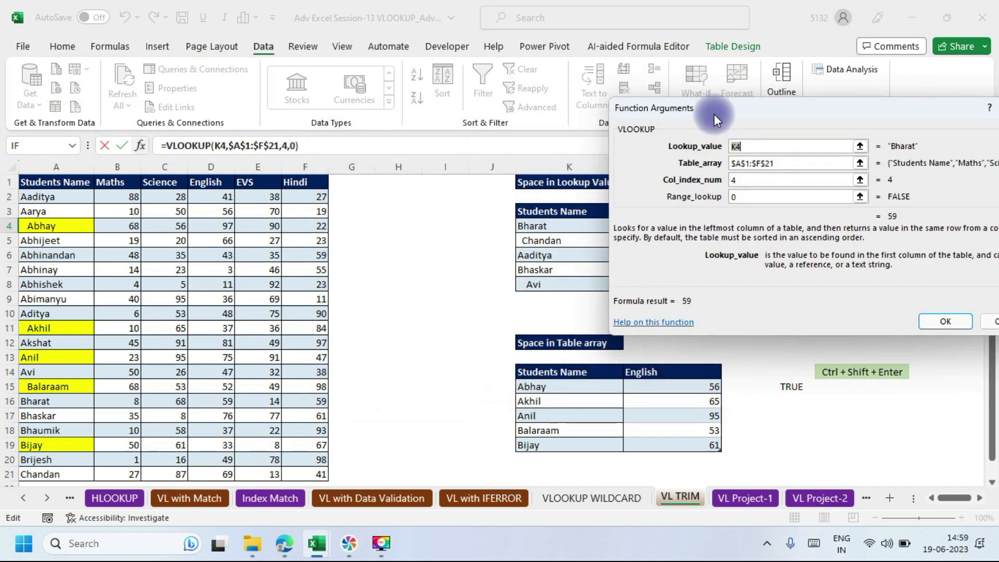
{"action": "left_click", "coordinate": [733, 146]}
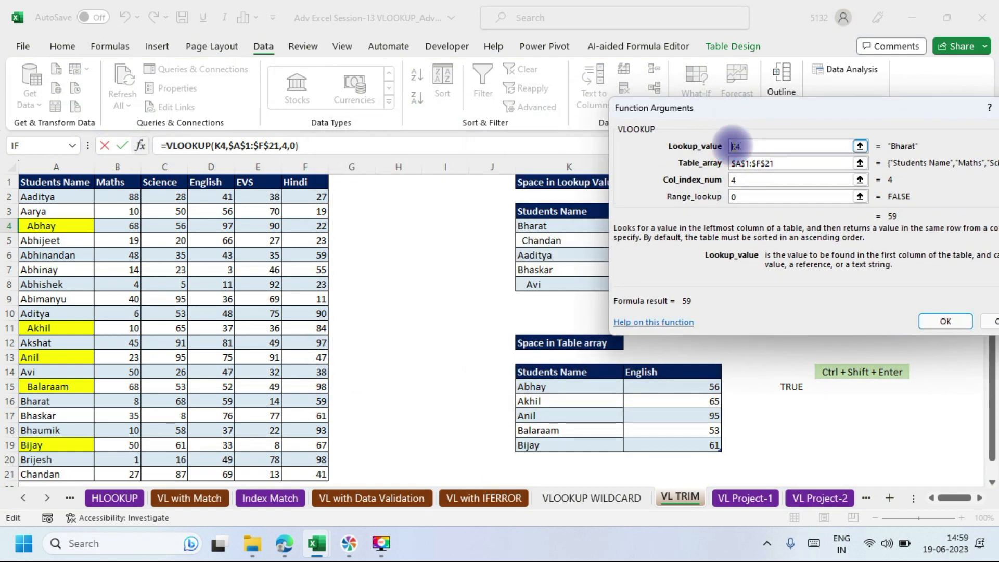
{"action": "type", "text": "Tri"}
{"action": "type", "text": "m("}
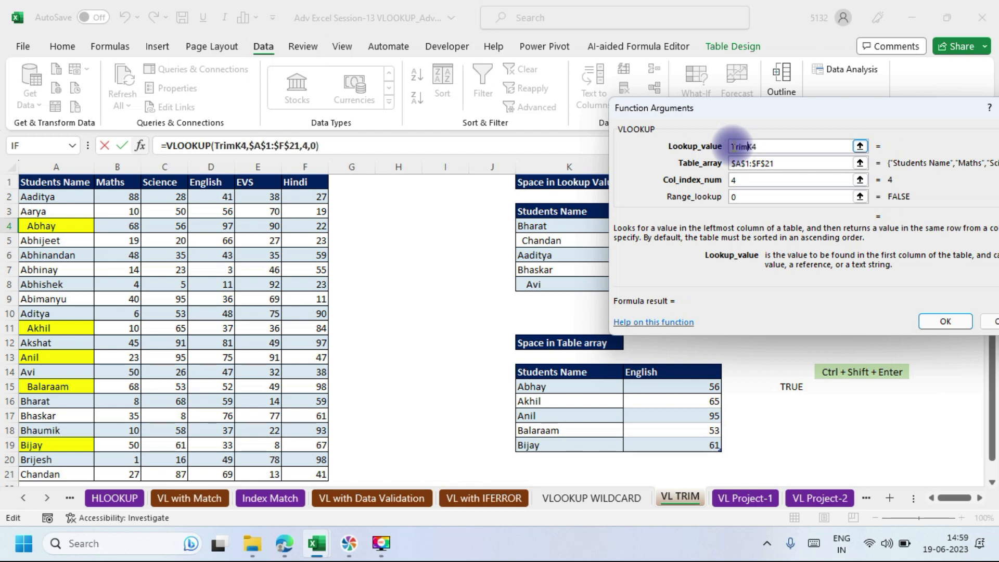
{"action": "left_click", "coordinate": [773, 146]}
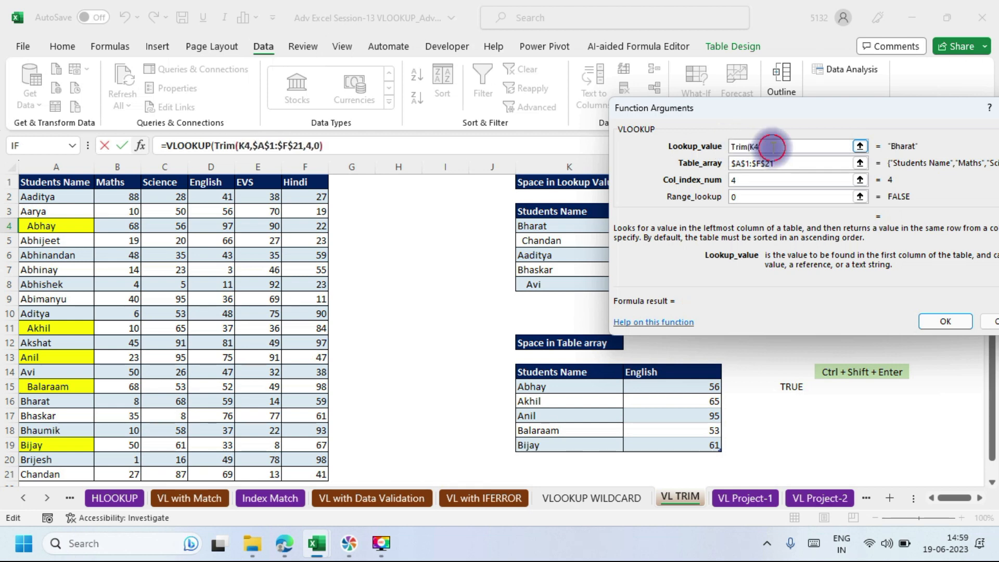
{"action": "type", "text": ")"}
{"action": "left_click_drag", "start_coordinate": [804, 111], "coordinate": [205, 88]}
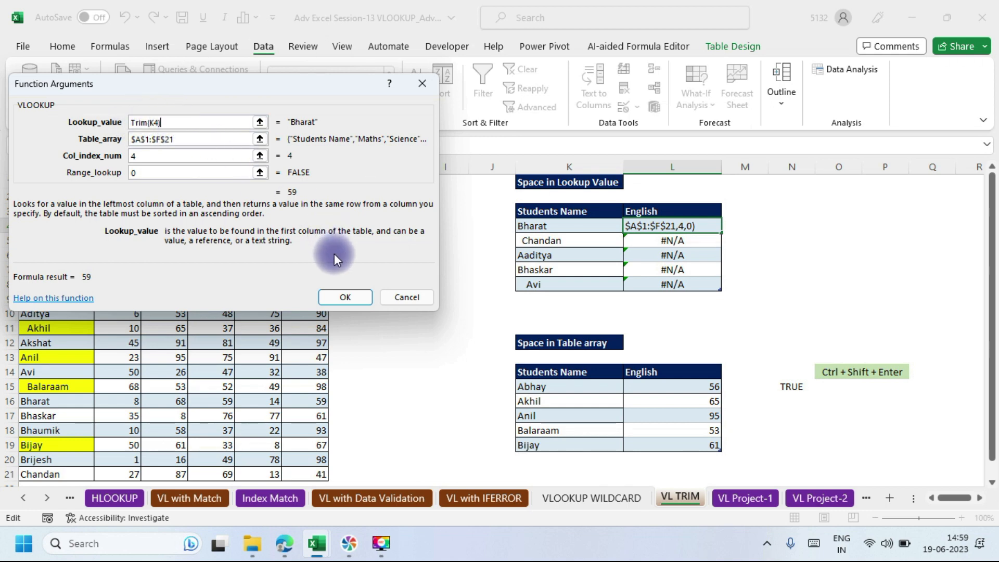
{"action": "left_click", "coordinate": [349, 292]}
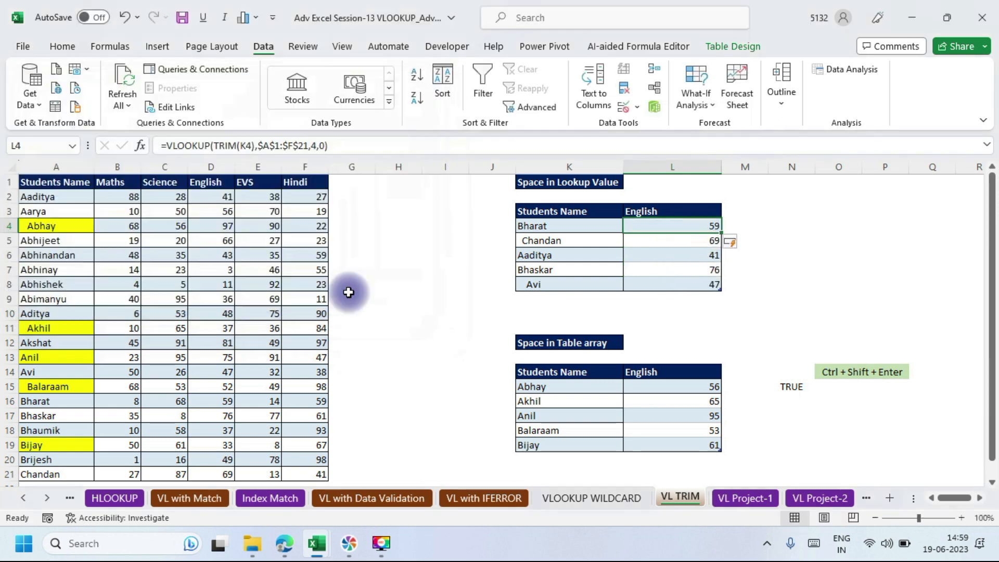
Review the English results in L4:L8 and check the Google Meet window for participants' replies before returning to the workbook.
{"action": "left_click", "coordinate": [685, 224]}
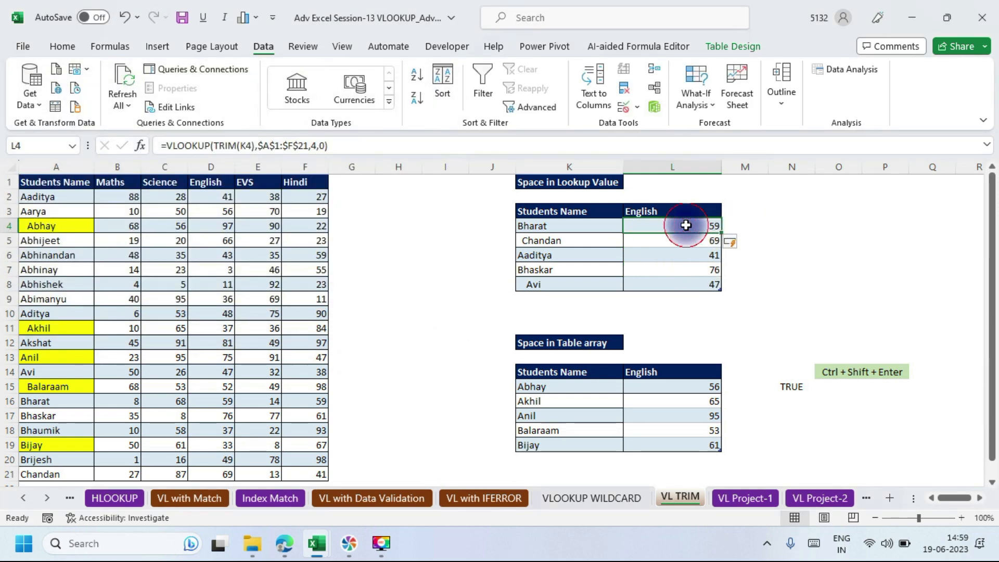
{"action": "left_click_drag", "start_coordinate": [686, 225], "coordinate": [684, 278]}
{"action": "left_click", "coordinate": [806, 255]}
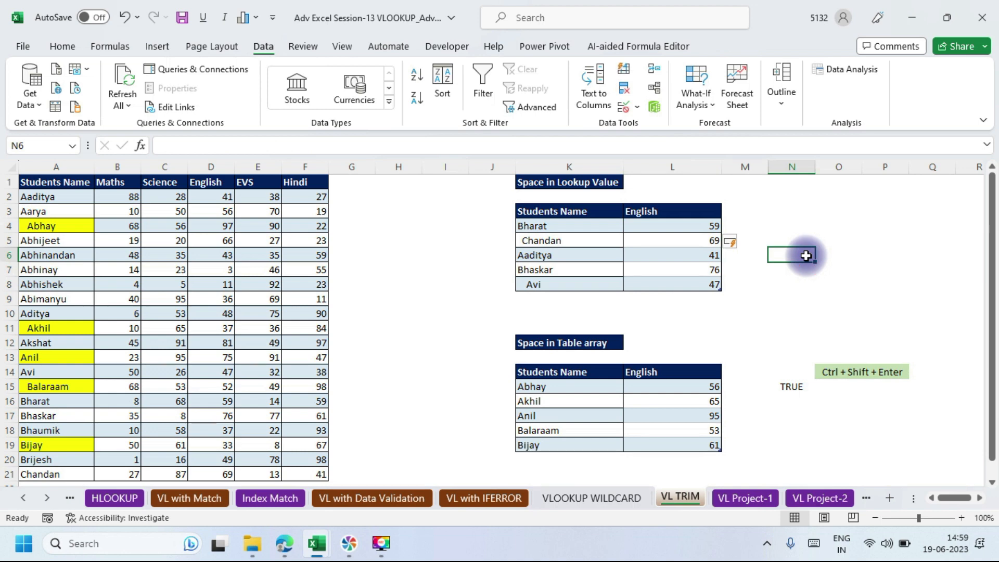
{"action": "key", "text": "alt+Tab"}
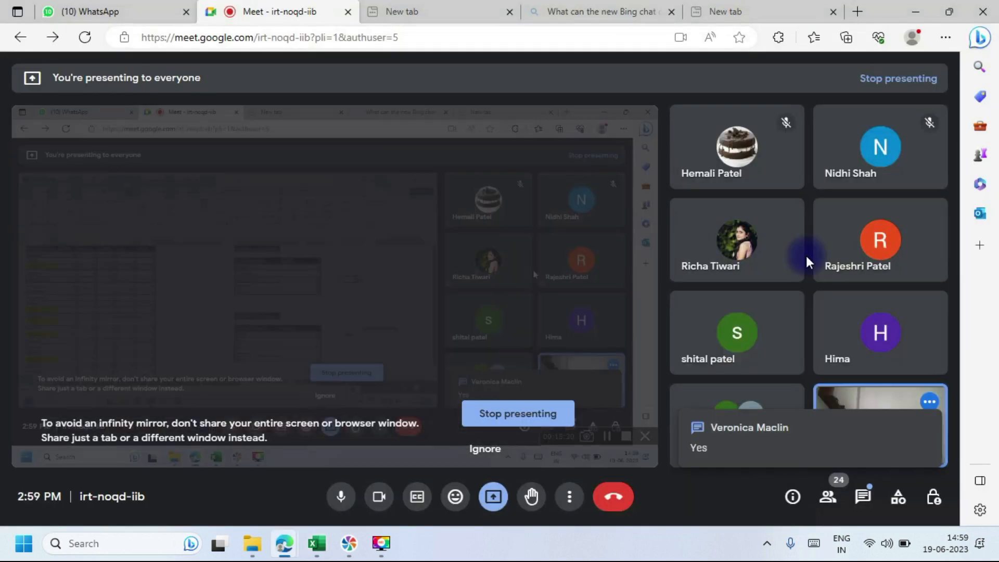
{"action": "key", "text": "alt+Tab"}
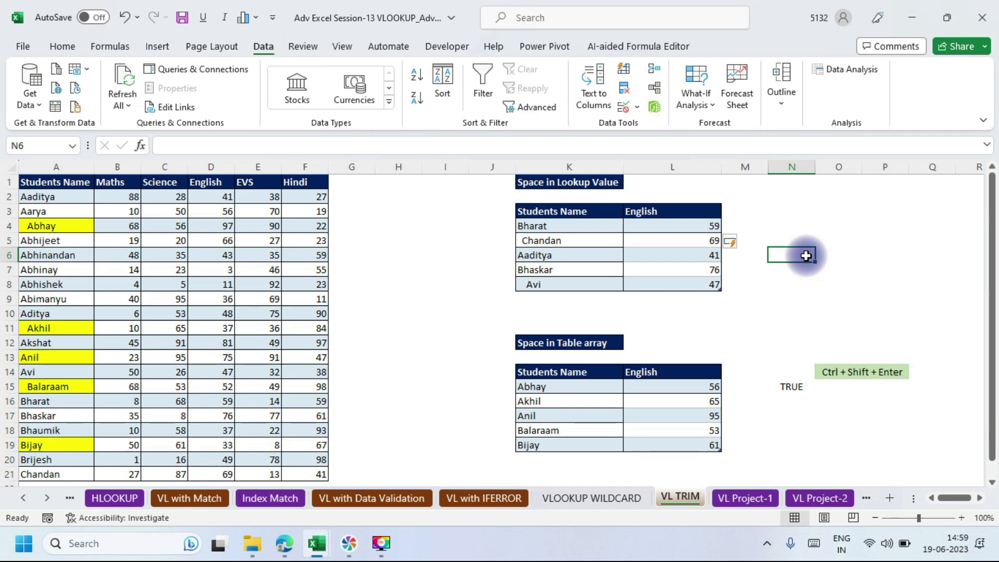
{"action": "key", "text": "alt+Tab"}
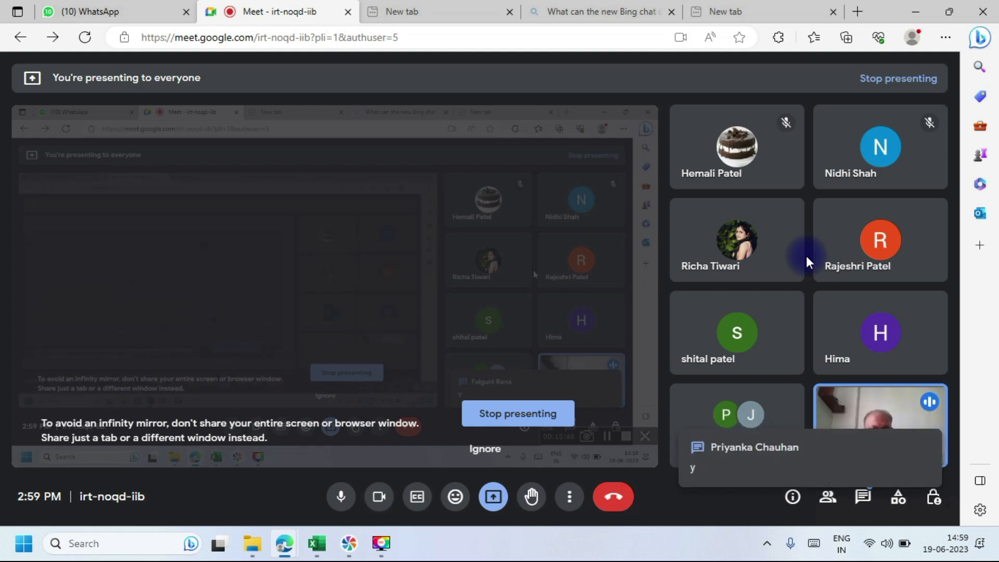
{"action": "key", "text": "alt+Tab"}
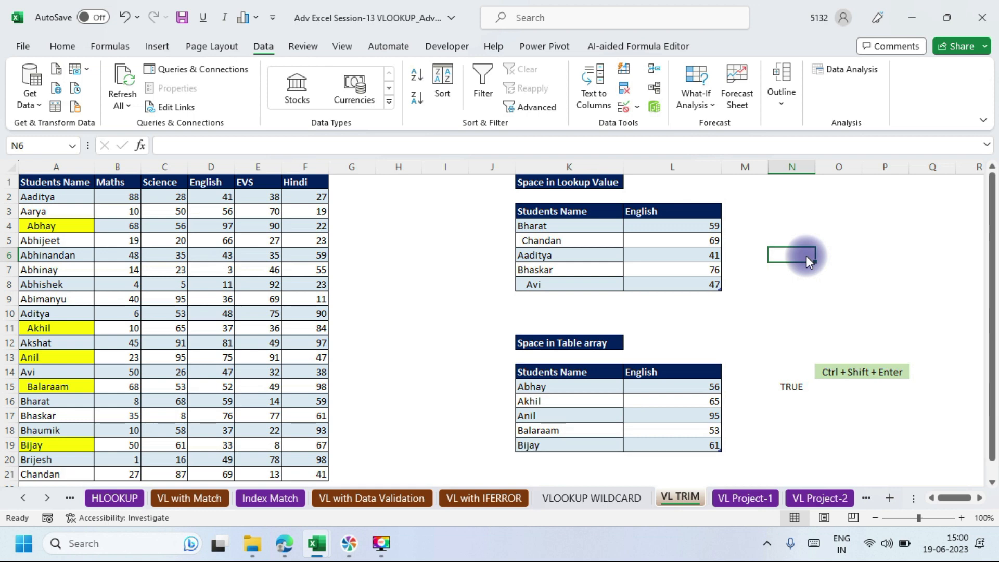
{"action": "key", "text": "alt+Tab"}
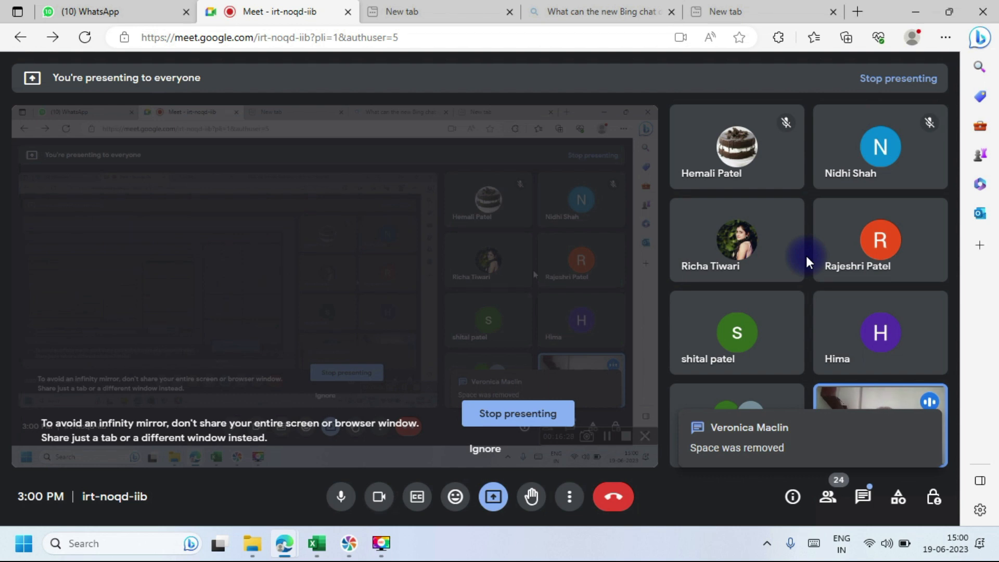
{"action": "key", "text": "alt+Tab"}
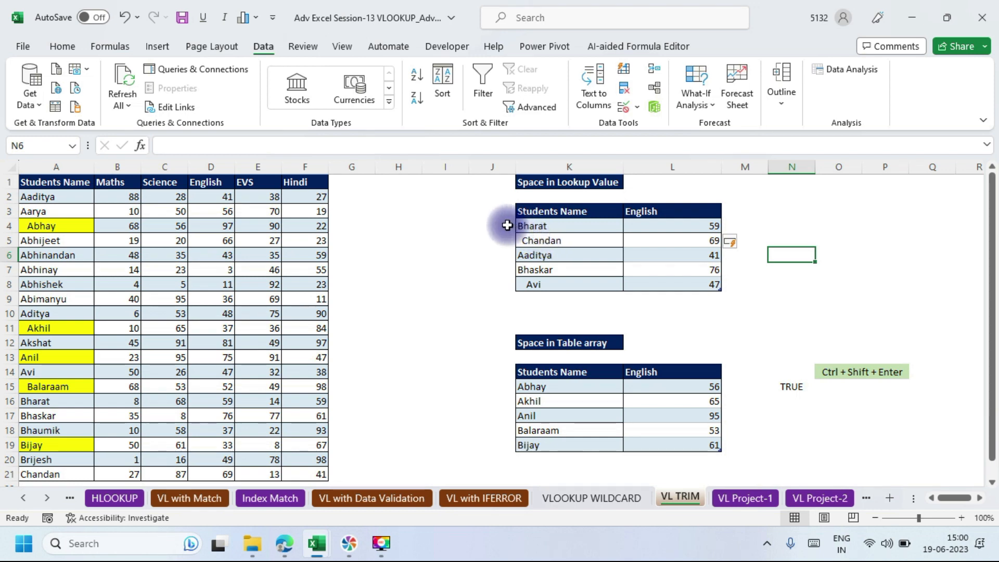
Clear the English results in L15:L19 of the Space in Table array table and start a VLOOKUP in L15 with K15 as lookup value.
{"action": "left_click_drag", "start_coordinate": [673, 385], "coordinate": [676, 449]}
{"action": "key", "text": "Delete"}
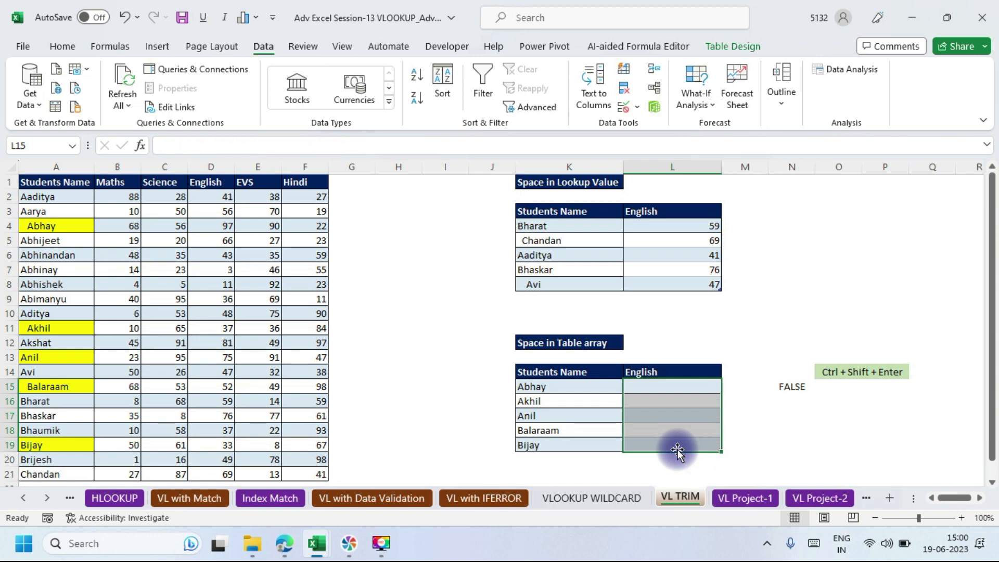
{"action": "left_click", "coordinate": [693, 387]}
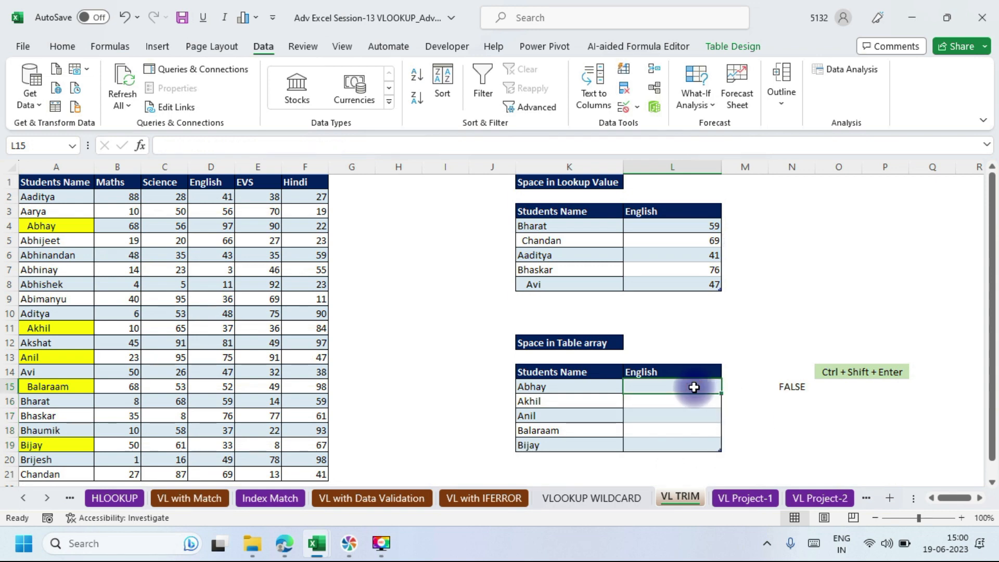
{"action": "type", "text": "="}
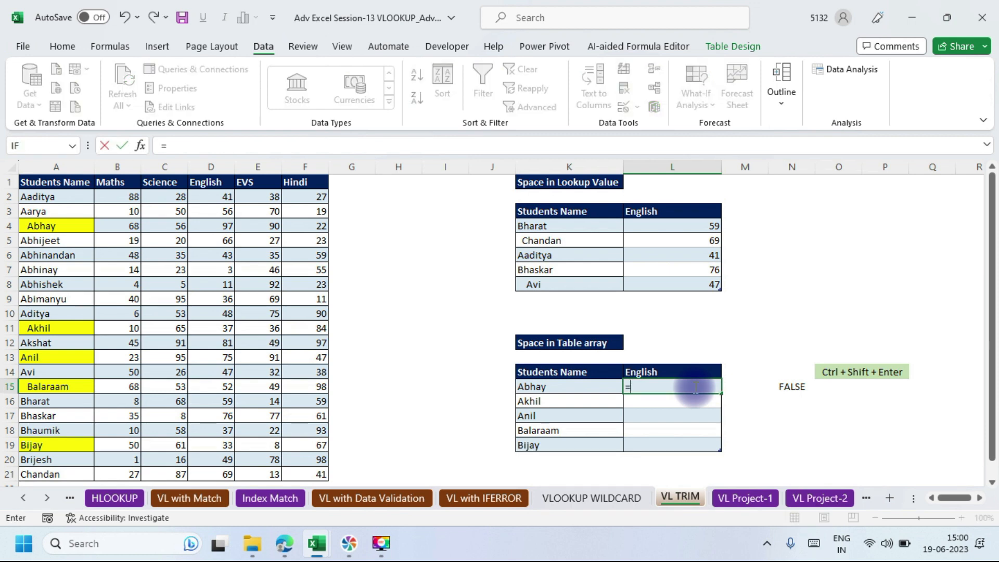
{"action": "type", "text": "vl"}
{"action": "key", "text": "Tab"}
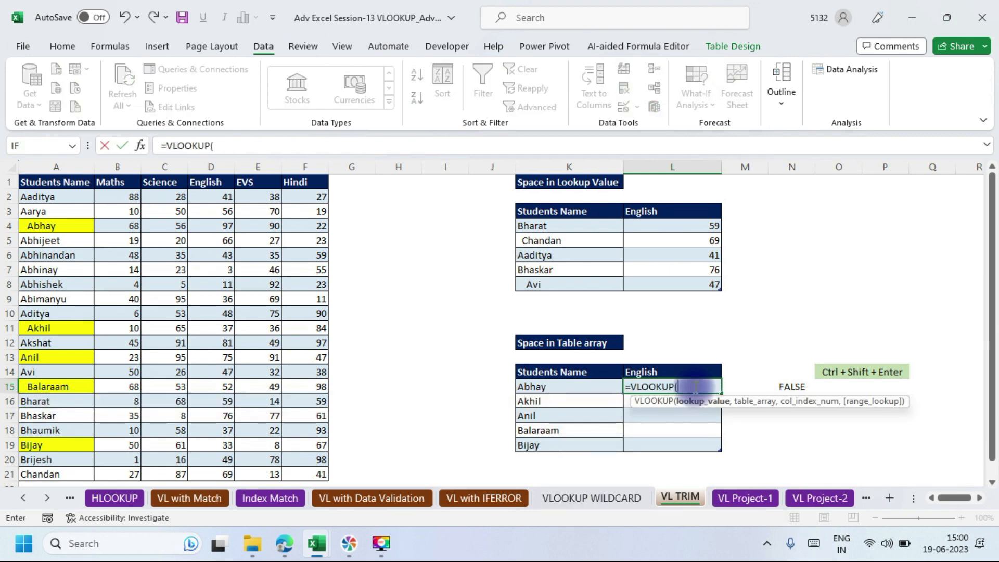
{"action": "left_click", "coordinate": [140, 146]}
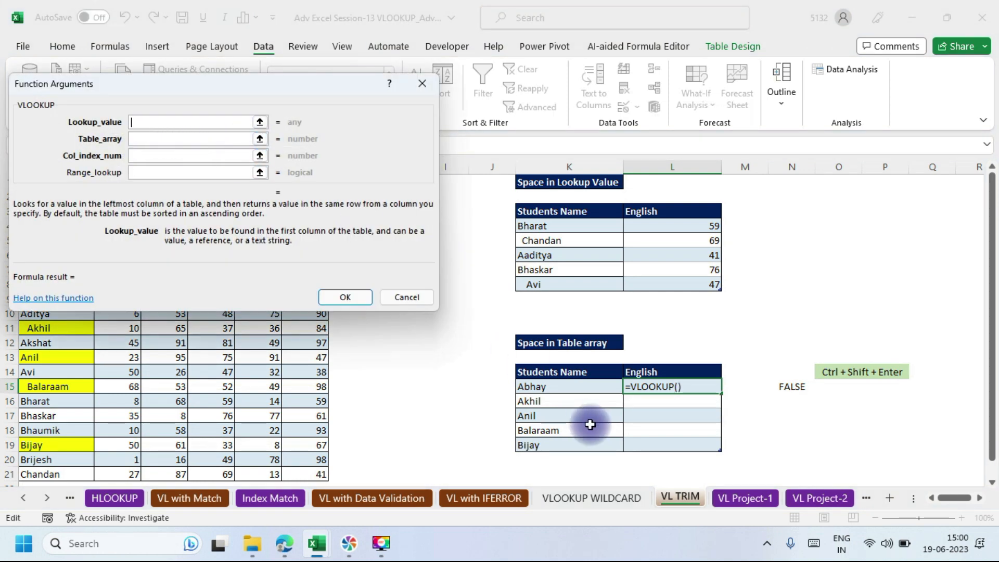
{"action": "left_click", "coordinate": [561, 389]}
{"action": "type", "text": ","}
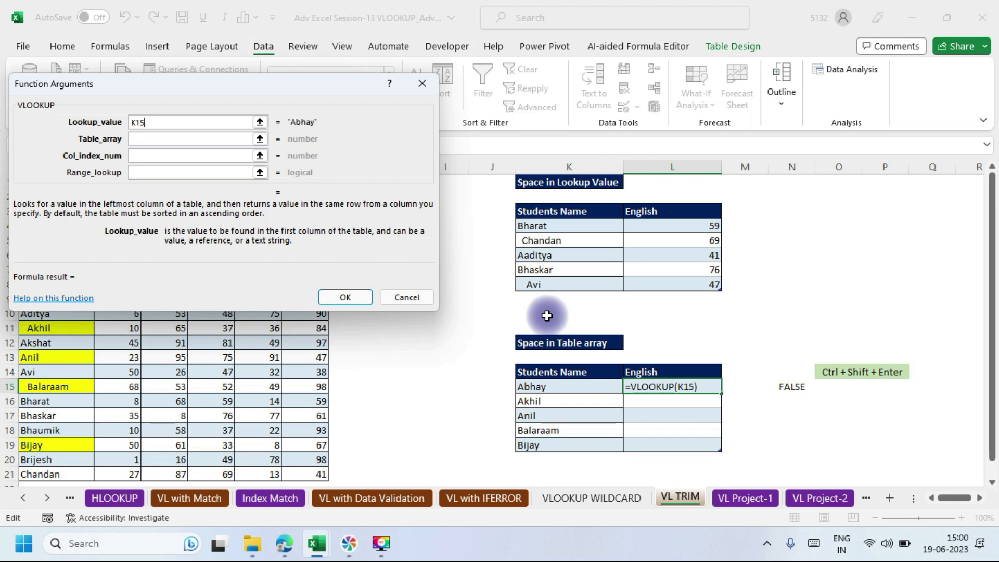
Set the table array of the L15 VLOOKUP to the marks table as the absolute range $A$1:$F$21.
{"action": "left_click_drag", "start_coordinate": [314, 87], "coordinate": [864, 28]}
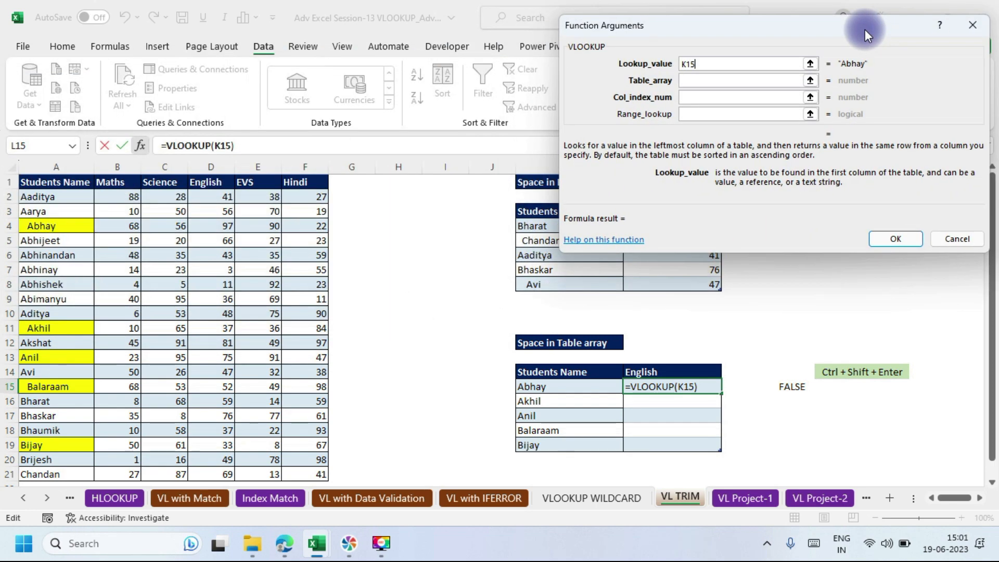
{"action": "left_click", "coordinate": [720, 82]}
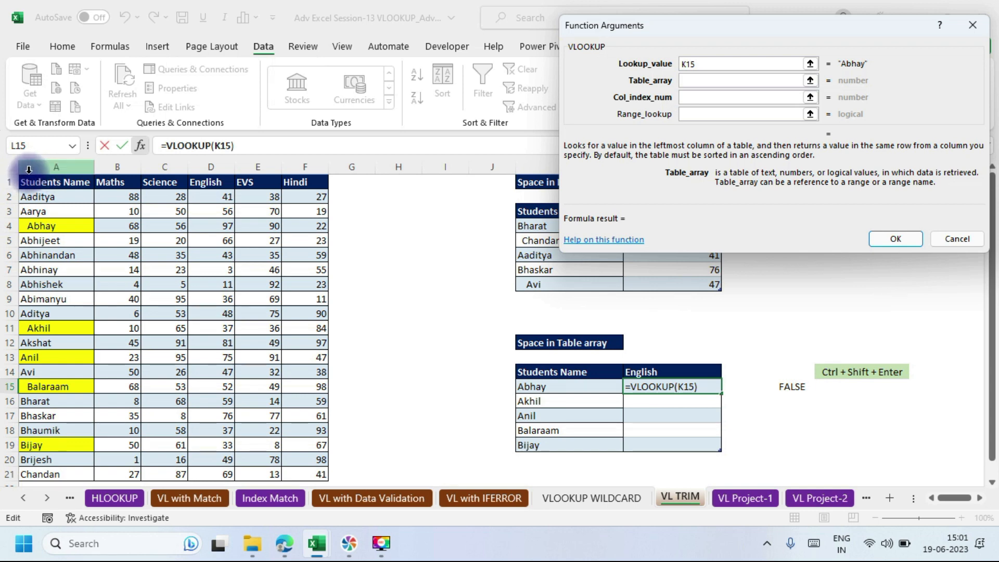
{"action": "left_click", "coordinate": [43, 182]}
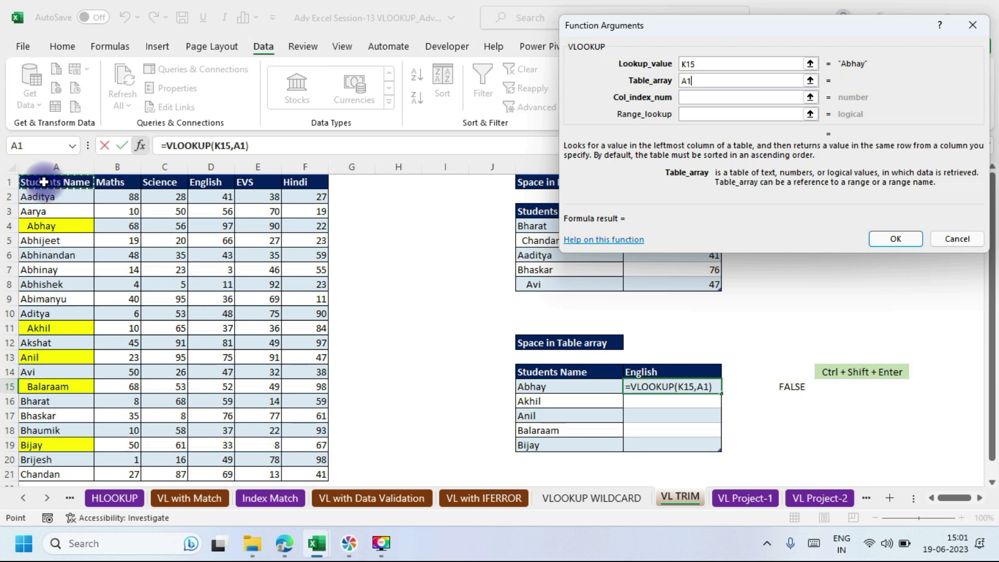
{"action": "key", "text": "ctrl+shift+Right"}
{"action": "key", "text": "ctrl+shift+Down"}
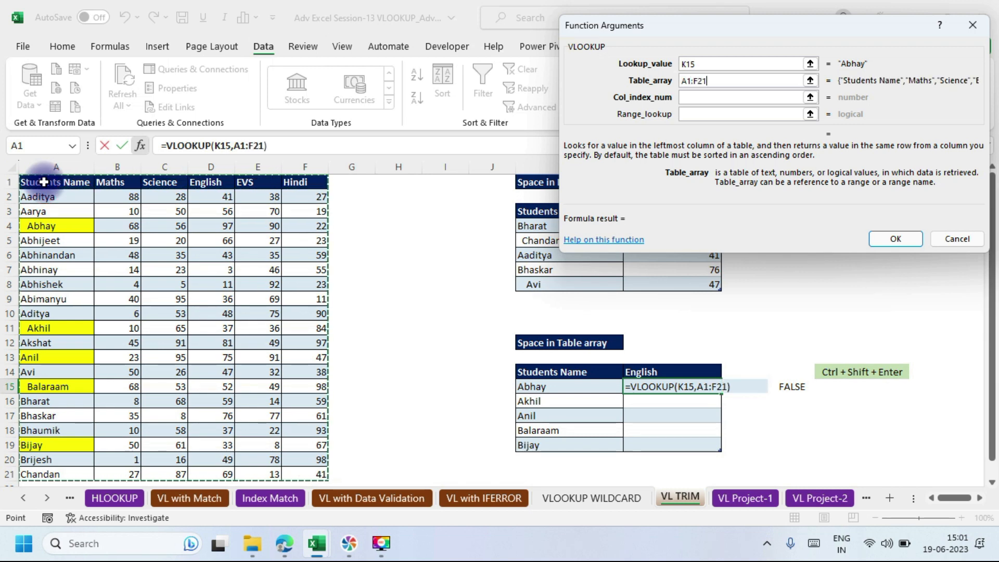
{"action": "key", "text": "F4"}
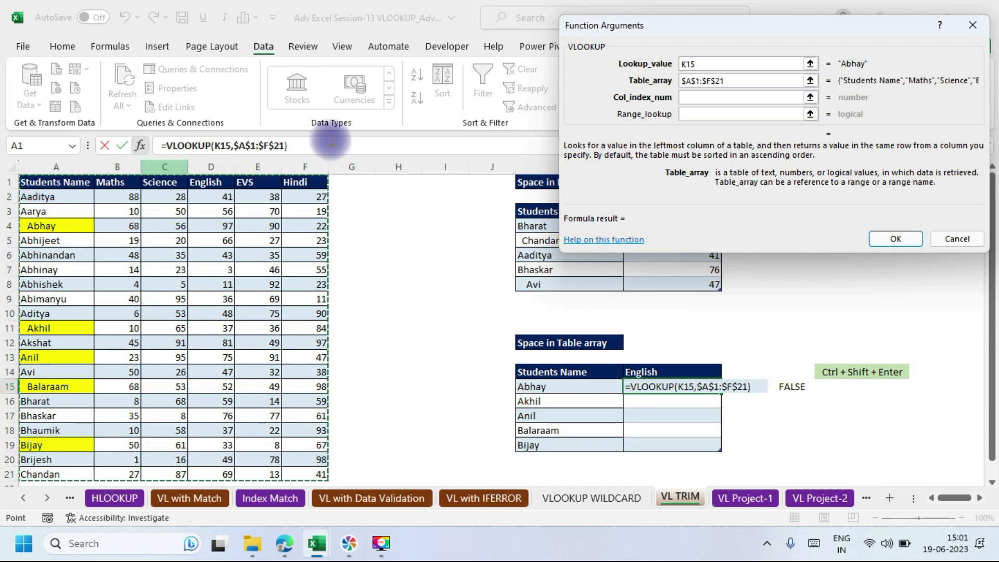
Complete the L15 VLOOKUP with column index 4 and exact match 0.
{"action": "left_click", "coordinate": [721, 98]}
{"action": "type", "text": "4"}
{"action": "left_click", "coordinate": [719, 113]}
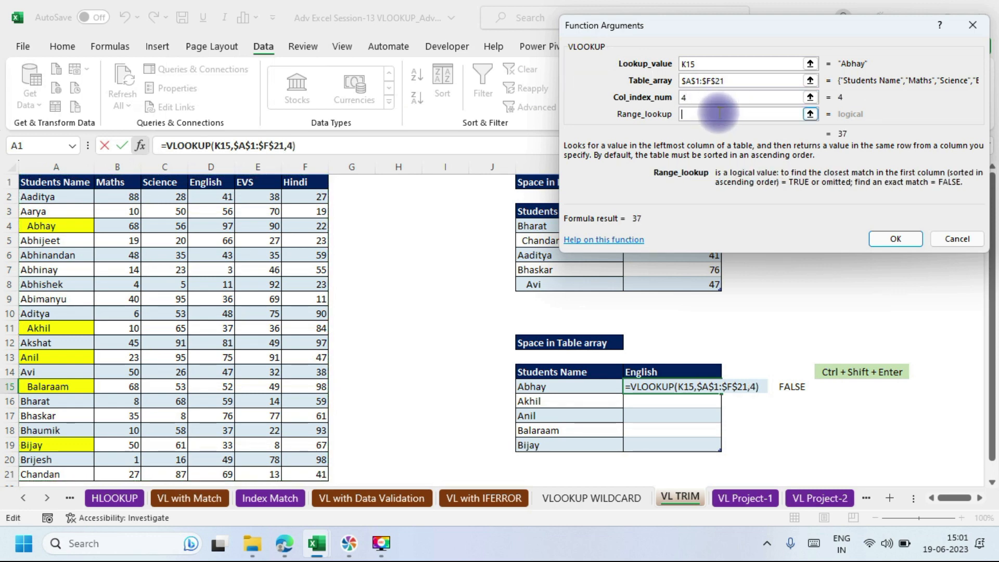
{"action": "type", "text": "0"}
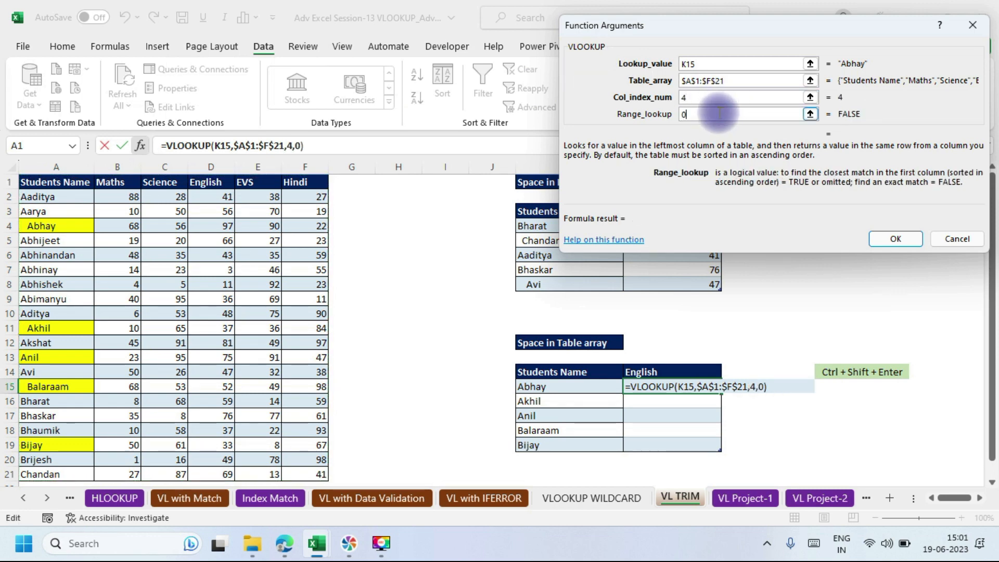
{"action": "left_click", "coordinate": [896, 234]}
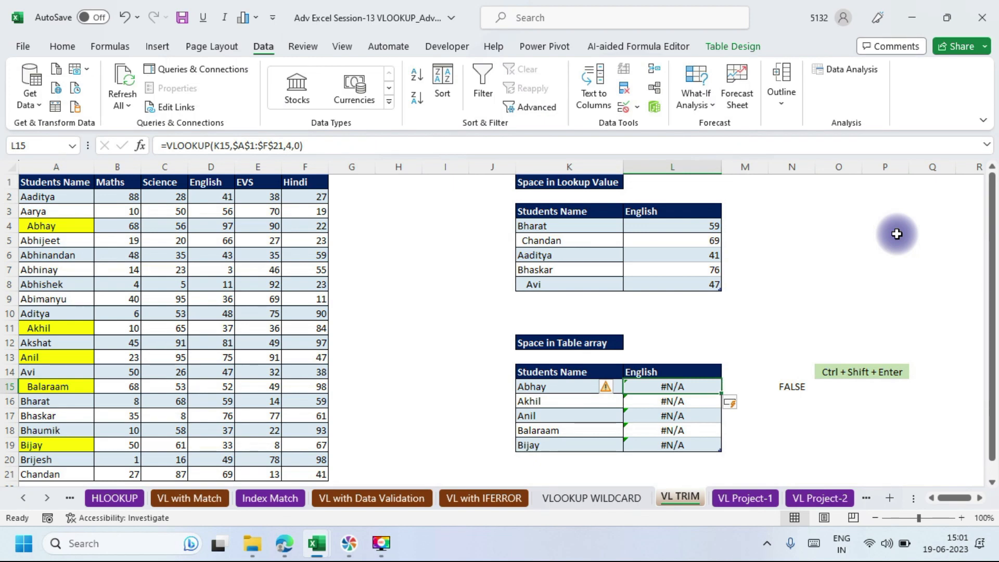
Switch to the Google Meet window to check participants' replies, and return to the Excel workbook.
{"action": "key", "text": "alt+Tab"}
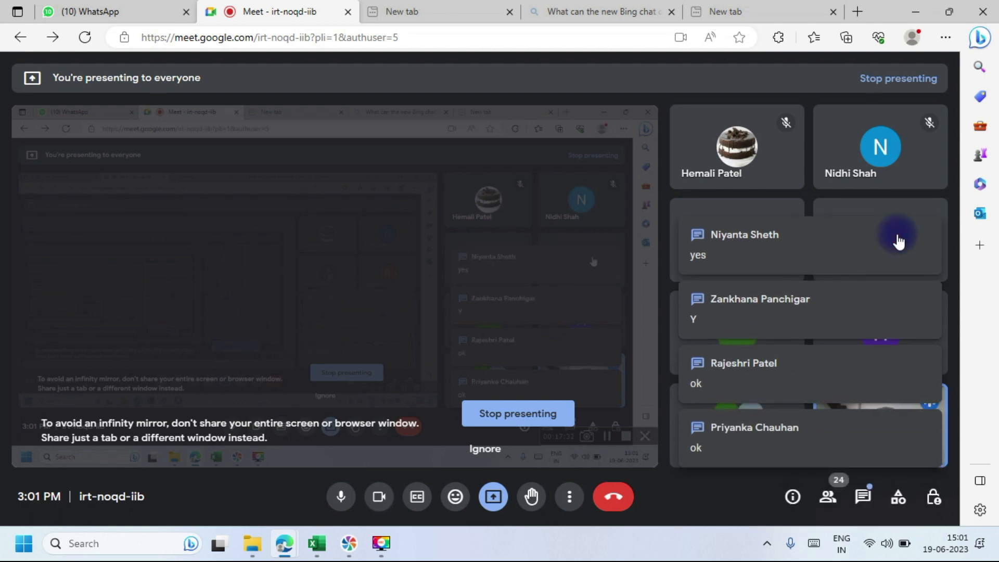
{"action": "key", "text": "alt+Tab"}
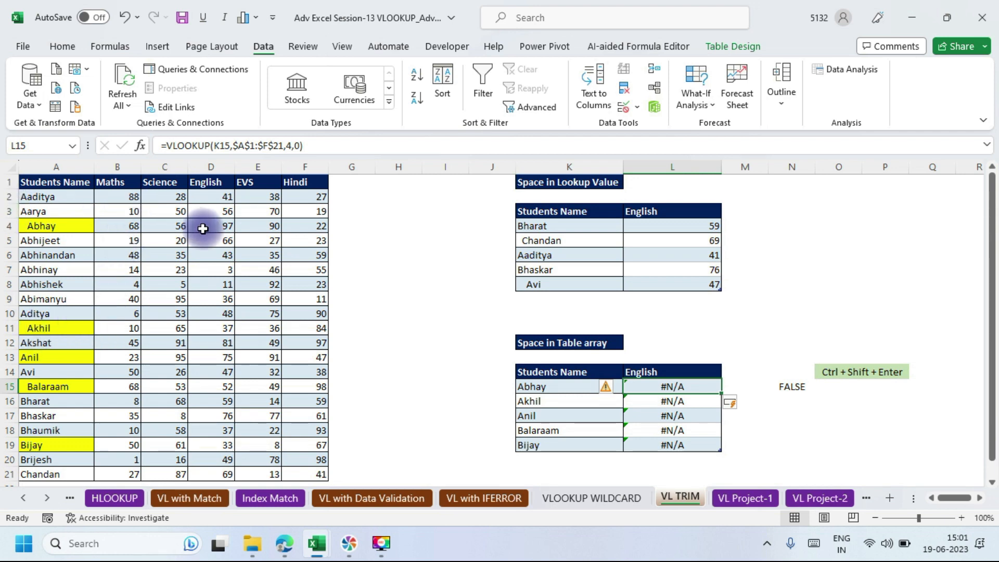
Wrap the table array $A$1:$F$21 of the L15 VLOOKUP in TRIM and apply the formula.
{"action": "left_click", "coordinate": [141, 145]}
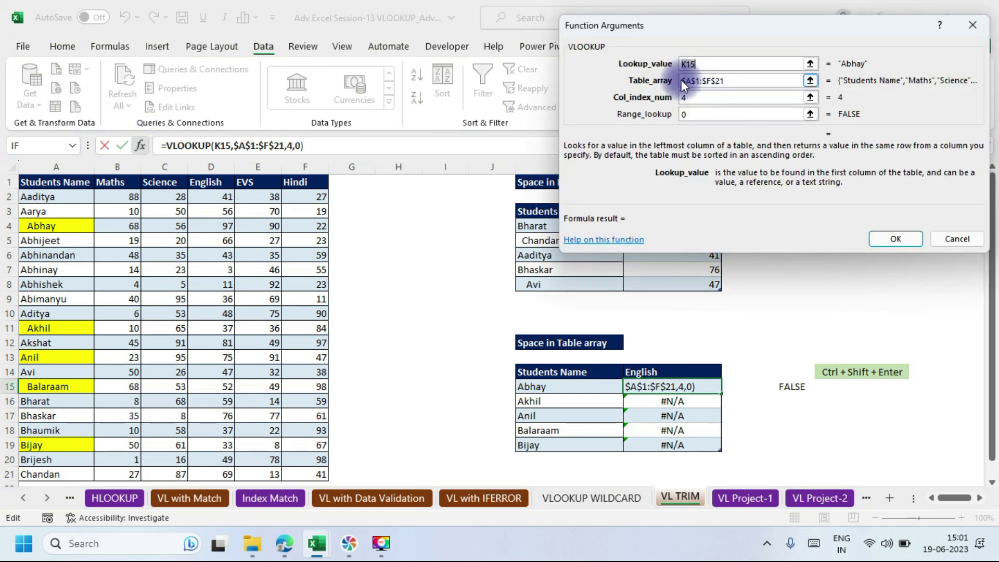
{"action": "left_click", "coordinate": [683, 81]}
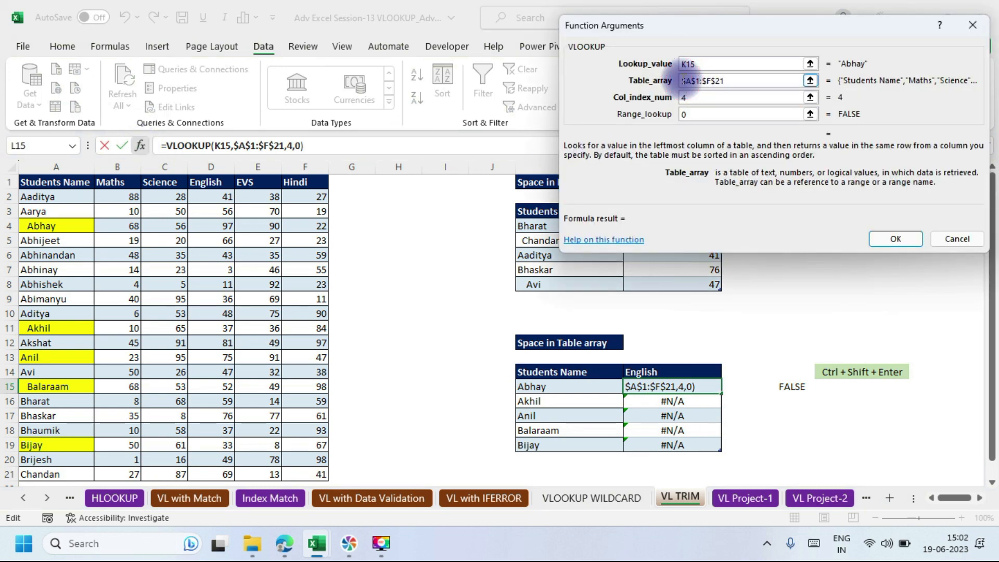
{"action": "type", "text": "Trim"}
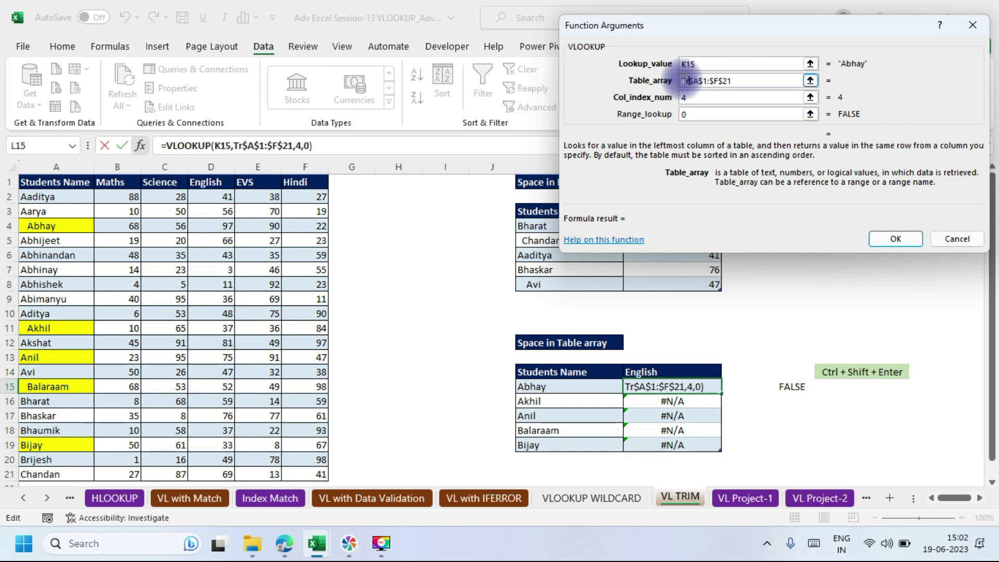
{"action": "type", "text": "("}
{"action": "left_click", "coordinate": [768, 84]}
{"action": "type", "text": ")"}
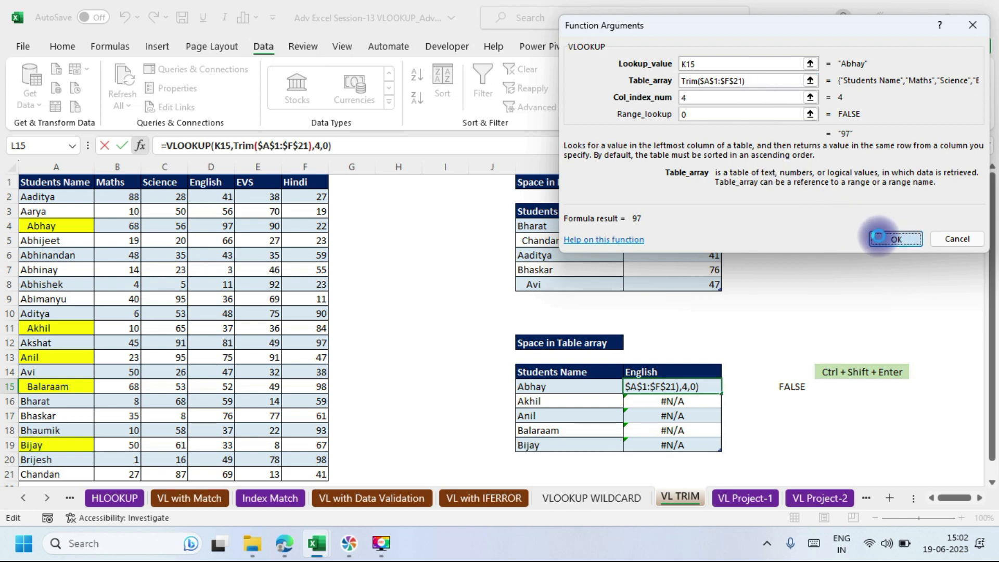
{"action": "left_click", "coordinate": [878, 236]}
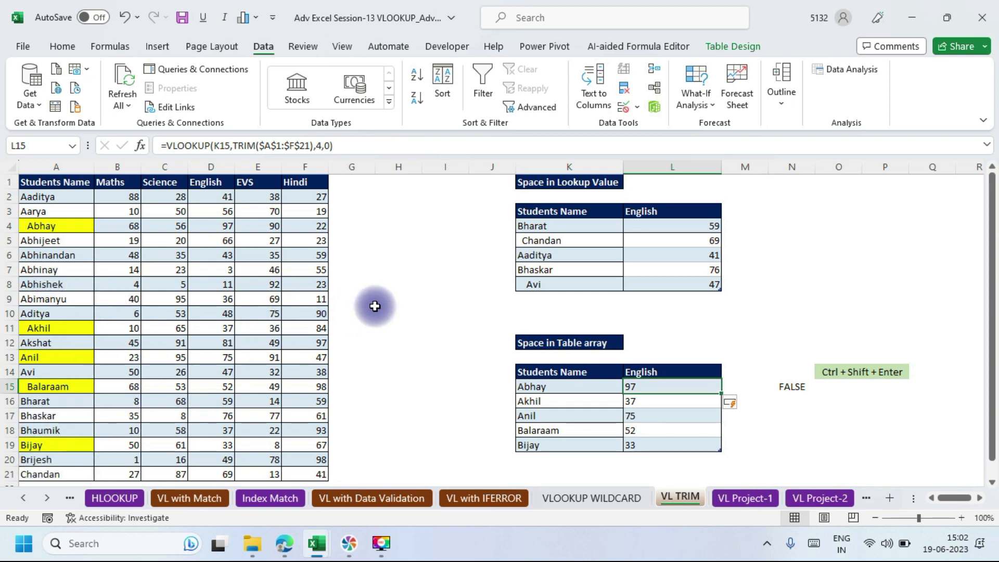
Check participants' replies in Google Meet, and return to the workbook to compare the names in K15:K19 with their English results.
{"action": "key", "text": "alt+Tab"}
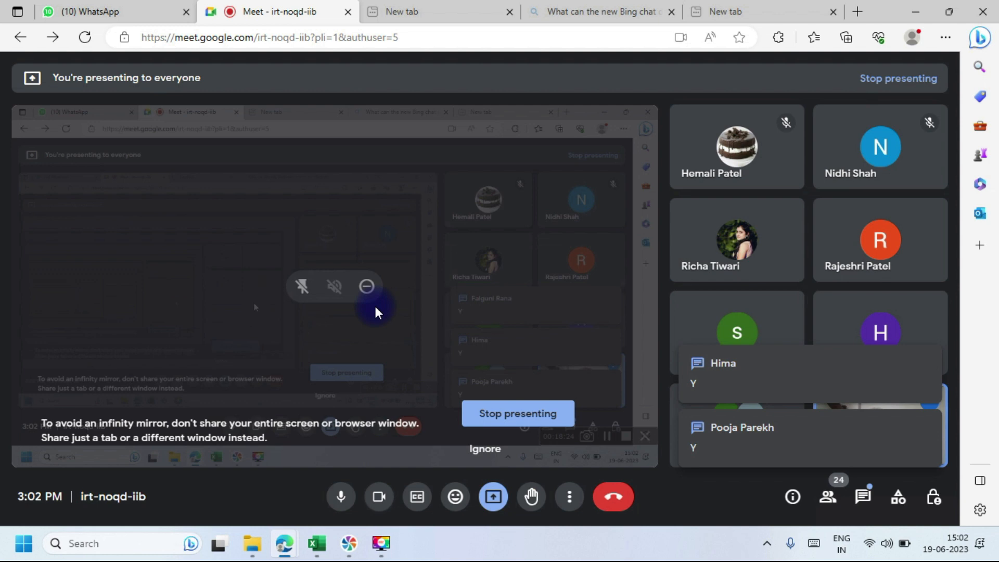
{"action": "key", "text": "alt+Tab"}
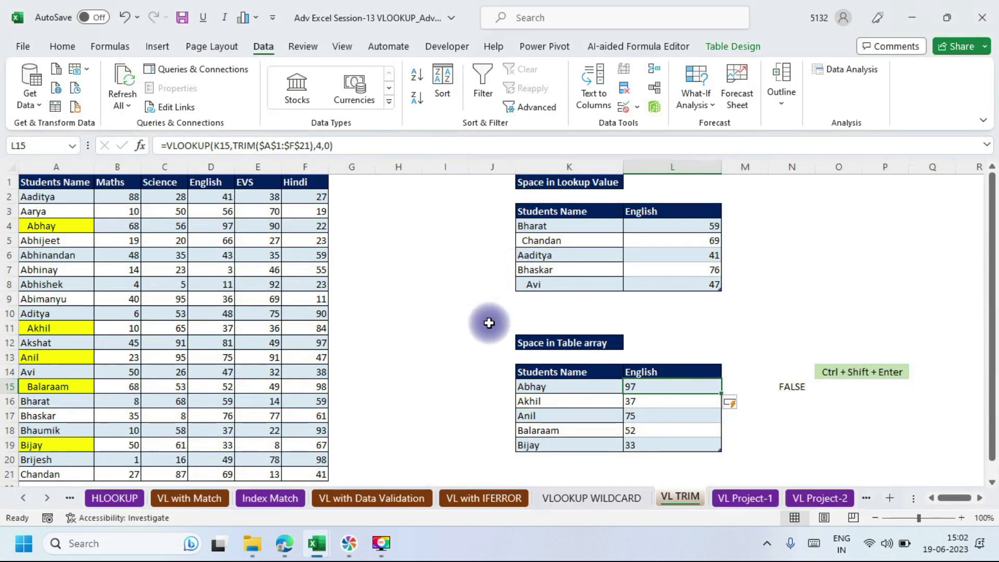
{"action": "left_click", "coordinate": [678, 387]}
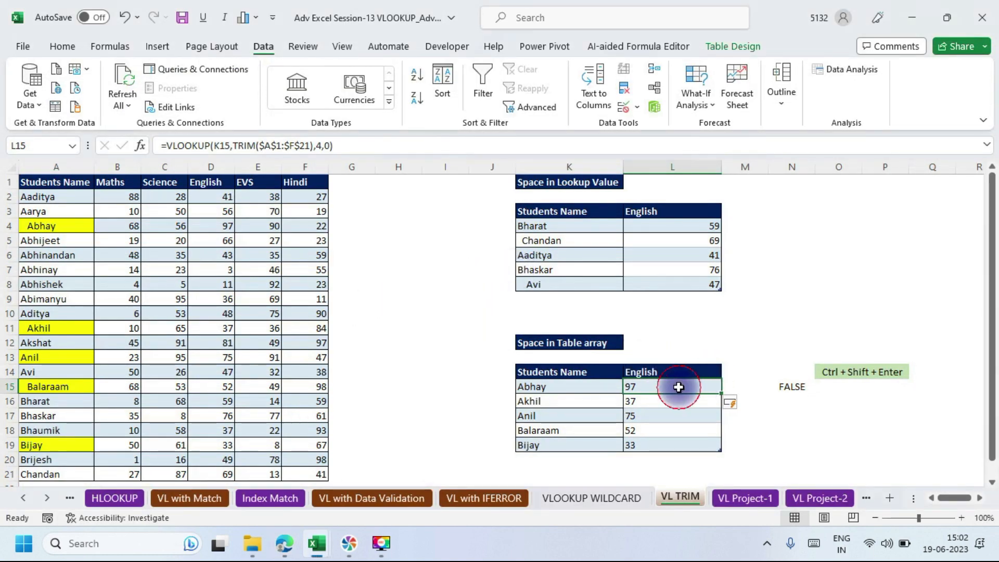
{"action": "left_click_drag", "start_coordinate": [678, 387], "coordinate": [686, 446]}
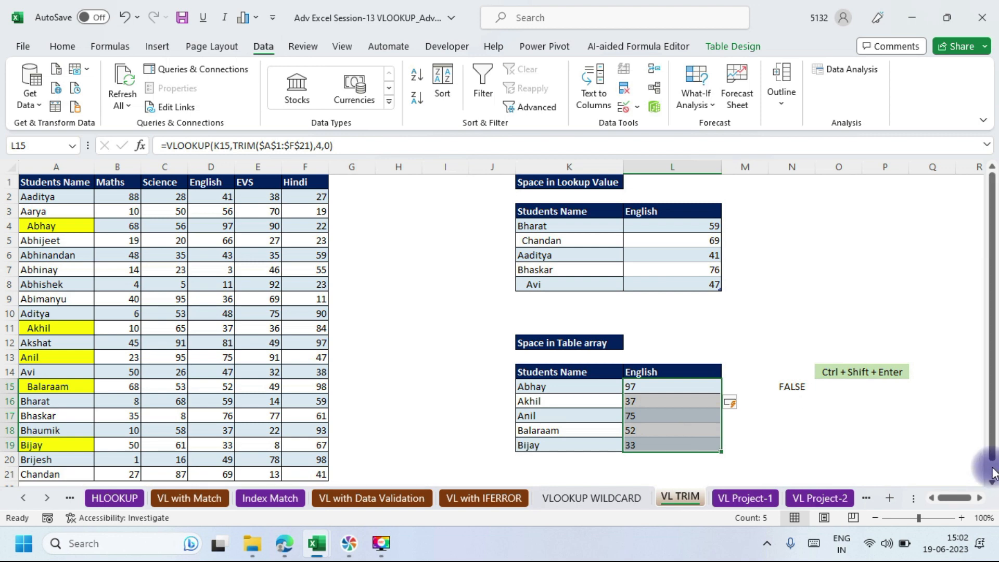
{"action": "left_click", "coordinate": [992, 489]}
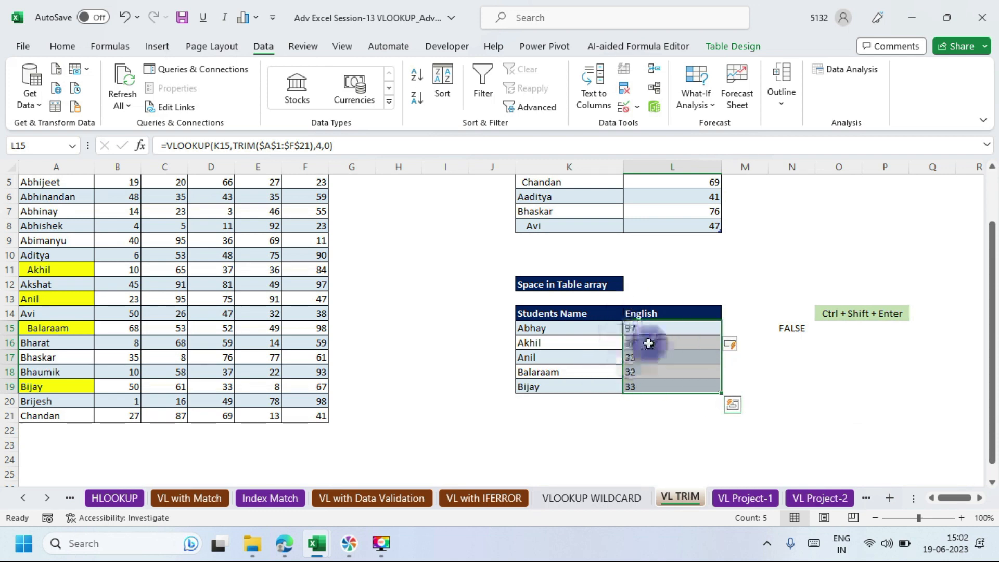
{"action": "left_click_drag", "start_coordinate": [530, 328], "coordinate": [556, 385]}
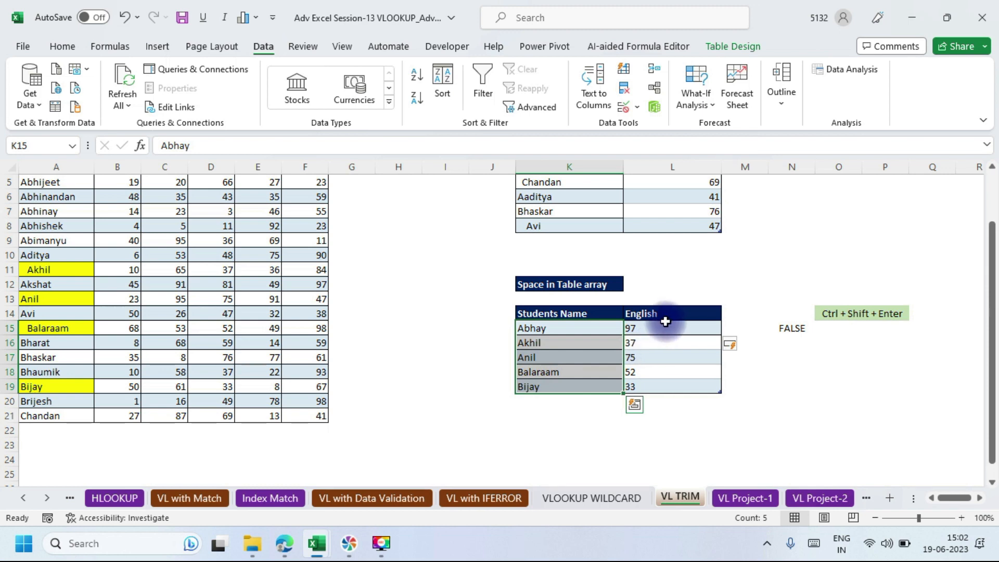
{"action": "left_click_drag", "start_coordinate": [662, 325], "coordinate": [669, 401]}
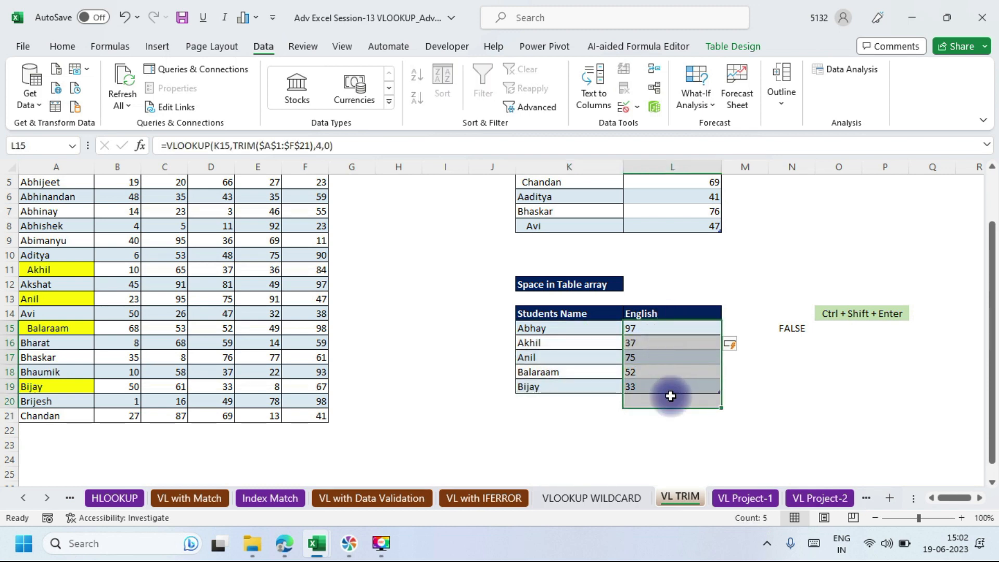
Inspect the ISNUMBER check of L15 in cell N15, and look in on the Google Meet window before returning to the workbook.
{"action": "left_click", "coordinate": [794, 331]}
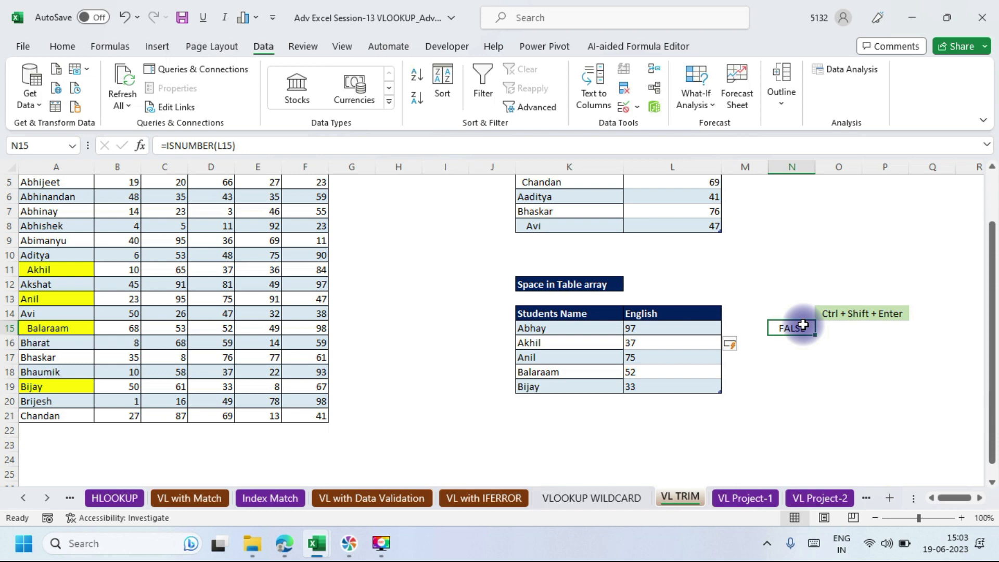
{"action": "left_click", "coordinate": [792, 374]}
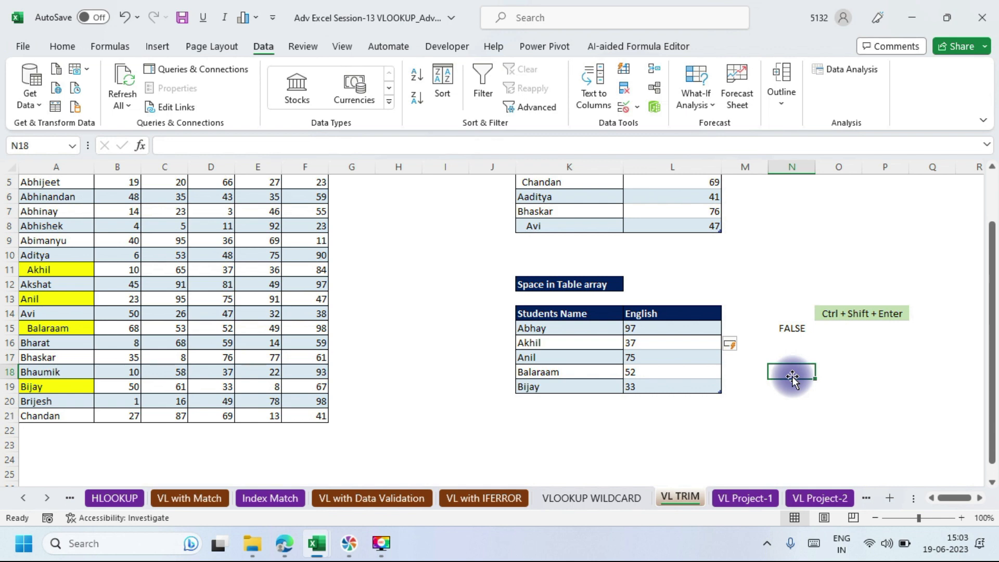
{"action": "key", "text": "alt+Tab"}
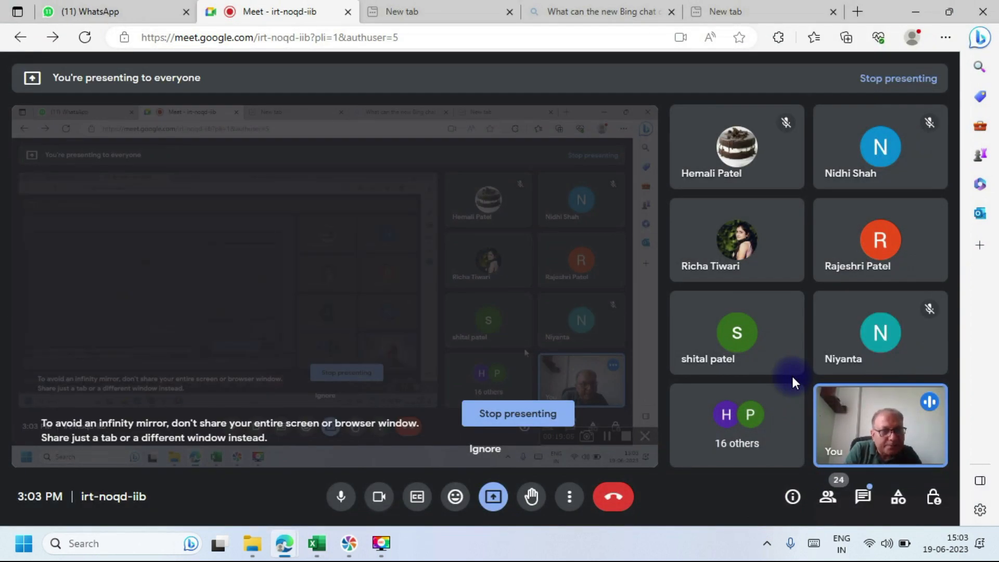
{"action": "key", "text": "alt+Tab"}
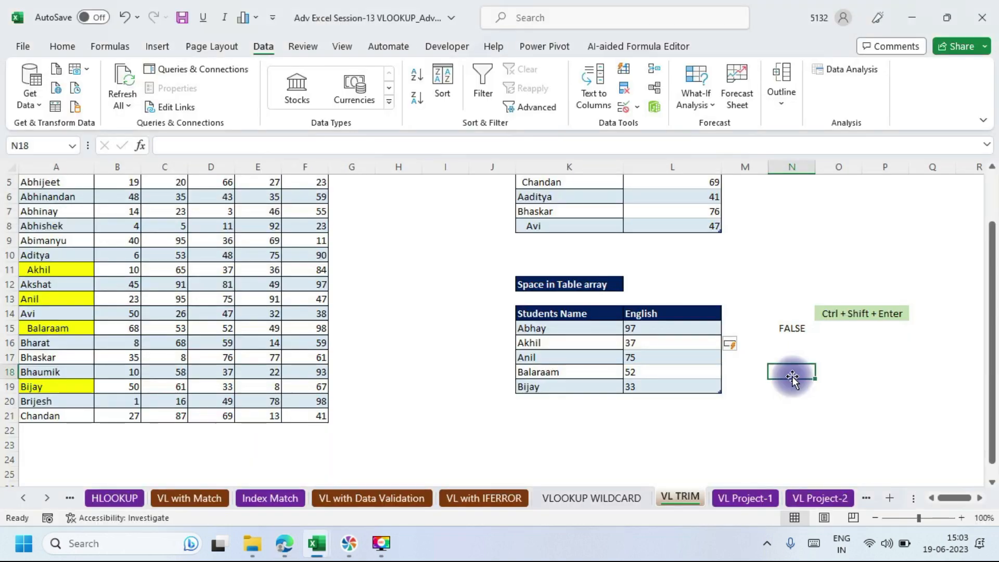
Append *1 to the L15 VLOOKUP to convert its text result to a number, and recheck the ISNUMBER test in N15.
{"action": "left_click", "coordinate": [679, 328]}
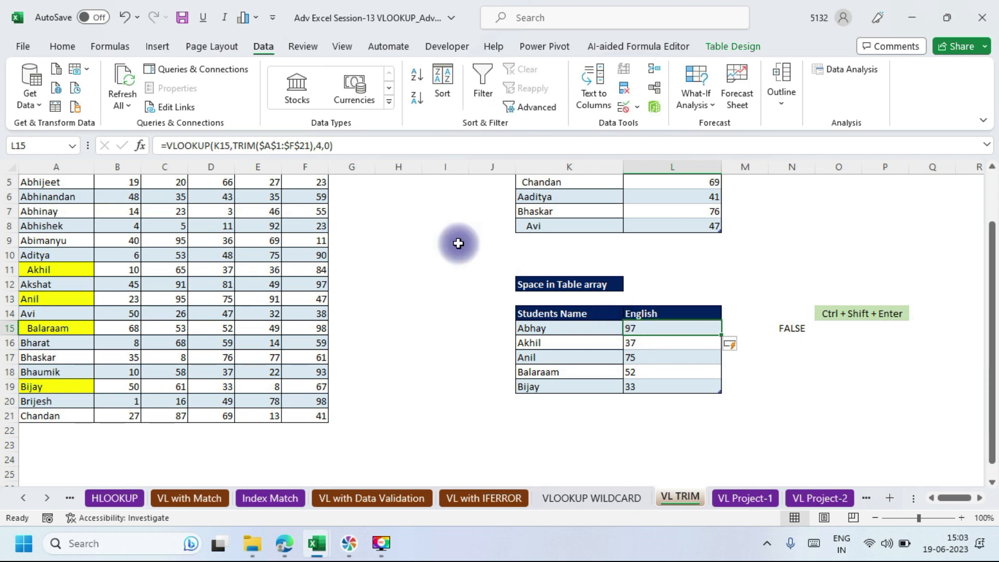
{"action": "left_click", "coordinate": [344, 145]}
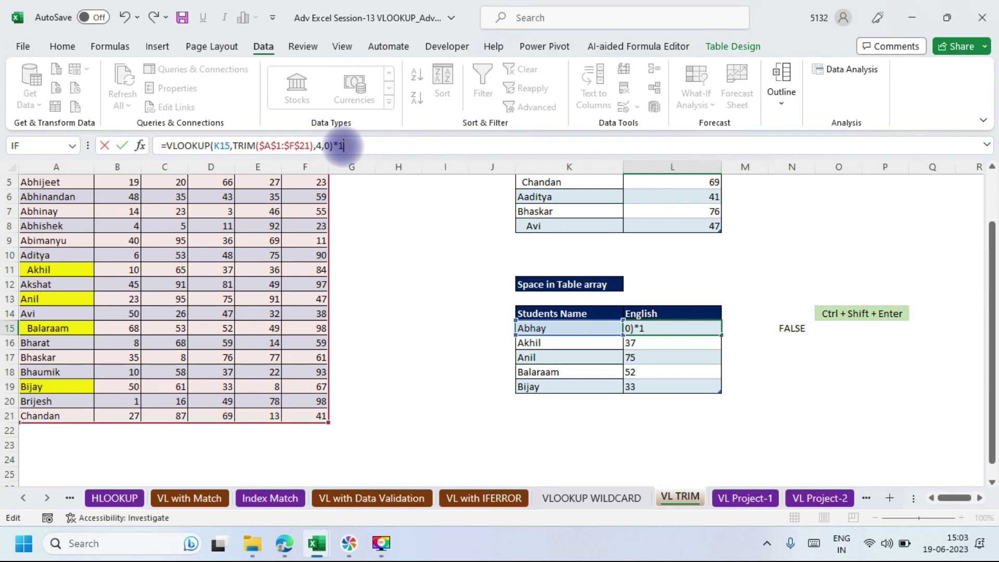
{"action": "key", "text": "Return"}
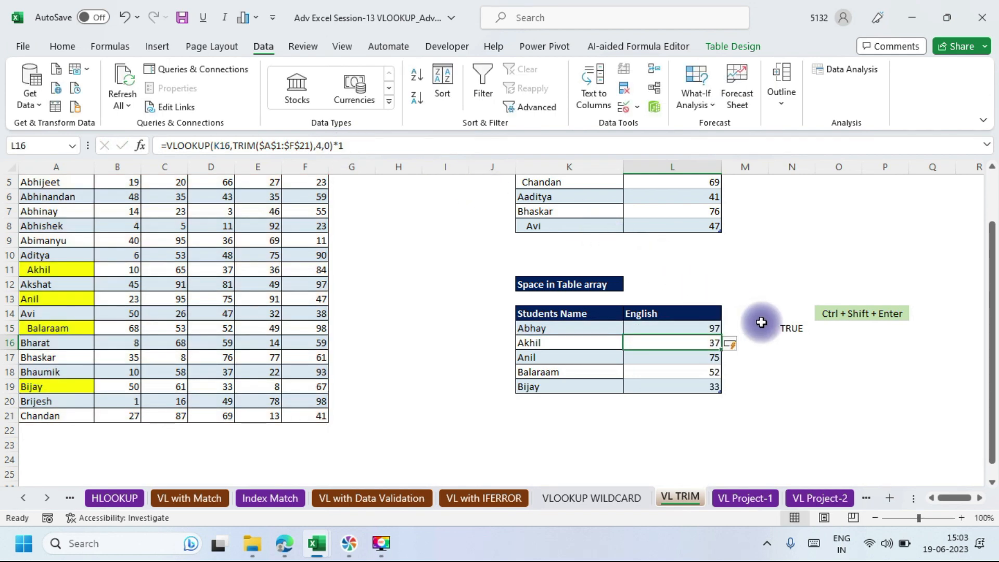
{"action": "left_click", "coordinate": [791, 329]}
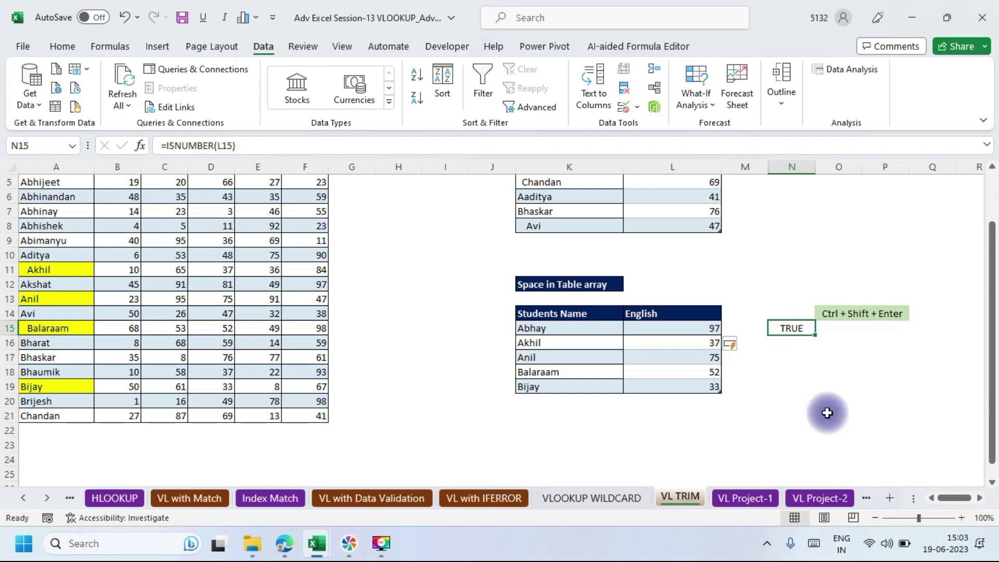
Switch to the Google Meet window to read participants' replies, and return to the Excel workbook.
{"action": "key", "text": "alt+Tab"}
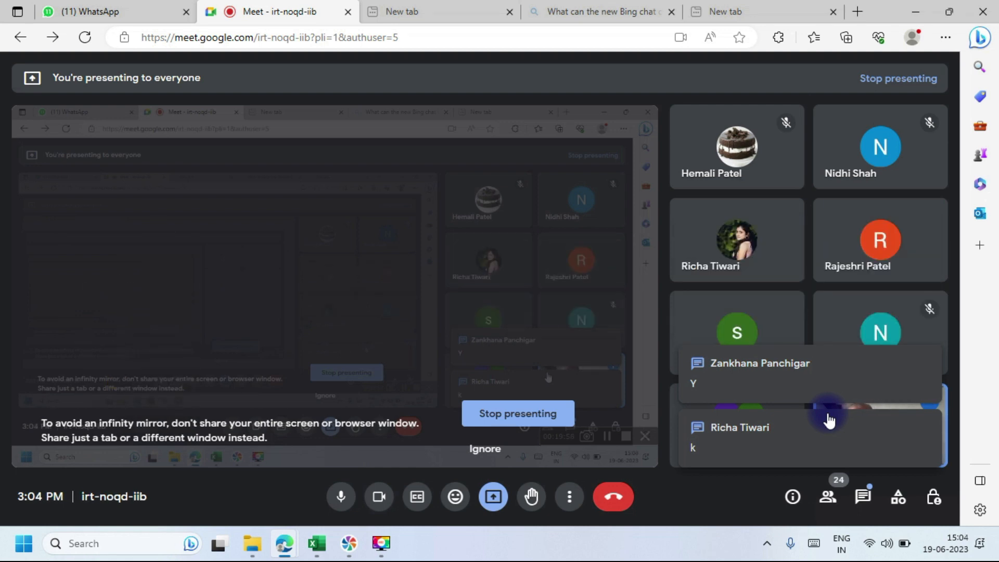
{"action": "key", "text": "alt+Tab"}
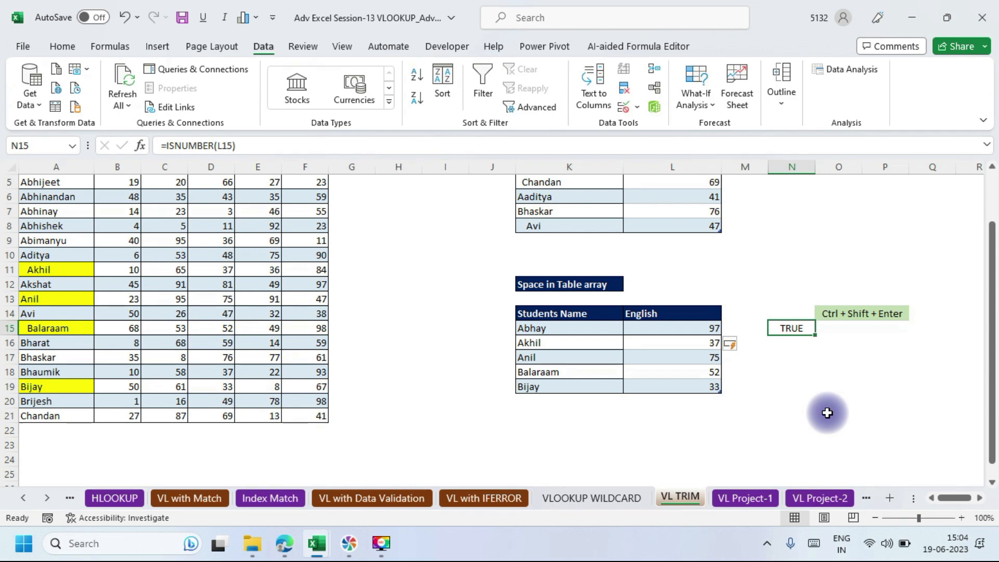
Open the VL Project-1 sheet and clear the Marks Obtained (in words) results from D2 downward.
{"action": "left_click", "coordinate": [751, 501]}
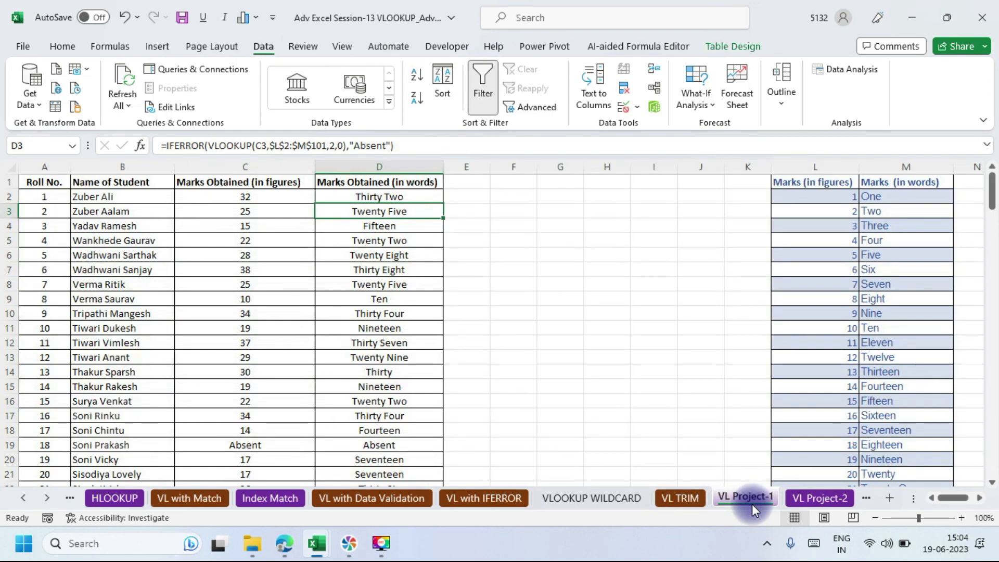
{"action": "left_click", "coordinate": [366, 195]}
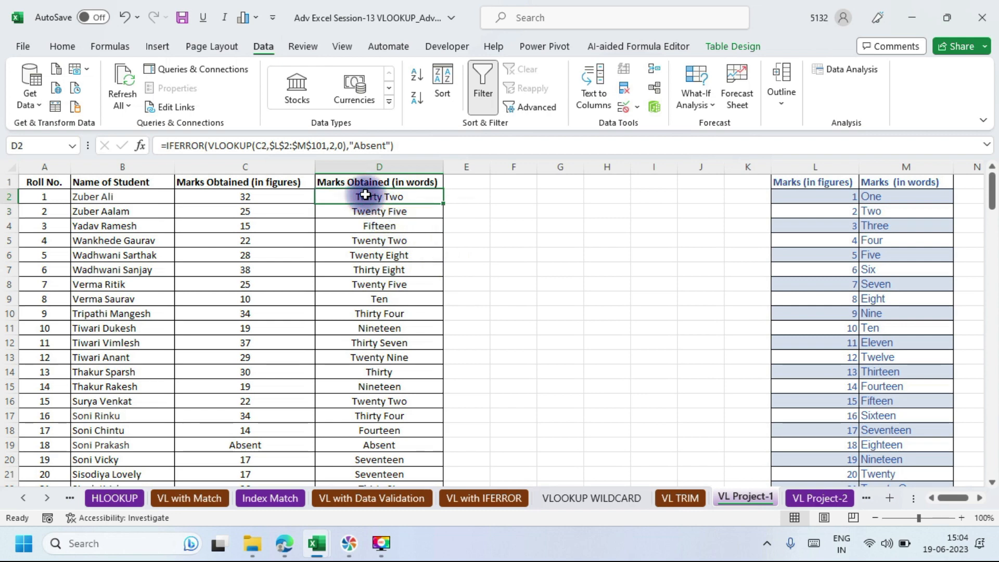
{"action": "key", "text": "ctrl+shift+Down"}
{"action": "key", "text": "Delete"}
{"action": "scroll", "coordinate": [366, 195], "scroll_direction": "up", "scroll_amount": 20}
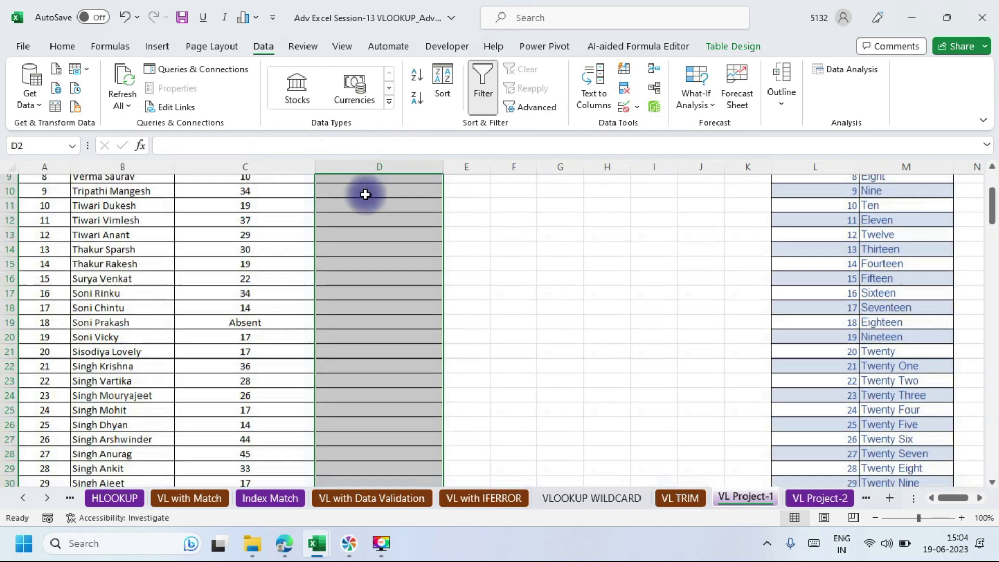
Examine the student names, their marks in figures and the figures-to-words lookup table in columns L and M.
{"action": "left_click_drag", "start_coordinate": [114, 200], "coordinate": [120, 341]}
{"action": "left_click_drag", "start_coordinate": [249, 197], "coordinate": [242, 411]}
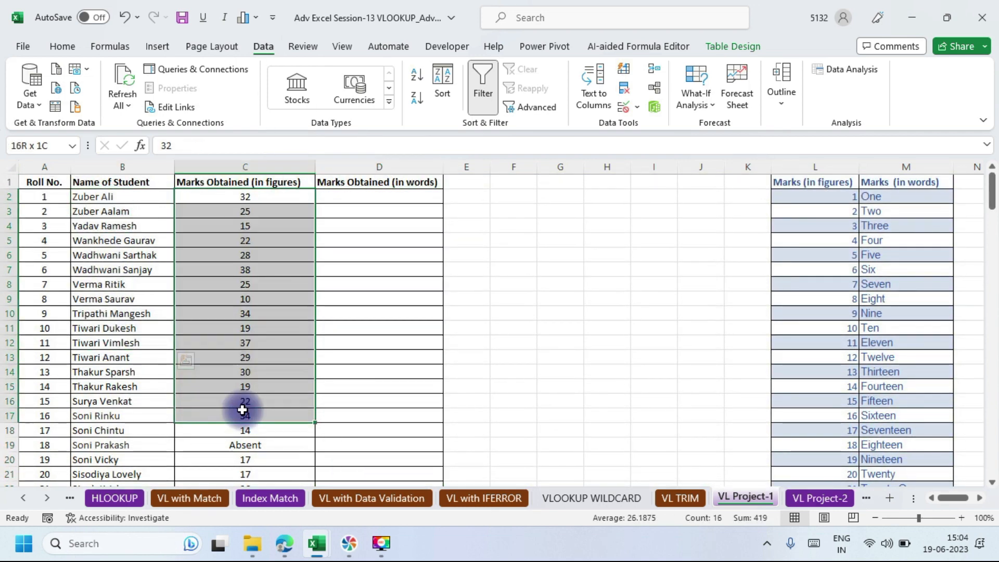
{"action": "left_click", "coordinate": [343, 193]}
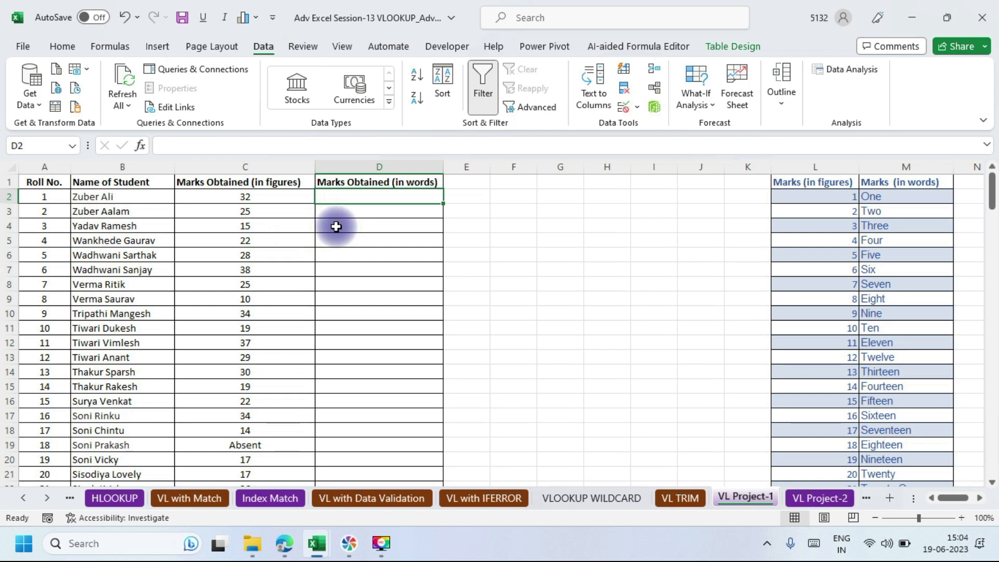
{"action": "left_click", "coordinate": [820, 178]}
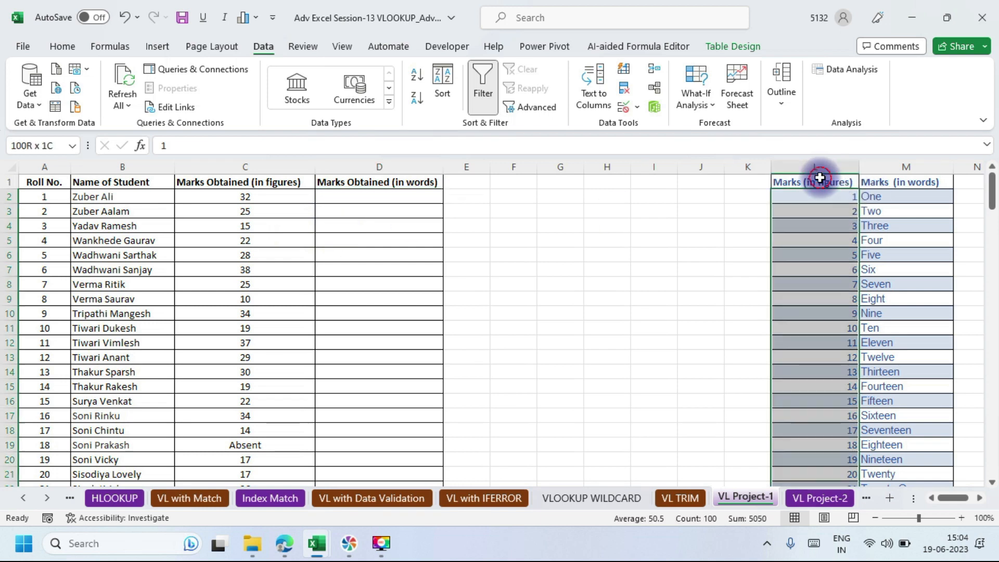
{"action": "left_click_drag", "start_coordinate": [820, 178], "coordinate": [930, 205]}
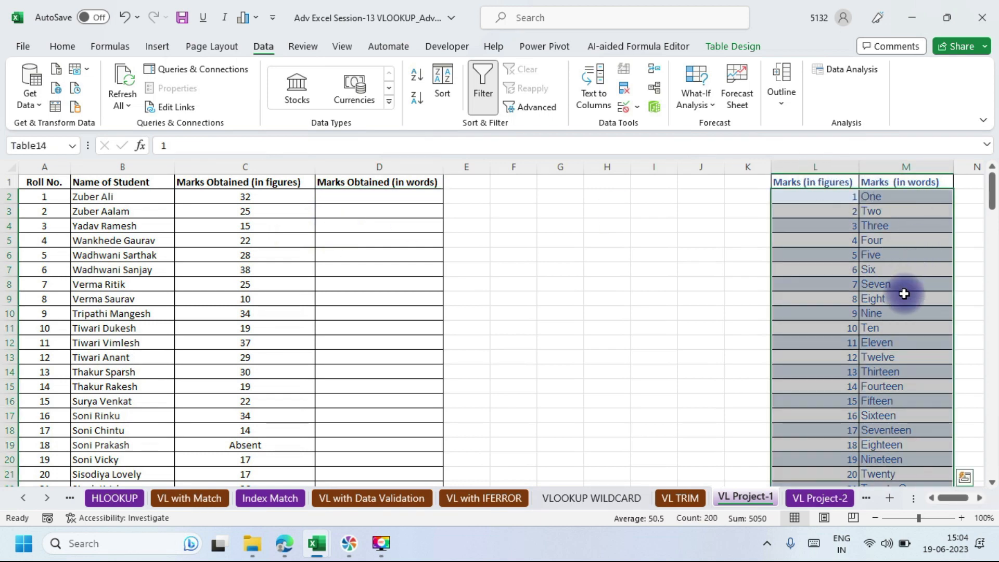
{"action": "left_click", "coordinate": [373, 197]}
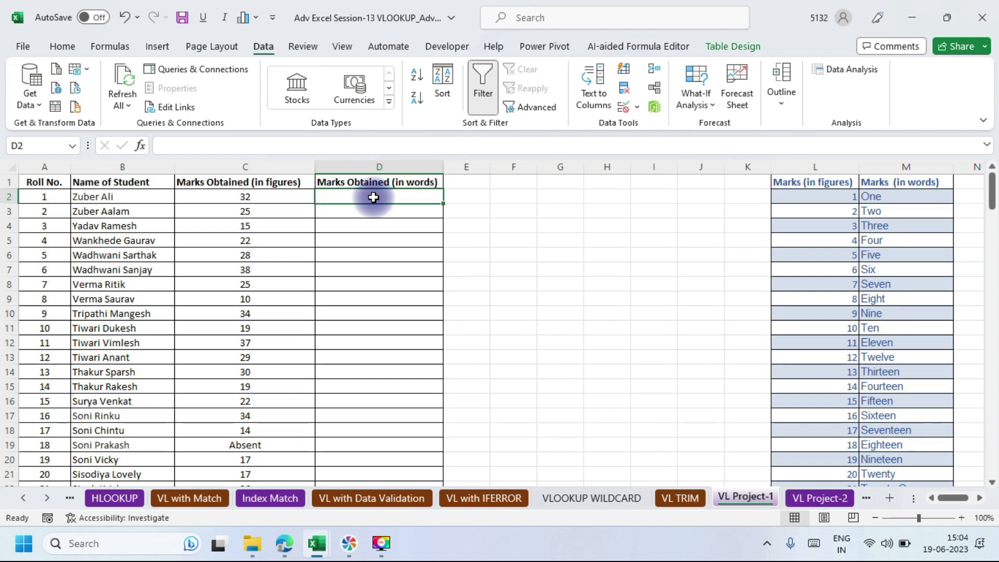
Check in the Google Meet window whether participants have finished the task, and return to the VL Project-1 sheet.
{"action": "key", "text": "alt+Tab"}
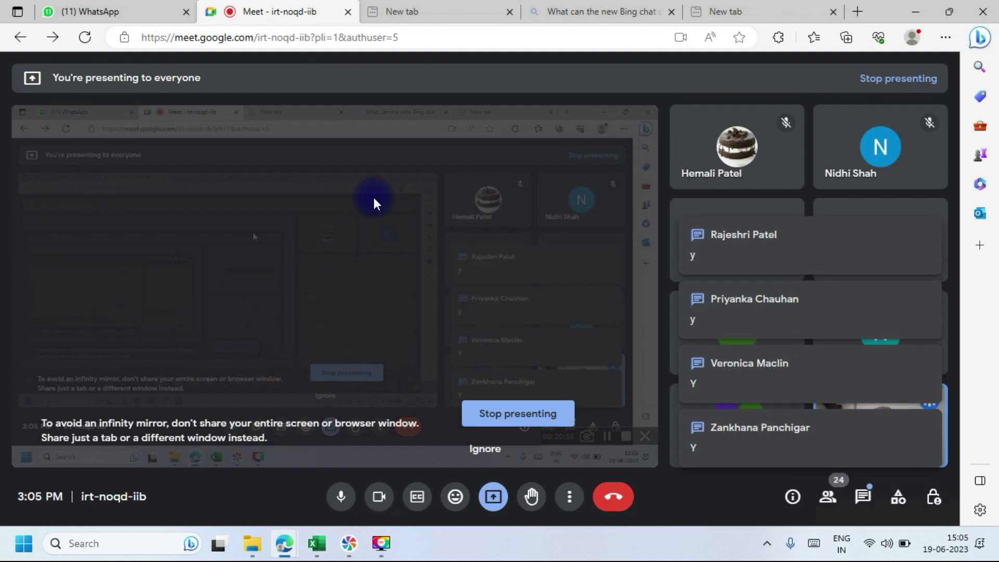
{"action": "key", "text": "alt+Tab"}
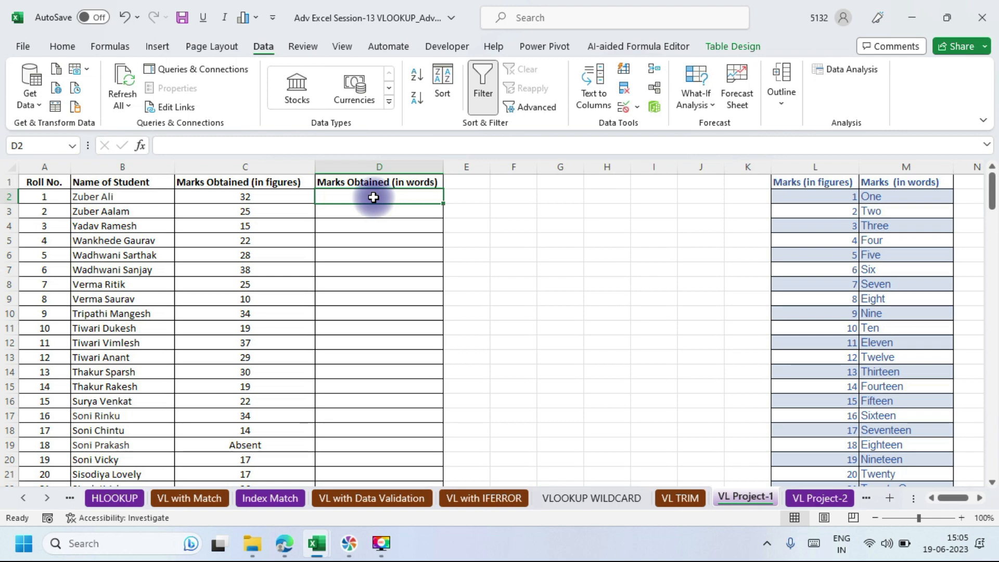
{"action": "key", "text": "alt+Tab"}
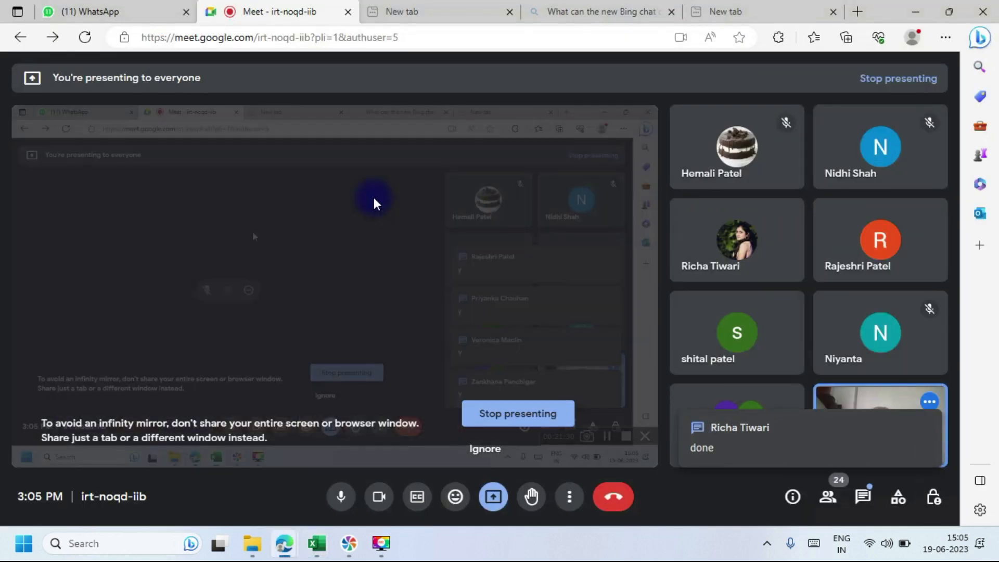
{"action": "key", "text": "alt+Tab"}
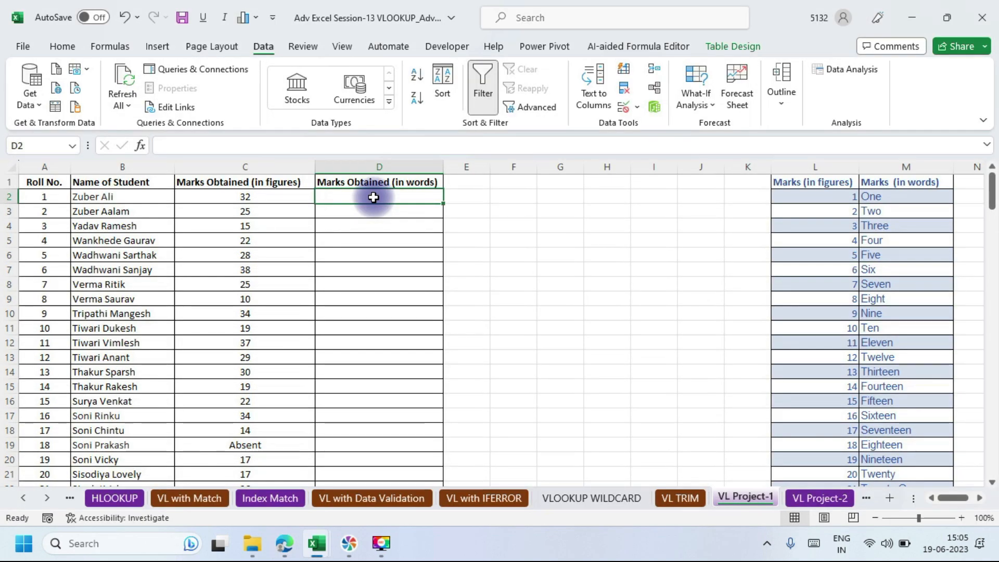
Start a VLOOKUP in D2 with C2 as lookup value and the figures-to-words table as table array L2:$M$101.
{"action": "type", "text": "=vl"}
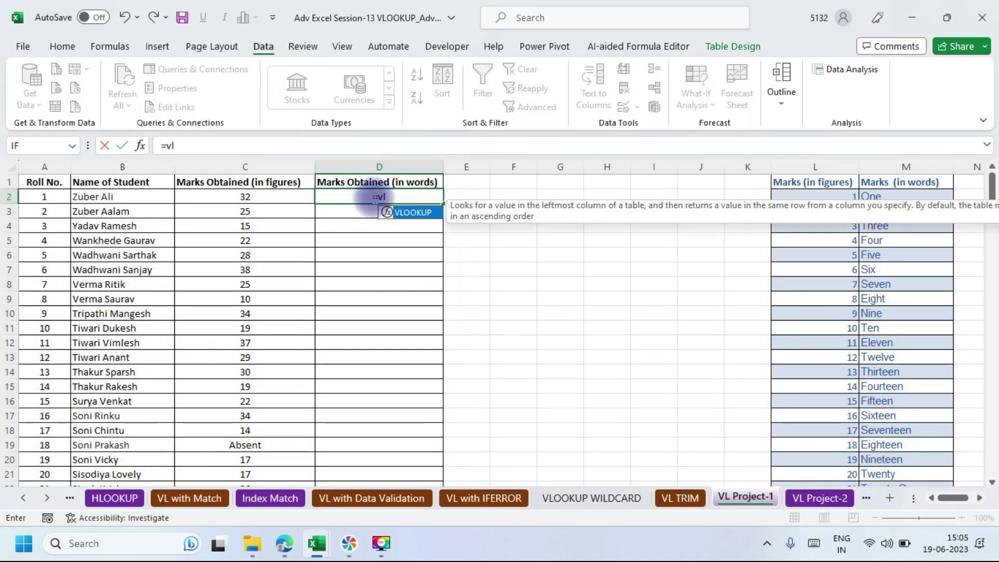
{"action": "key", "text": "Tab"}
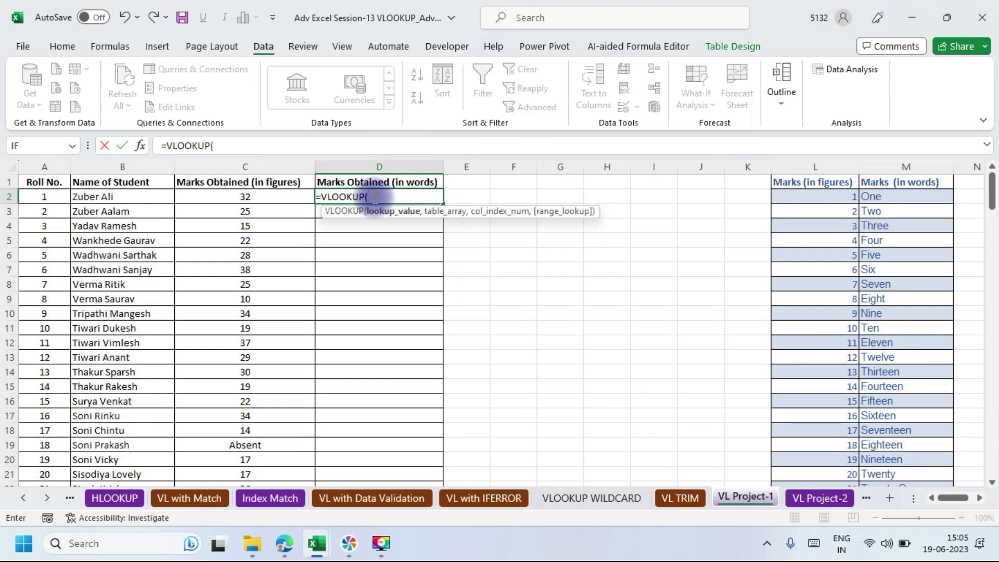
{"action": "left_click", "coordinate": [213, 202]}
{"action": "type", "text": ","}
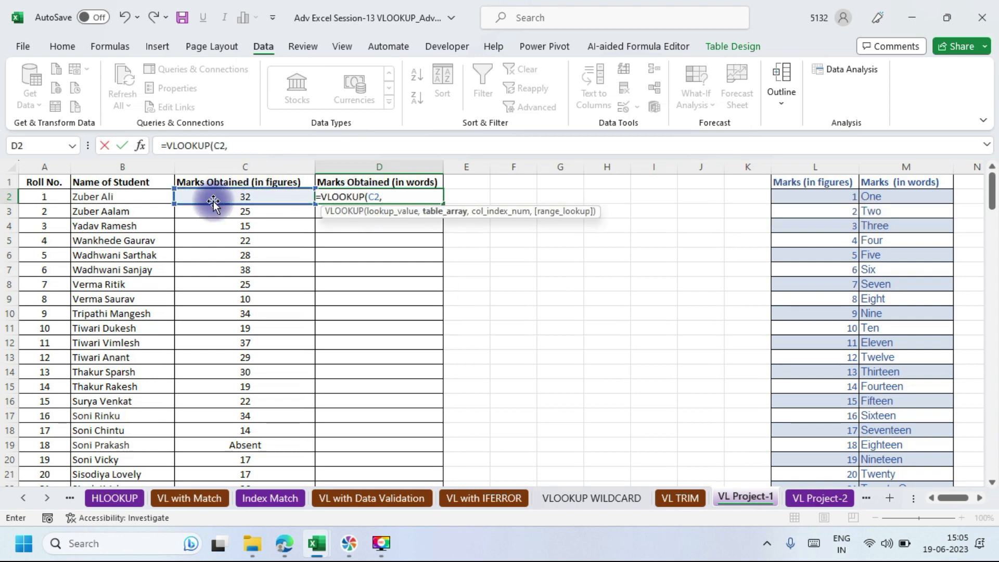
{"action": "left_click", "coordinate": [769, 170]}
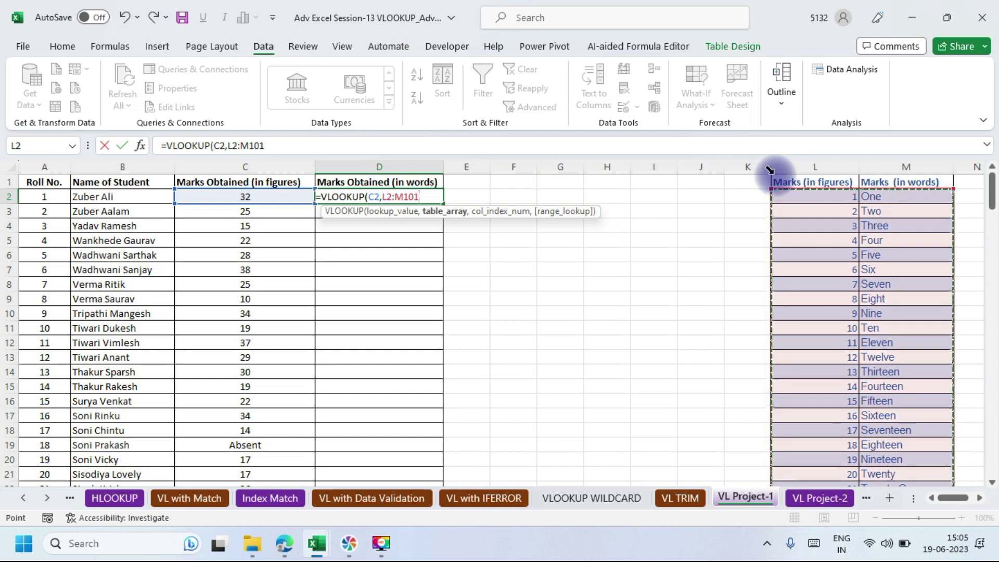
{"action": "left_click", "coordinate": [298, 146]}
{"action": "key", "text": "F4"}
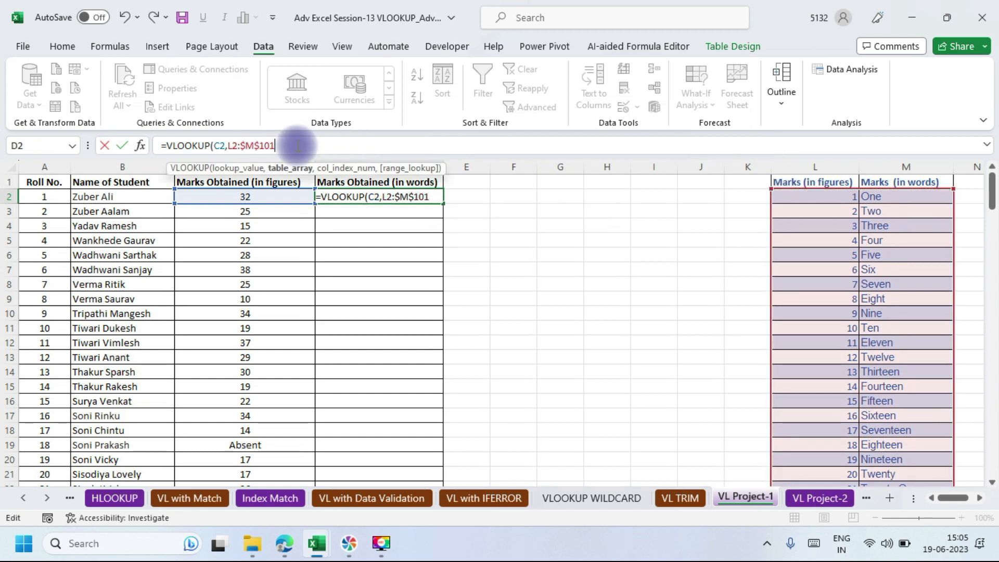
Complete the D2 formula as =VLOOKUP(C2,$L$2:$M$101,2,0), making the lookup range absolute.
{"action": "left_click", "coordinate": [231, 142]}
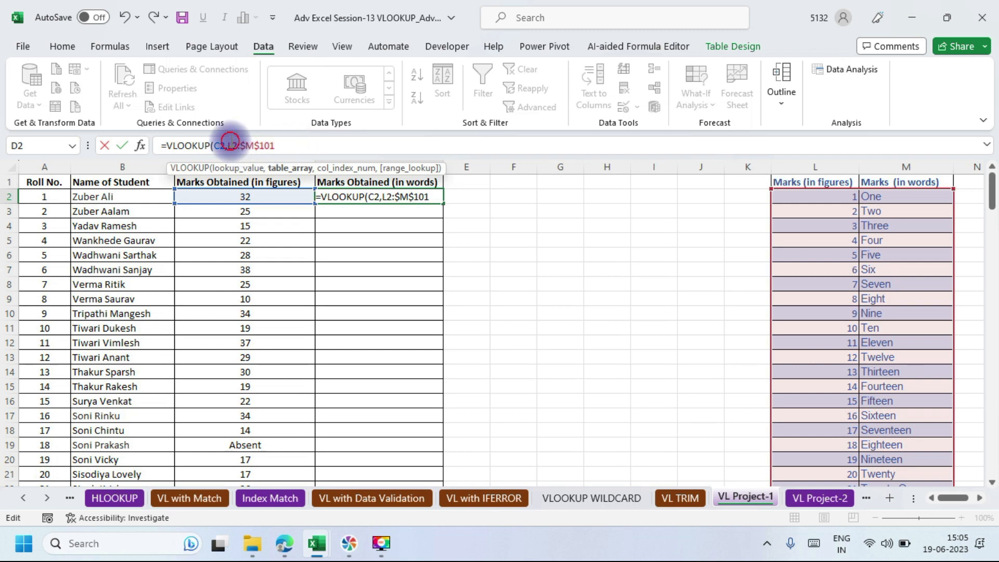
{"action": "left_click_drag", "start_coordinate": [232, 145], "coordinate": [289, 145]}
{"action": "key", "text": "F4"}
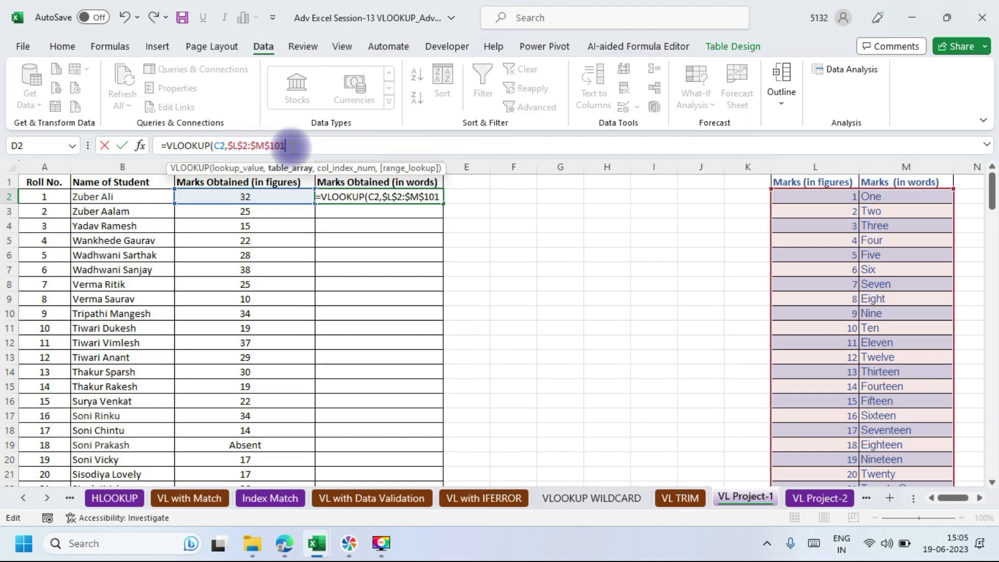
{"action": "type", "text": ","}
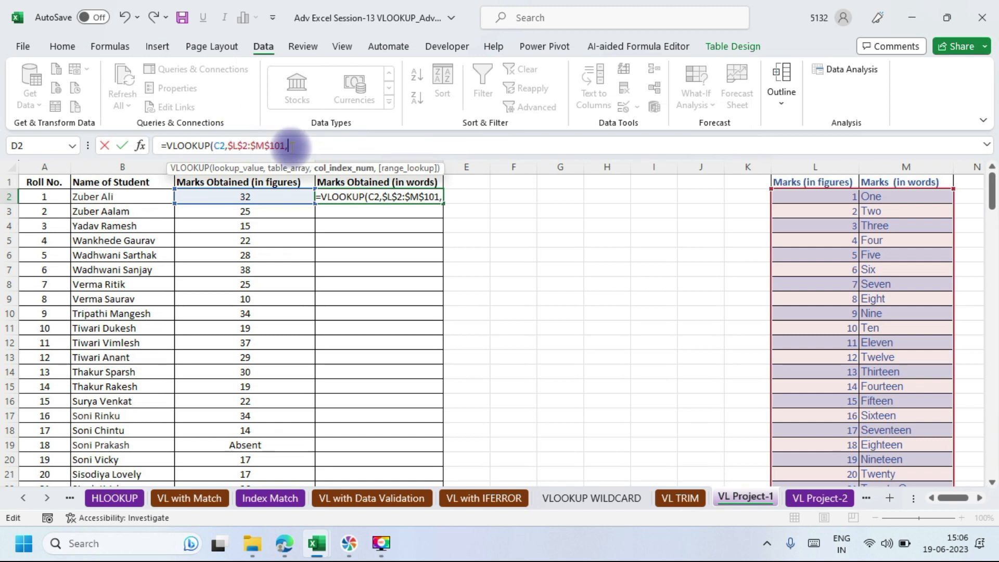
{"action": "type", "text": "2,"}
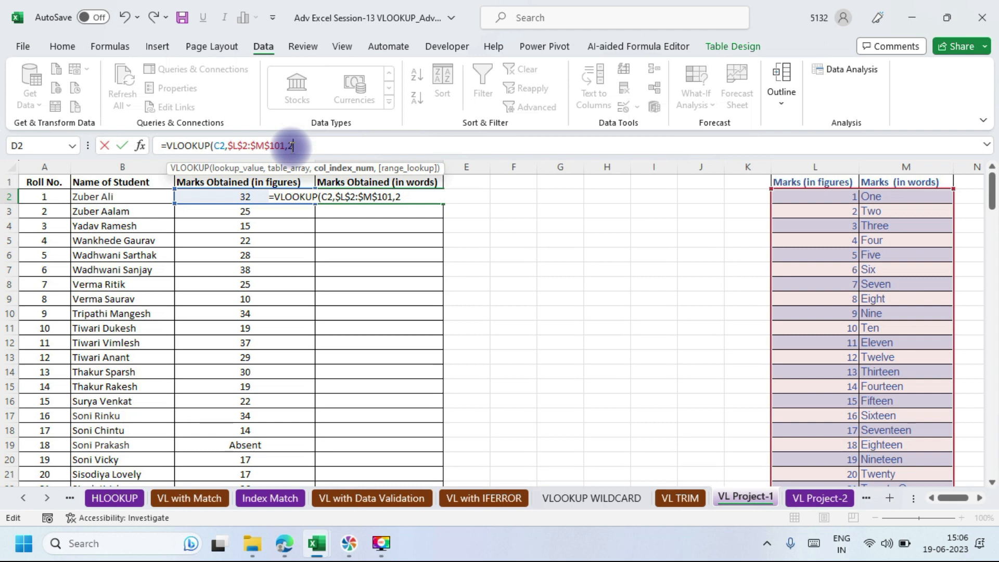
{"action": "type", "text": "0)"}
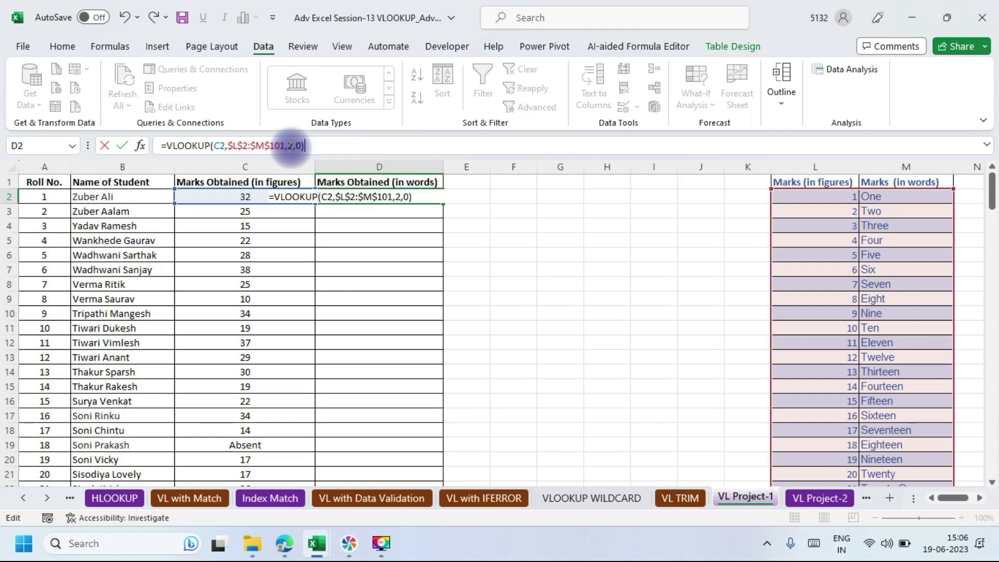
{"action": "key", "text": "Return"}
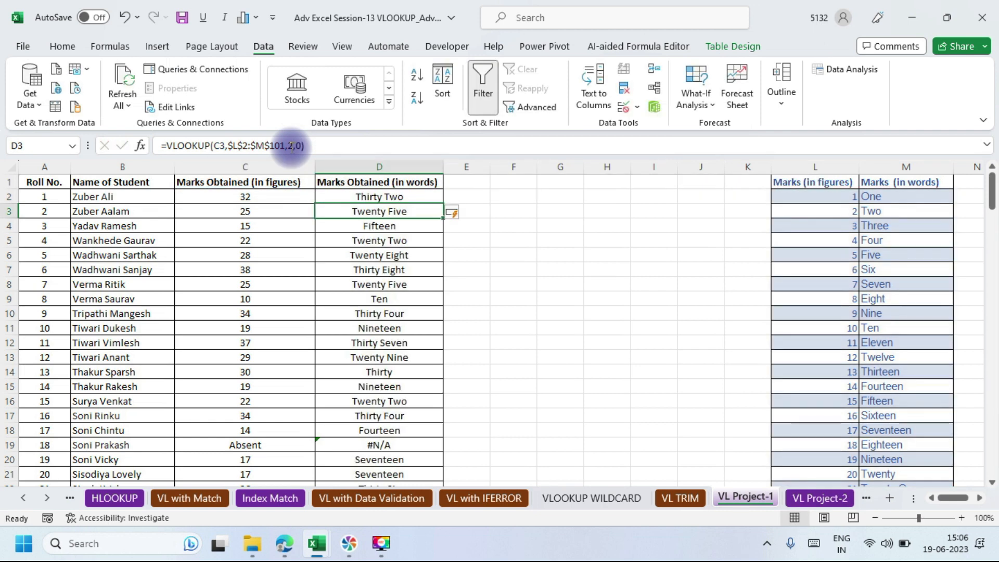
Review the #N/A results in the Marks Obtained (in words) column and fill cell D19 with orange.
{"action": "left_click", "coordinate": [381, 446]}
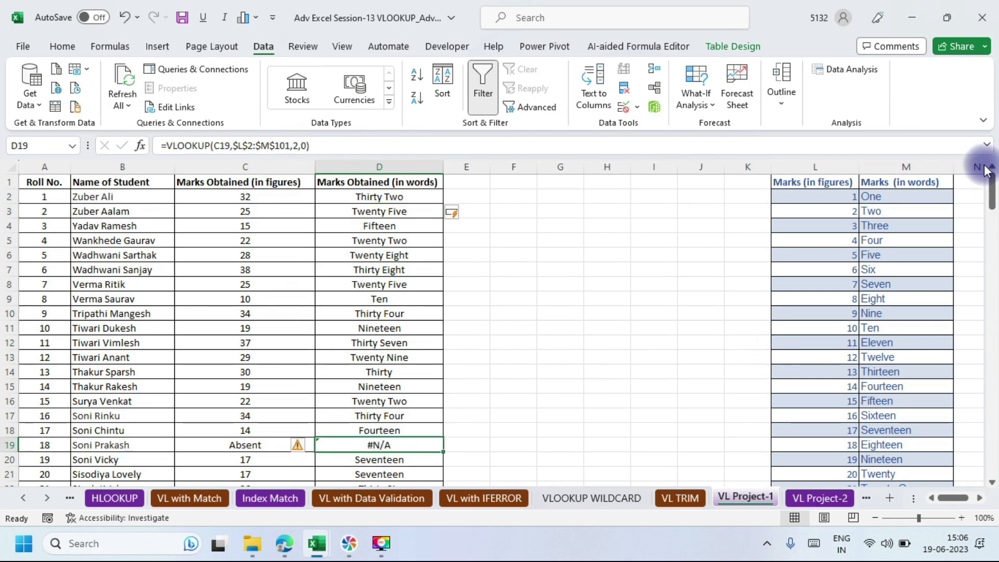
{"action": "left_click_drag", "start_coordinate": [992, 189], "coordinate": [993, 241]}
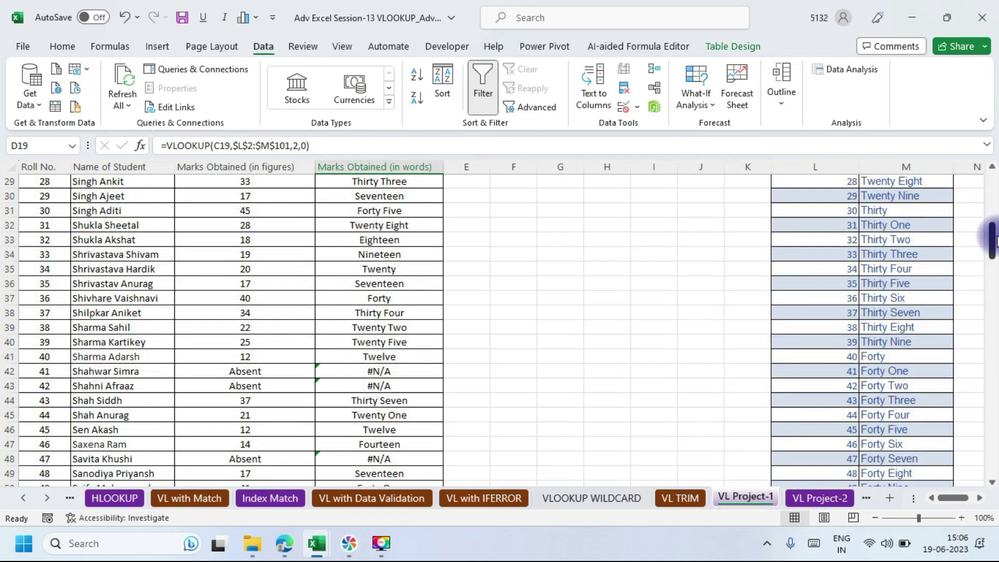
{"action": "left_click", "coordinate": [407, 373]}
{"action": "left_click", "coordinate": [409, 383]}
{"action": "left_click_drag", "start_coordinate": [992, 244], "coordinate": [994, 182]}
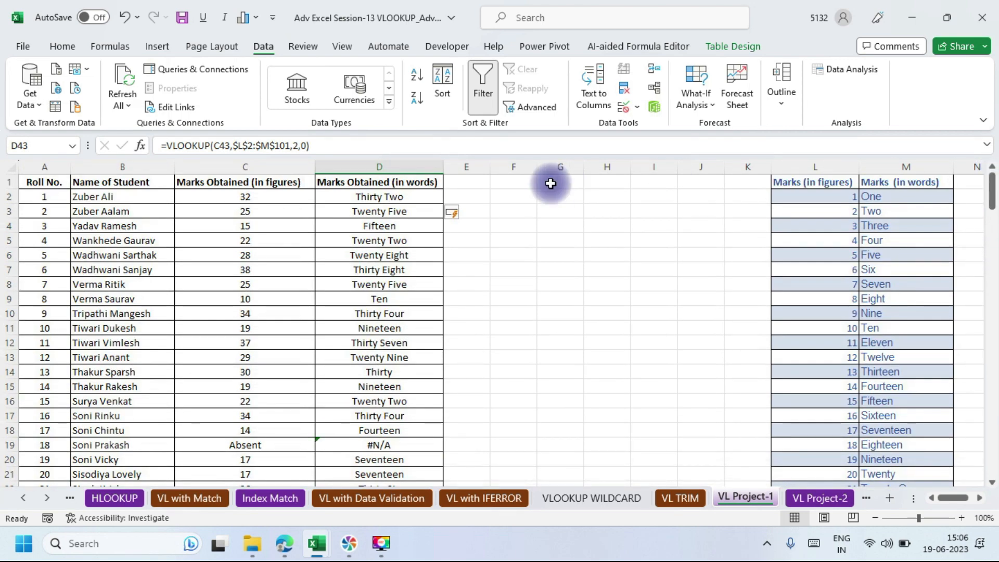
{"action": "left_click", "coordinate": [376, 441]}
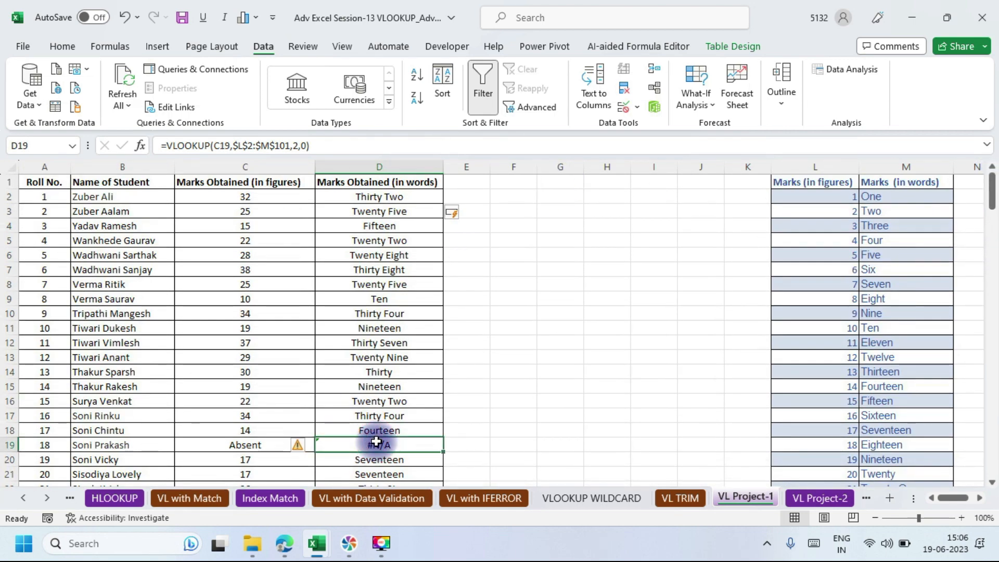
{"action": "left_click", "coordinate": [60, 48]}
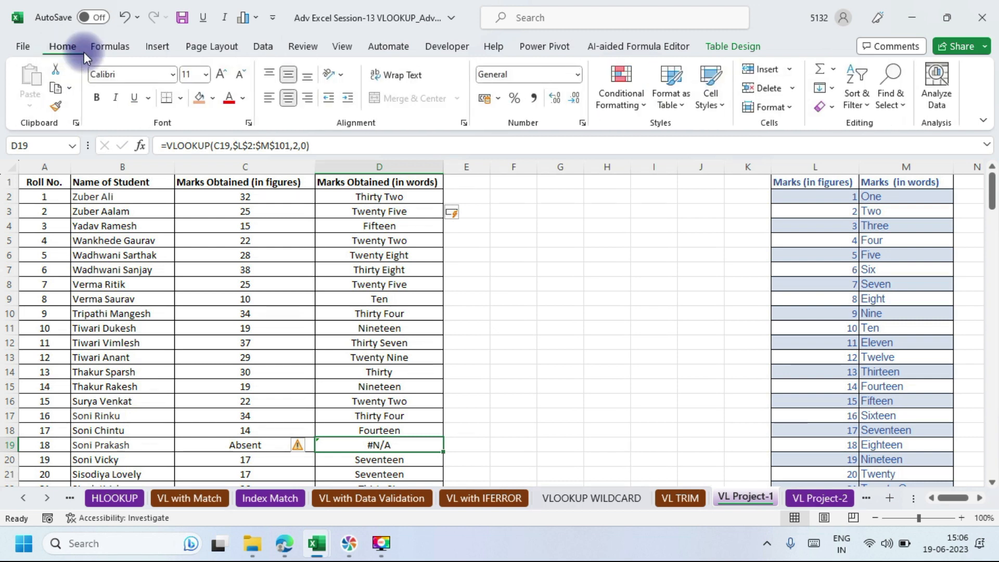
{"action": "left_click", "coordinate": [202, 102]}
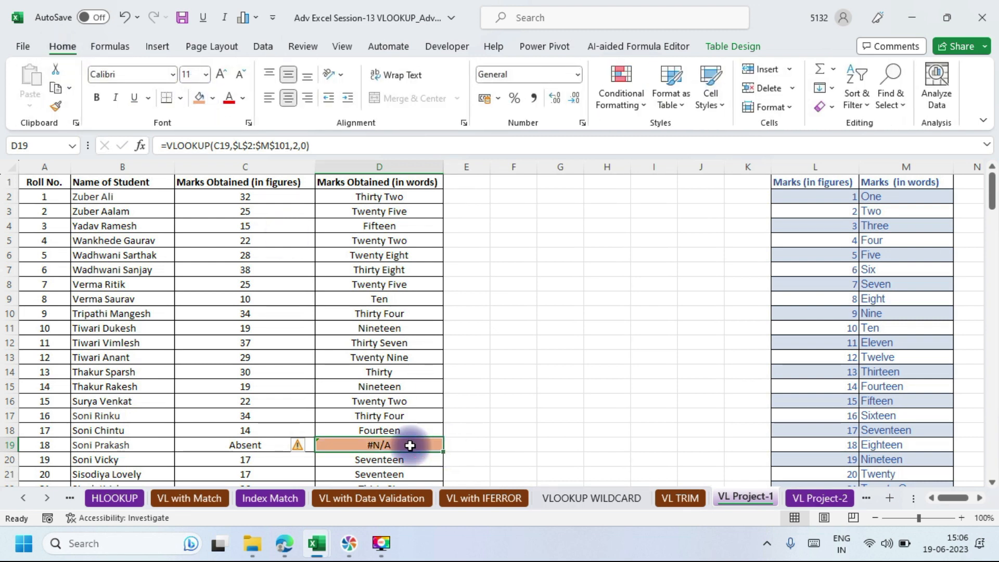
{"action": "key", "text": "alt+Tab"}
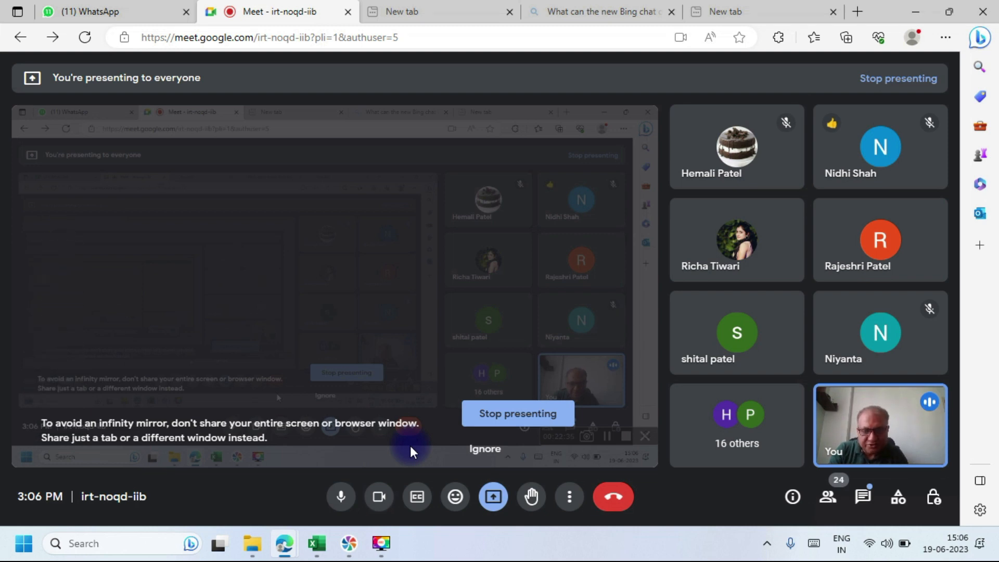
{"action": "key", "text": "alt+Tab"}
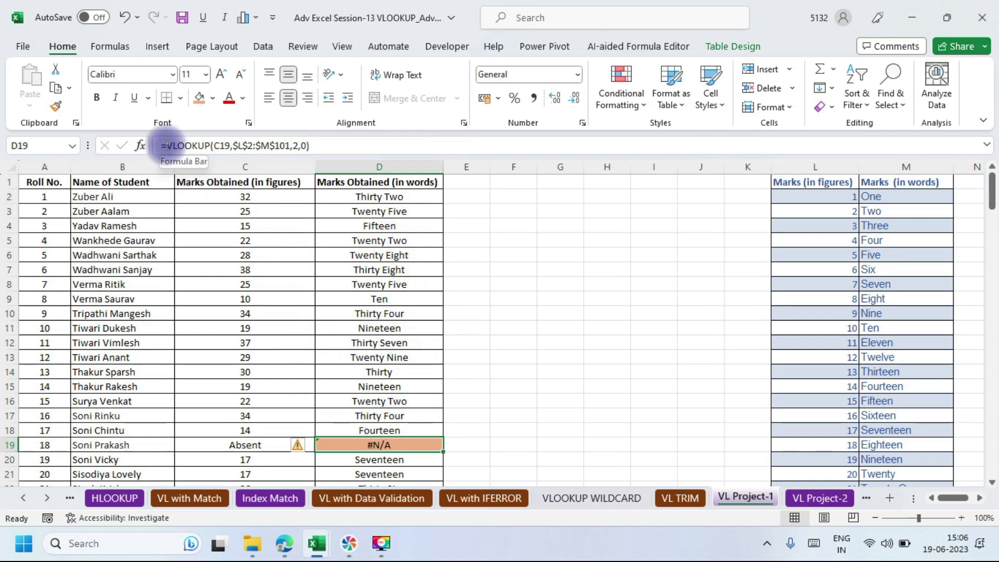
Wrap the VLOOKUP in D19 in IFERROR with "Absent" as the error value and check the results down the column.
{"action": "left_click", "coordinate": [166, 146]}
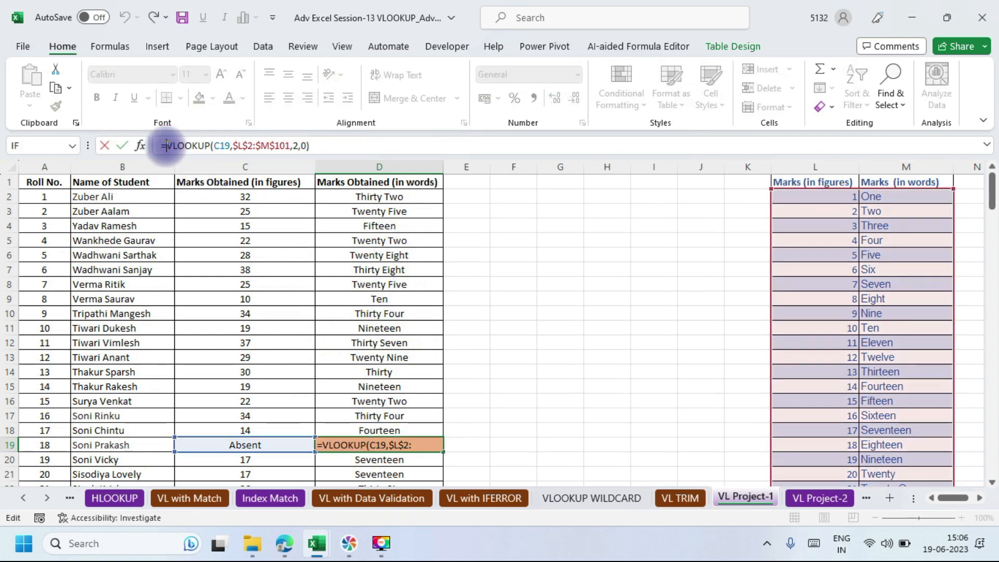
{"action": "type", "text": "ife"}
{"action": "key", "text": "Tab"}
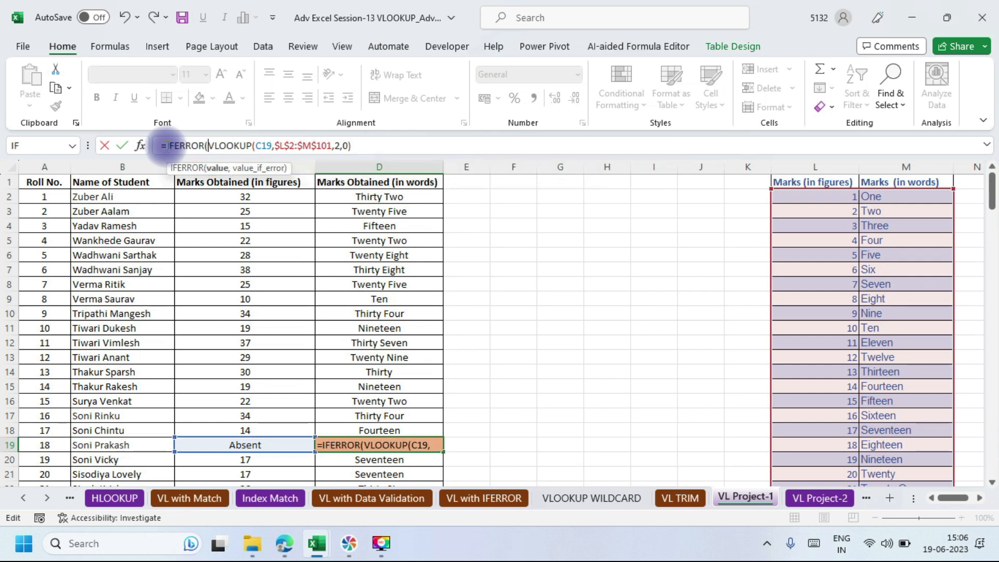
{"action": "left_click", "coordinate": [375, 139]}
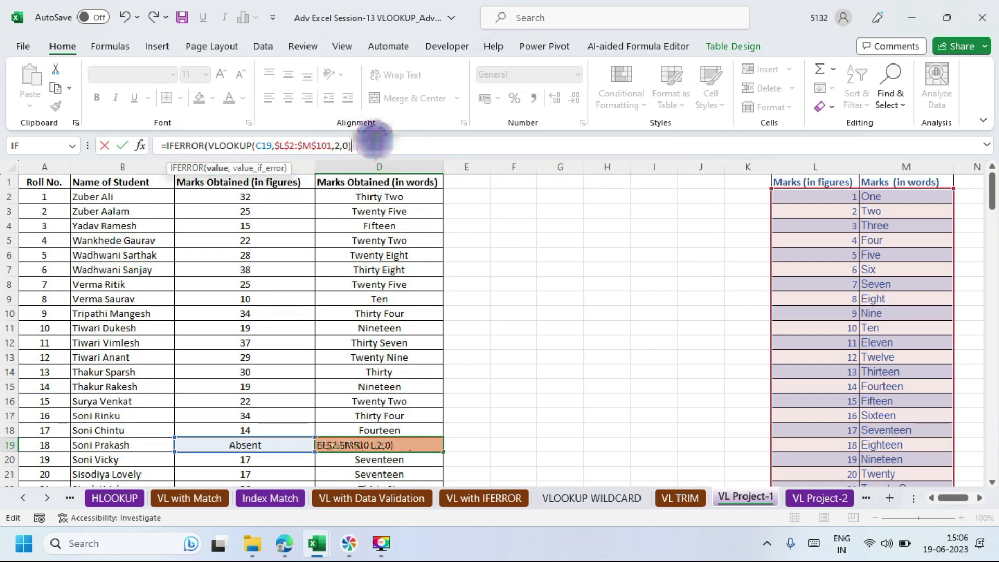
{"action": "type", "text": ",\"Absent"}
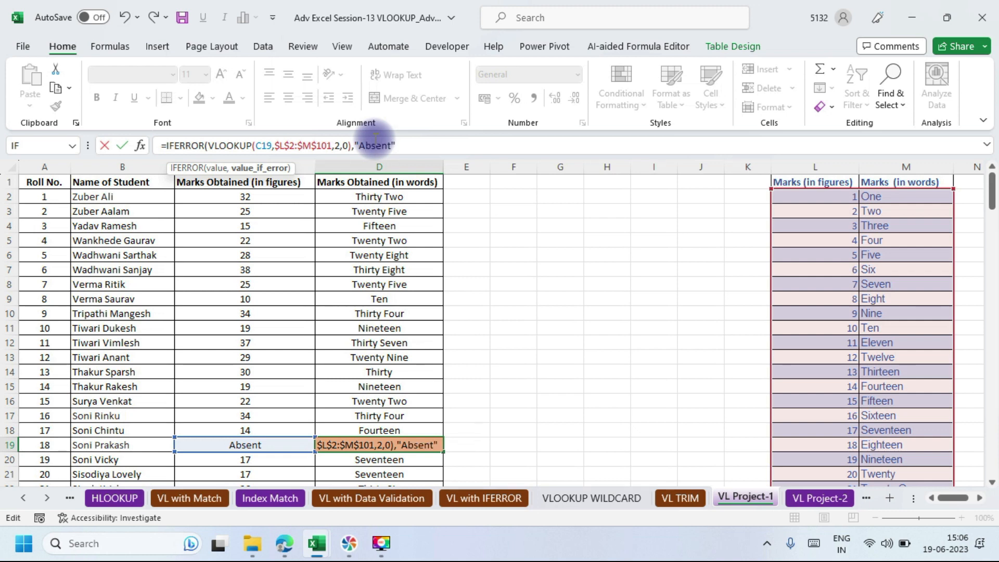
{"action": "type", "text": "\")"}
{"action": "key", "text": "Return"}
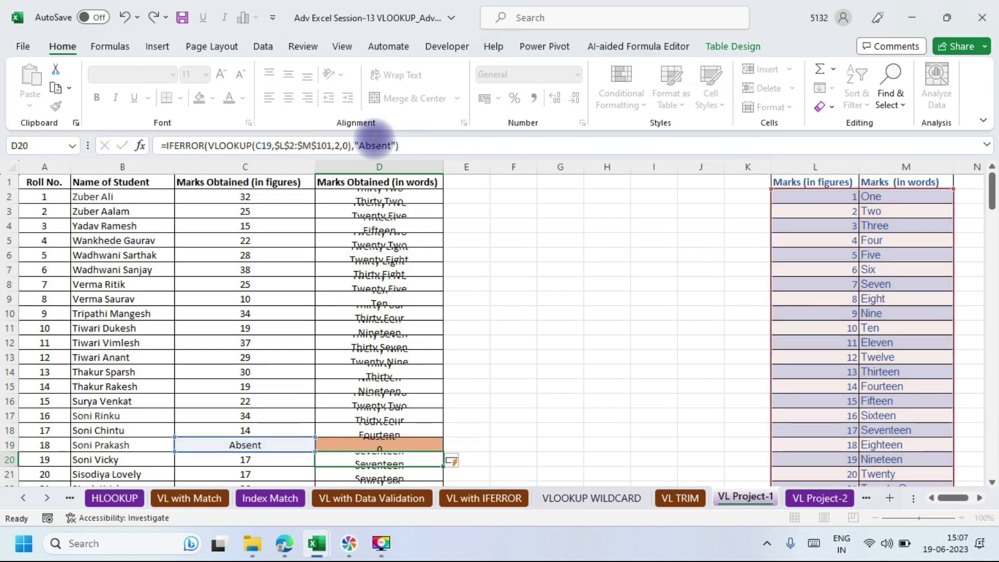
{"action": "left_click", "coordinate": [379, 445]}
{"action": "left_click_drag", "start_coordinate": [991, 190], "coordinate": [991, 255]}
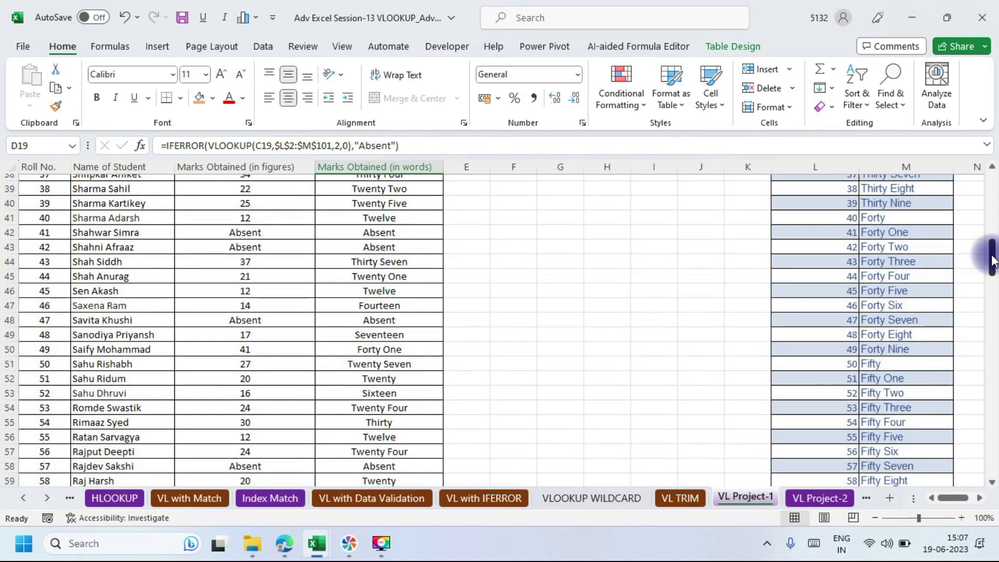
{"action": "left_click_drag", "start_coordinate": [992, 253], "coordinate": [980, 82]}
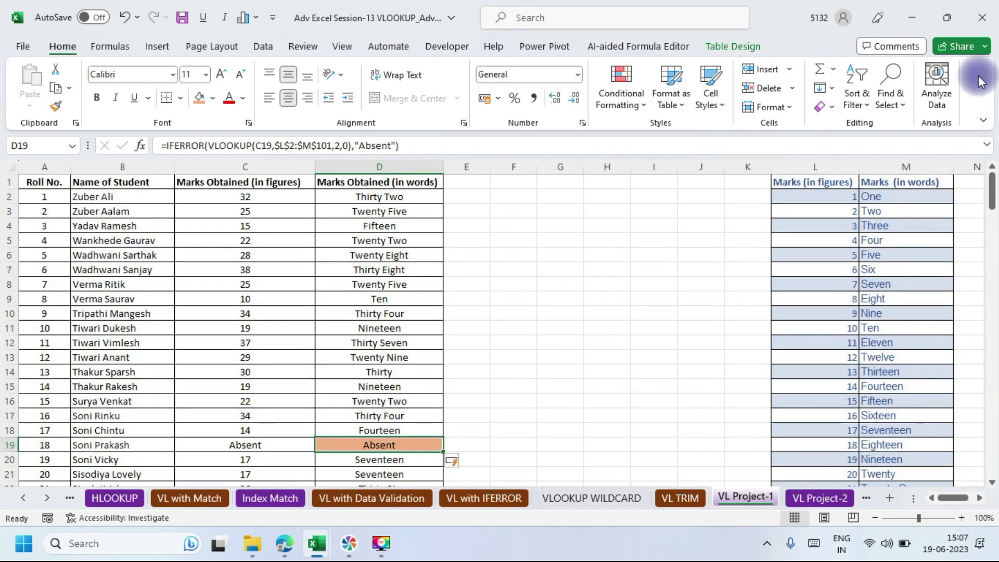
{"action": "key", "text": "alt+Tab"}
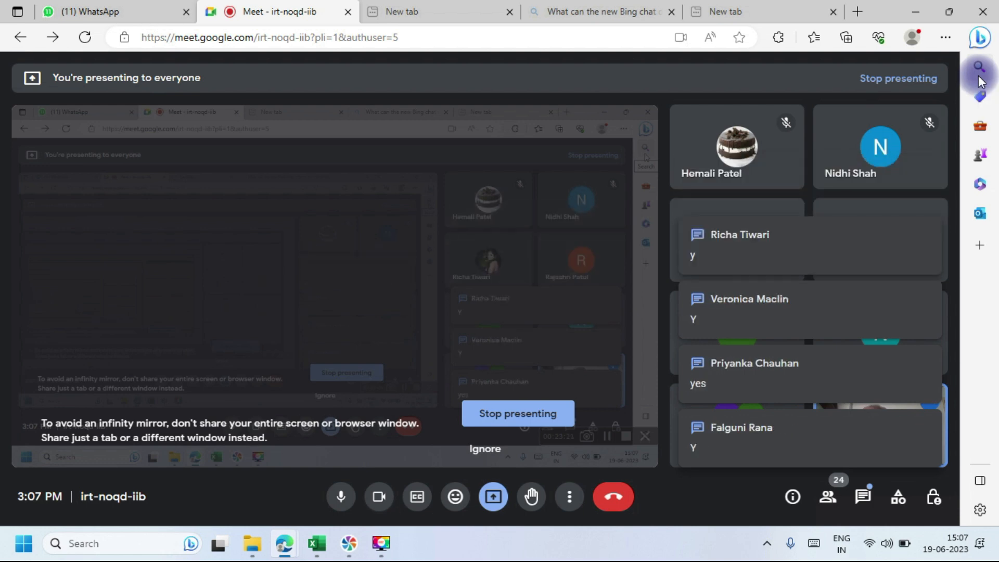
{"action": "key", "text": "alt+Tab"}
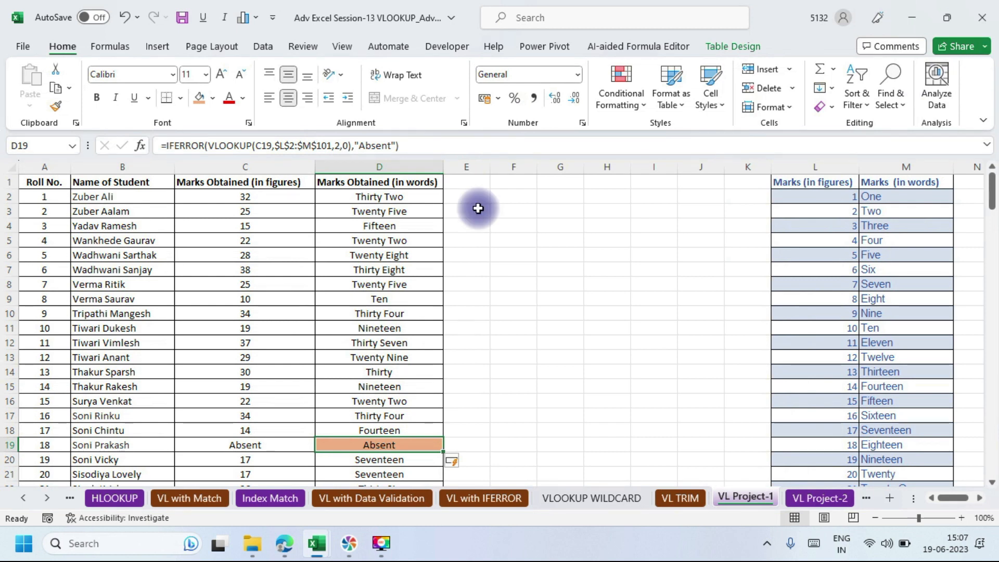
Clear all formulas in the Marks Obtained (in words) column from D2 down to the last student row.
{"action": "left_click", "coordinate": [354, 197]}
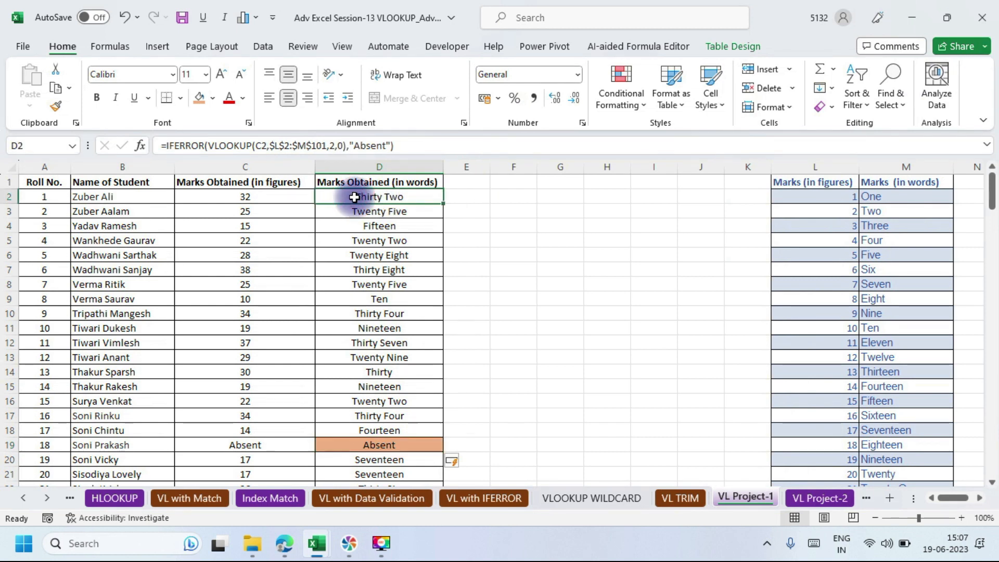
{"action": "key", "text": "ctrl+shift+Down"}
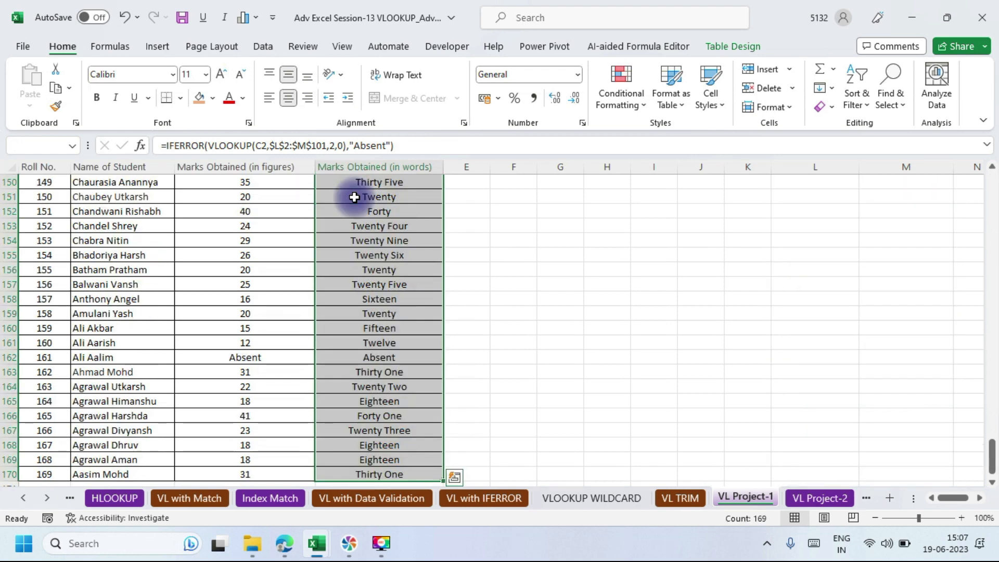
{"action": "key", "text": "Delete"}
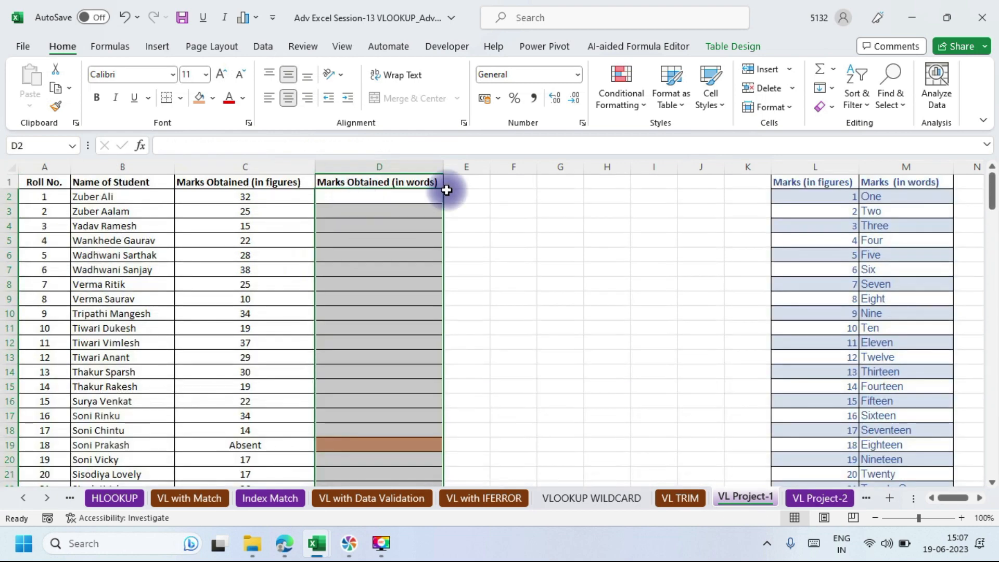
Copy the marks lookup table, L1:M101 with its headers, into cell A1 of a new blank workbook.
{"action": "left_click", "coordinate": [818, 185]}
{"action": "key", "text": "shift+Right"}
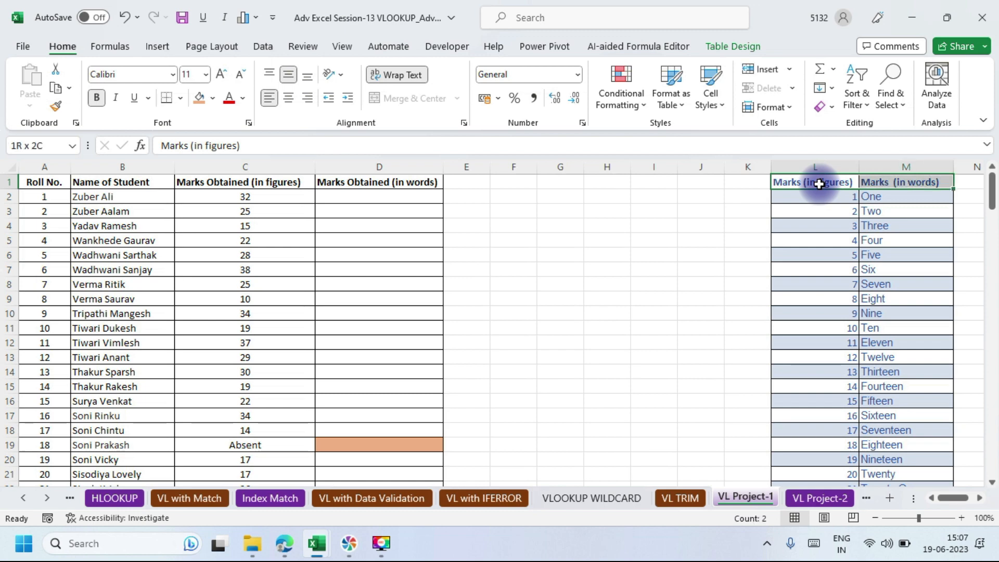
{"action": "key", "text": "ctrl+shift+Down"}
{"action": "key", "text": "ctrl+c"}
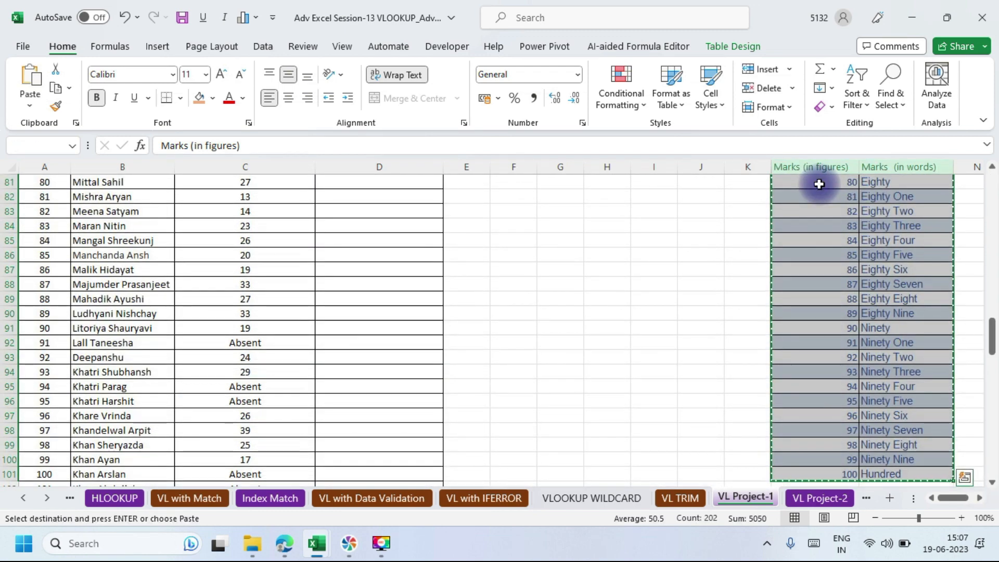
{"action": "key", "text": "ctrl+n"}
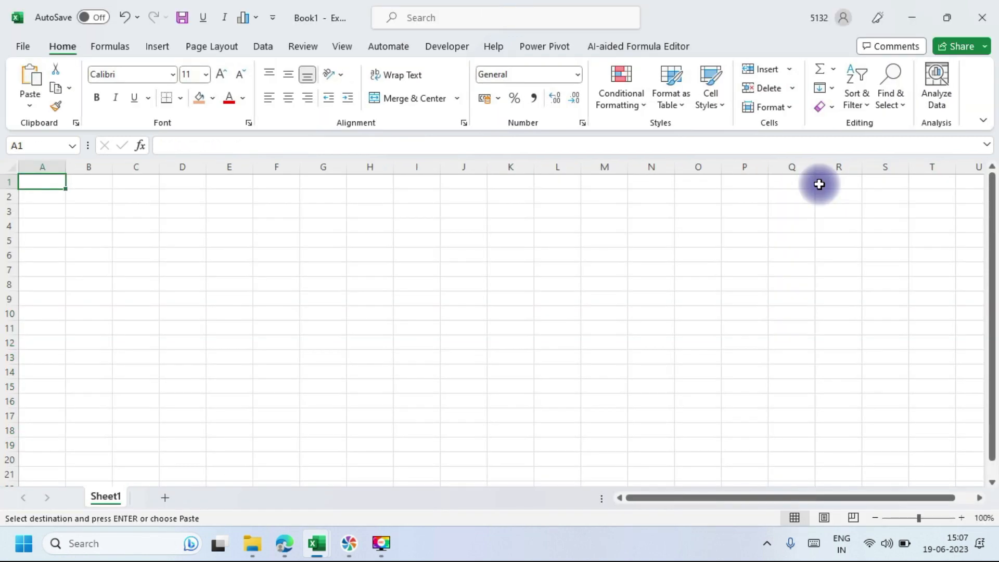
{"action": "key", "text": "ctrl+v"}
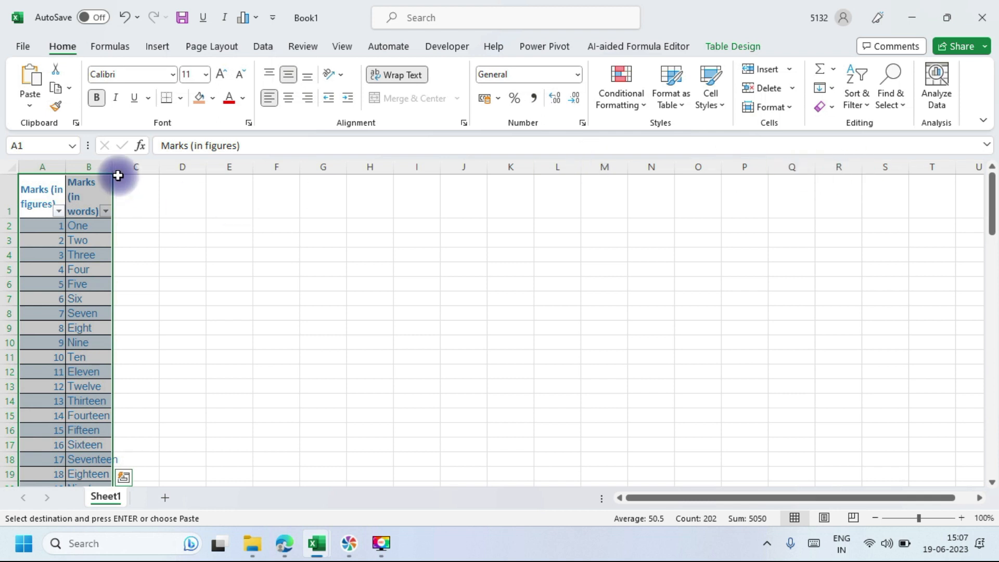
Widen columns A and B of the pasted table and fit row 1's height to its single-line headers.
{"action": "left_click_drag", "start_coordinate": [113, 166], "coordinate": [231, 170]}
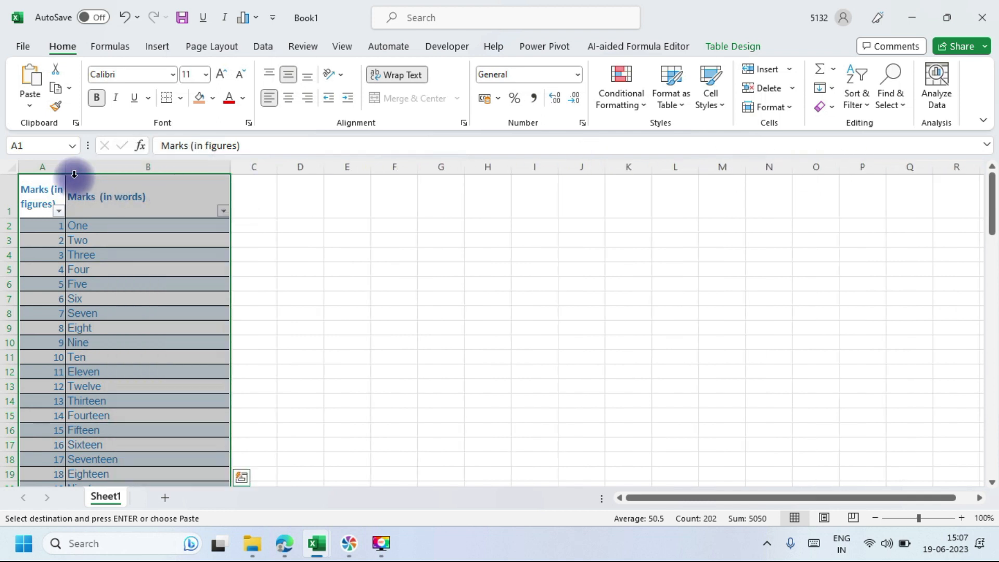
{"action": "left_click_drag", "start_coordinate": [63, 167], "coordinate": [144, 167]}
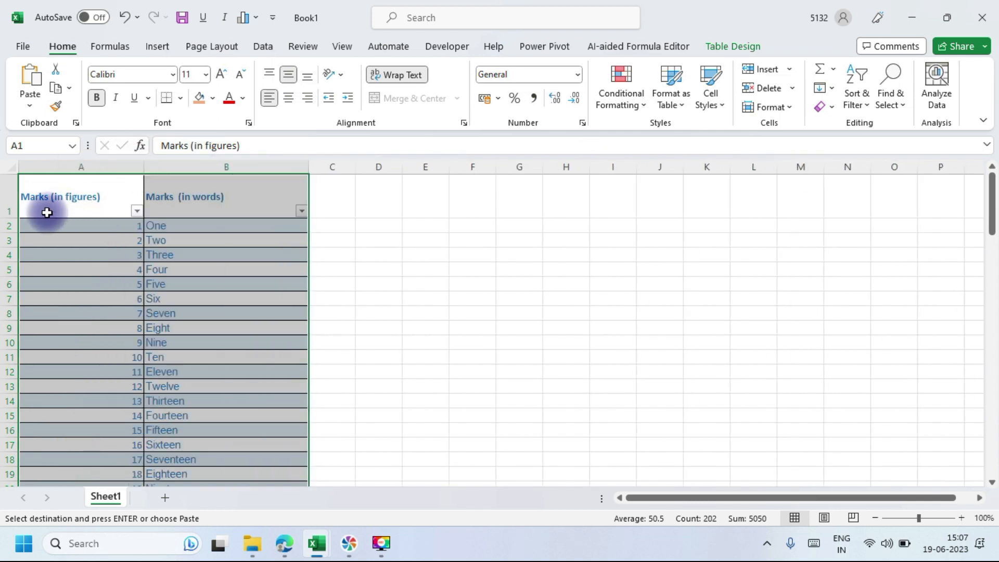
{"action": "double_click", "coordinate": [10, 218]}
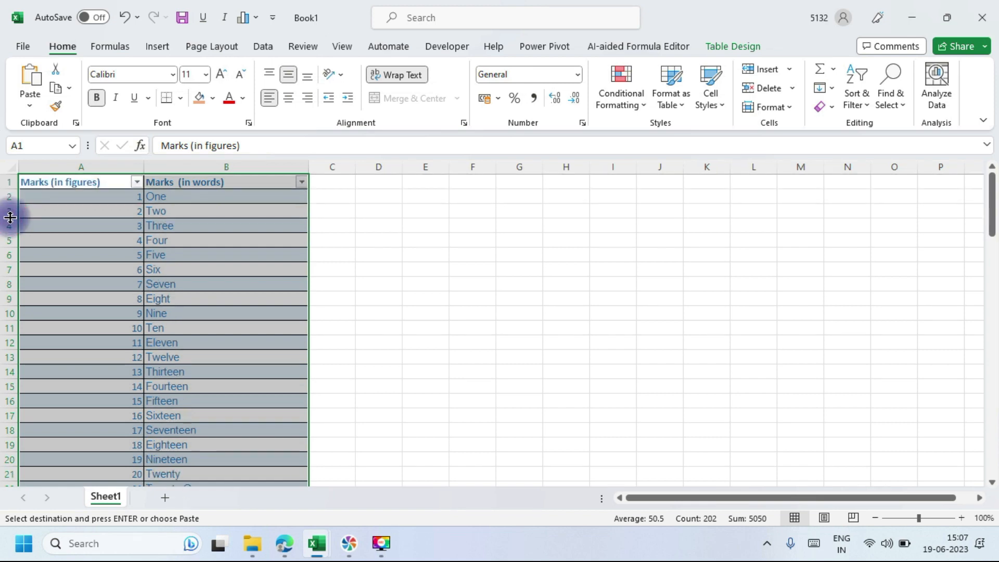
Return to the marks workbook and hide columns L and M holding the original lookup table on the VL Project-1 sheet.
{"action": "key", "text": "alt+Tab"}
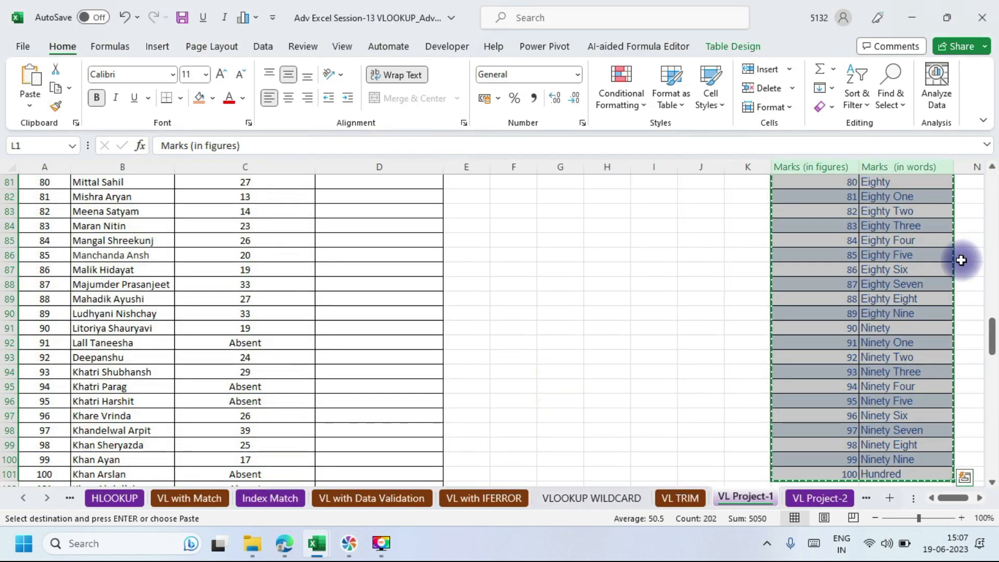
{"action": "left_click_drag", "start_coordinate": [993, 346], "coordinate": [994, 86]}
{"action": "left_click_drag", "start_coordinate": [796, 165], "coordinate": [896, 167]}
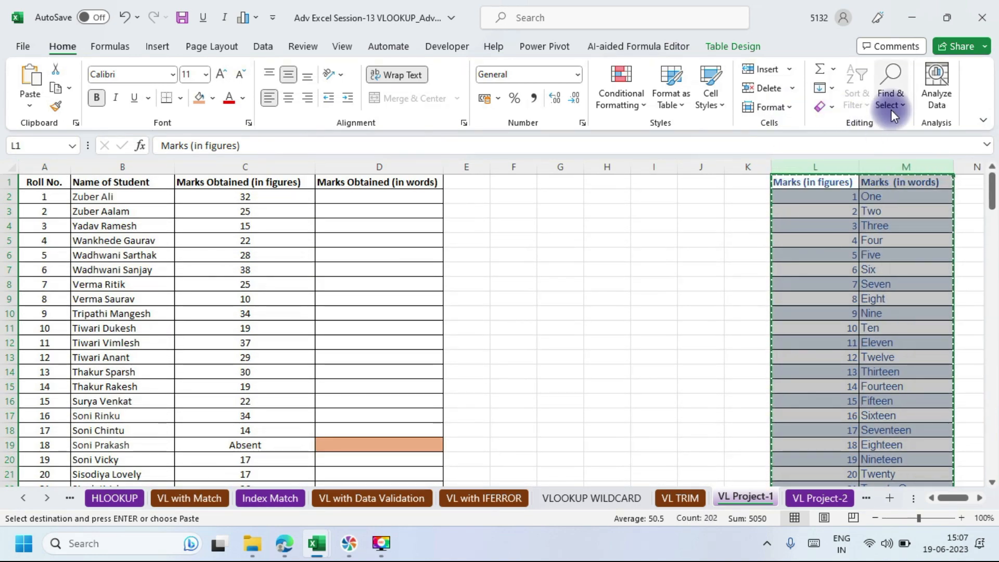
{"action": "left_click", "coordinate": [792, 105]}
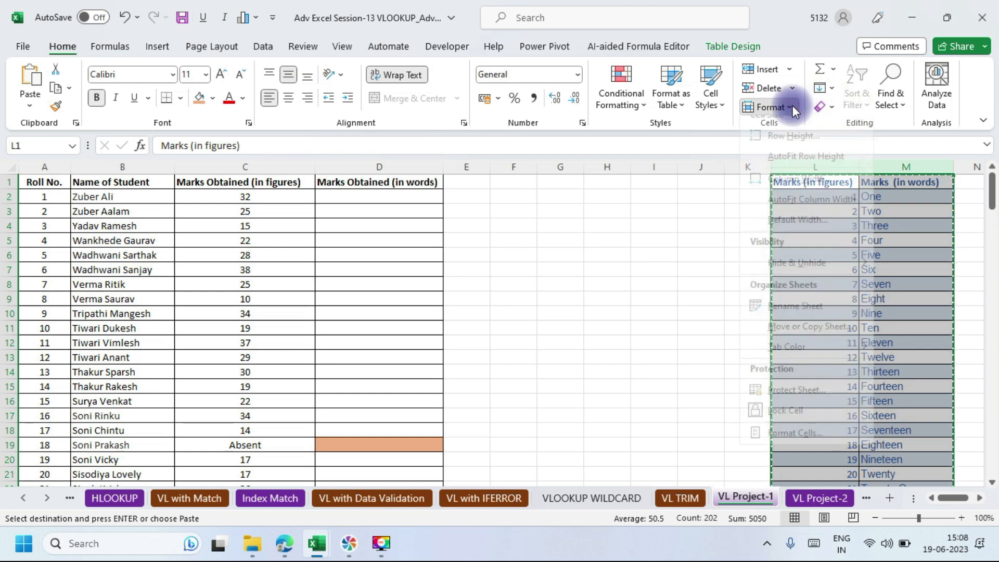
{"action": "mouse_move", "coordinate": [815, 278]}
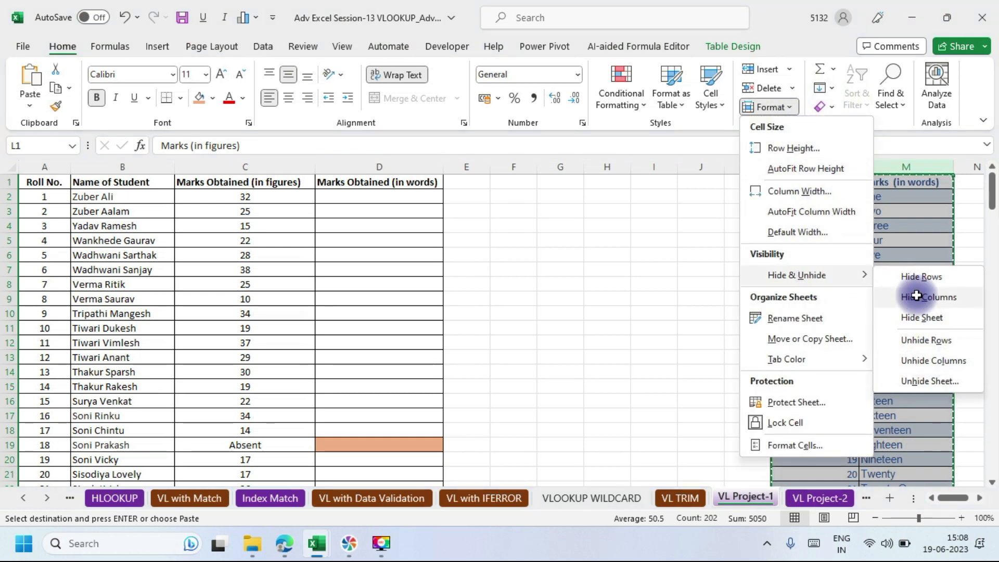
{"action": "left_click", "coordinate": [917, 297]}
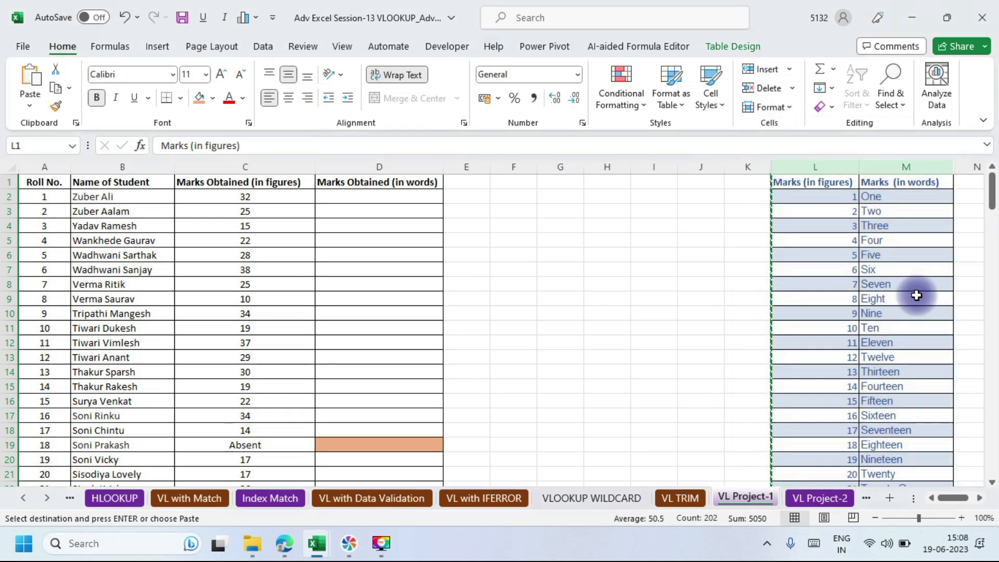
{"action": "left_click", "coordinate": [656, 250]}
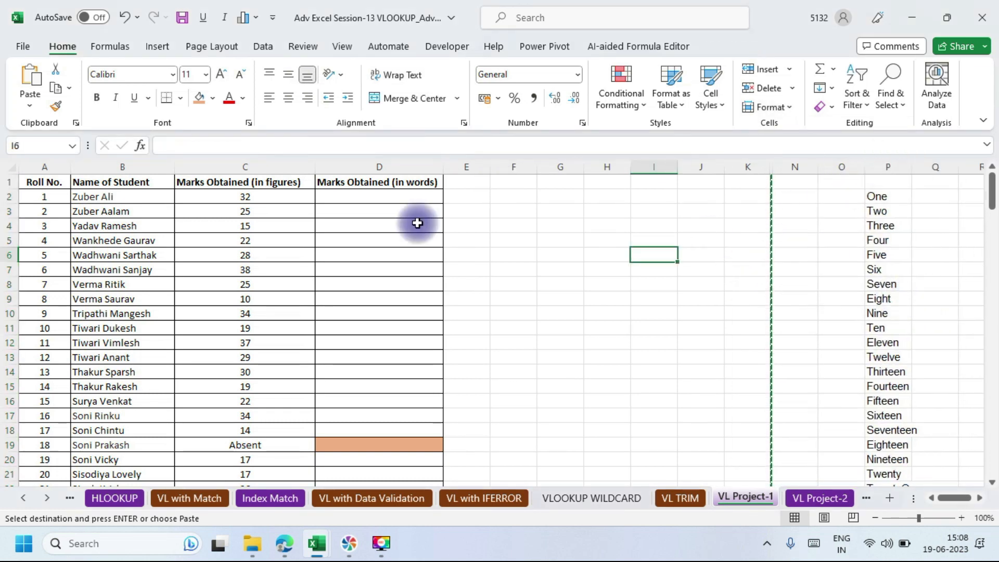
Select D2 in the Marks Obtained (in words) column and view the copied lookup table in Book1.
{"action": "left_click", "coordinate": [349, 197]}
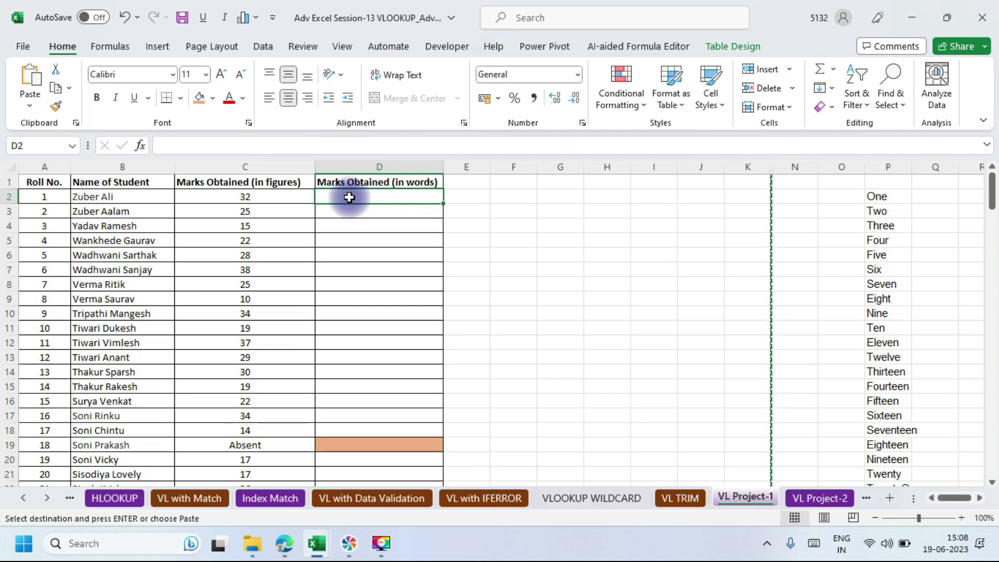
{"action": "key", "text": "alt+Tab"}
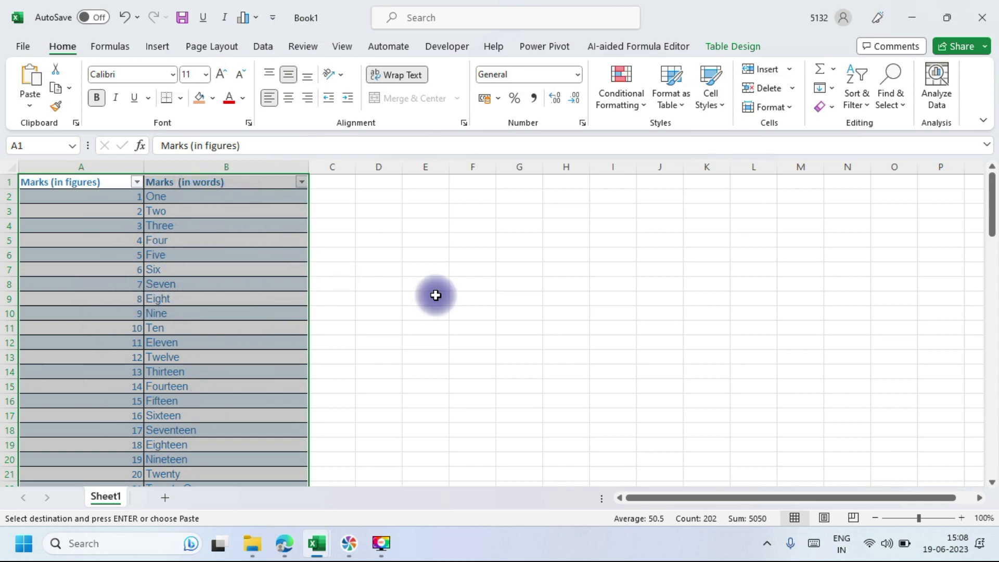
{"action": "key", "text": "alt+Tab"}
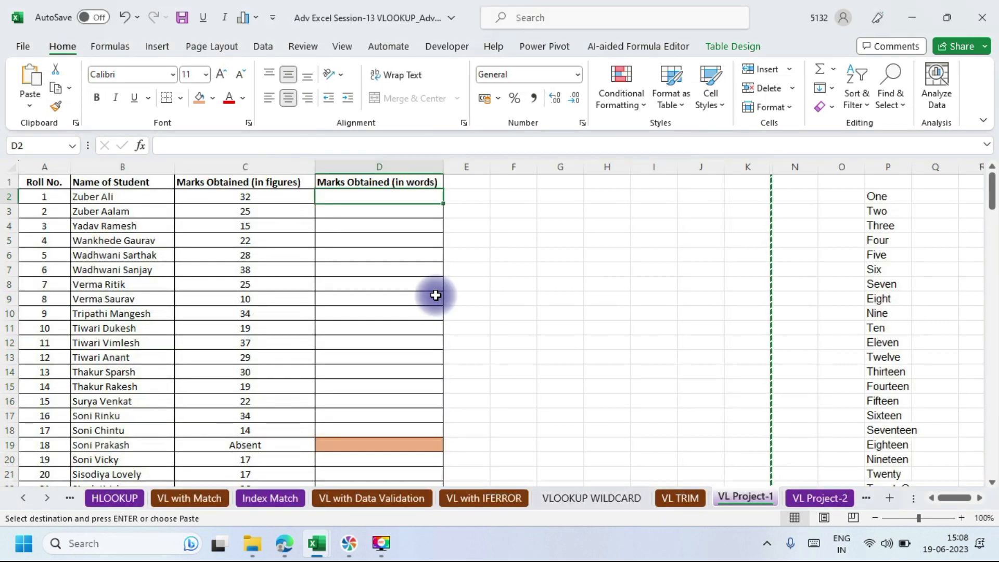
{"action": "left_click", "coordinate": [392, 200]}
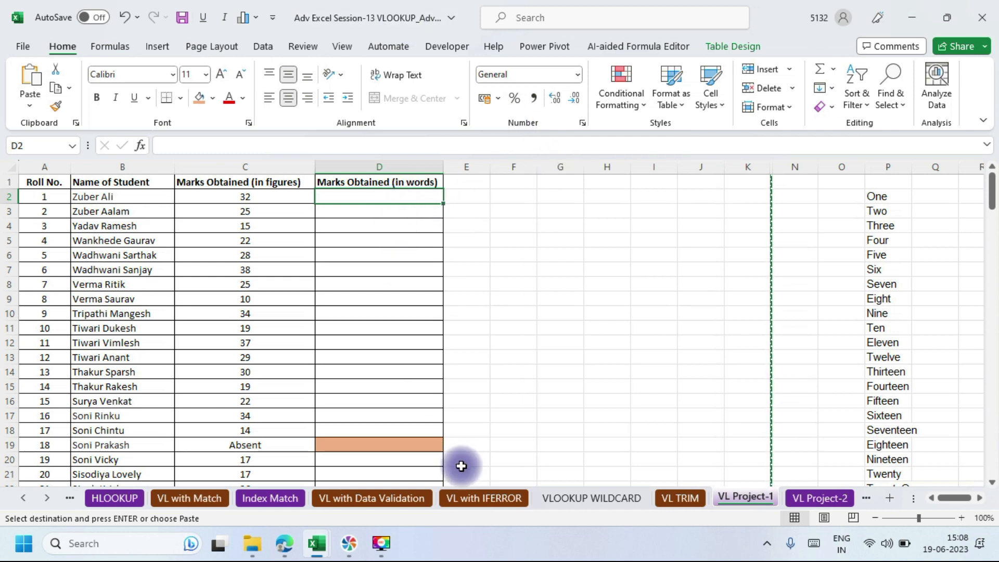
Switch to the Google Meet call in the browser to check the chat, and return to the marks workbook.
{"action": "mouse_move", "coordinate": [284, 553]}
{"action": "left_click", "coordinate": [220, 495]}
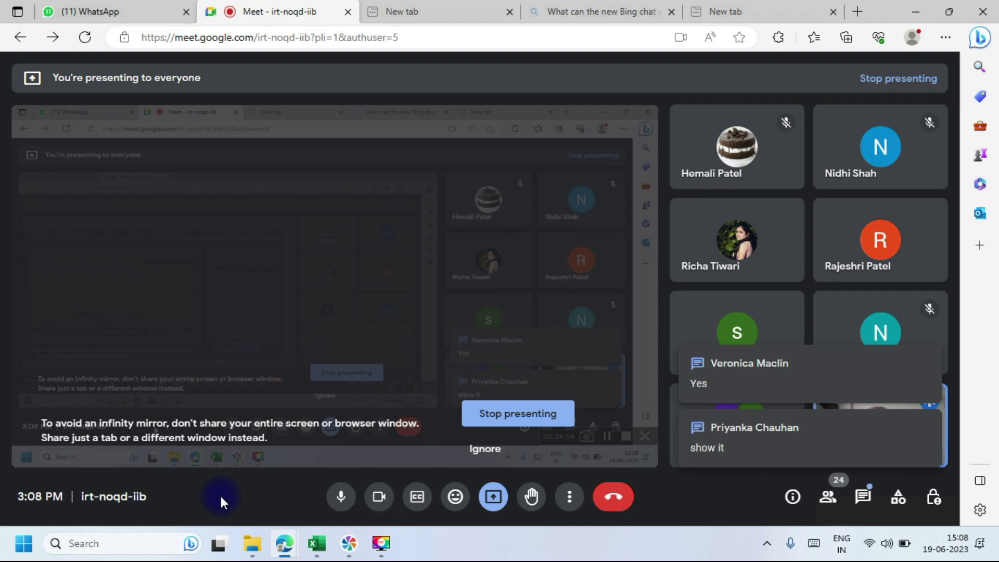
{"action": "key", "text": "alt+Tab"}
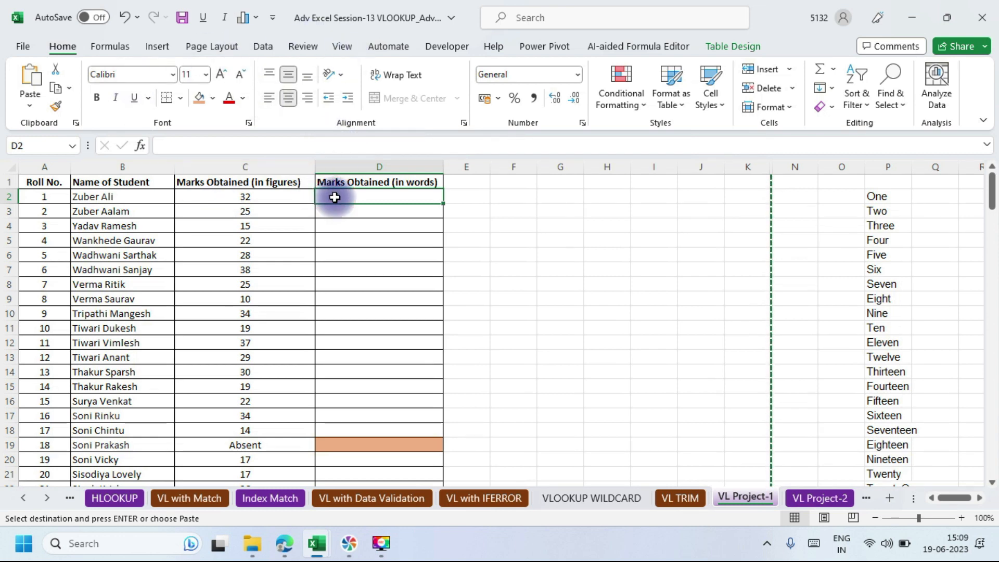
Enter a VLOOKUP in D2 that looks up C2 in Book1's Sheet1 range $A$2:$B$101, returning column 2 with match type 0.
{"action": "type", "text": "=vl"}
{"action": "key", "text": "Tab"}
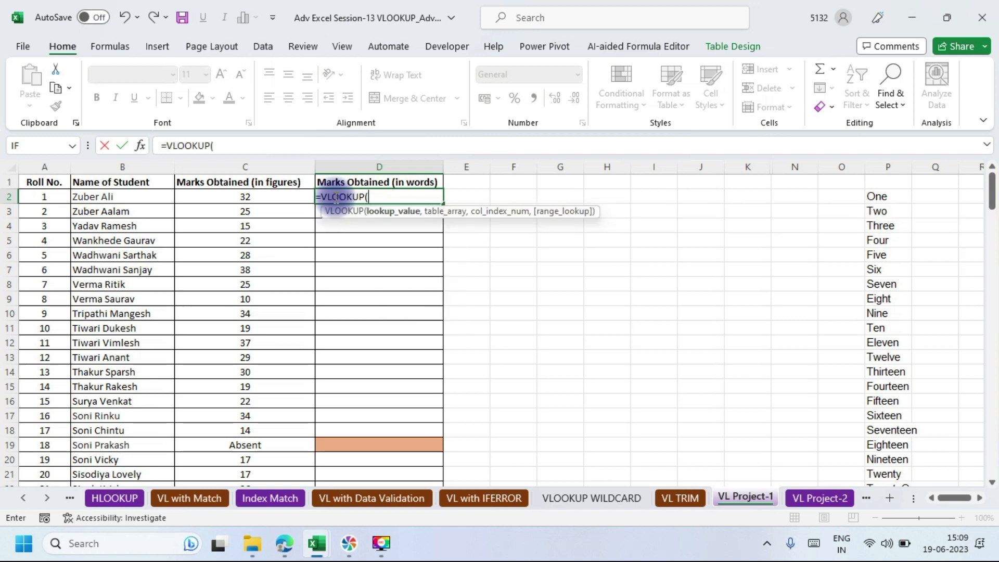
{"action": "left_click", "coordinate": [244, 196]}
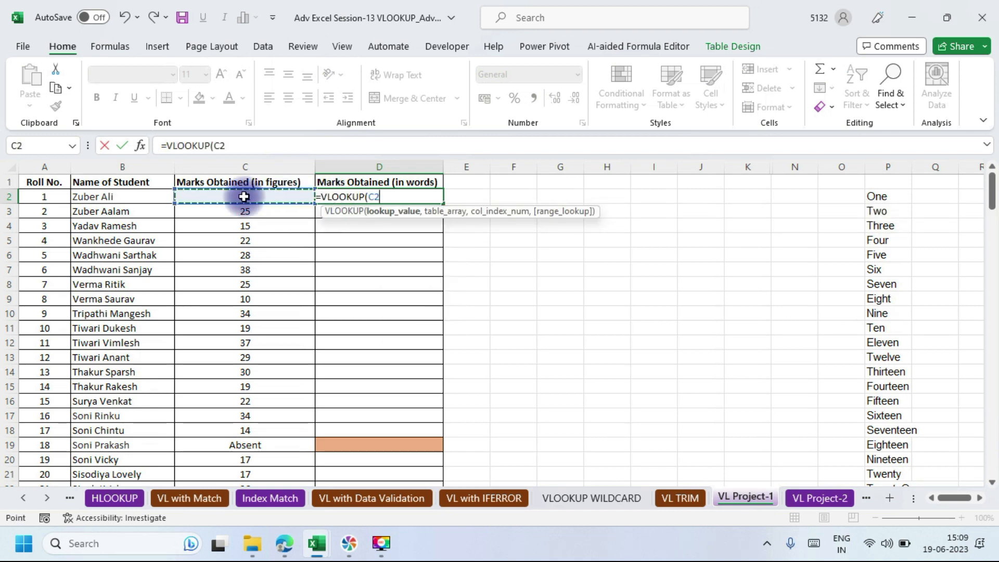
{"action": "type", "text": ","}
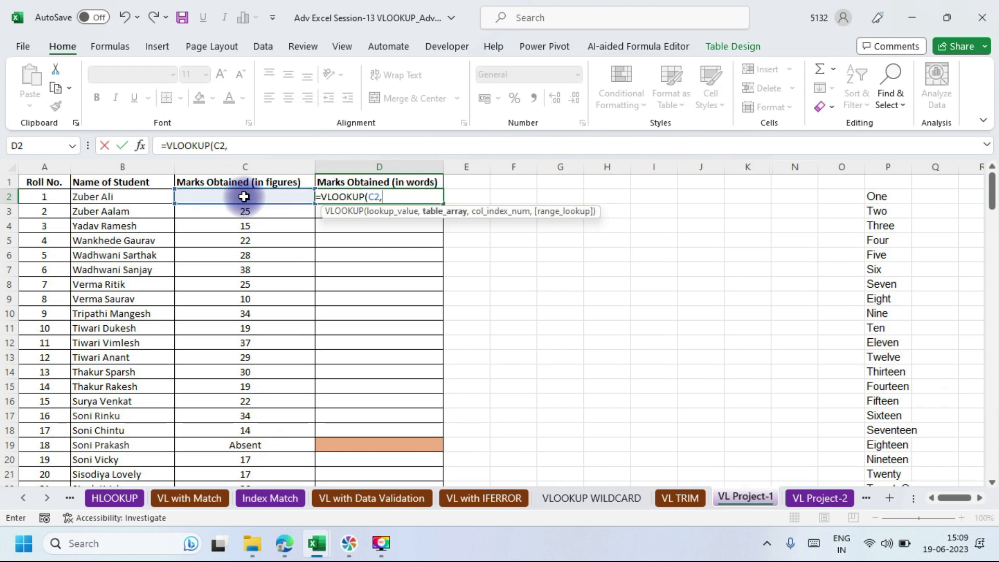
{"action": "mouse_move", "coordinate": [318, 555]}
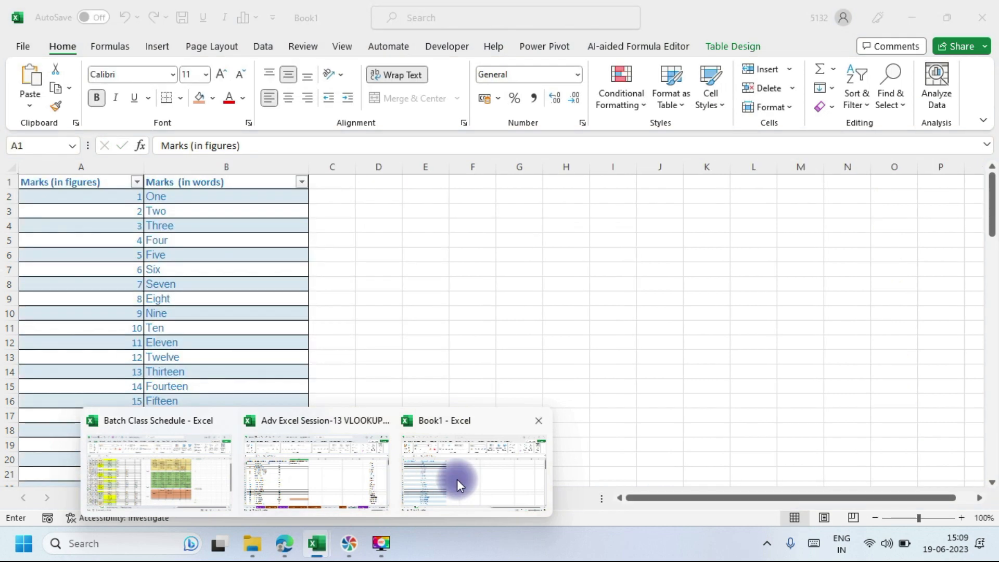
{"action": "left_click", "coordinate": [457, 479]}
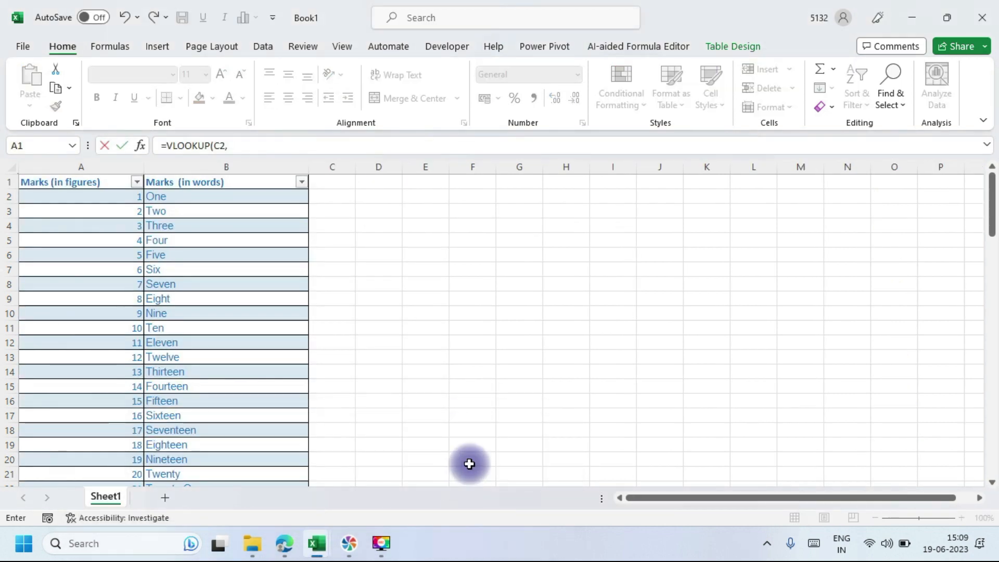
{"action": "left_click", "coordinate": [18, 169]}
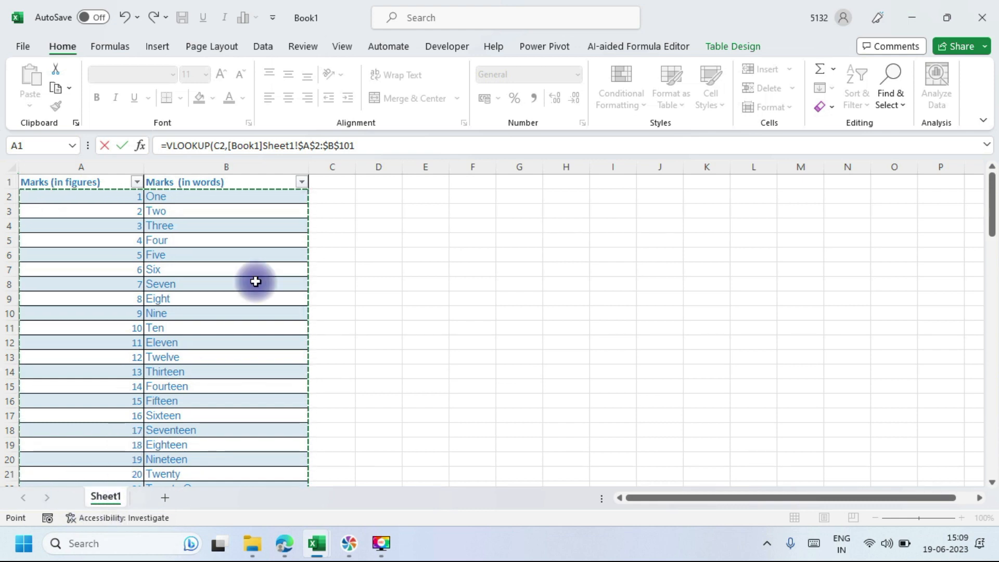
{"action": "left_click", "coordinate": [368, 147]}
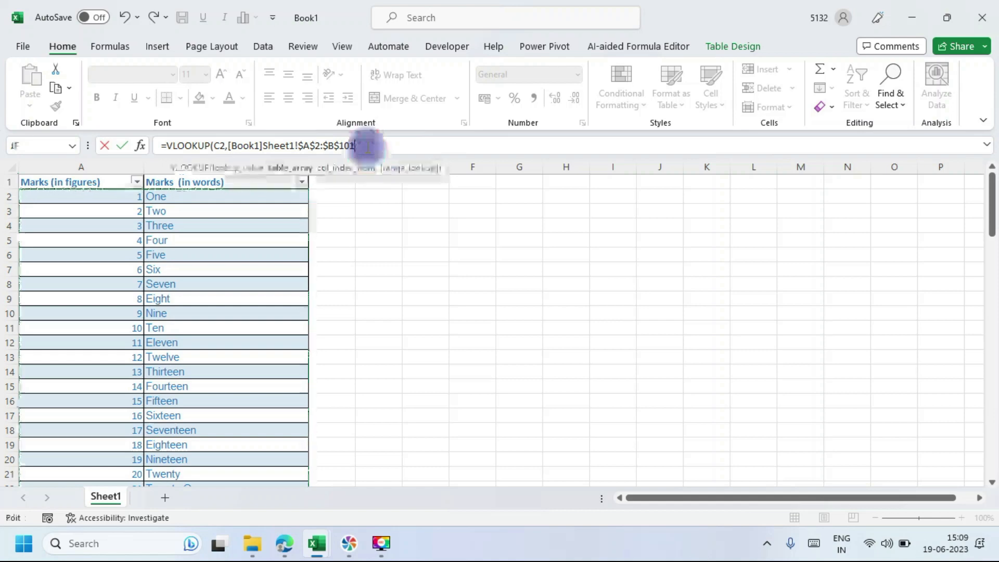
{"action": "type", "text": ","}
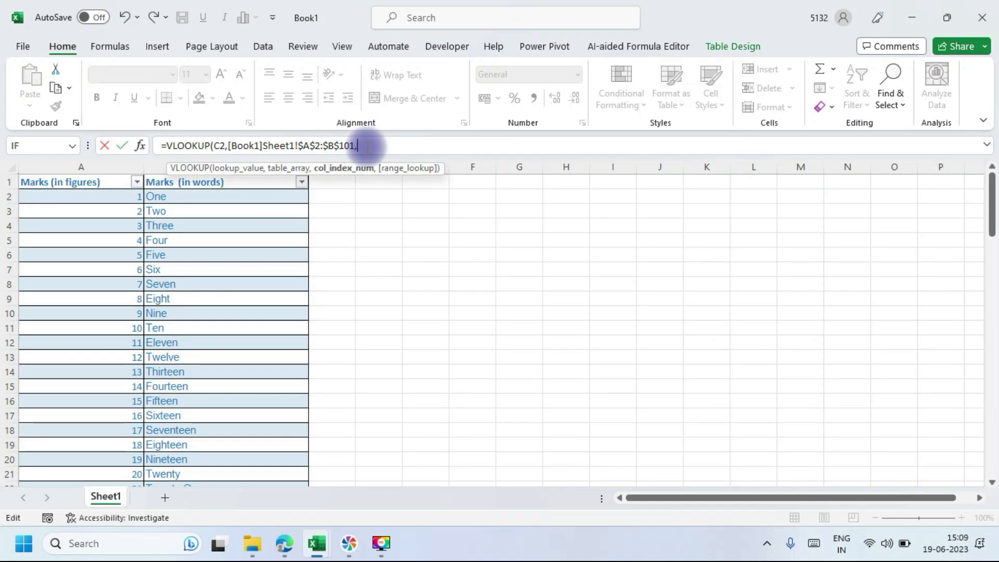
{"action": "type", "text": "2,"}
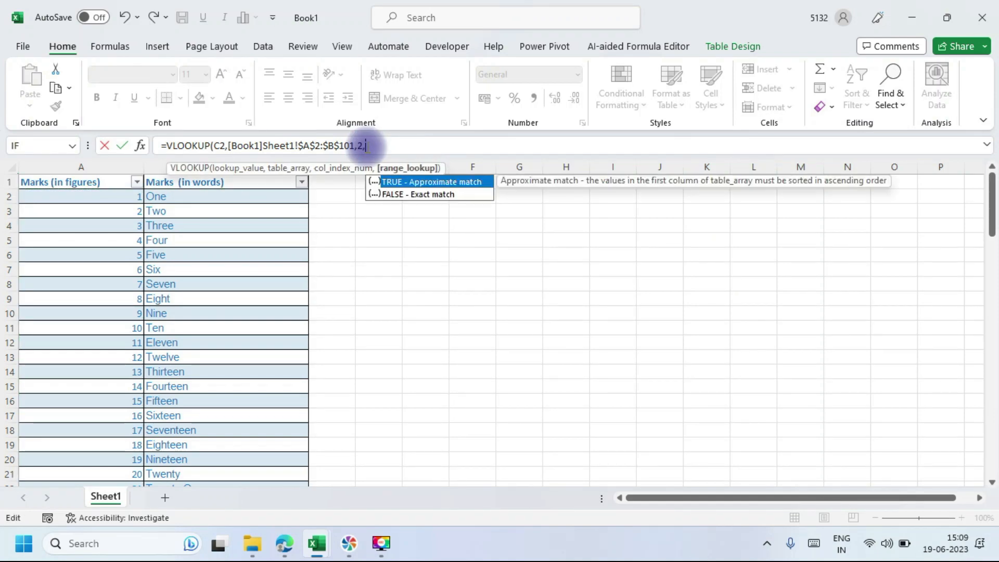
{"action": "type", "text": "0)"}
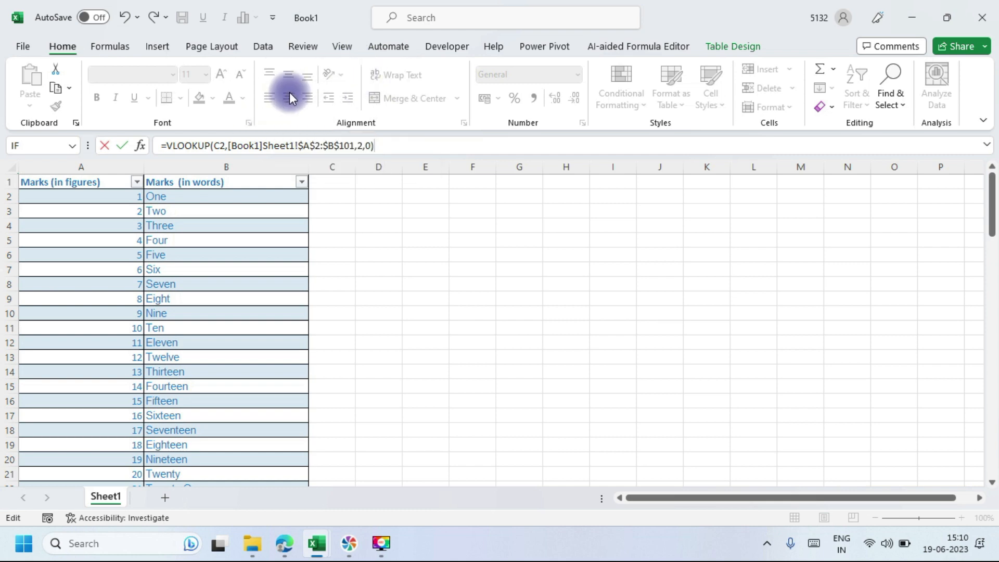
{"action": "key", "text": "Return"}
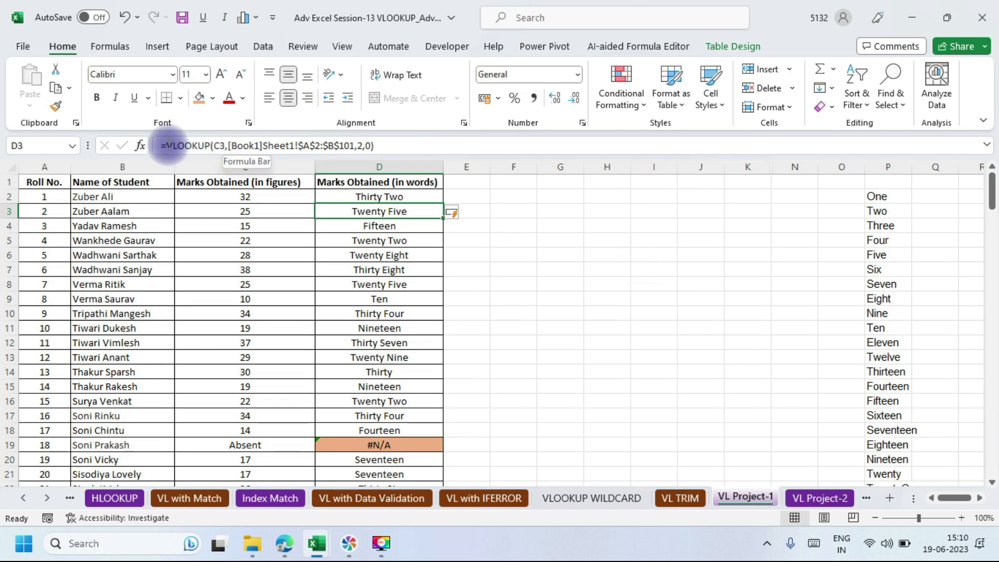
Wrap the VLOOKUP in D3 in IFERROR with "Absent" as the error value.
{"action": "left_click", "coordinate": [167, 146]}
{"action": "type", "text": "i"}
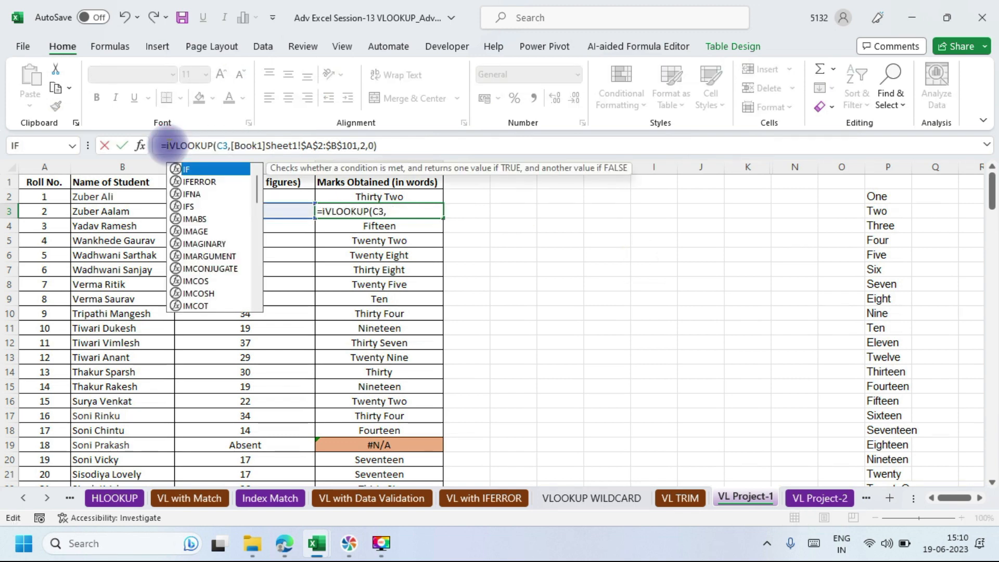
{"action": "type", "text": "ferr"}
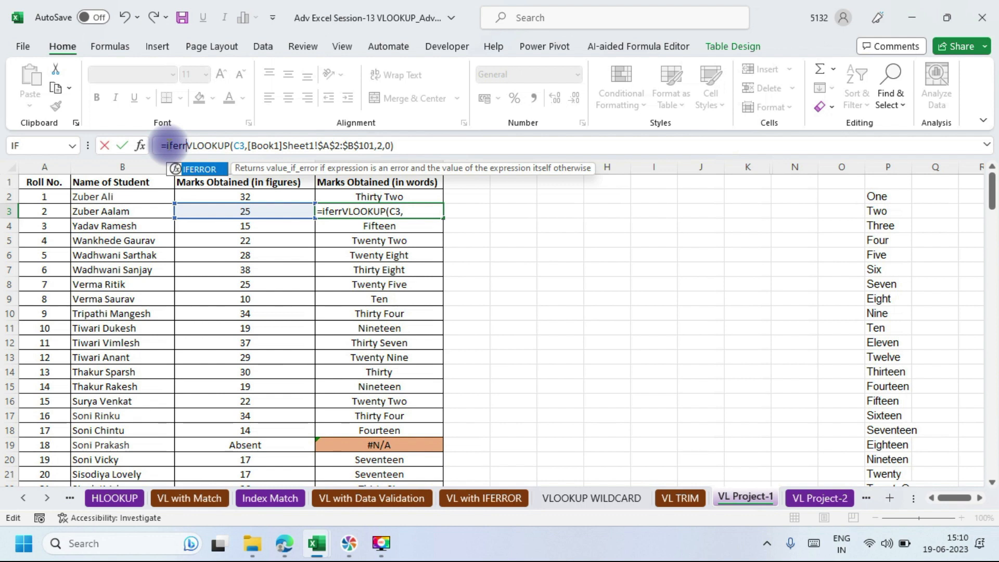
{"action": "double_click", "coordinate": [203, 169]}
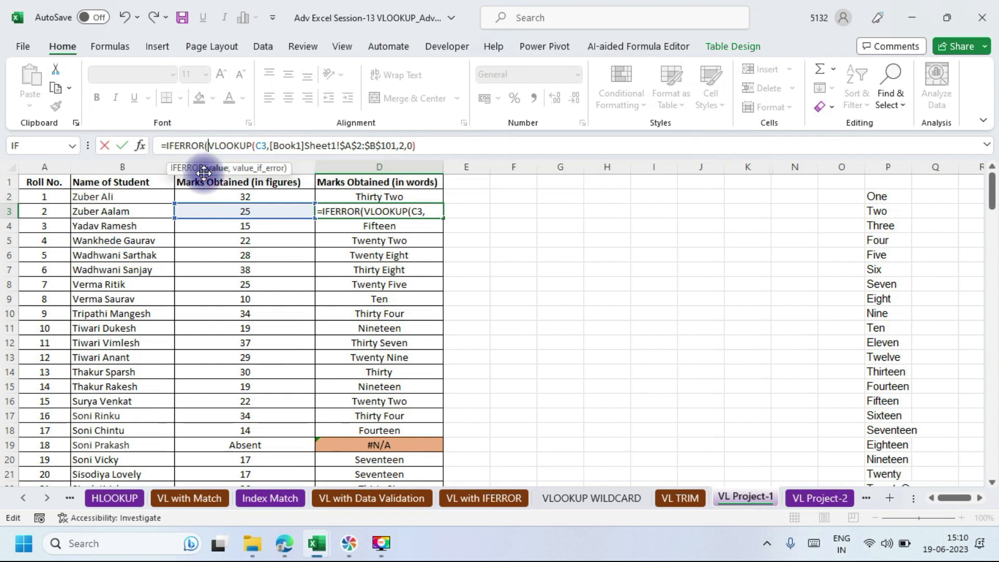
{"action": "left_click", "coordinate": [449, 143]}
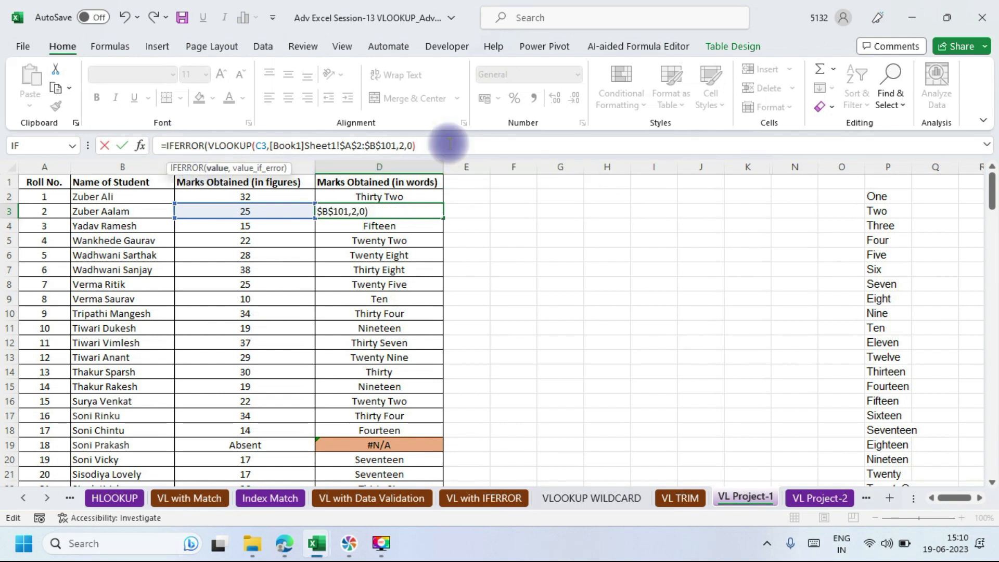
{"action": "type", "text": ",\"Absent"}
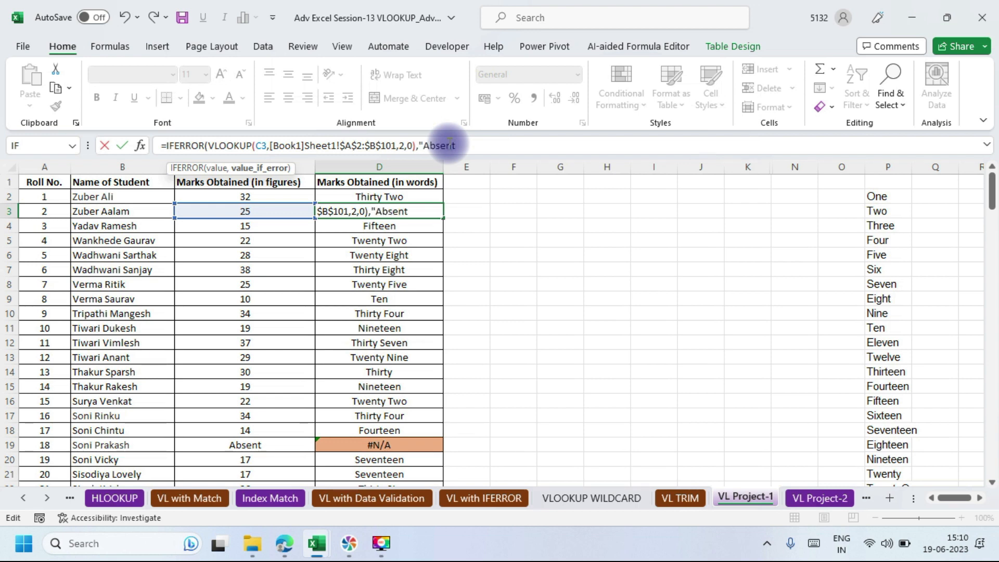
{"action": "type", "text": "\")"}
{"action": "key", "text": "Return"}
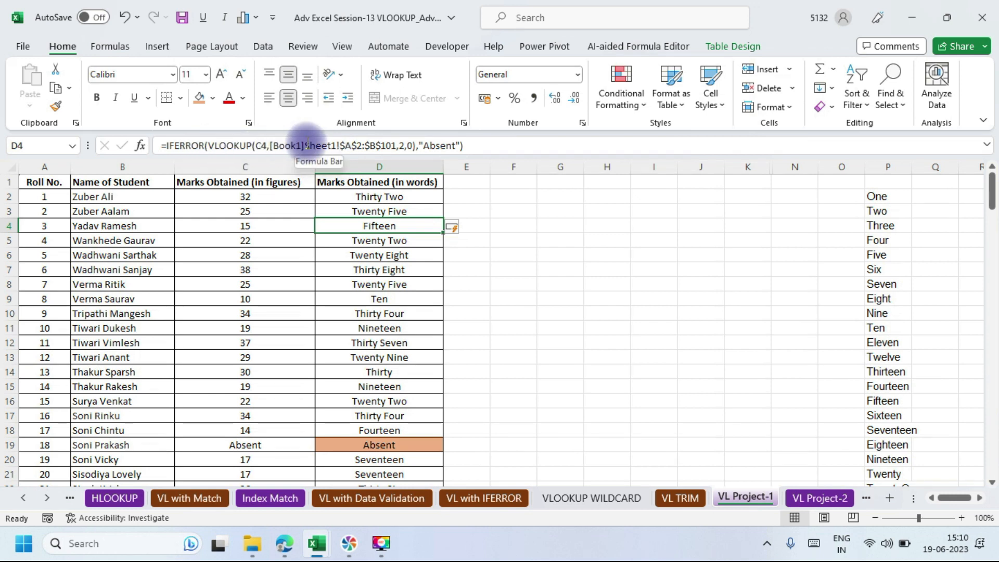
Inspect the IFERROR formula in D4 and its source table in Book1, and minimize Book1 to return to the marks workbook.
{"action": "left_click", "coordinate": [140, 147]}
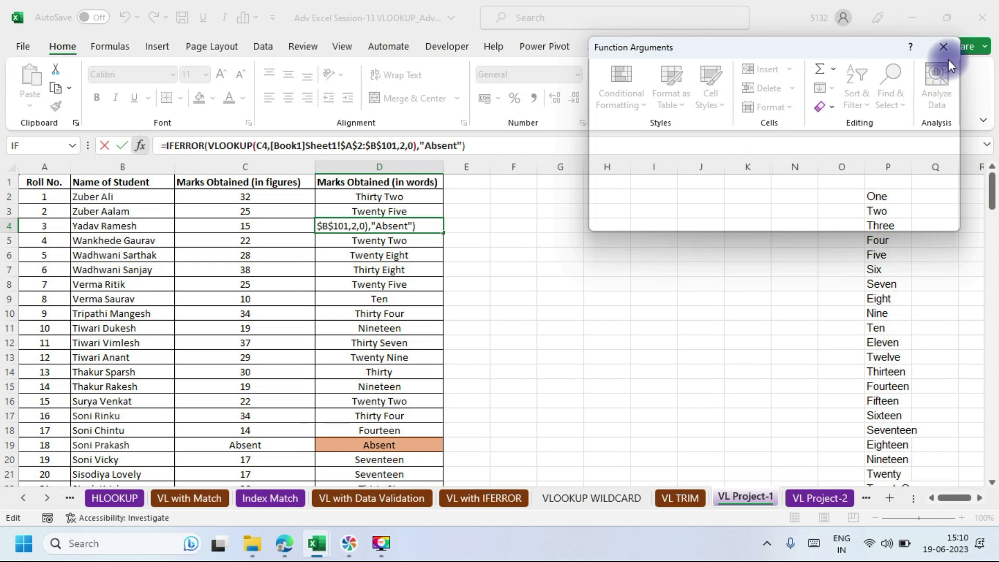
{"action": "left_click", "coordinate": [941, 45]}
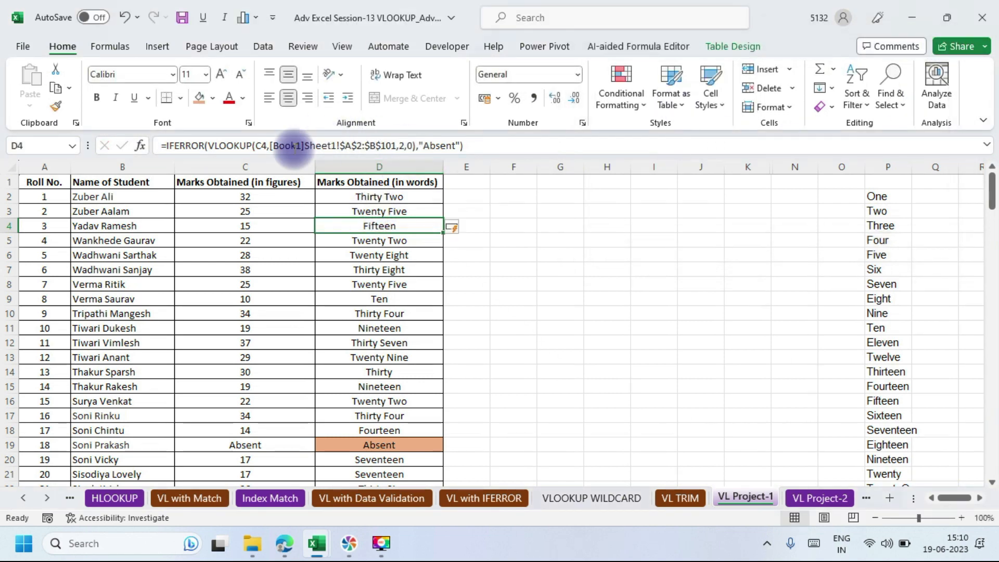
{"action": "left_click", "coordinate": [262, 146]}
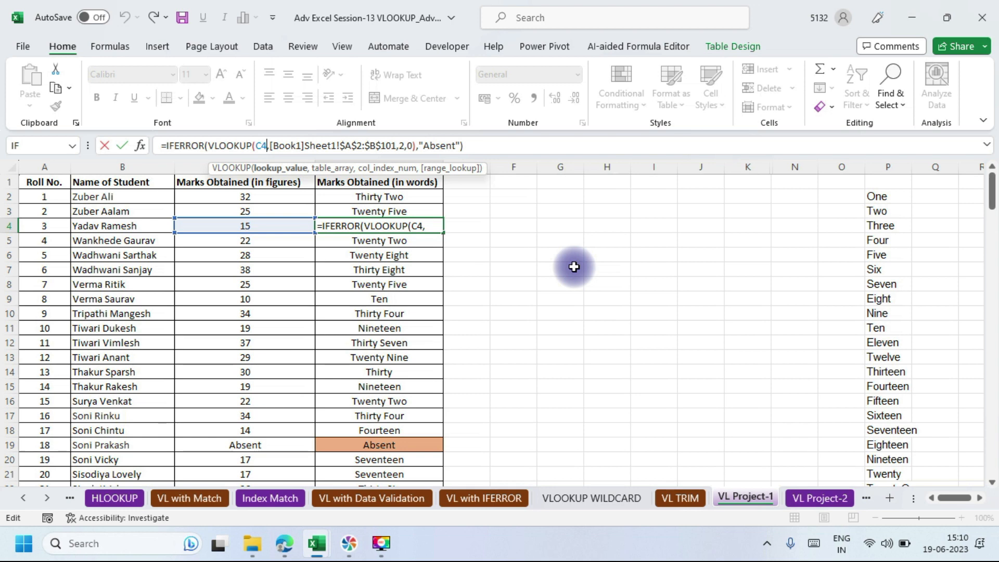
{"action": "key", "text": "ctrl+Return"}
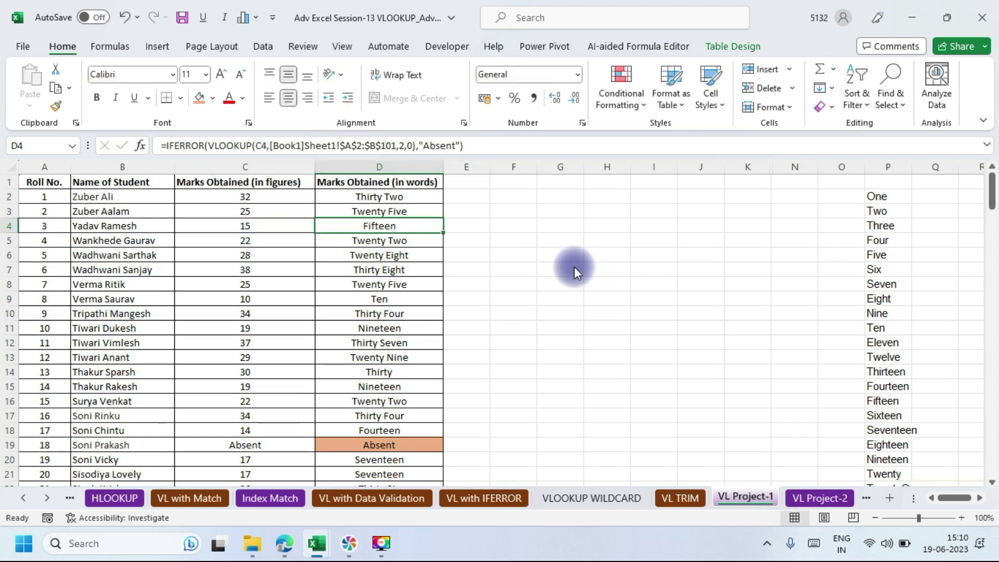
{"action": "key", "text": "ctrl+Tab"}
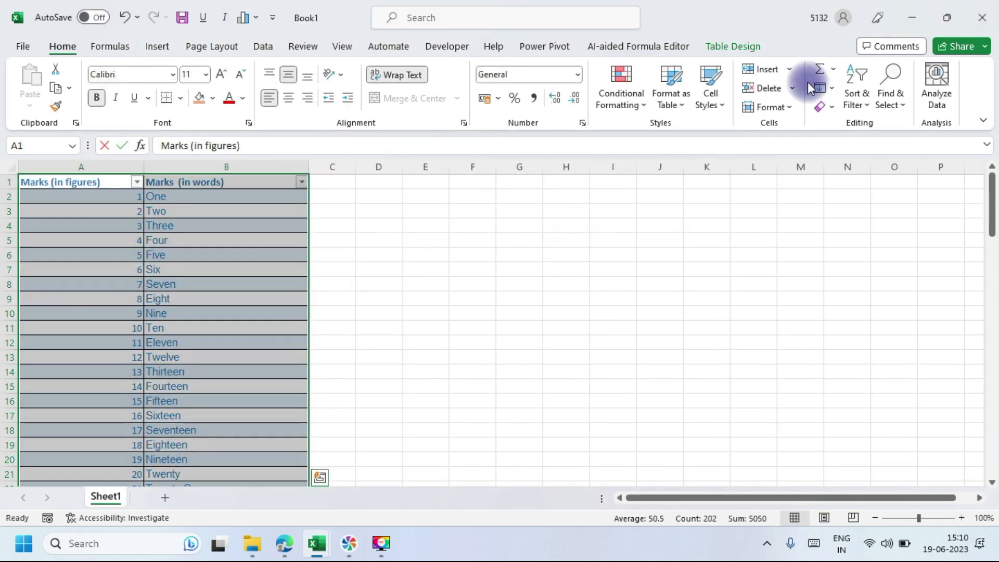
{"action": "left_click", "coordinate": [900, 13]}
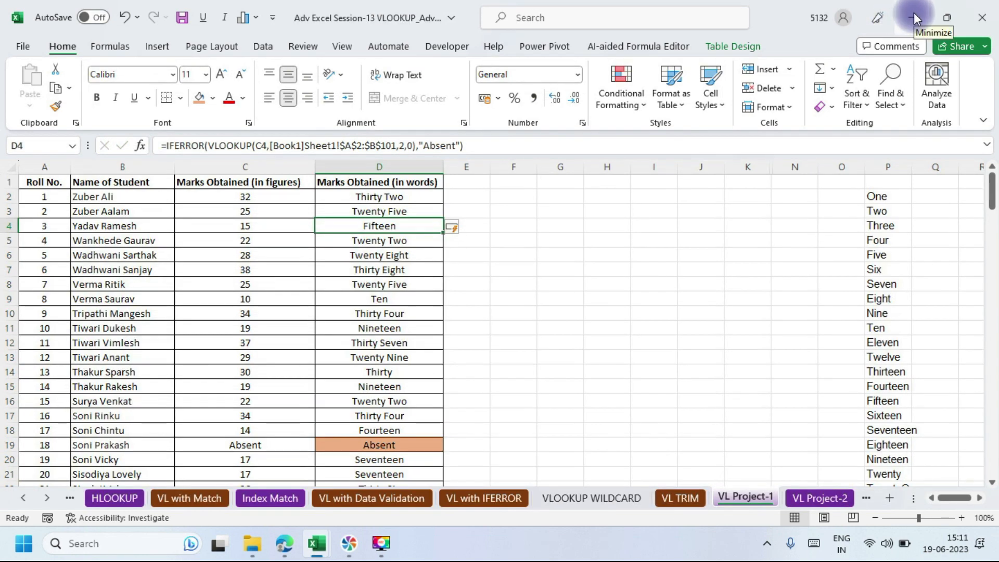
Check the Google Meet call in the browser, and return to Excel to view the student lookup on the VL with Data Validation sheet.
{"action": "mouse_move", "coordinate": [327, 546]}
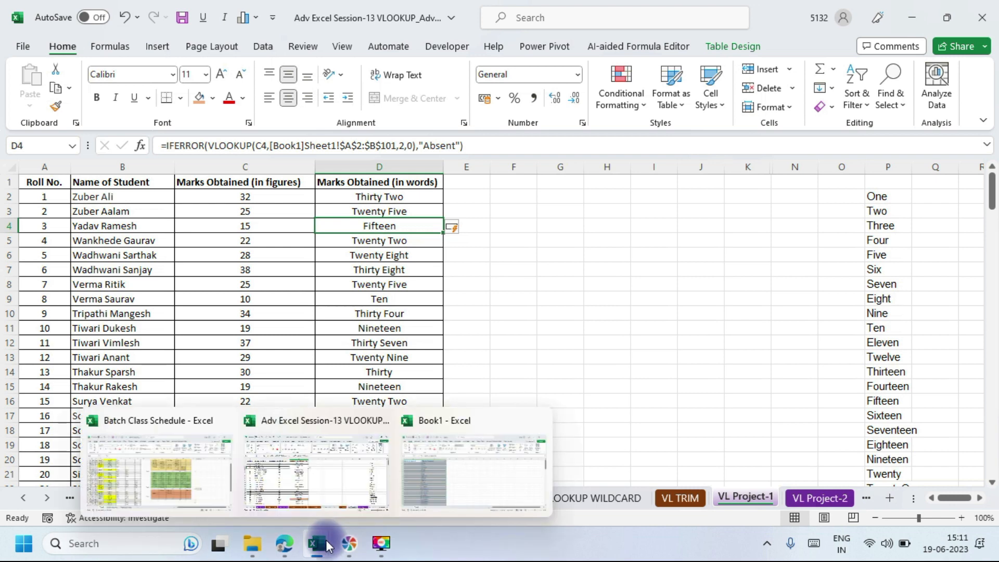
{"action": "mouse_move", "coordinate": [285, 542]}
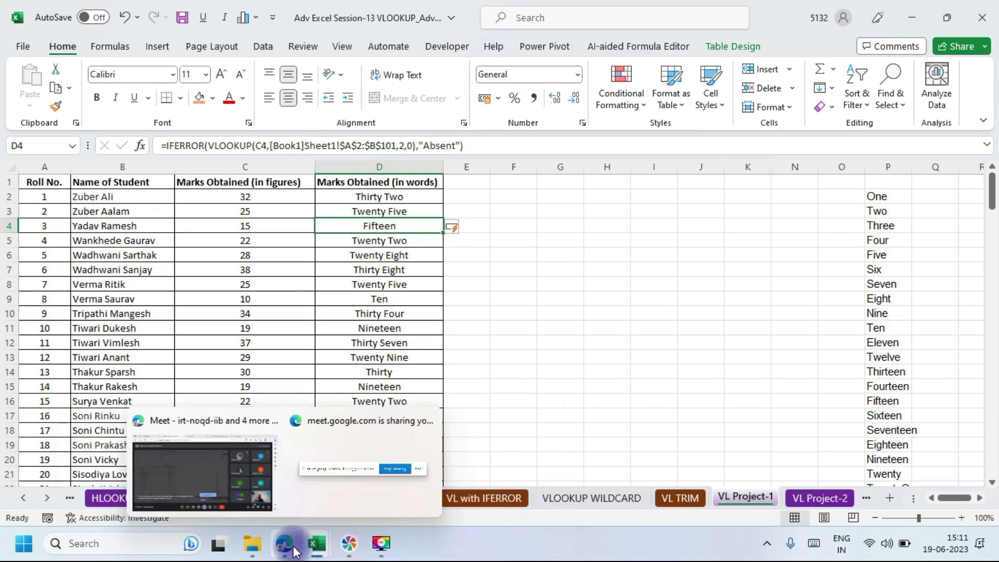
{"action": "left_click", "coordinate": [239, 487]}
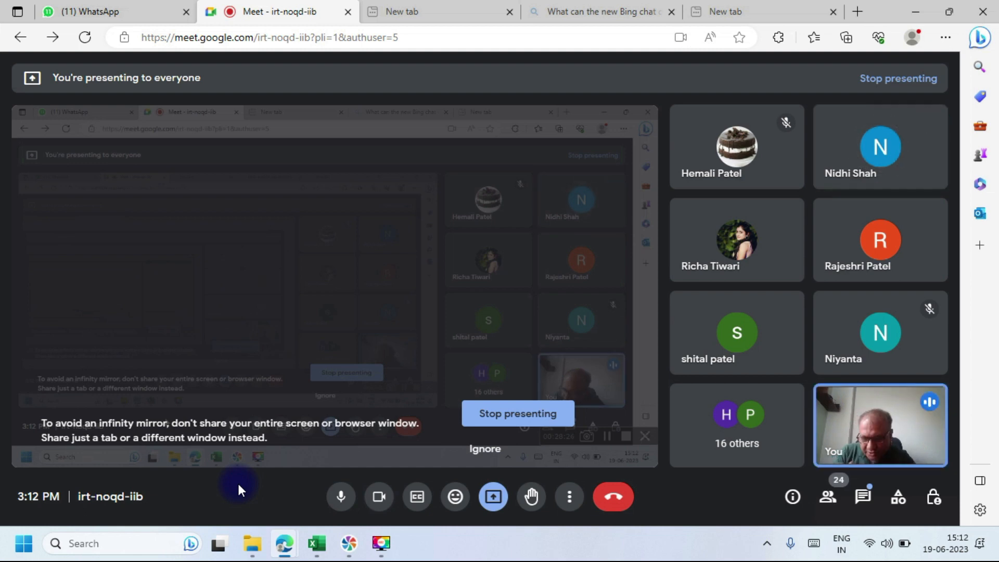
{"action": "key", "text": "alt+Tab"}
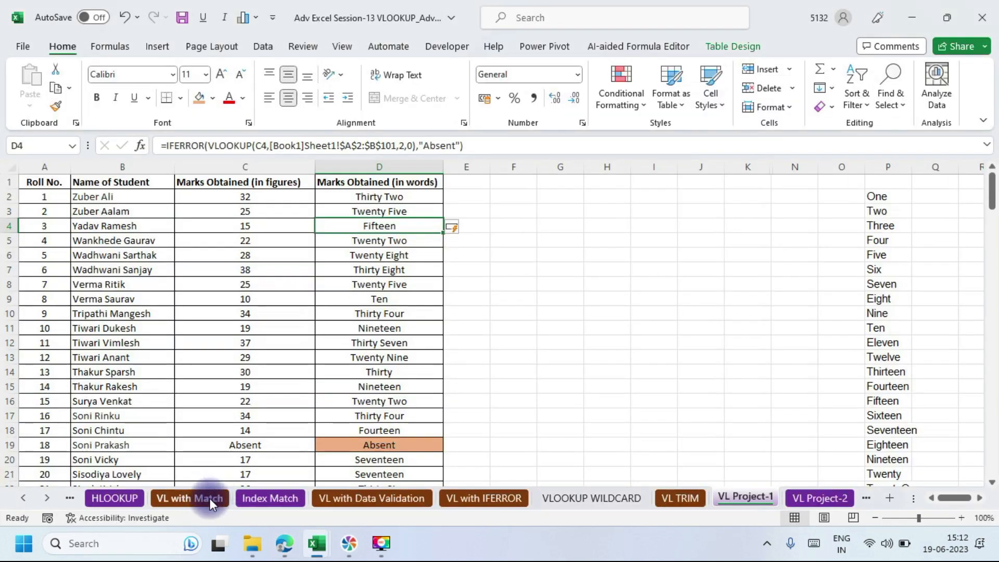
{"action": "left_click", "coordinate": [377, 497]}
{"action": "left_click", "coordinate": [466, 291]}
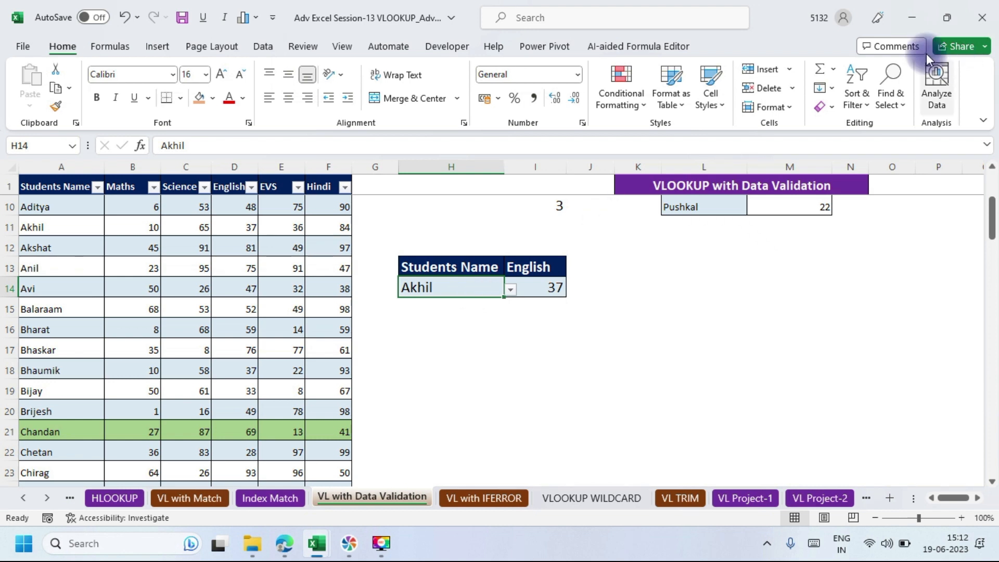
Switch to the Google Meet call in the browser, stop presenting, and start sharing the entire screen again.
{"action": "left_click", "coordinate": [908, 15]}
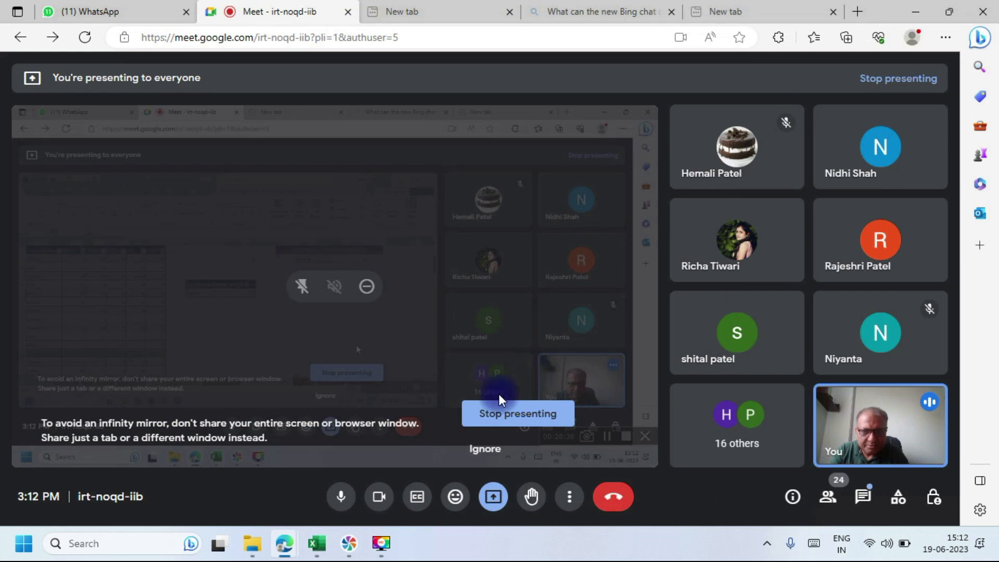
{"action": "left_click", "coordinate": [494, 496]}
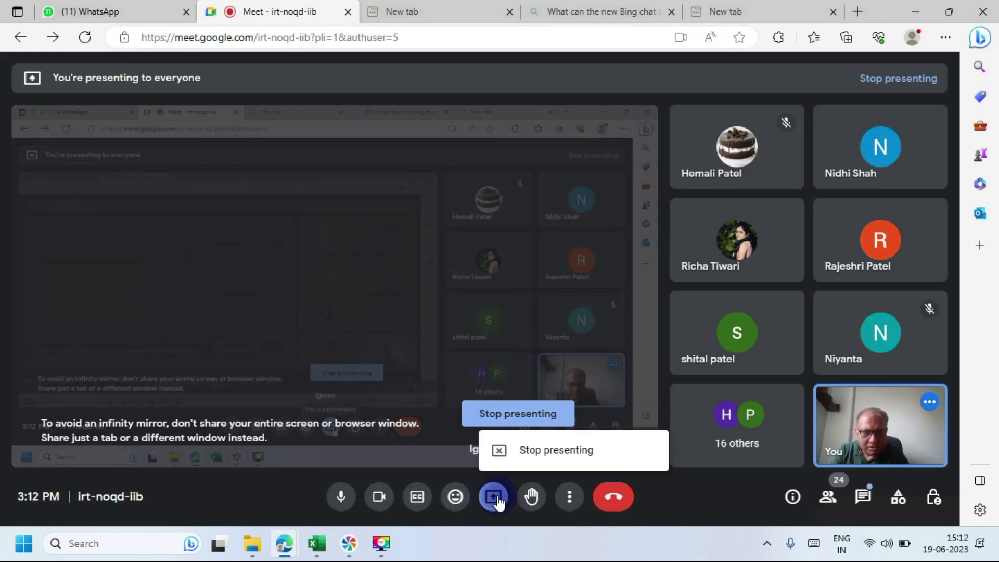
{"action": "left_click", "coordinate": [551, 449]}
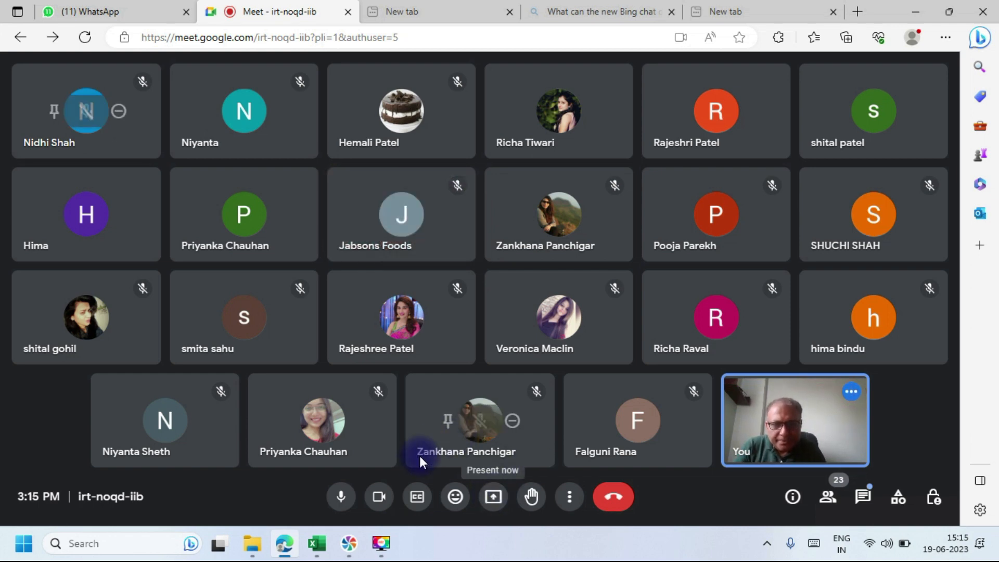
{"action": "left_click", "coordinate": [493, 498]}
{"action": "left_click", "coordinate": [525, 389]}
{"action": "left_click", "coordinate": [417, 239]}
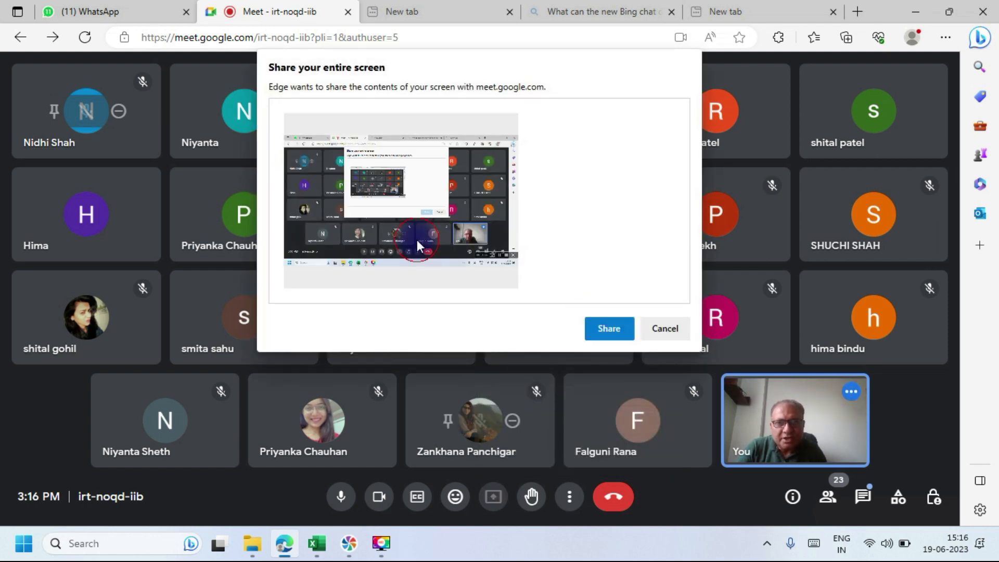
{"action": "left_click", "coordinate": [604, 330]}
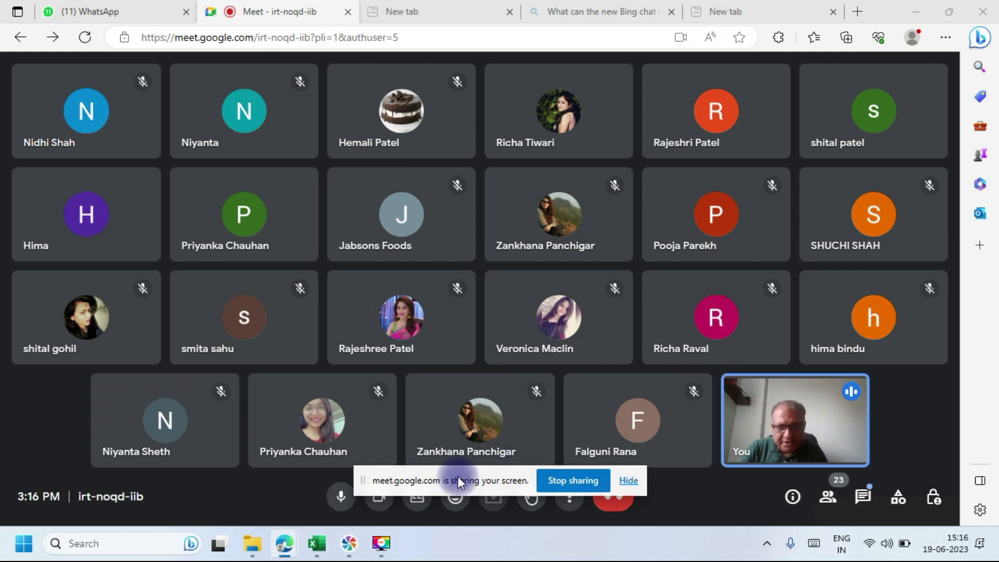
Return to the VLOOKUP workbook in Excel and open the VL Dashboard-1 sheet, passing through VL Project-1 and VL Project-2.
{"action": "key", "text": "alt+Tab"}
{"action": "left_click", "coordinate": [754, 495]}
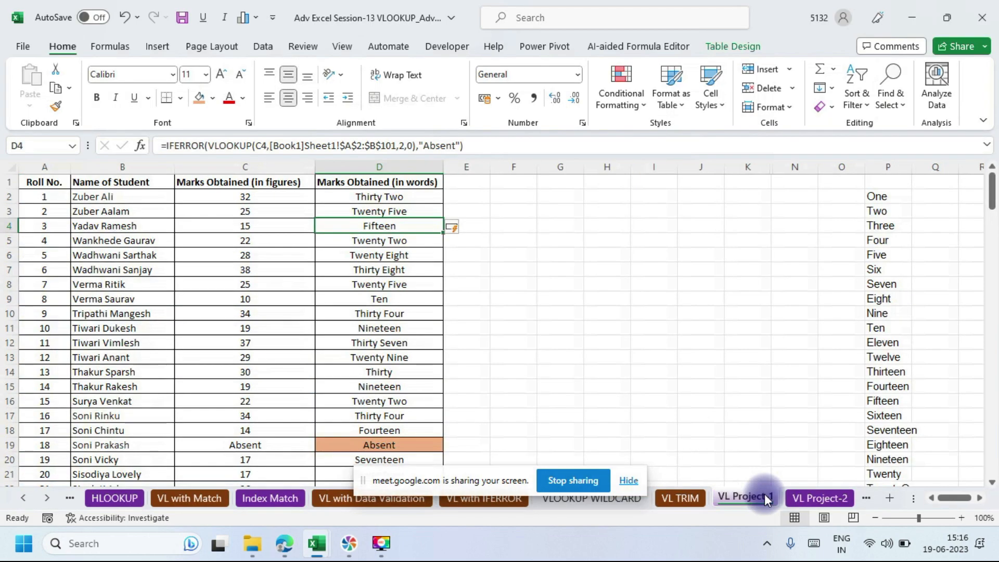
{"action": "left_click", "coordinate": [805, 496]}
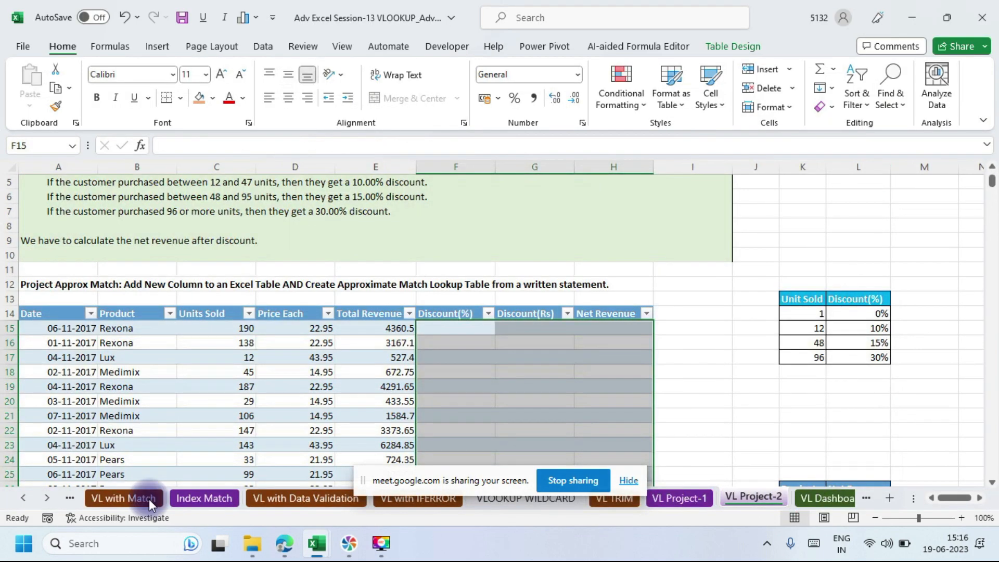
{"action": "left_click", "coordinate": [47, 496]}
{"action": "left_click", "coordinate": [48, 497]}
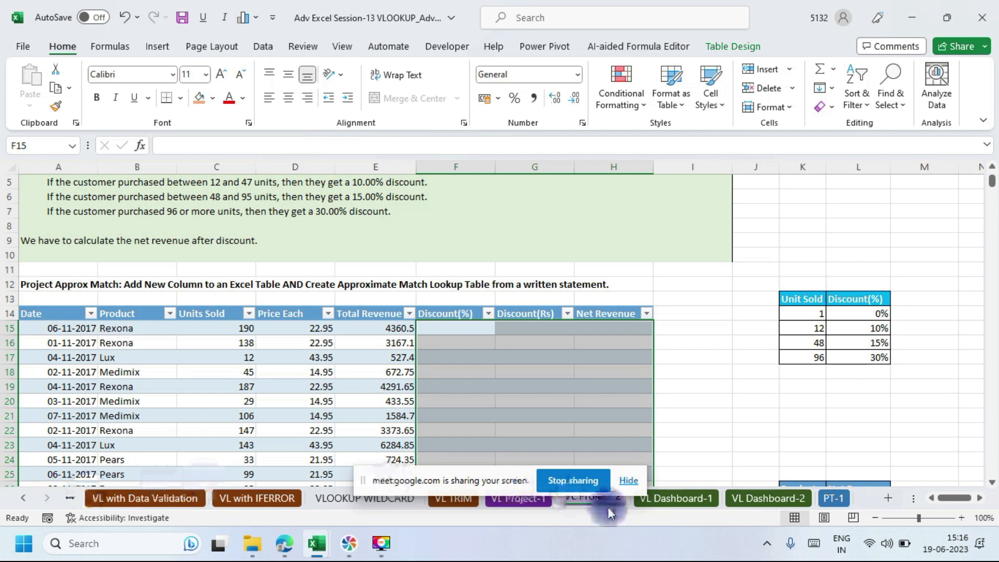
{"action": "left_click", "coordinate": [682, 498]}
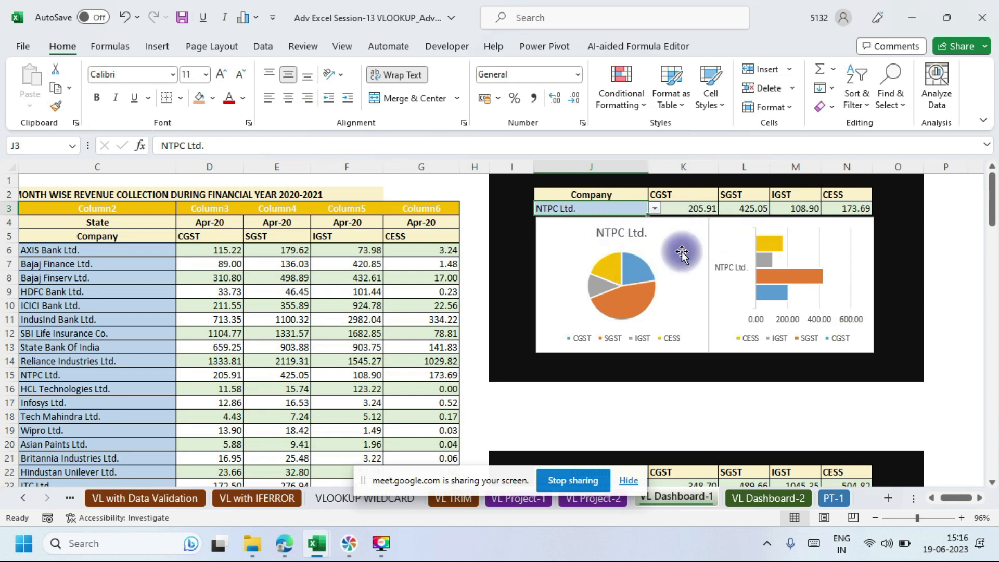
Highlight company names in column C, and switch the dashboard's company in J3 to Wipro Ltd. and ITC Ltd.
{"action": "left_click_drag", "start_coordinate": [60, 239], "coordinate": [78, 403]}
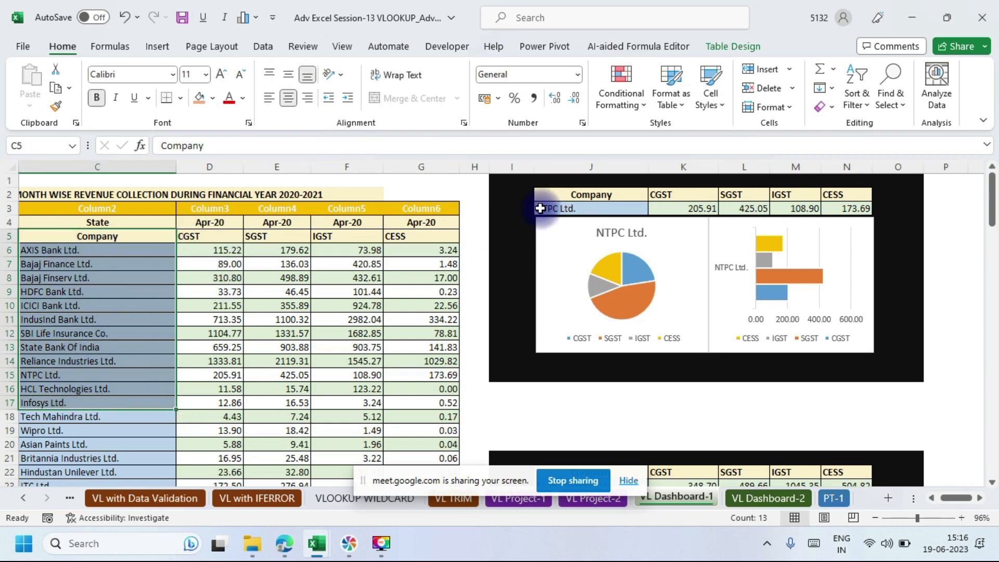
{"action": "left_click", "coordinate": [624, 204]}
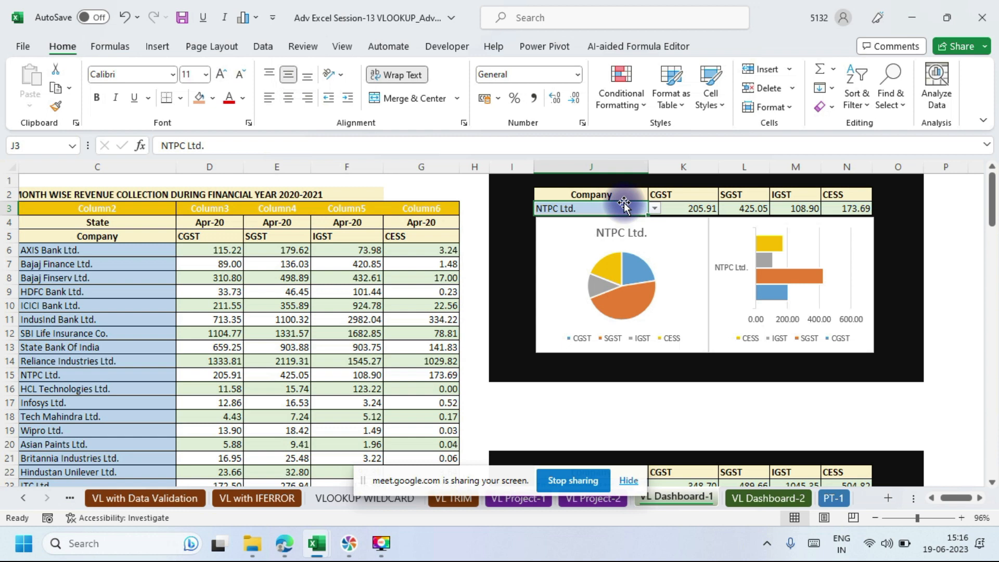
{"action": "left_click", "coordinate": [656, 206]}
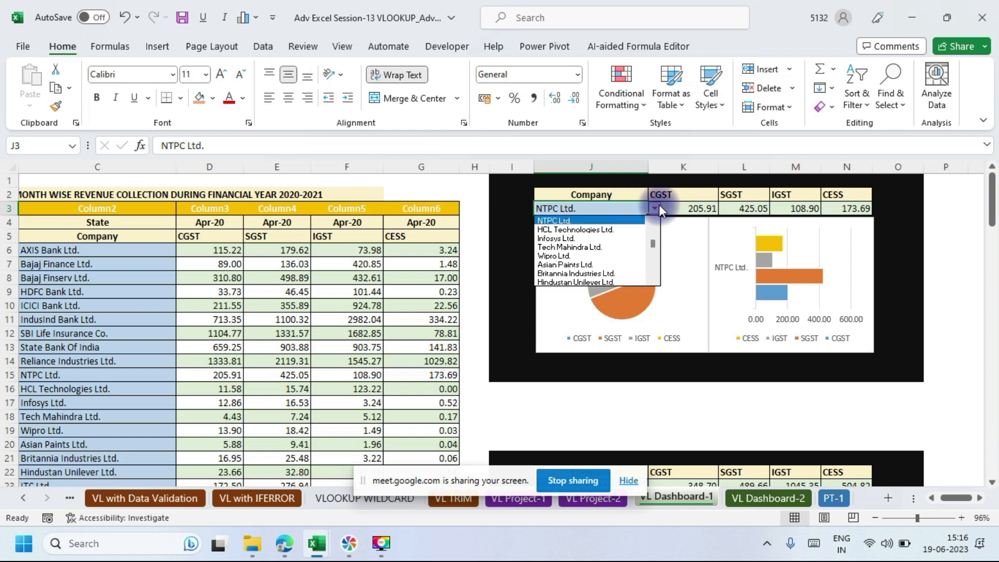
{"action": "left_click", "coordinate": [571, 256]}
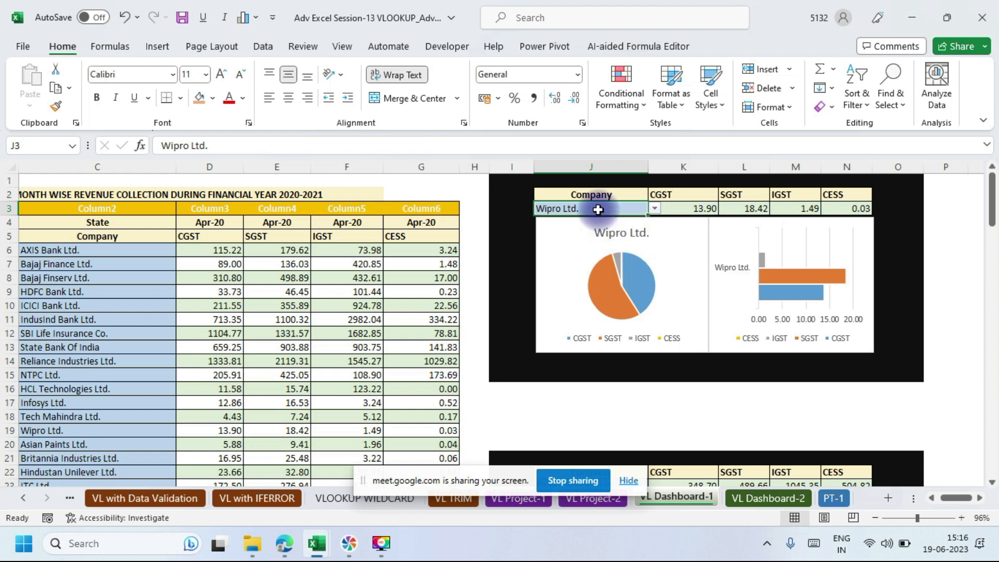
{"action": "left_click", "coordinate": [656, 208]}
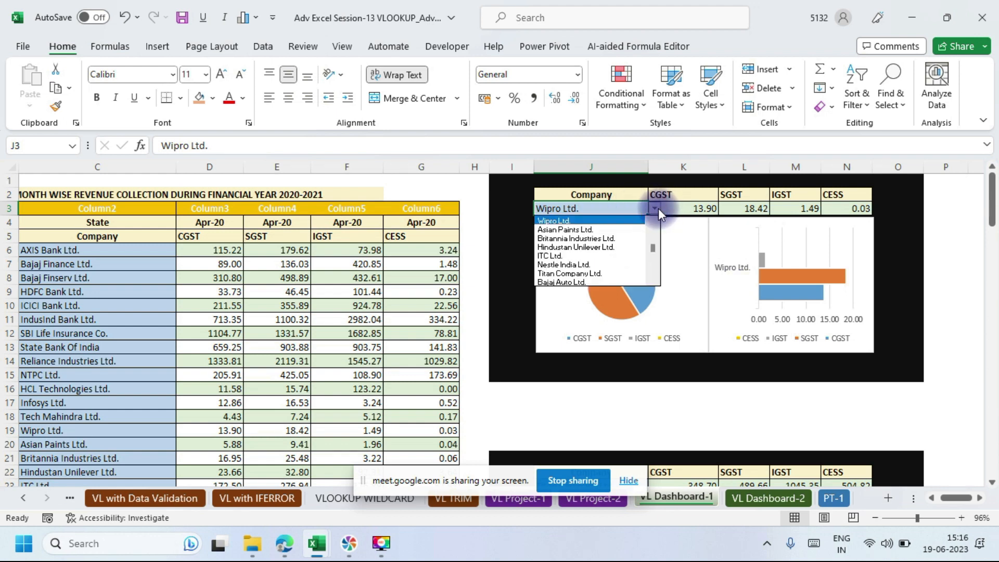
{"action": "left_click", "coordinate": [583, 256]}
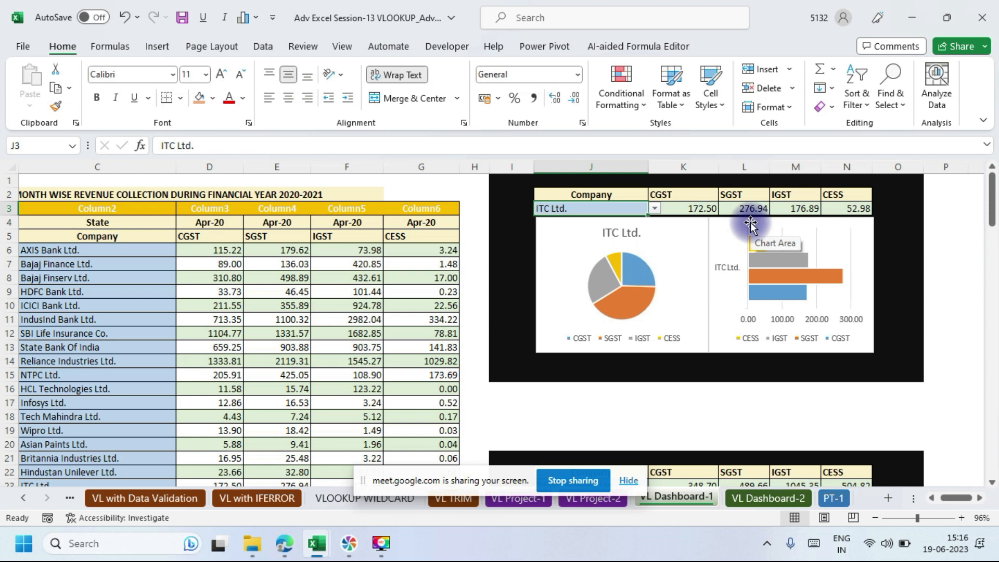
Inspect the CGST lookup formula in K3, and set the dashboard's company in J3 to Nestle India Ltd.
{"action": "left_click", "coordinate": [700, 207]}
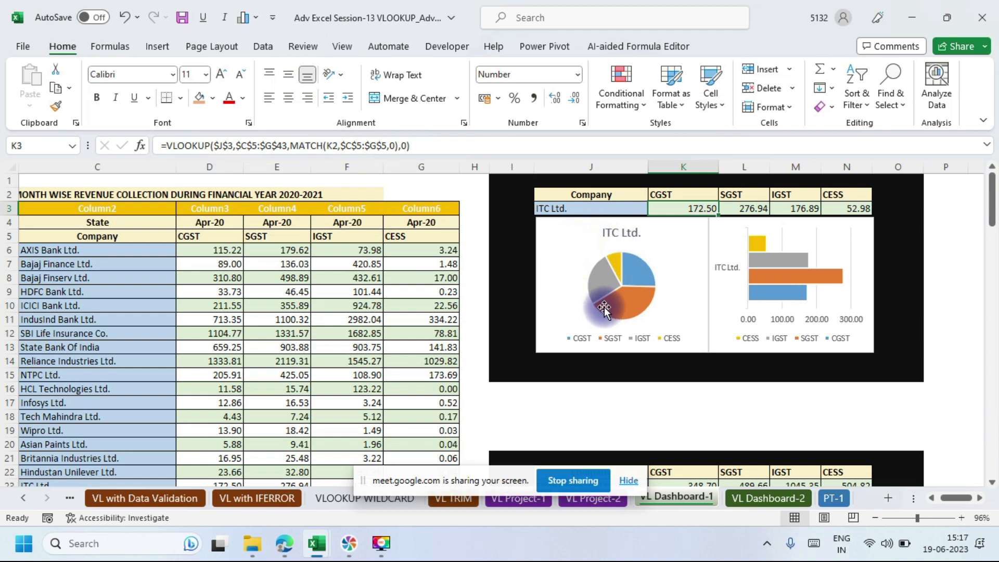
{"action": "left_click", "coordinate": [637, 207]}
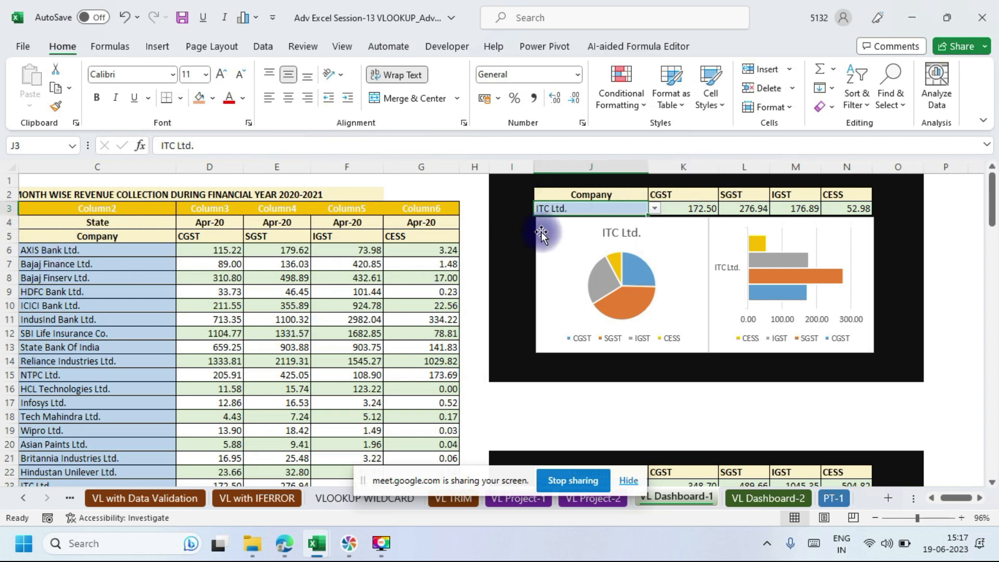
{"action": "left_click", "coordinate": [654, 209]}
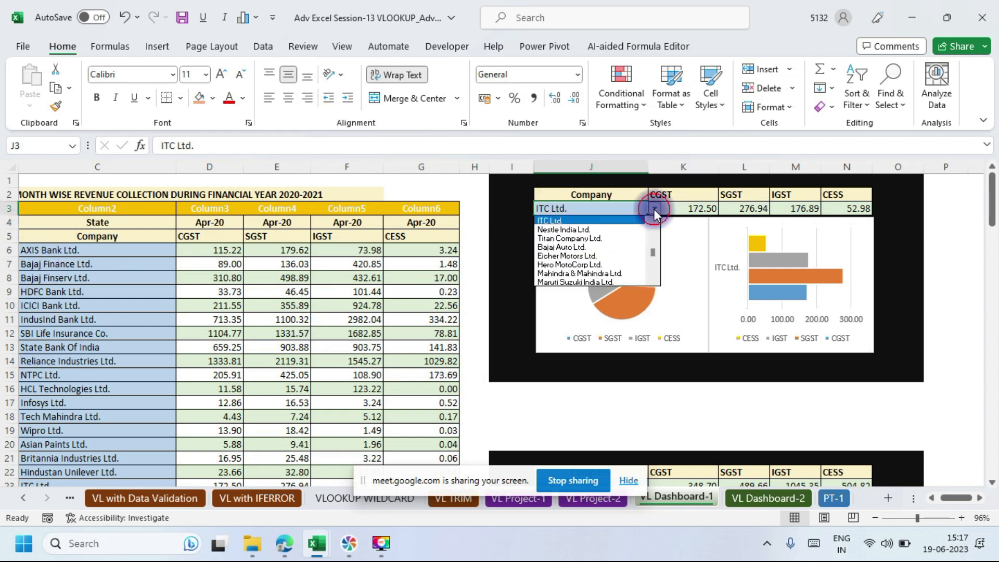
{"action": "scroll", "coordinate": [654, 229], "scroll_direction": "up", "scroll_amount": 1}
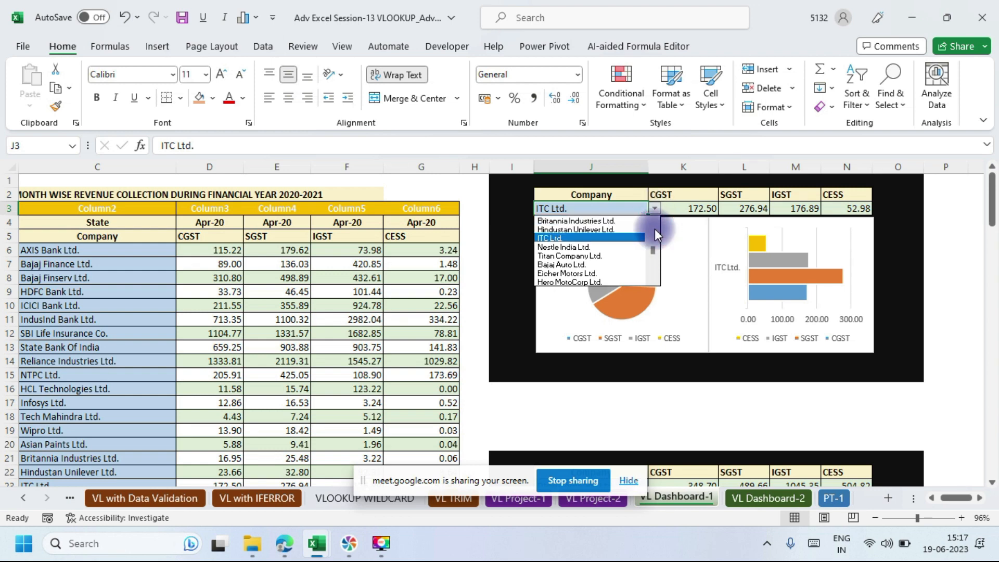
{"action": "left_click", "coordinate": [566, 247]}
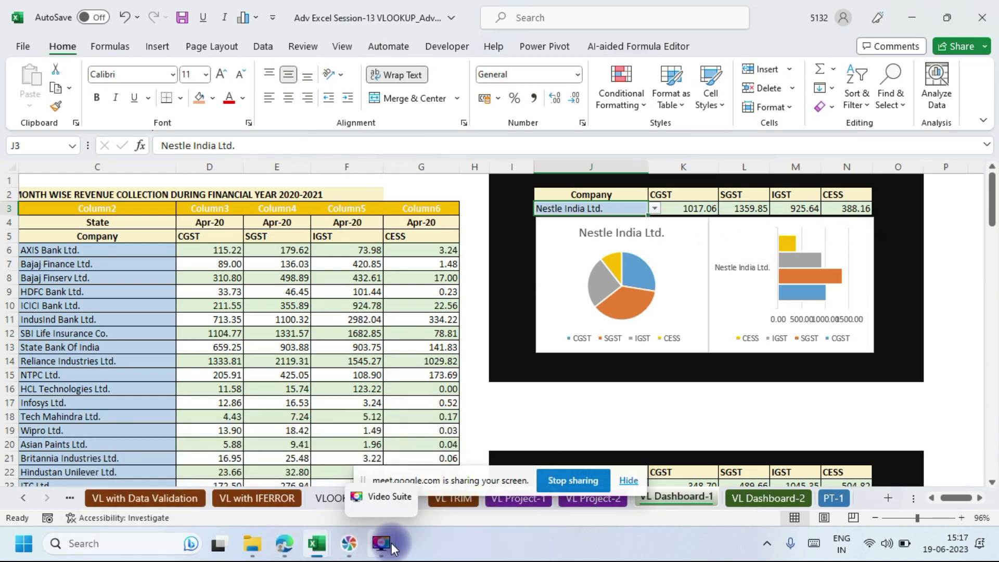
Check the Google Meet call in the browser for replies, and return to the dashboard workbook in Excel.
{"action": "left_click", "coordinate": [913, 16]}
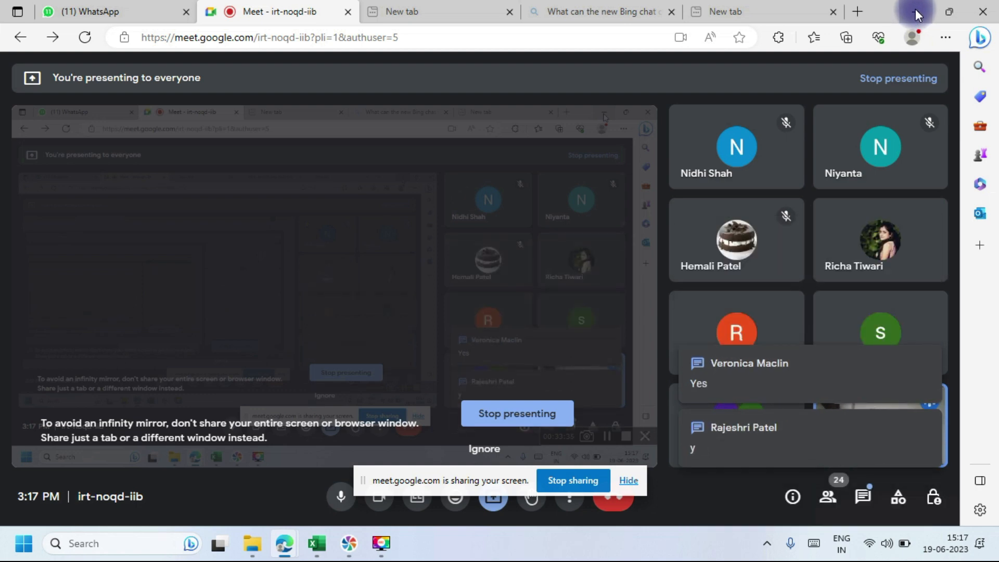
{"action": "left_click", "coordinate": [915, 8]}
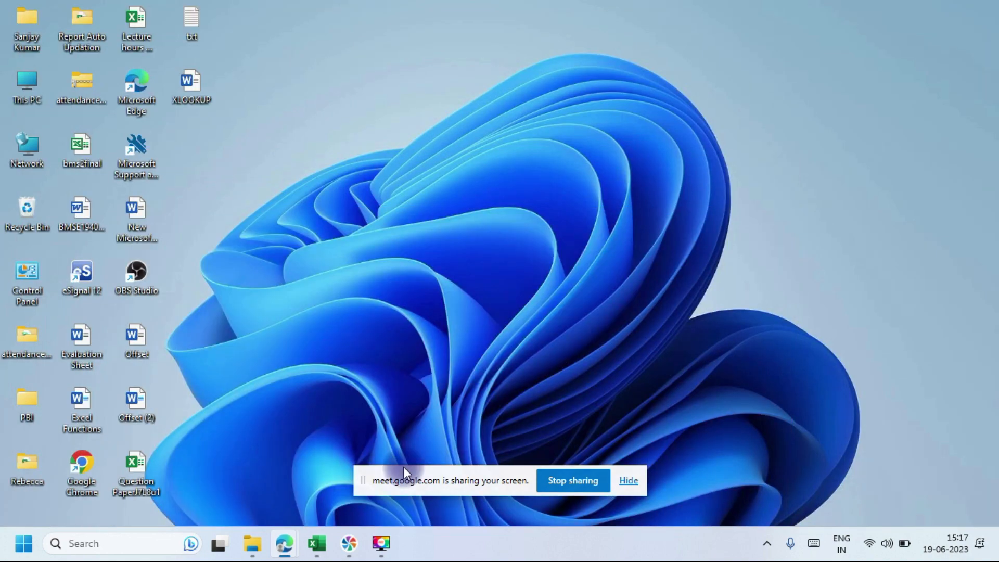
{"action": "mouse_move", "coordinate": [319, 547]}
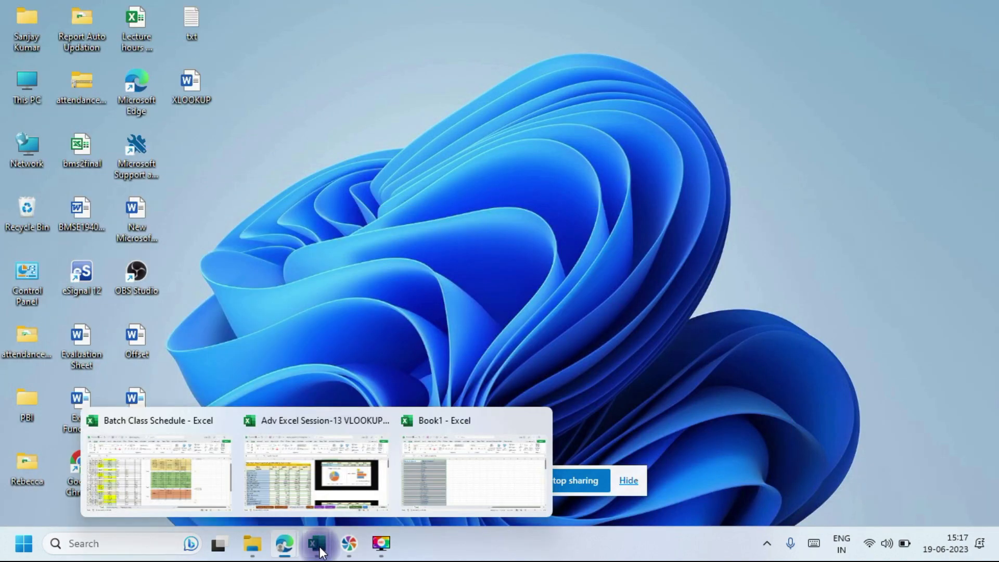
{"action": "left_click", "coordinate": [331, 472]}
Insert blank cells at I1:O1 with cells shifted down, and repeat the insertion to move the dashboard down two rows.
{"action": "left_click_drag", "start_coordinate": [521, 180], "coordinate": [903, 181]}
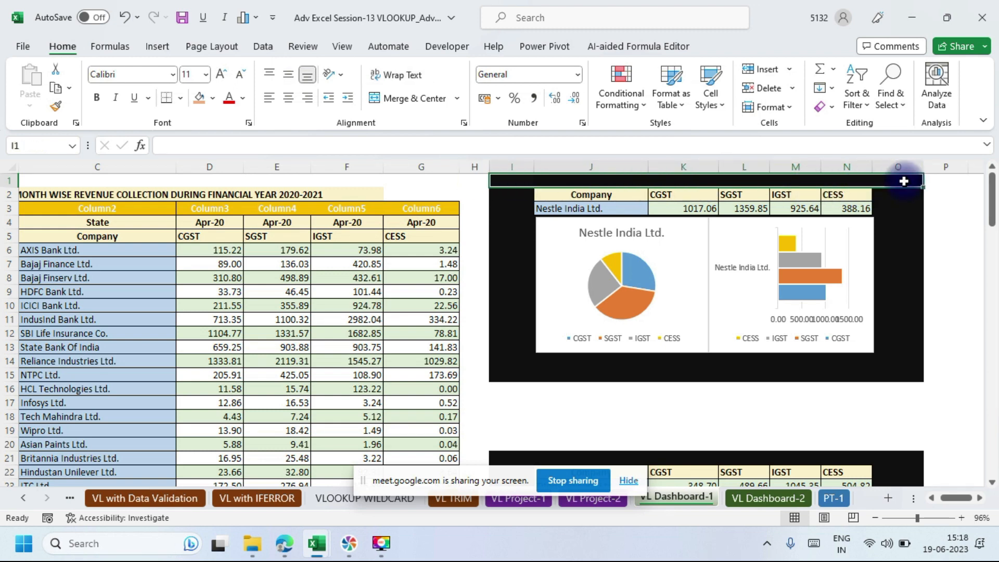
{"action": "key", "text": "ctrl+shift+plus"}
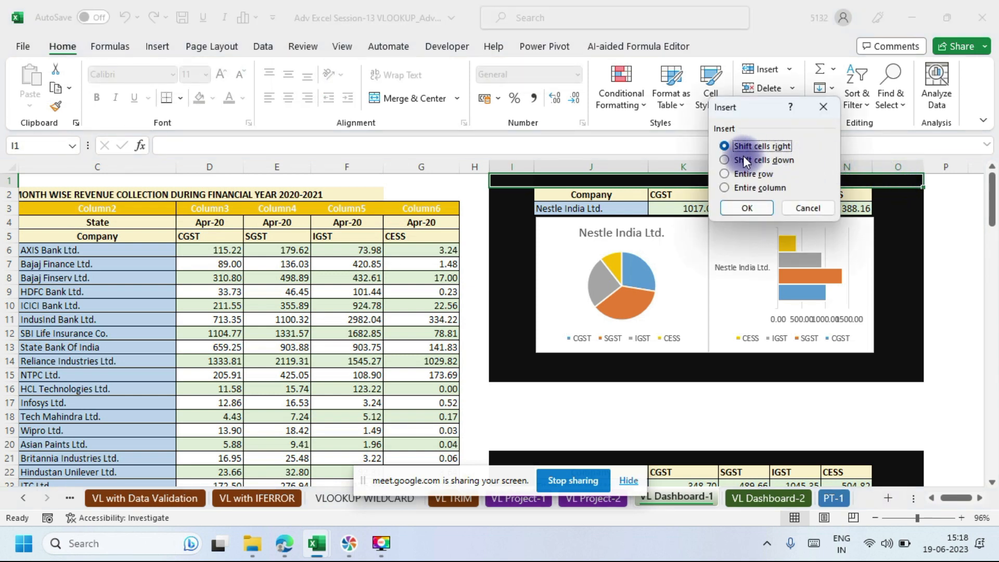
{"action": "left_click", "coordinate": [725, 161]}
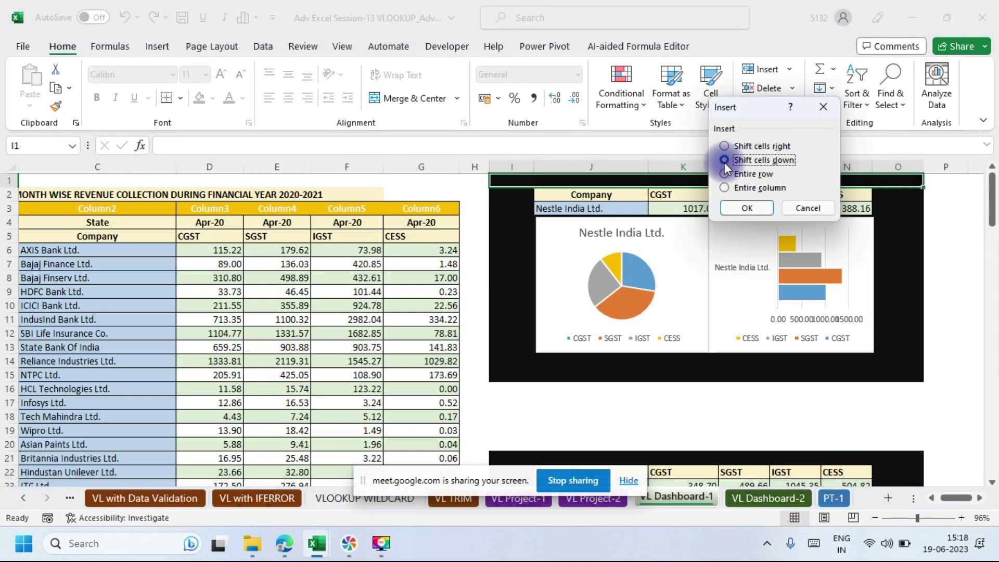
{"action": "left_click", "coordinate": [754, 210]}
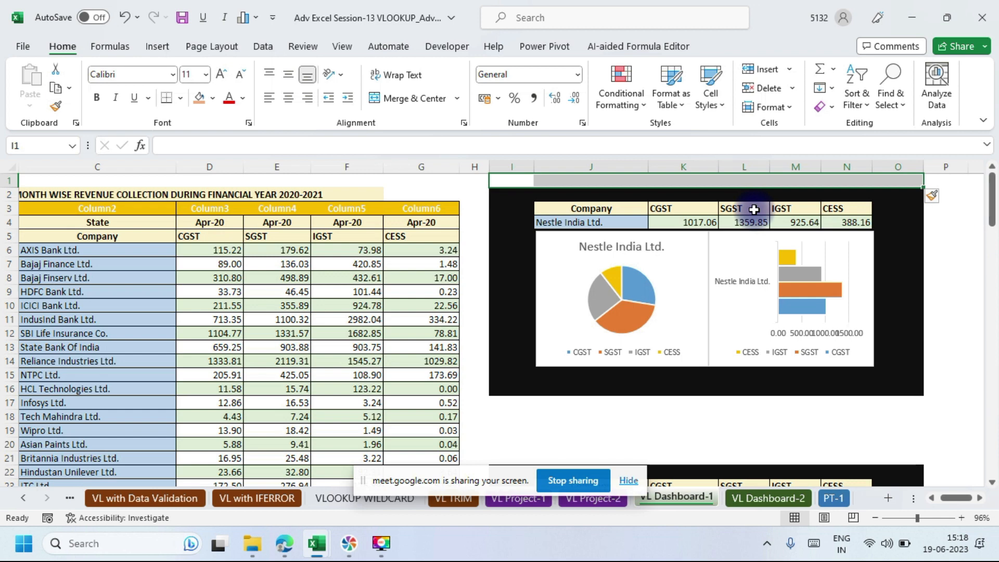
{"action": "key", "text": "ctrl+y"}
Try to repeat the cell insertion with L3 added to the I1:O1 selection.
{"action": "left_click", "coordinate": [754, 209], "text": "ctrl"}
{"action": "key", "text": "ctrl+y"}
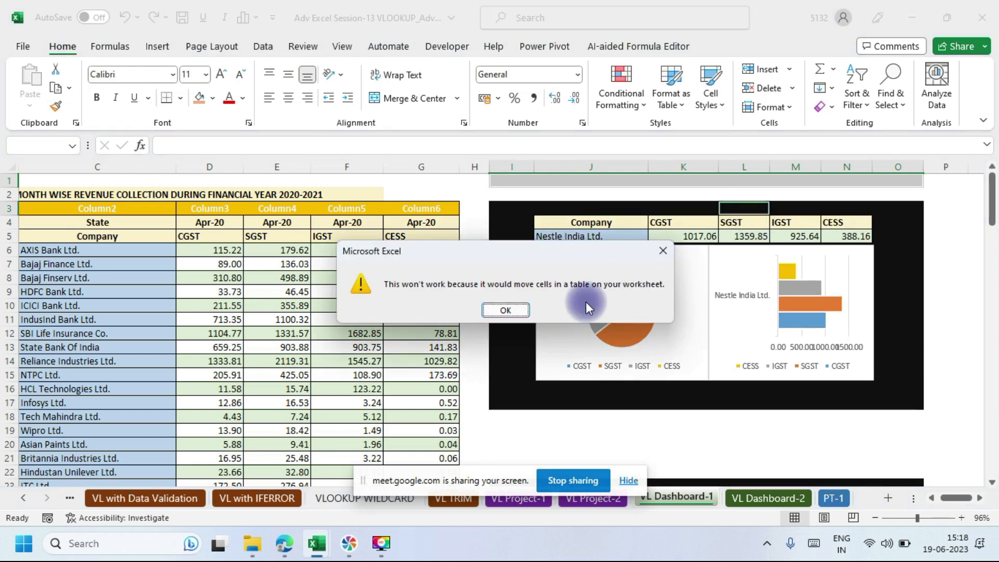
{"action": "left_click", "coordinate": [511, 309]}
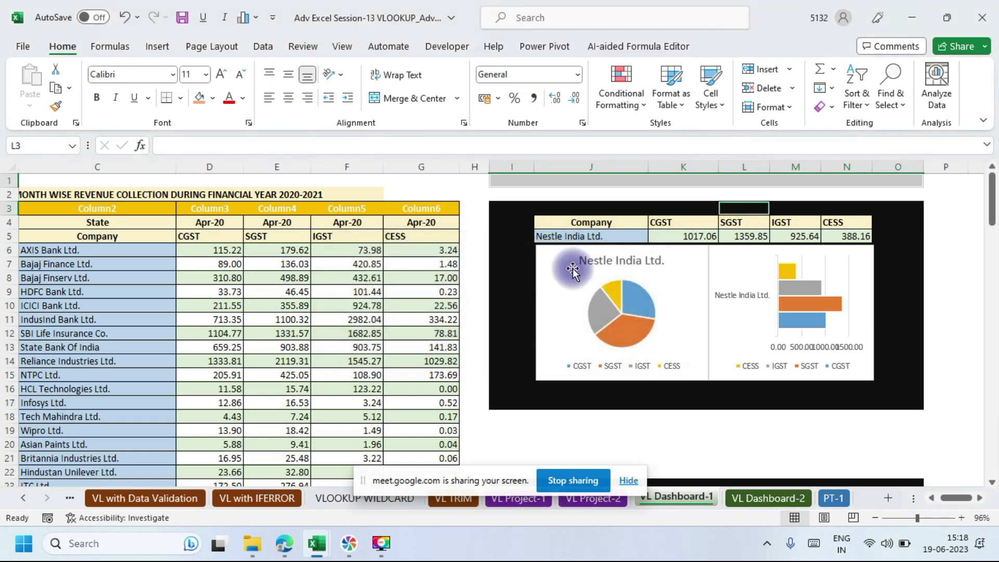
Select I1:O1 and repeat the cell insertion until the existing dashboard's black background starts at row 20.
{"action": "left_click", "coordinate": [513, 180]}
{"action": "left_click_drag", "start_coordinate": [513, 180], "coordinate": [891, 178]}
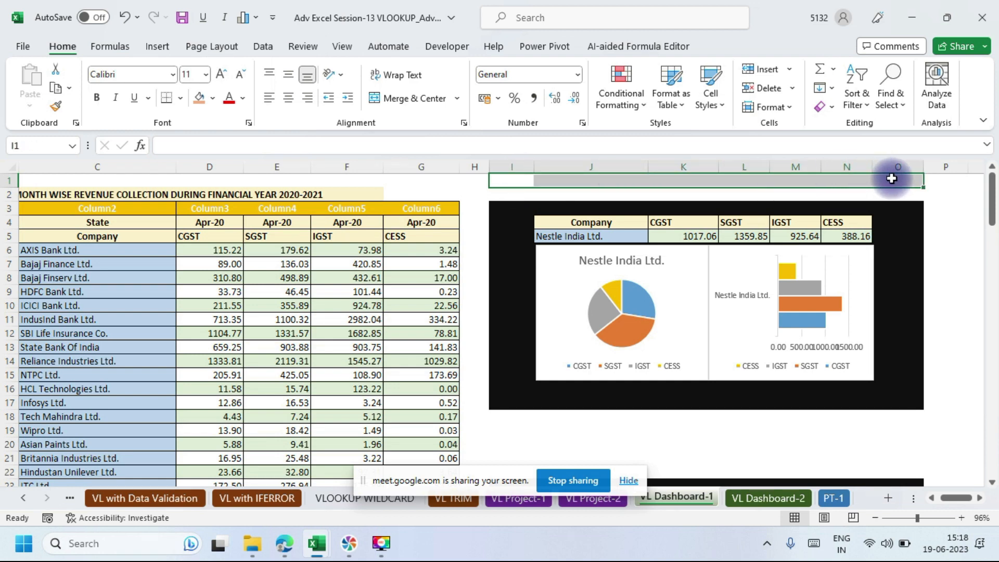
{"action": "key", "text": "F4"}
{"action": "key", "text": "F4"}
{"action": "key", "text": "F4"}
{"action": "key", "text": "F4"}
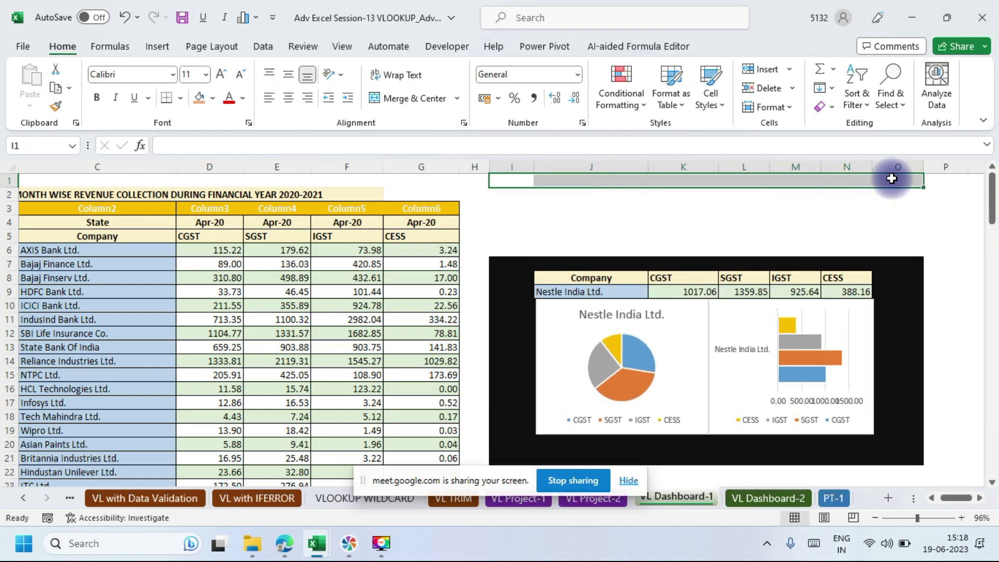
{"action": "key", "text": "F4"}
{"action": "key", "text": "F4"}
{"action": "key", "text": "F4"}
{"action": "key", "text": "F4"}
{"action": "key", "text": "F4"}
{"action": "key", "text": "F4"}
{"action": "key", "text": "F4"}
{"action": "key", "text": "F4"}
{"action": "key", "text": "F4"}
{"action": "key", "text": "F4"}
{"action": "key", "text": "F4"}
{"action": "key", "text": "F4"}
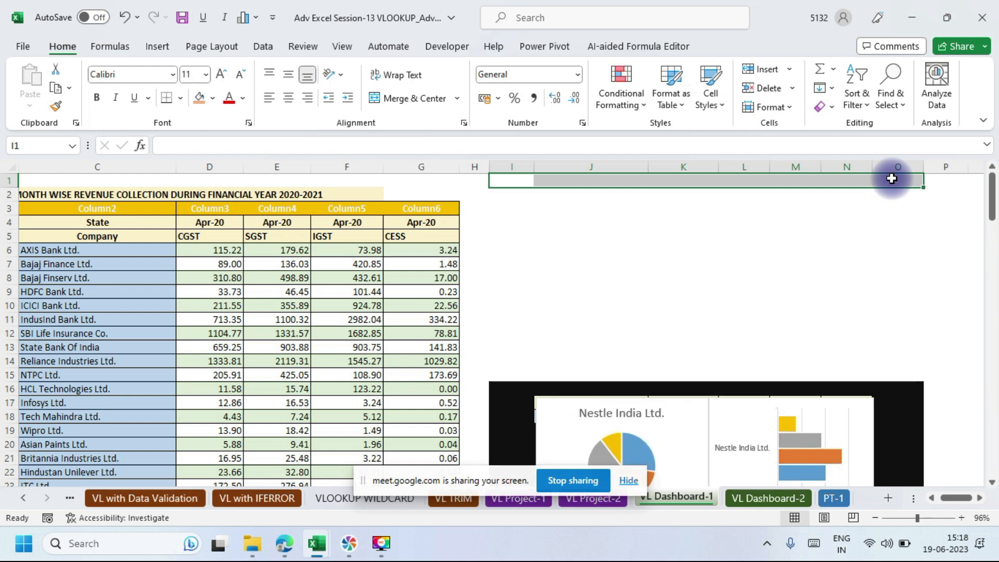
{"action": "key", "text": "F4"}
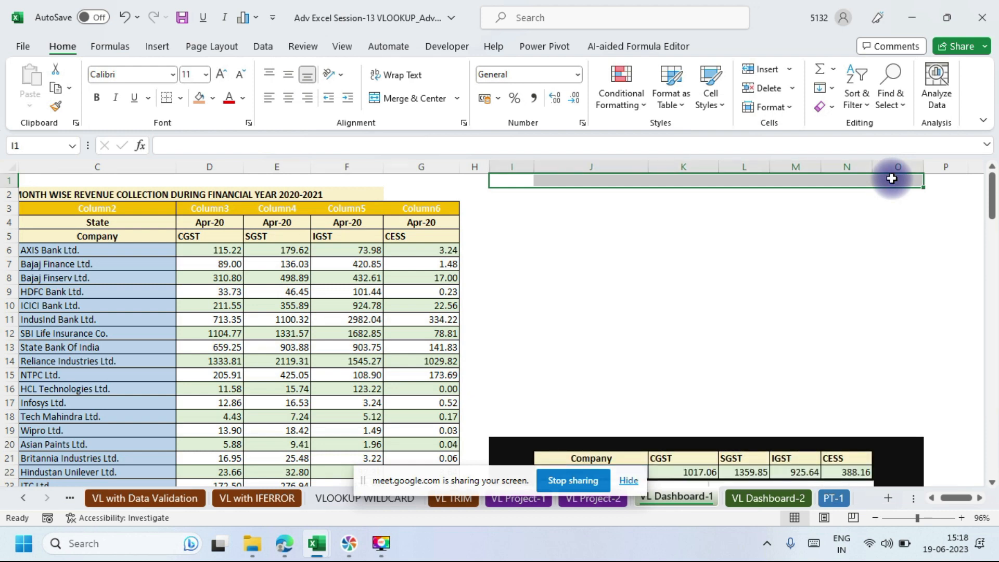
Switch to the Google Meet call in the browser to check the chat replies, and return to the workbook in Excel.
{"action": "key", "text": "alt+Tab"}
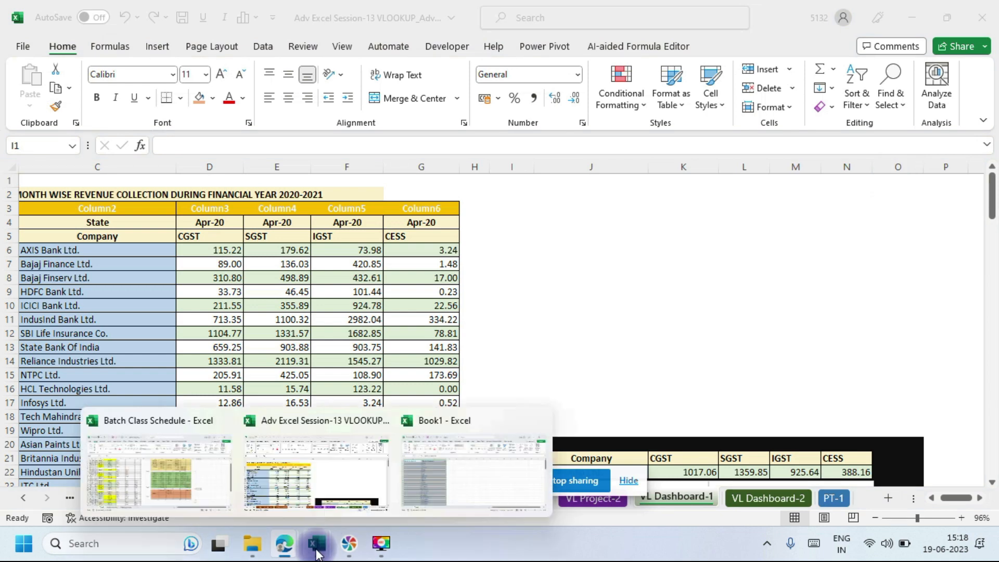
{"action": "mouse_move", "coordinate": [285, 543]}
{"action": "left_click", "coordinate": [214, 475]}
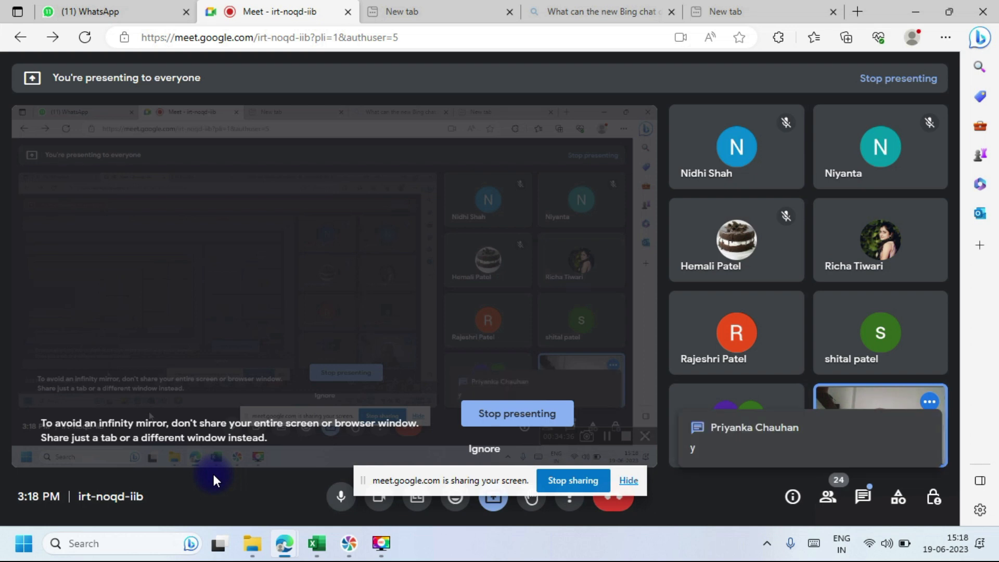
{"action": "left_click", "coordinate": [919, 11]}
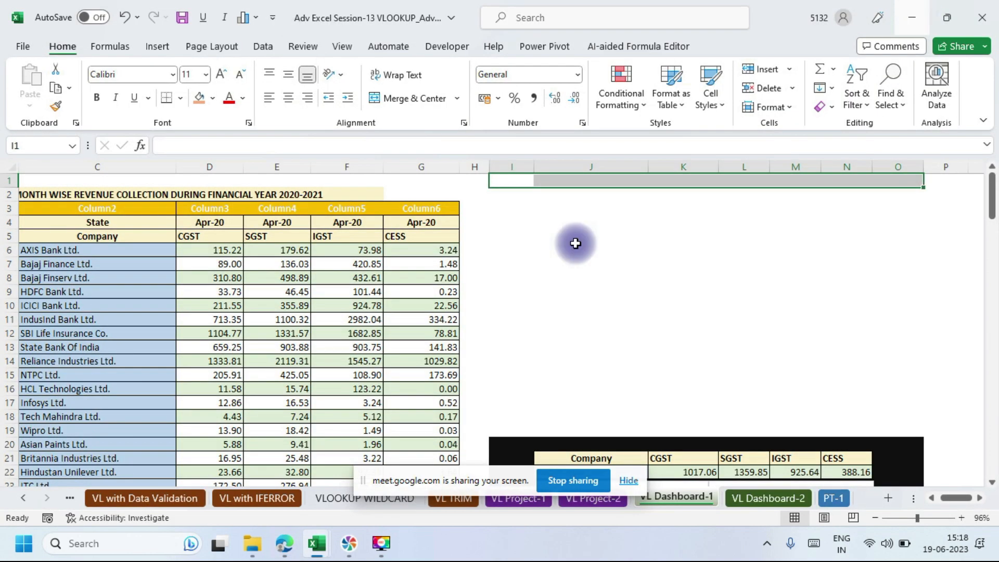
Fill the empty range I1:O15 with the near-black theme colour as the background for a new dashboard.
{"action": "left_click_drag", "start_coordinate": [517, 181], "coordinate": [913, 371]}
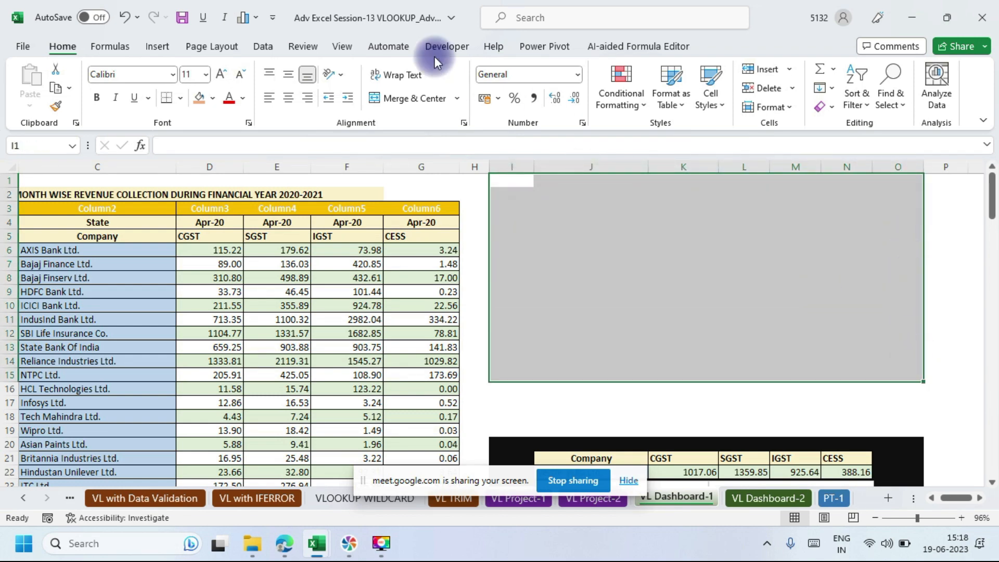
{"action": "left_click", "coordinate": [217, 98]}
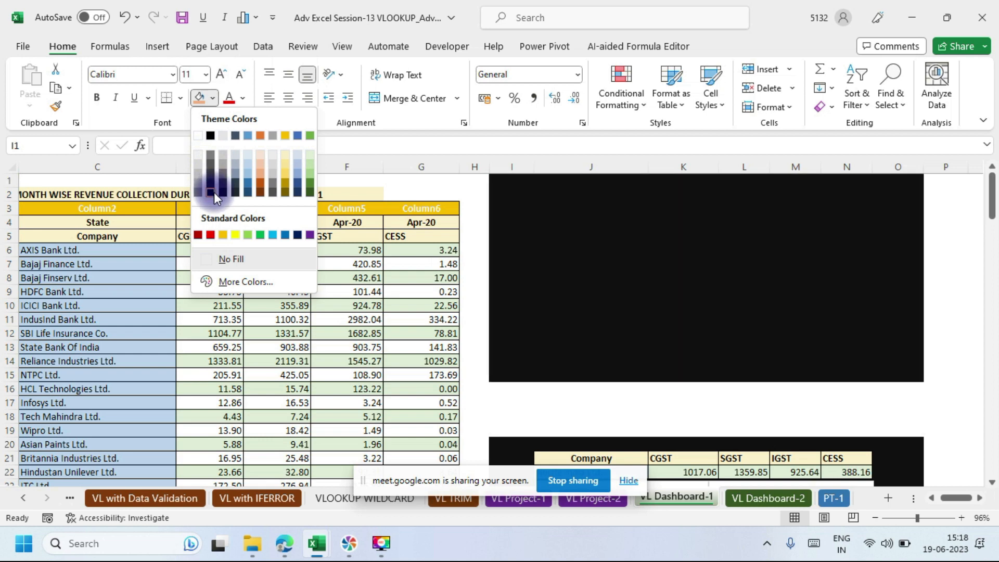
{"action": "left_click", "coordinate": [213, 192]}
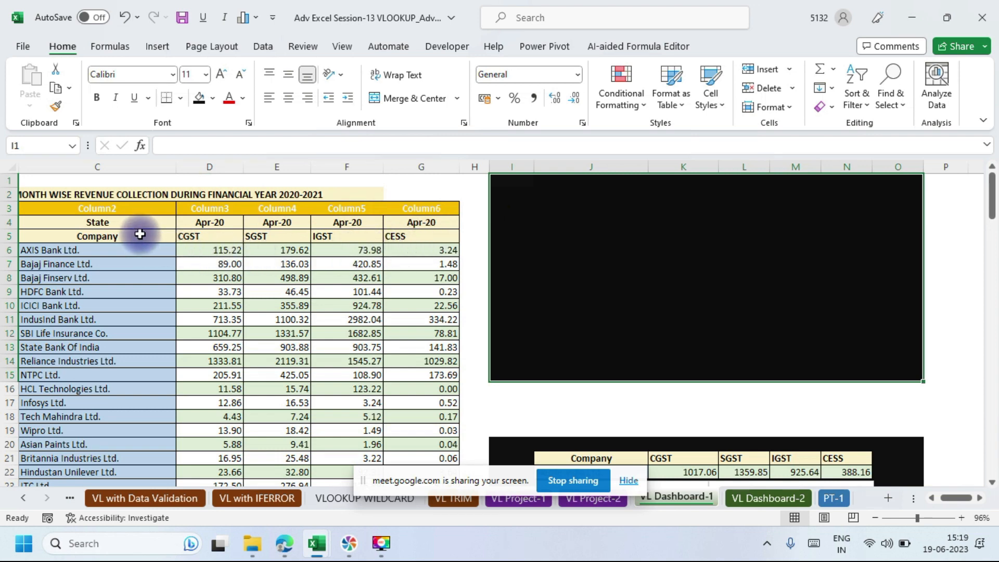
Copy the Company header row and the AXIS Bank Ltd. row (C5:G6) to J2 on the black background.
{"action": "left_click_drag", "start_coordinate": [140, 234], "coordinate": [431, 249]}
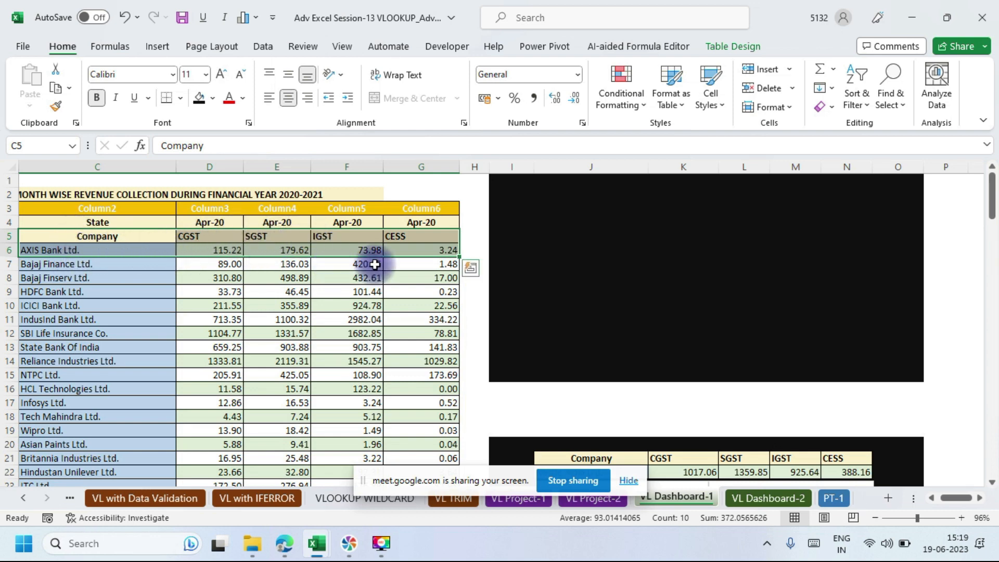
{"action": "key", "text": "ctrl+c"}
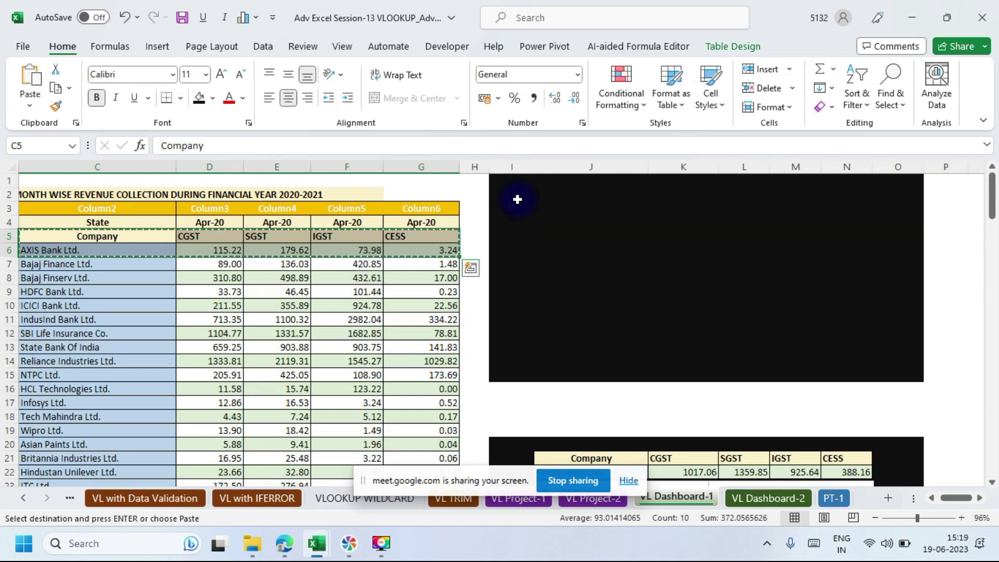
{"action": "left_click", "coordinate": [586, 196]}
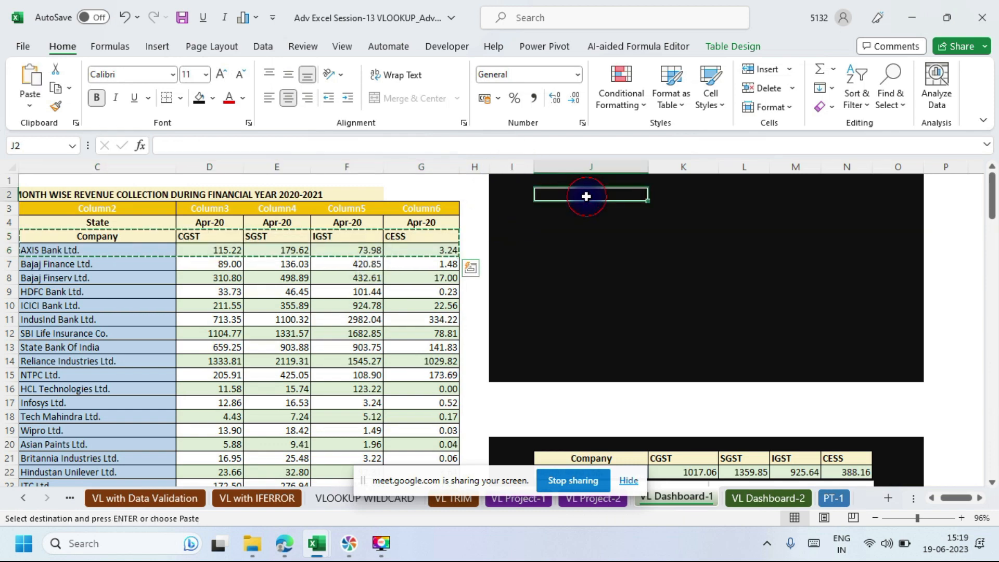
{"action": "key", "text": "ctrl+v"}
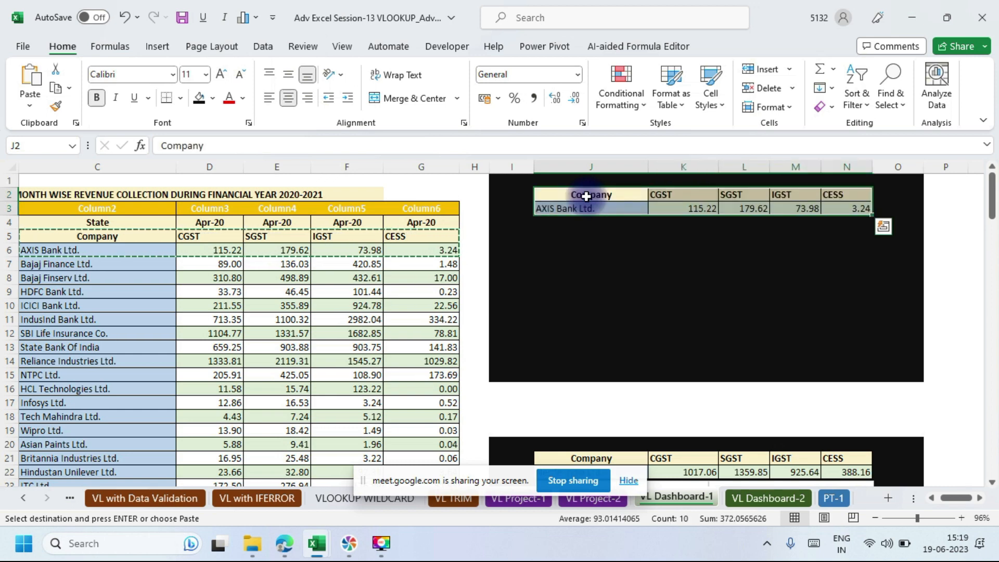
Glance at the Google Meet call, return to the Excel workbook, and clear the copied tax values in K3:N3.
{"action": "key", "text": "alt+Tab"}
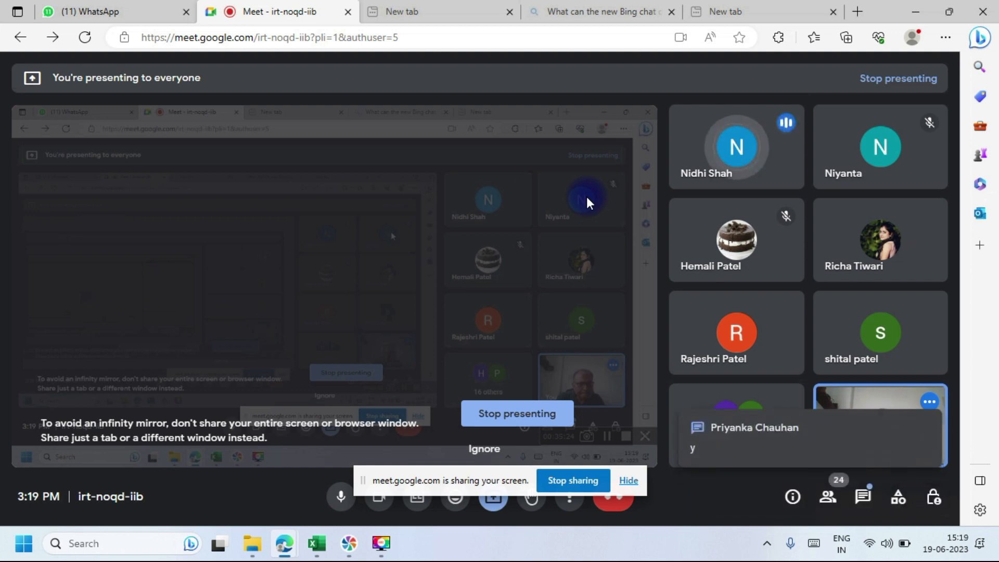
{"action": "key", "text": "alt+Tab"}
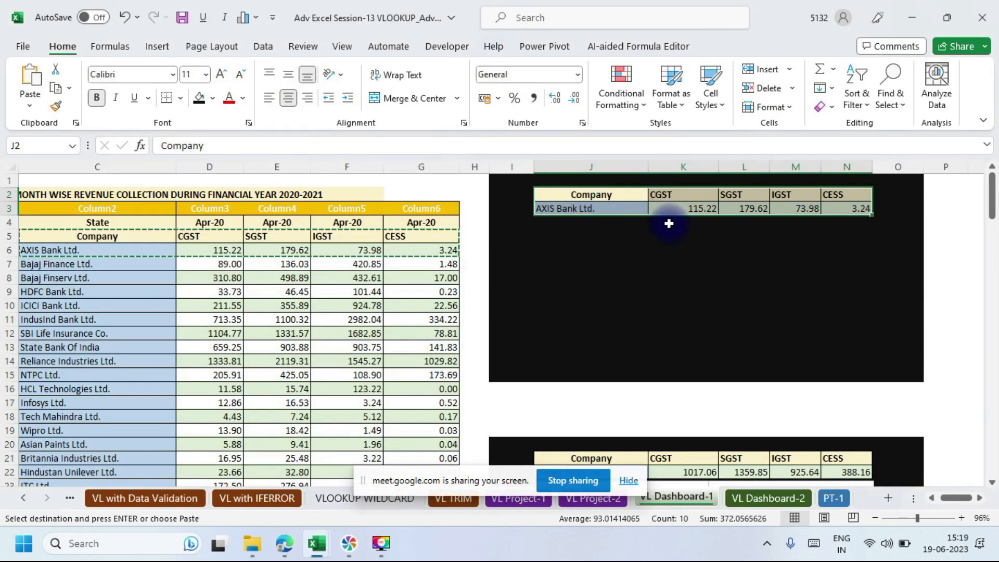
{"action": "left_click_drag", "start_coordinate": [696, 206], "coordinate": [842, 206]}
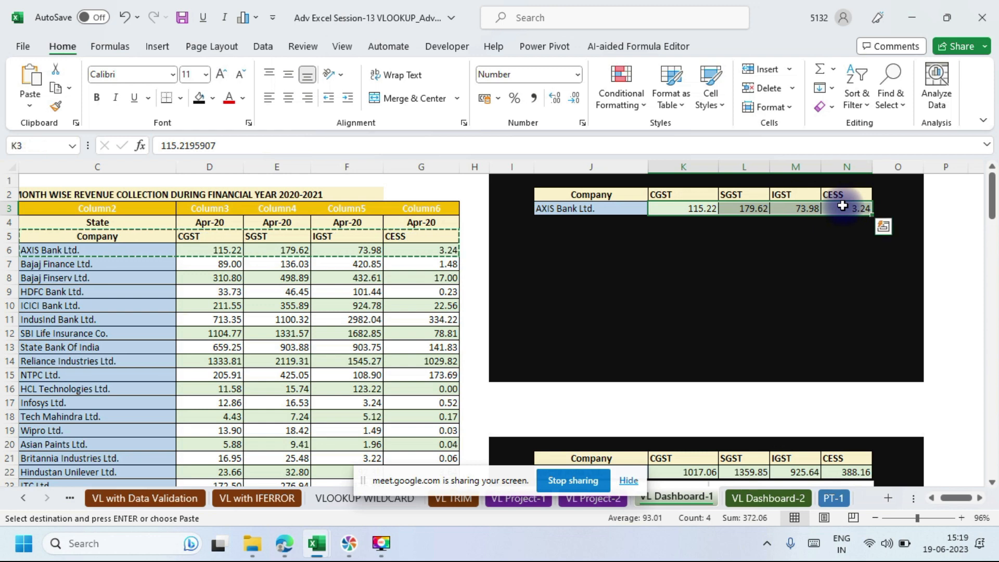
{"action": "key", "text": "Delete"}
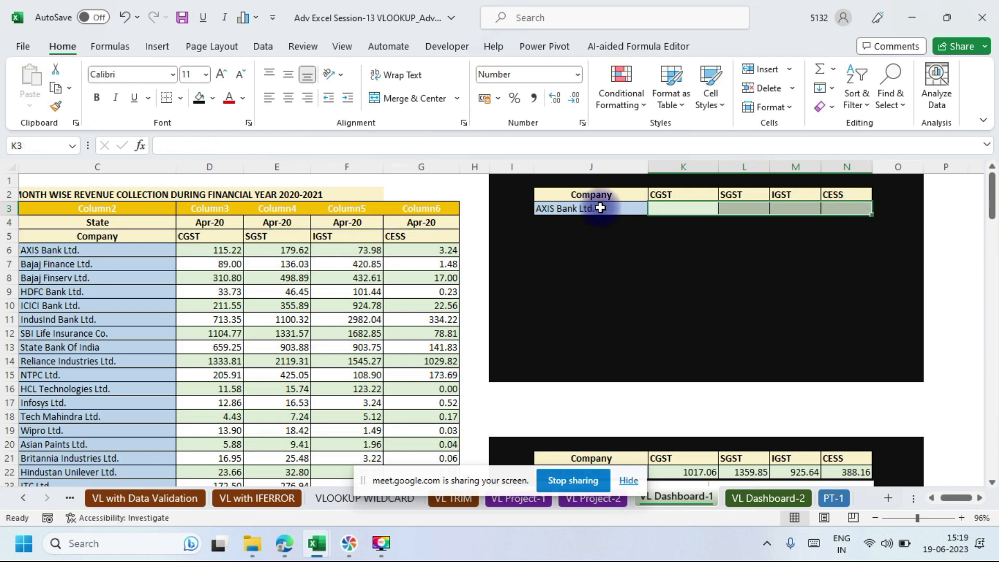
Start a VLOOKUP formula in the CGST cell K3 with the company cell J3 as the lookup value.
{"action": "left_click", "coordinate": [689, 207]}
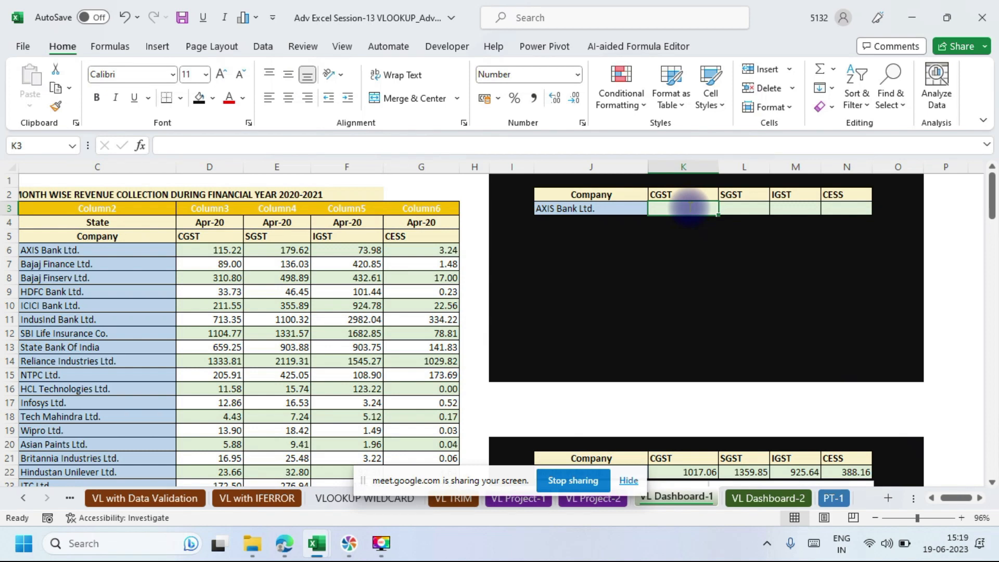
{"action": "type", "text": "=vl"}
{"action": "key", "text": "Tab"}
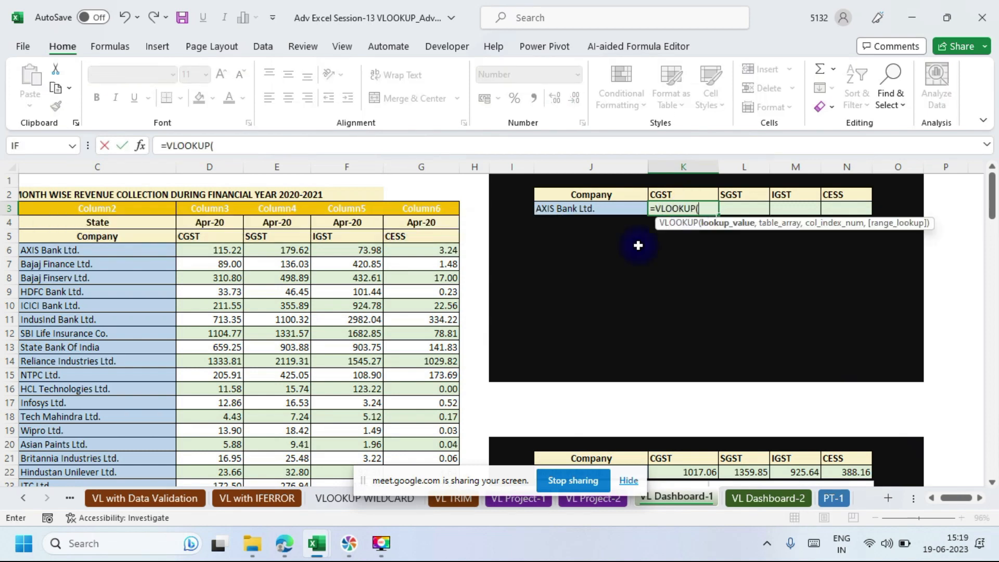
{"action": "left_click", "coordinate": [580, 207]}
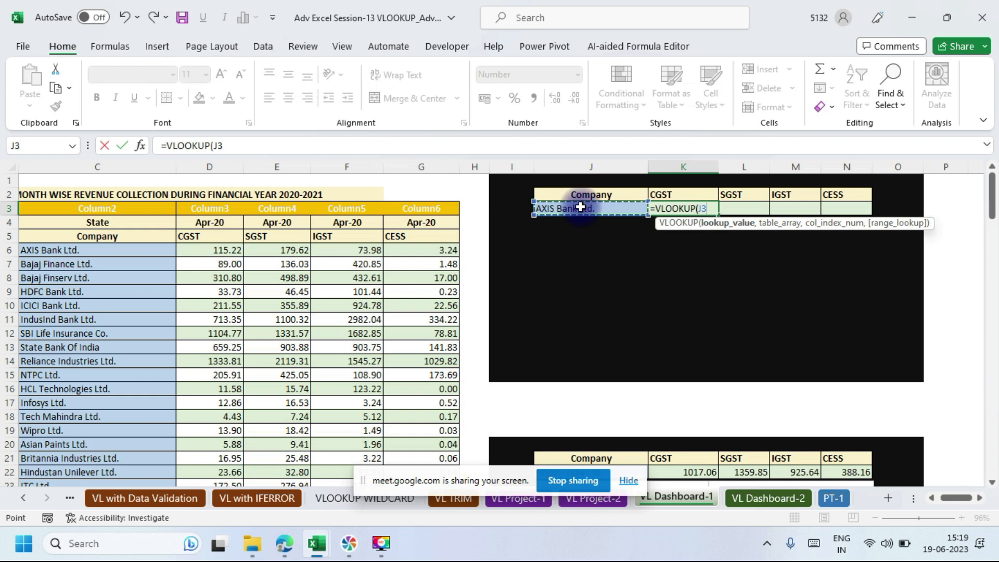
{"action": "type", "text": ","}
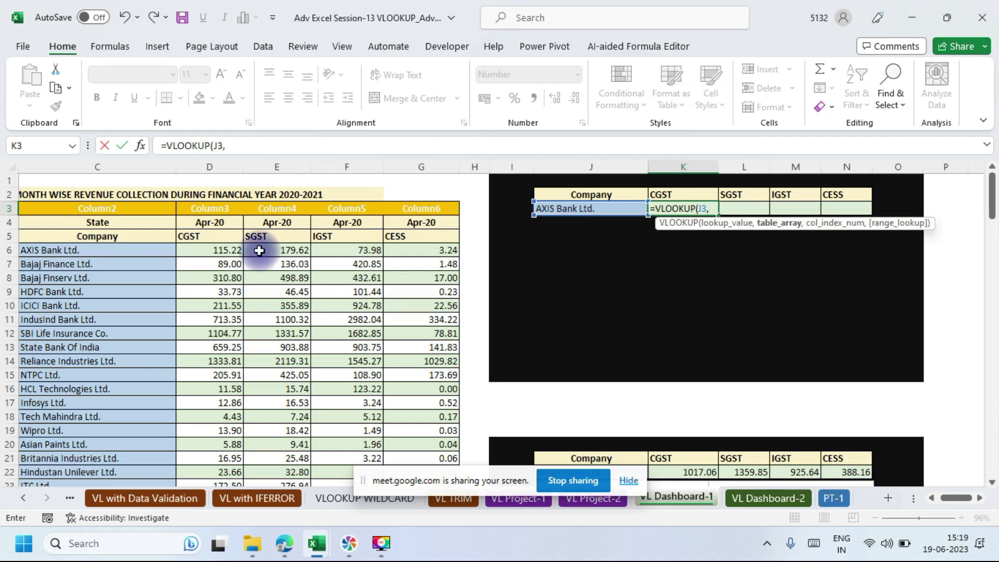
{"action": "left_click", "coordinate": [89, 236]}
{"action": "key", "text": "Left"}
{"action": "key", "text": "Left"}
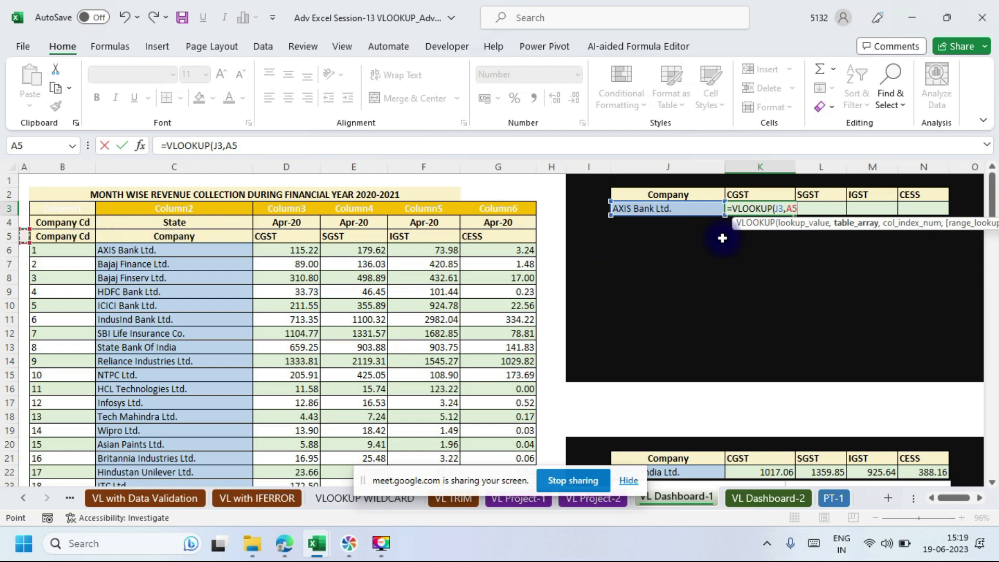
{"action": "key", "text": "BackSpace"}
{"action": "key", "text": "BackSpace"}
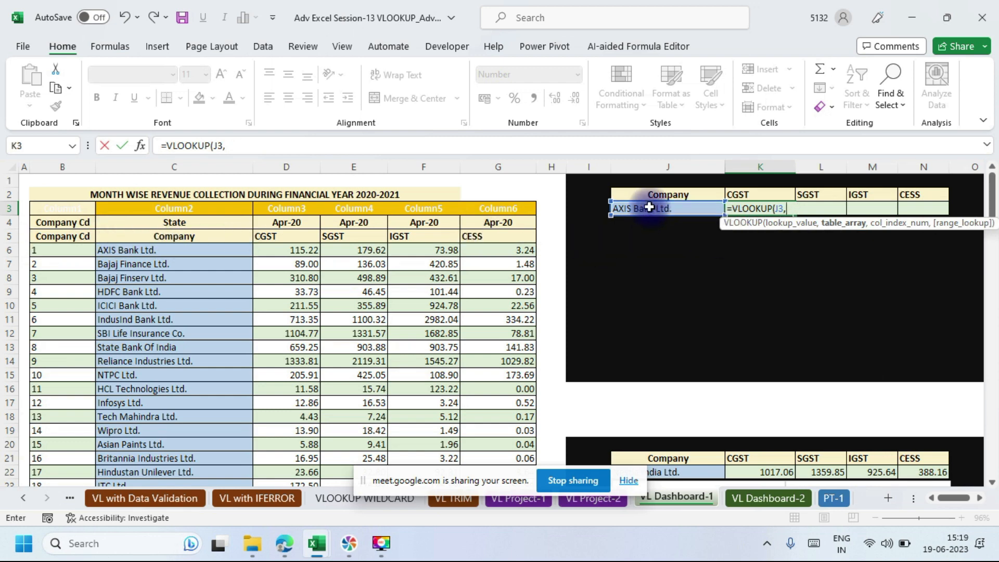
Set the K3 formula's table array to the company revenue data C5:G43, locked as the absolute reference $C$5:$G$43.
{"action": "left_click", "coordinate": [159, 237]}
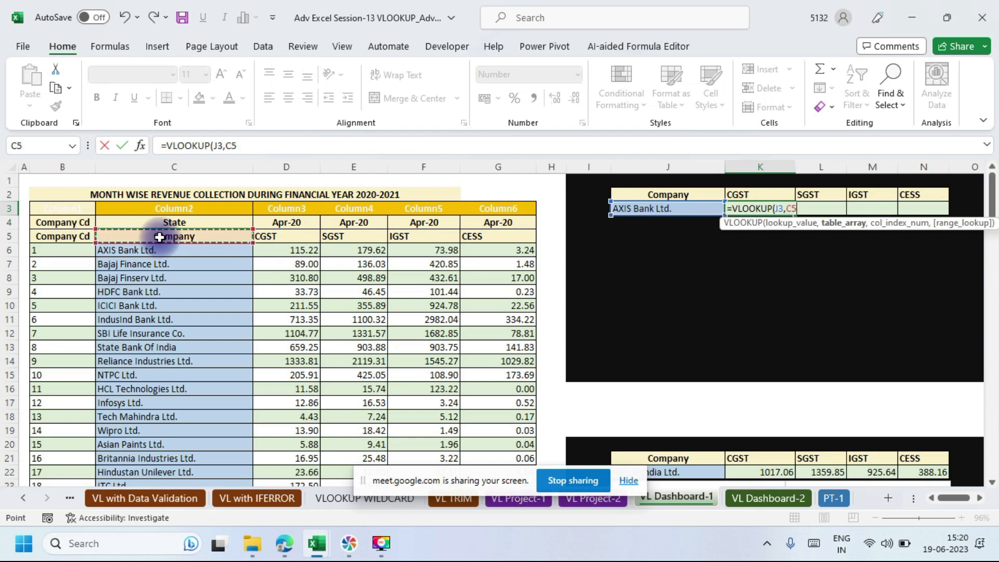
{"action": "key", "text": "ctrl+shift+Right"}
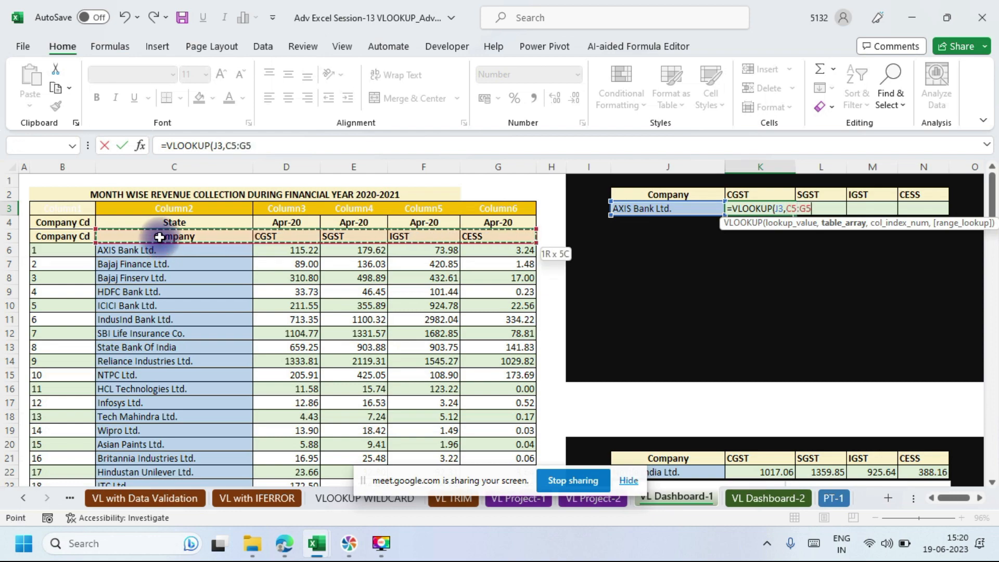
{"action": "key", "text": "ctrl+shift+Down"}
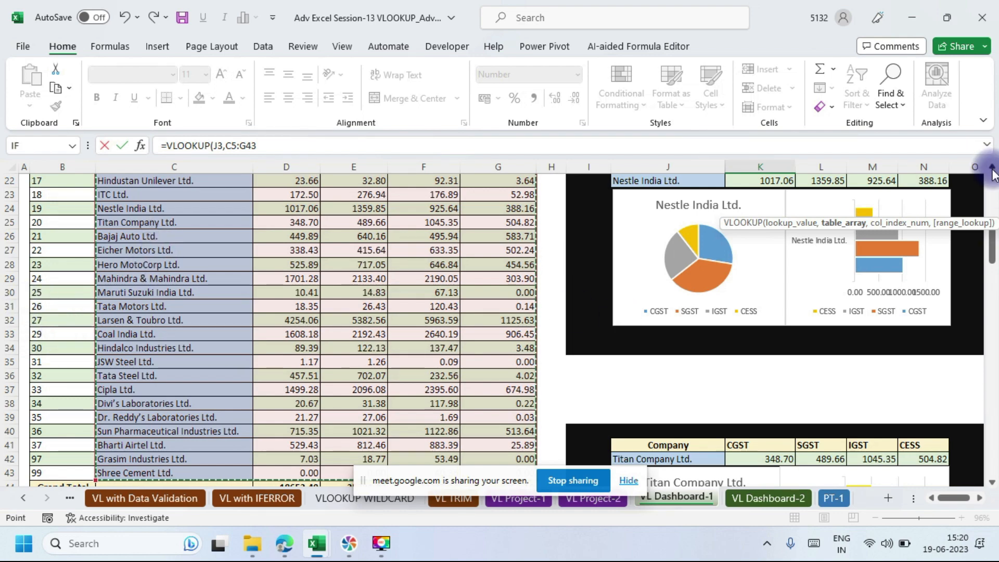
{"action": "scroll", "coordinate": [993, 170], "scroll_direction": "up", "scroll_amount": 1}
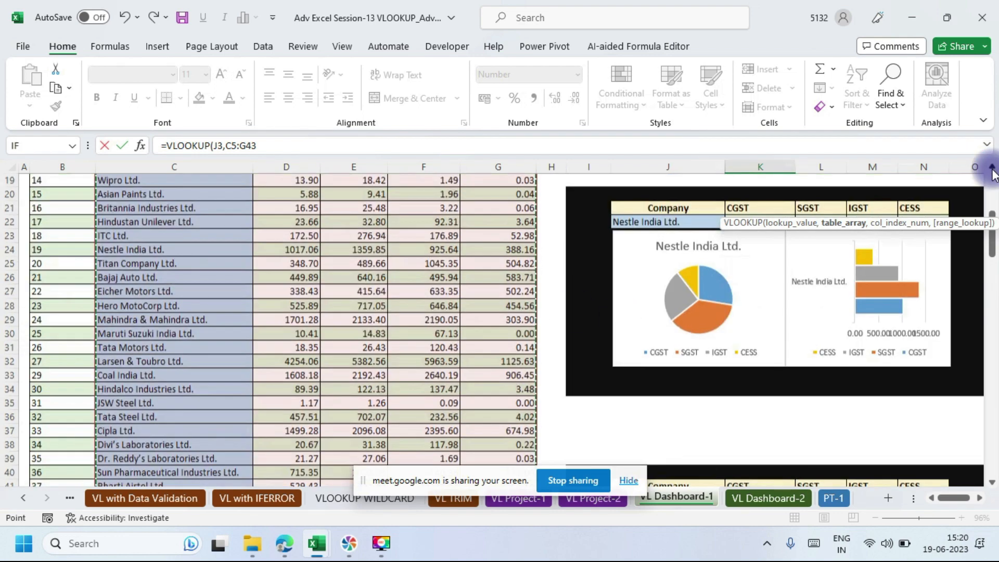
{"action": "scroll", "coordinate": [992, 174], "scroll_direction": "up", "scroll_amount": 6}
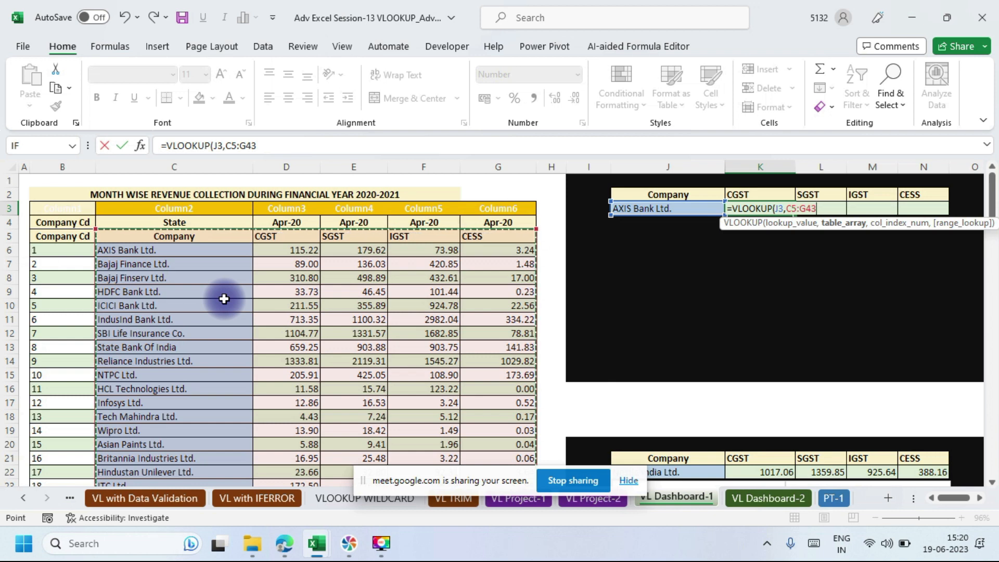
{"action": "key", "text": "F4"}
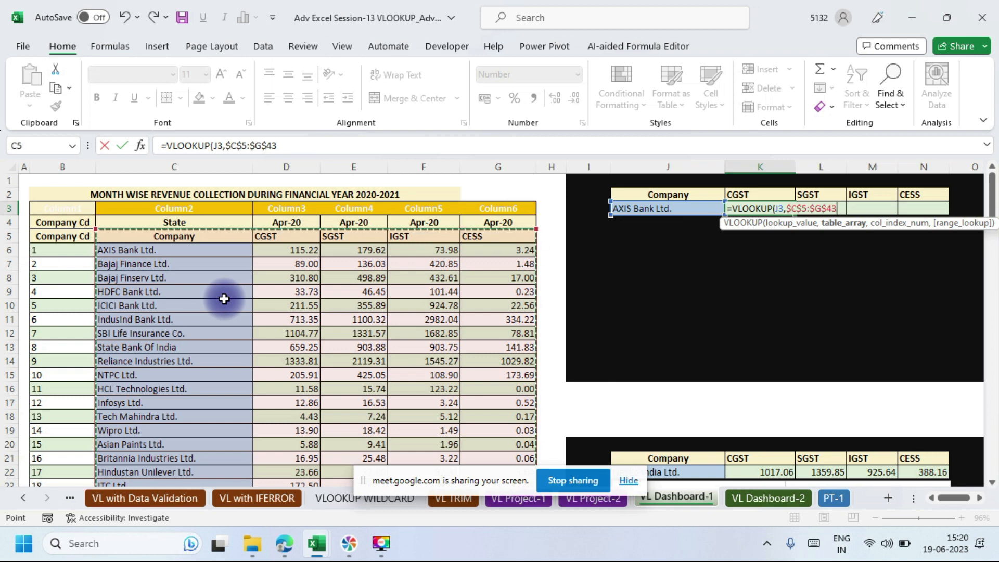
{"action": "type", "text": ","}
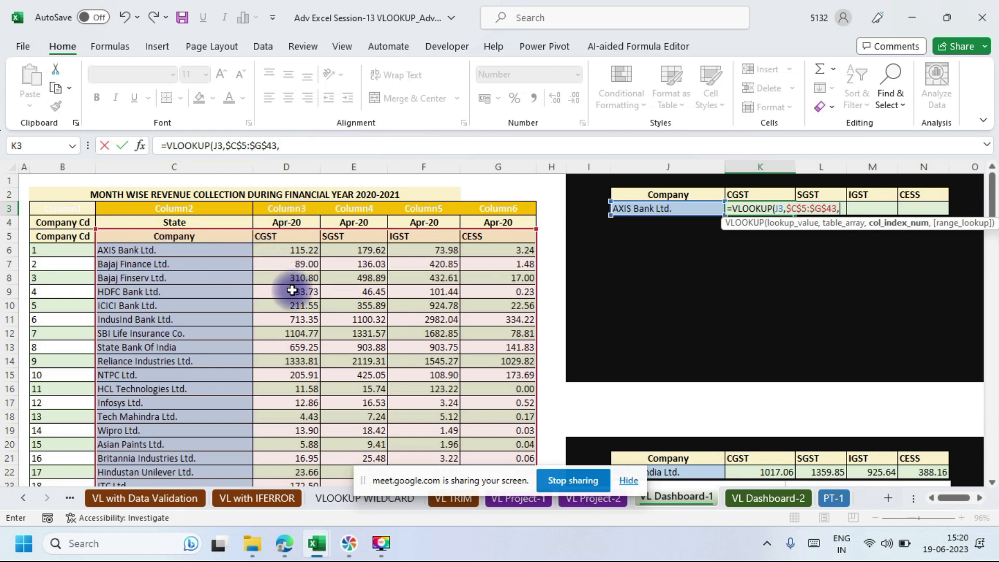
Complete the K3 VLOOKUP with column index 2 and range lookup 0 for an exact match.
{"action": "type", "text": "2,"}
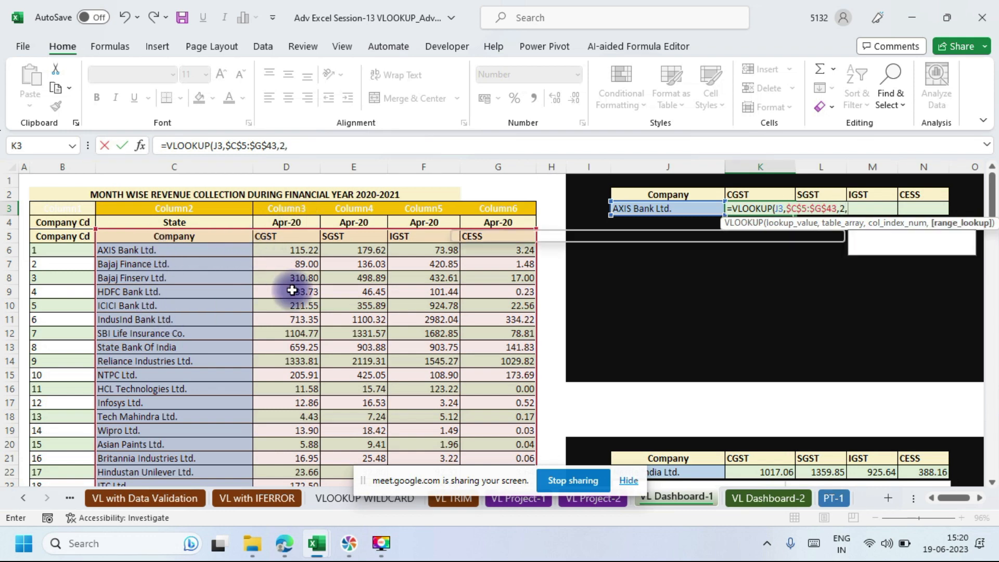
{"action": "type", "text": "0"}
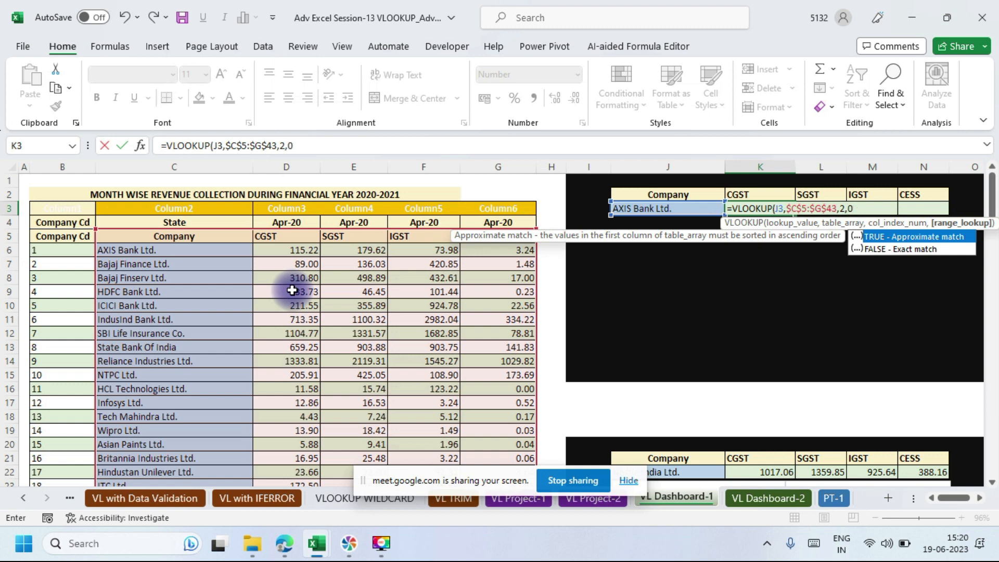
{"action": "type", "text": ")"}
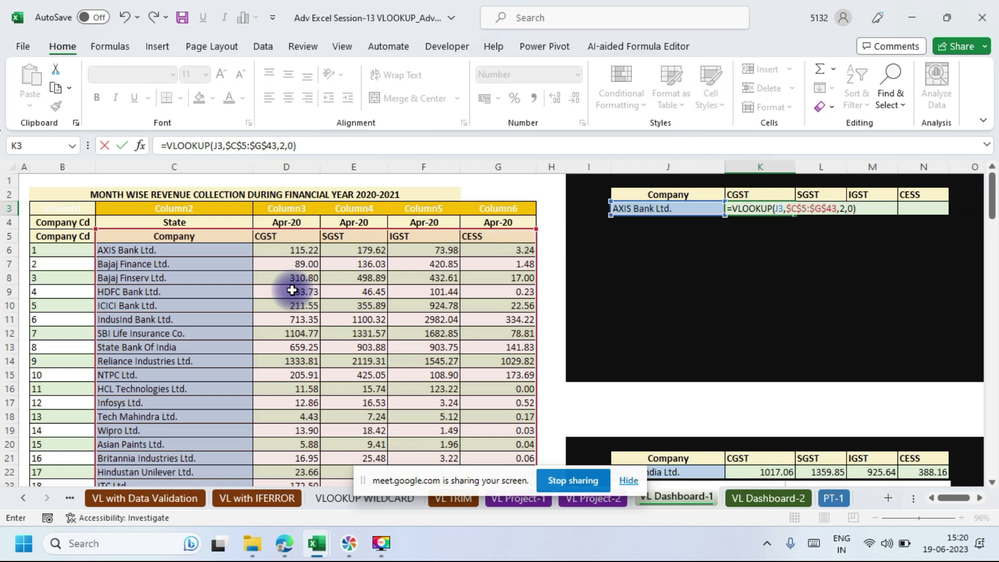
{"action": "key", "text": "Return"}
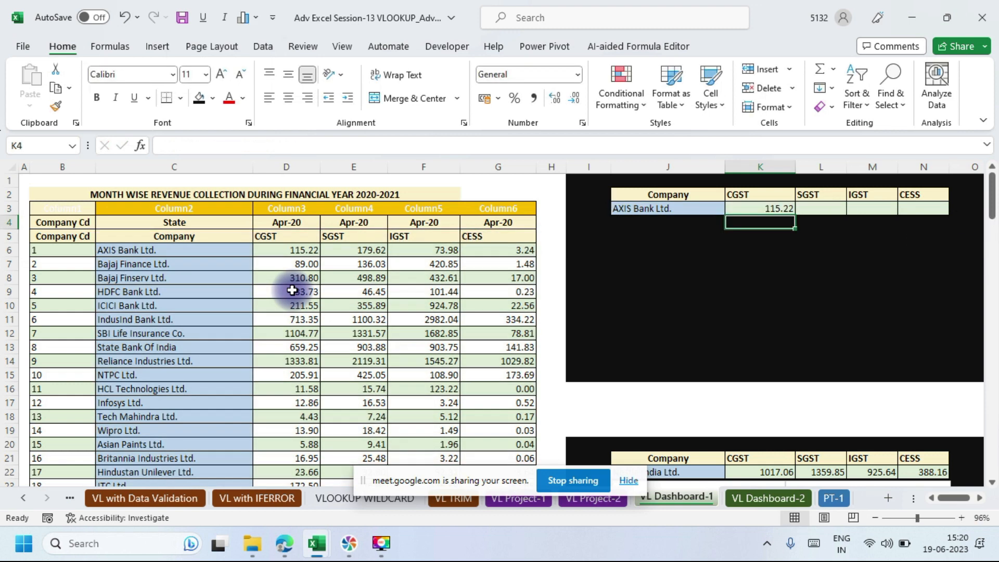
Set the data validation of the company cell J3 to allow List.
{"action": "left_click", "coordinate": [749, 210]}
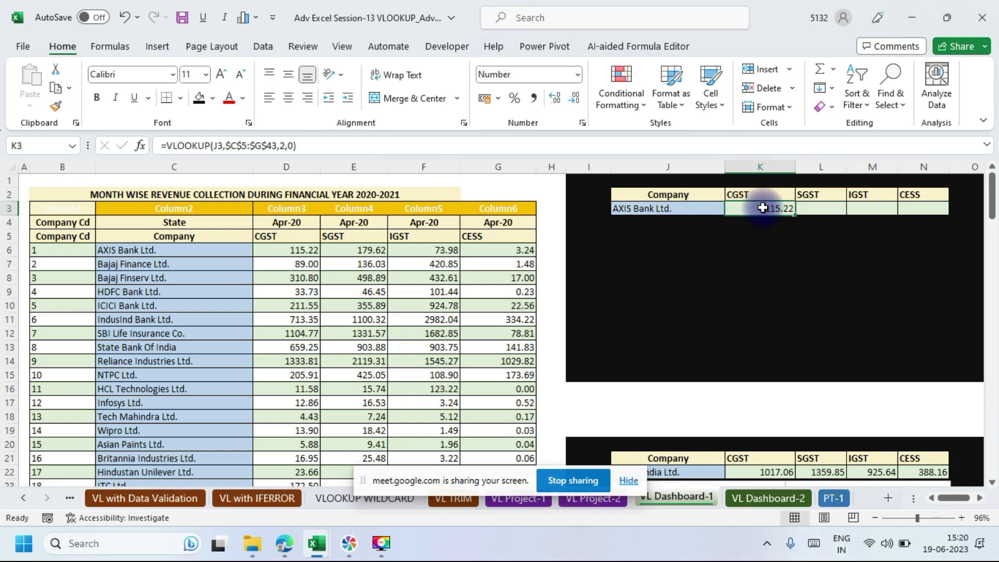
{"action": "left_click", "coordinate": [699, 207]}
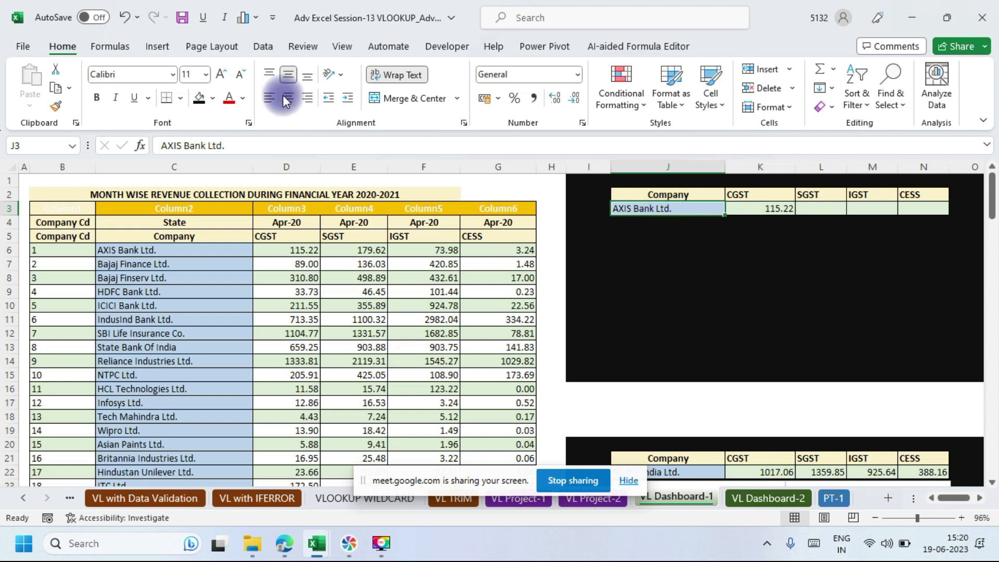
{"action": "left_click", "coordinate": [262, 46]}
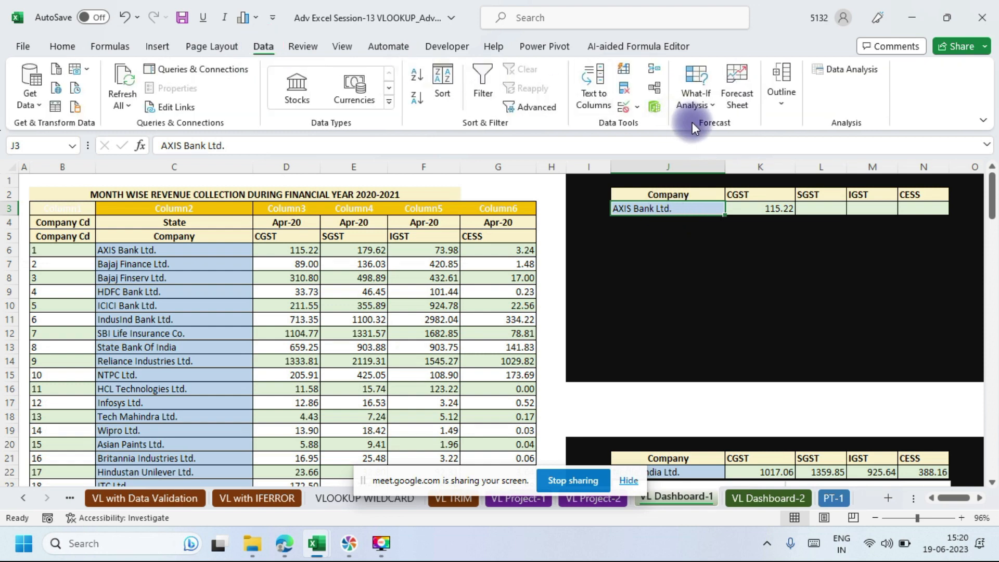
{"action": "left_click", "coordinate": [636, 107]}
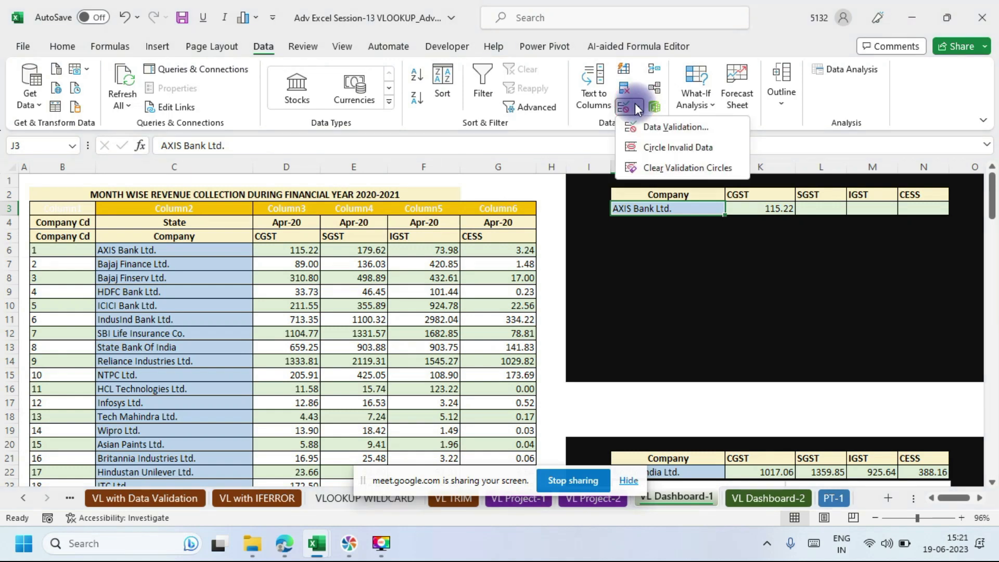
{"action": "left_click", "coordinate": [666, 130]}
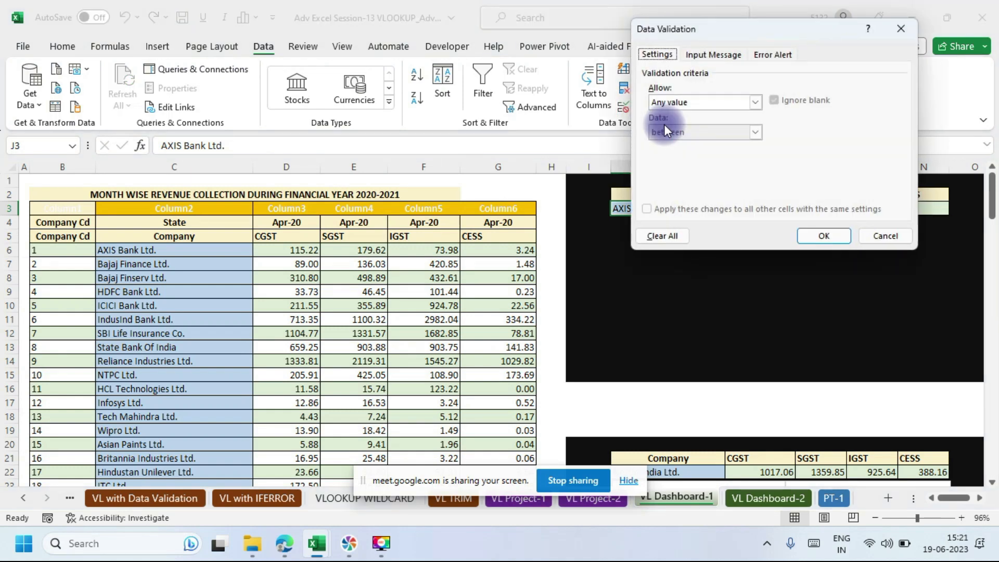
{"action": "left_click", "coordinate": [760, 97]}
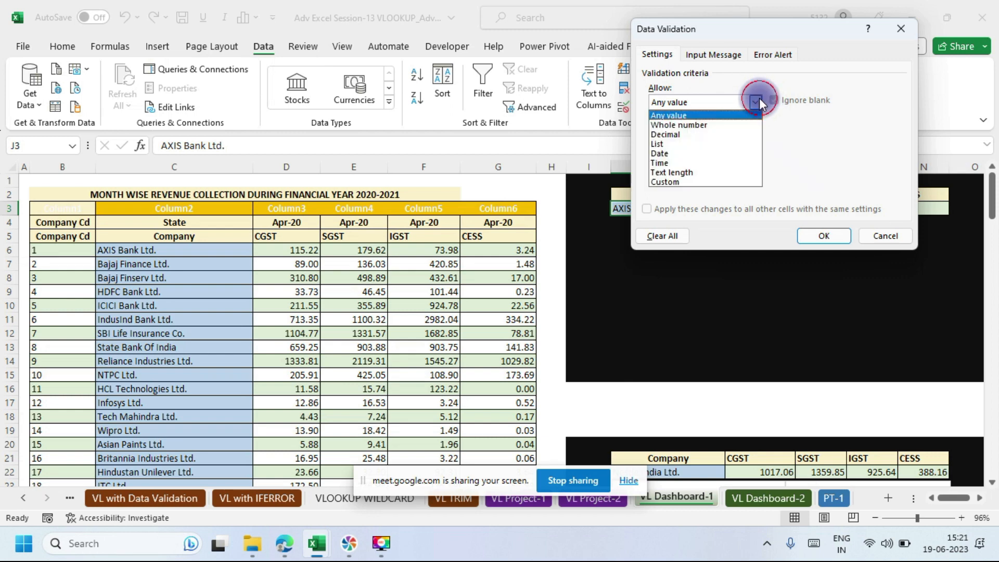
{"action": "left_click", "coordinate": [694, 144]}
Use the company names from C6 down column C as the source of J3's validation list and apply it.
{"action": "left_click", "coordinate": [653, 163]}
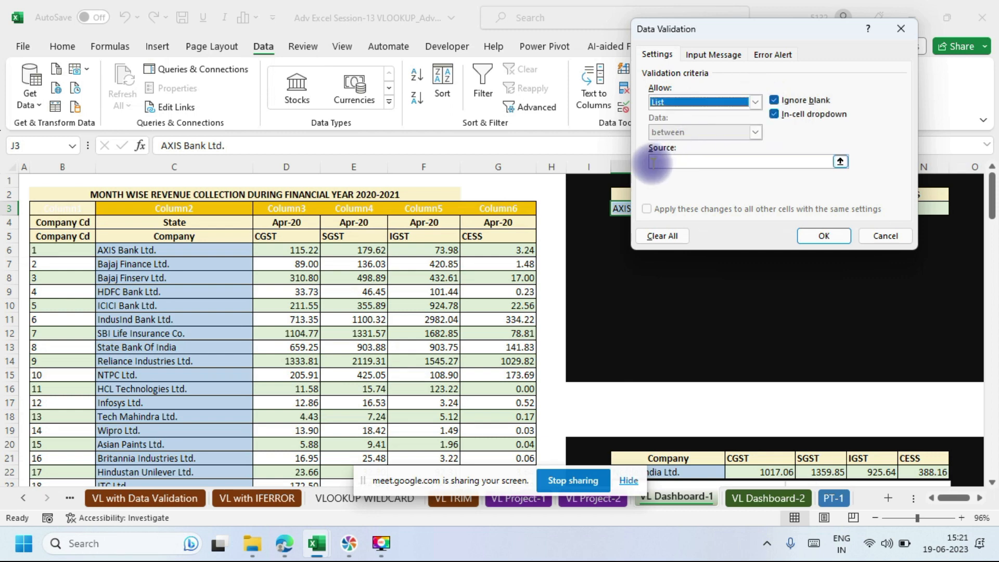
{"action": "left_click", "coordinate": [119, 249]}
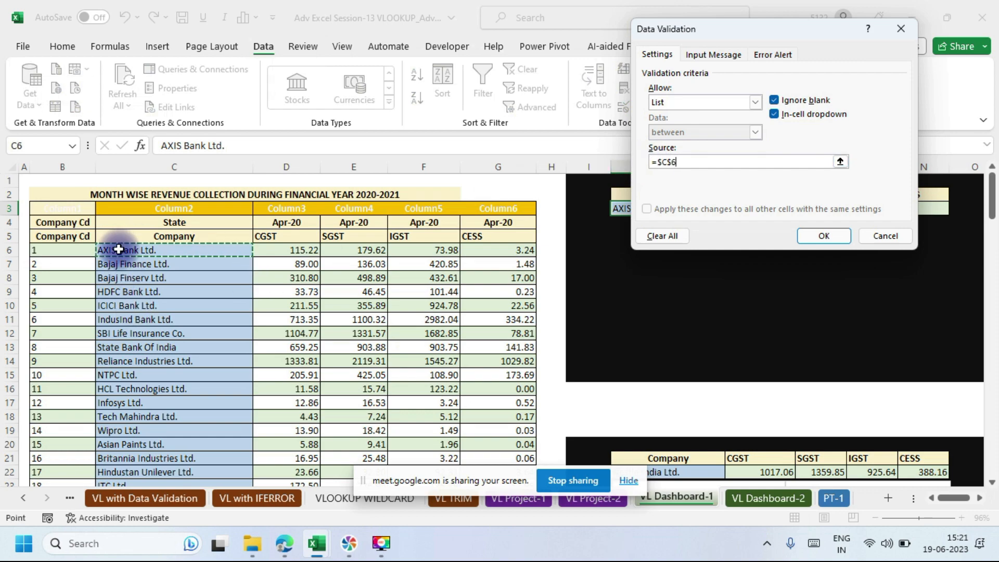
{"action": "key", "text": "ctrl+shift+Down"}
{"action": "left_click", "coordinate": [828, 236]}
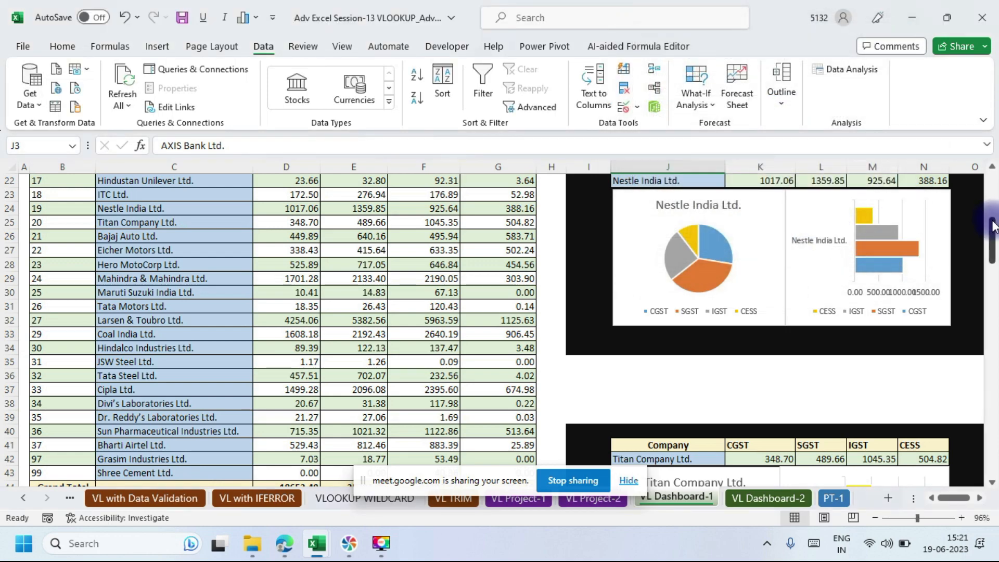
Test the J3 drop-down by choosing Bajaj Finance Ltd. and finally Bajaj Finserv Ltd.
{"action": "left_click_drag", "start_coordinate": [992, 227], "coordinate": [992, 166]}
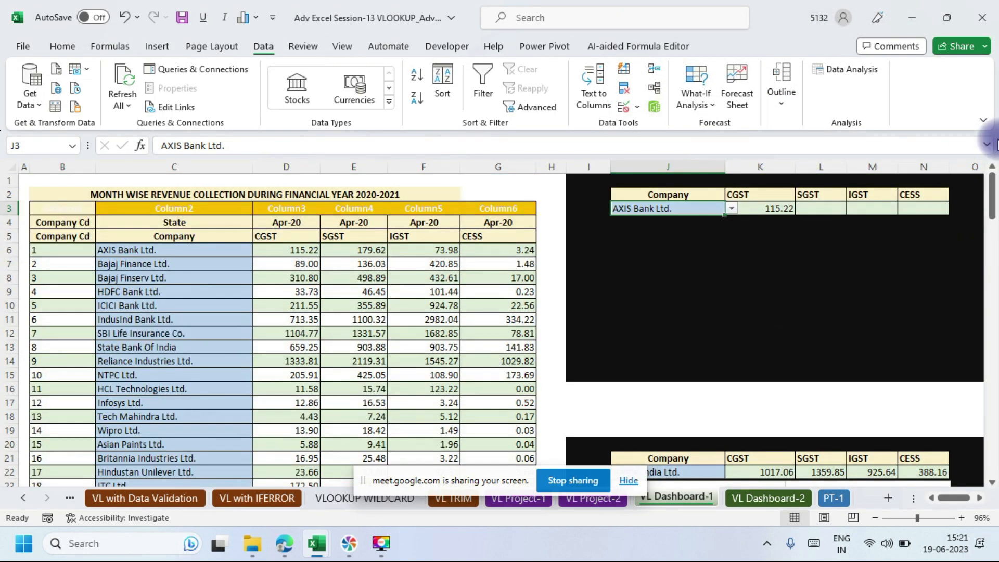
{"action": "left_click", "coordinate": [730, 207]}
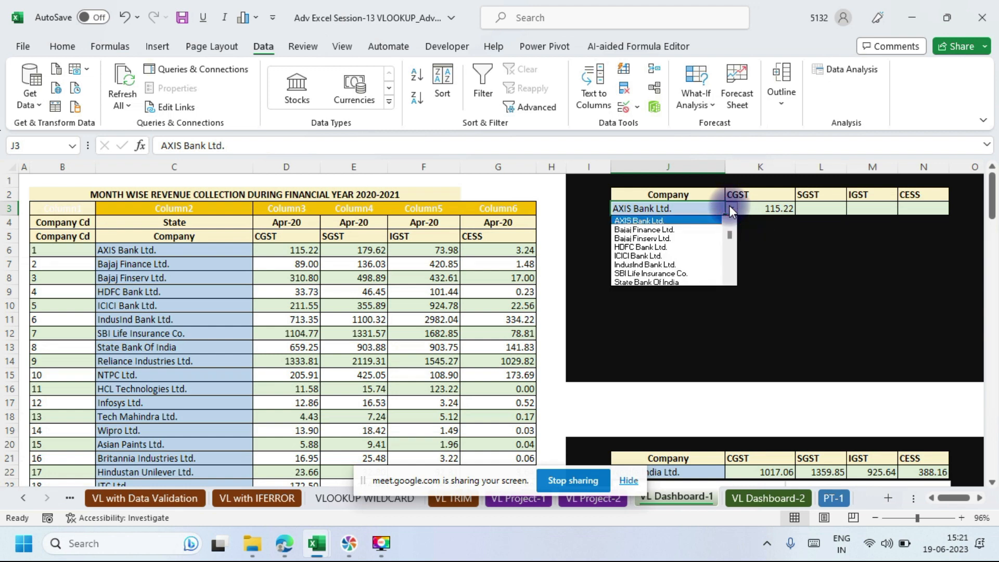
{"action": "left_click", "coordinate": [654, 229]}
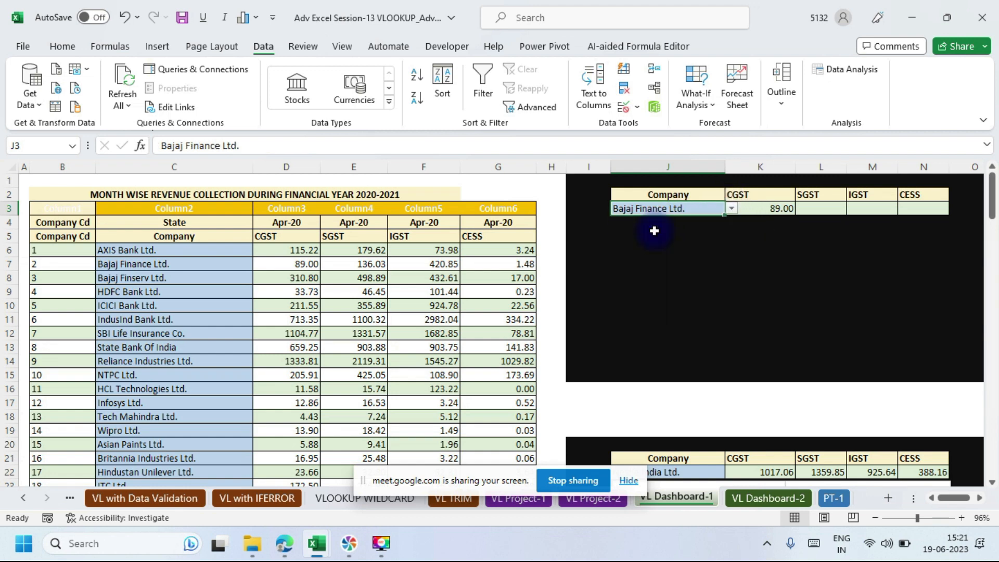
{"action": "left_click", "coordinate": [732, 207]}
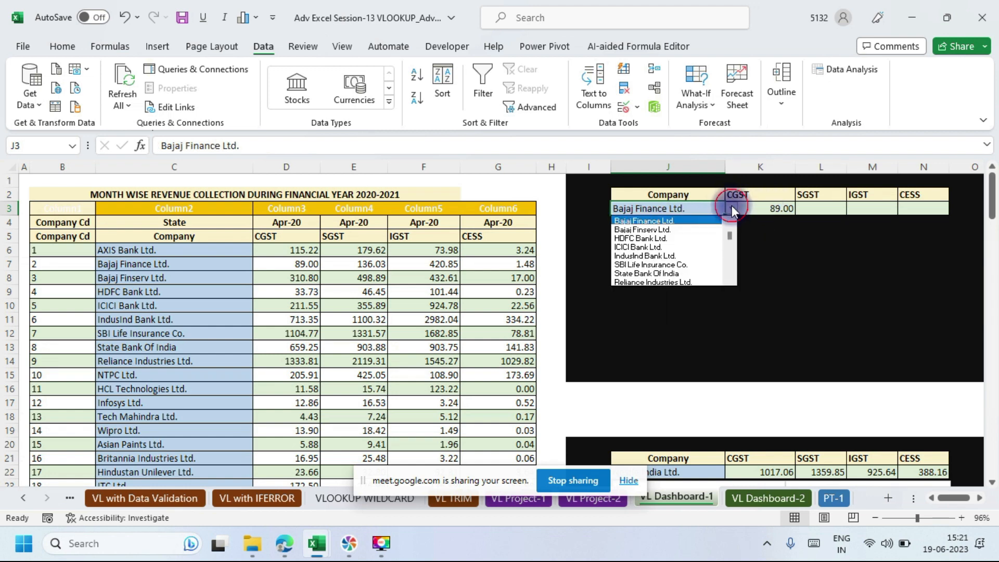
{"action": "left_click", "coordinate": [666, 229]}
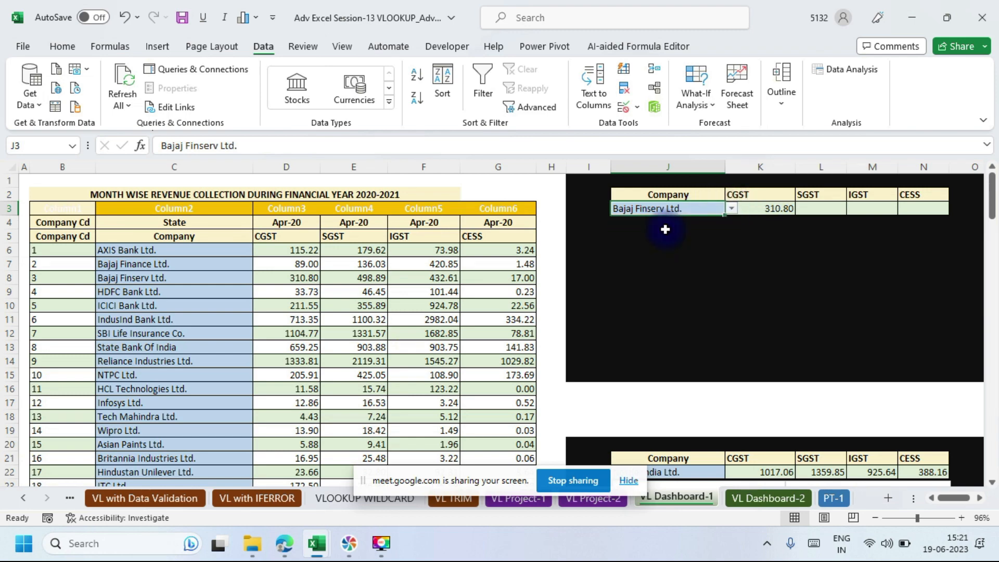
Glance at the Google Meet call, return to the Excel workbook, and look over the SGST, IGST and CESS cells L3:N3.
{"action": "key", "text": "alt+Tab"}
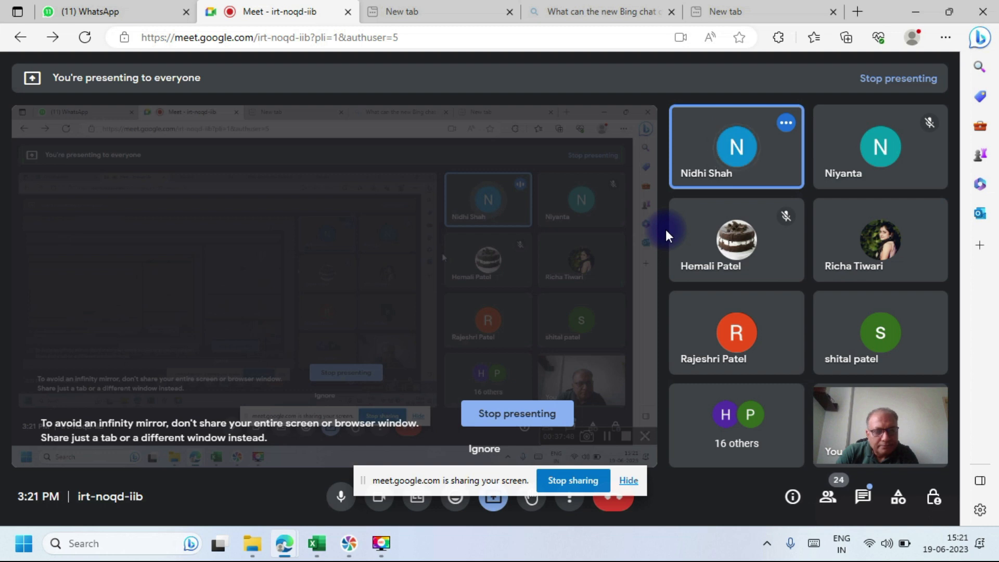
{"action": "key", "text": "alt+Tab"}
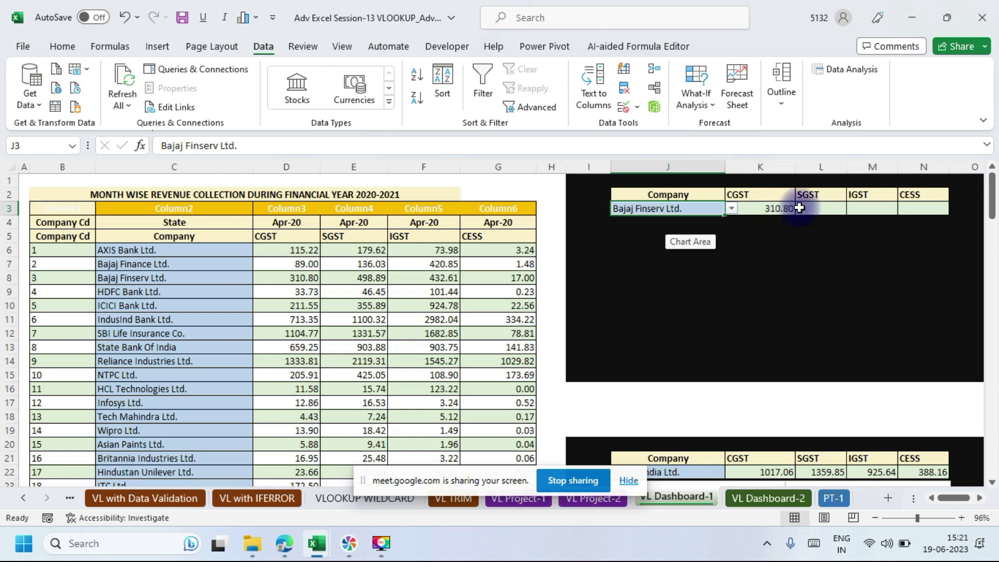
{"action": "left_click", "coordinate": [824, 209]}
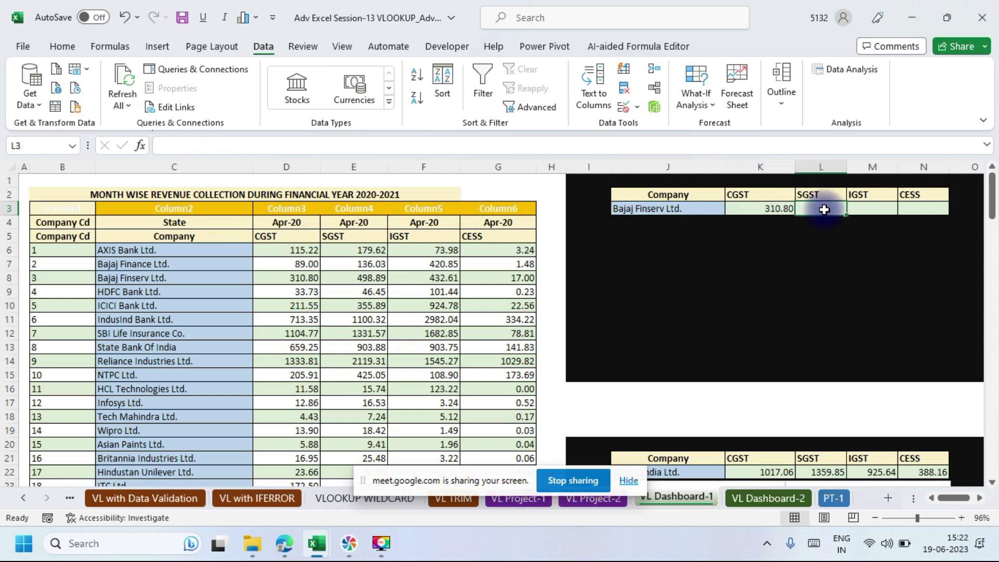
{"action": "left_click", "coordinate": [870, 208]}
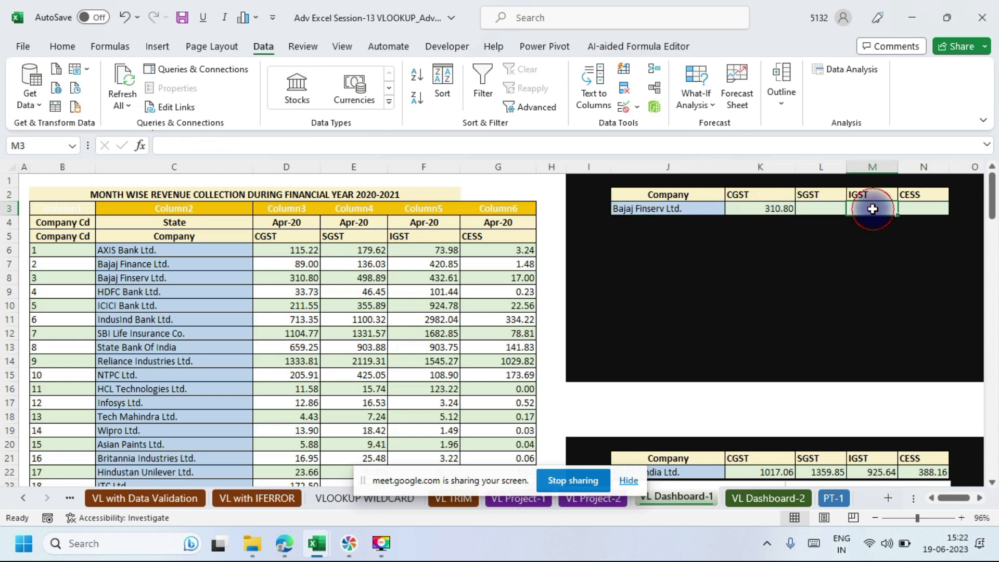
{"action": "left_click", "coordinate": [907, 209]}
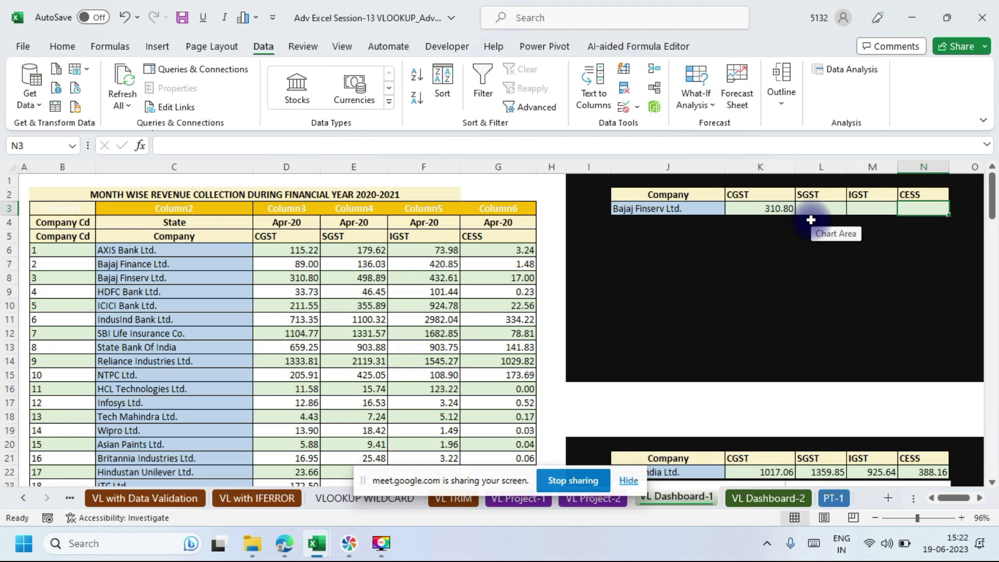
Reopen the K3 VLOOKUP arguments and replace the column index number with a MATCH function that looks up the header cell K2.
{"action": "left_click", "coordinate": [775, 207]}
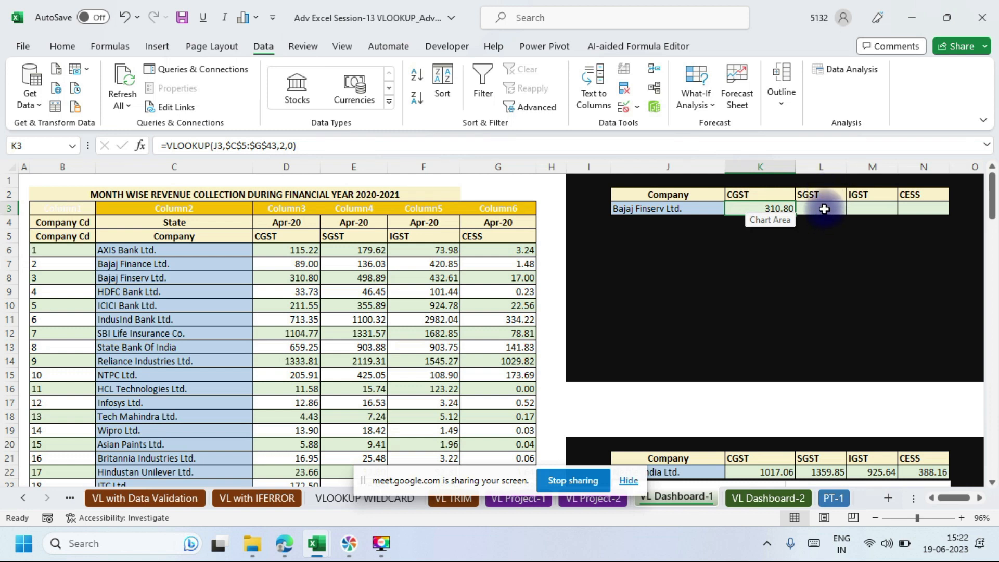
{"action": "left_click", "coordinate": [144, 148]}
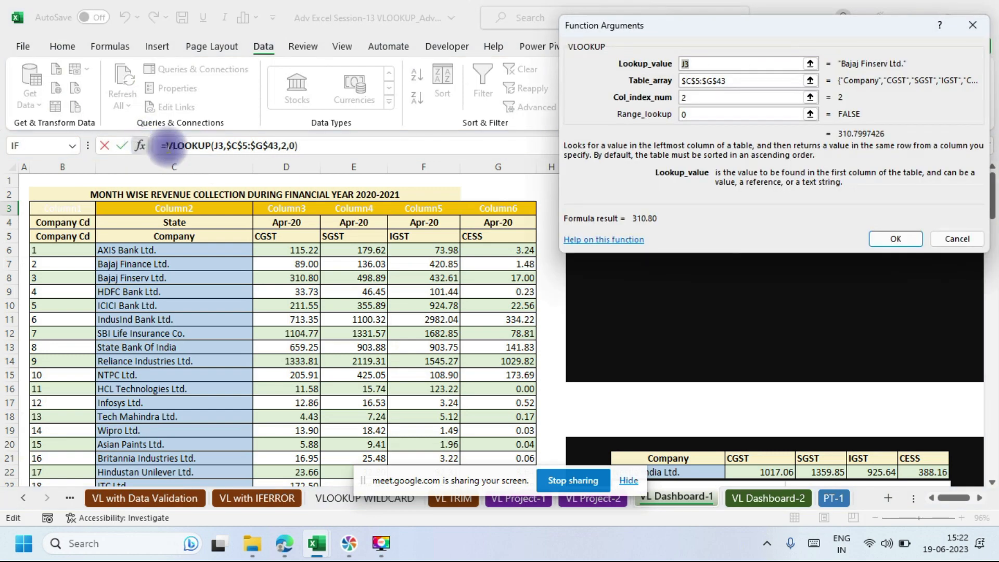
{"action": "left_click", "coordinate": [686, 97]}
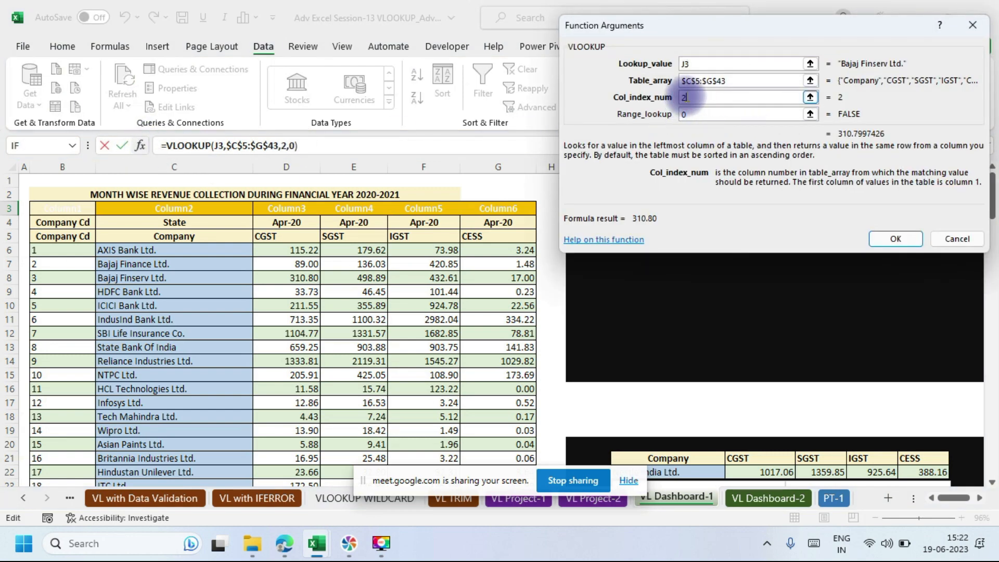
{"action": "key", "text": "BackSpace"}
{"action": "type", "text": "matc"}
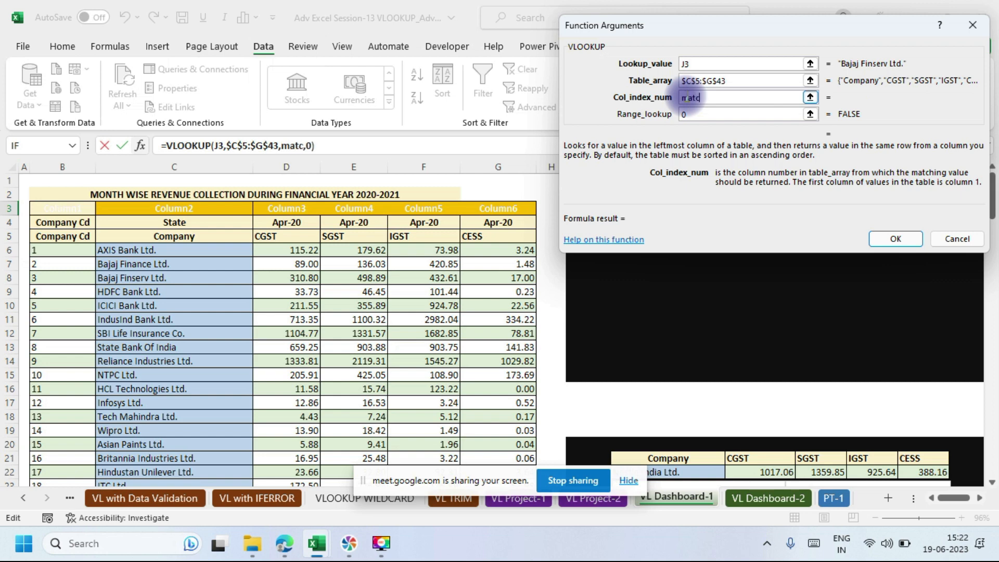
{"action": "type", "text": "h("}
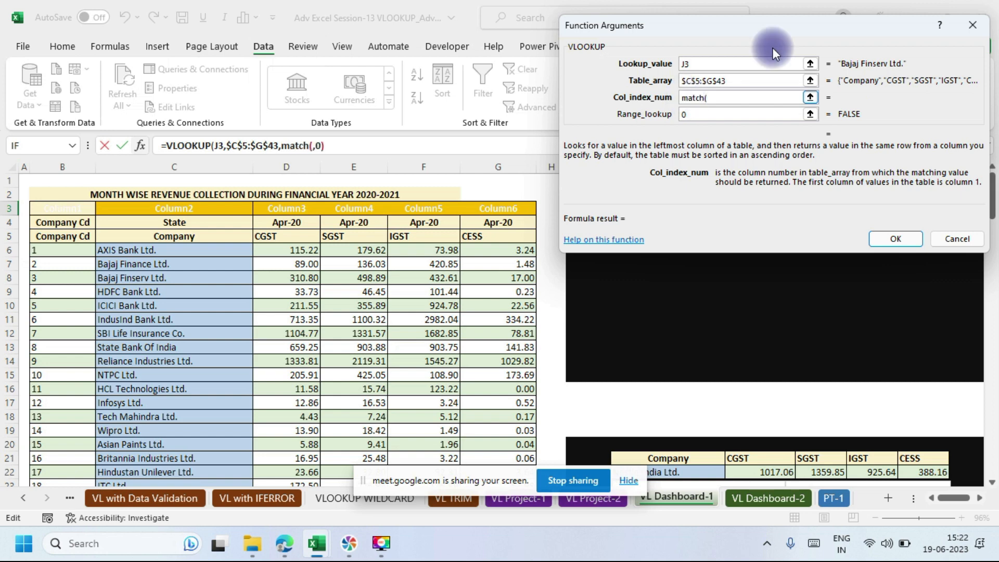
{"action": "left_click_drag", "start_coordinate": [768, 25], "coordinate": [503, 333]}
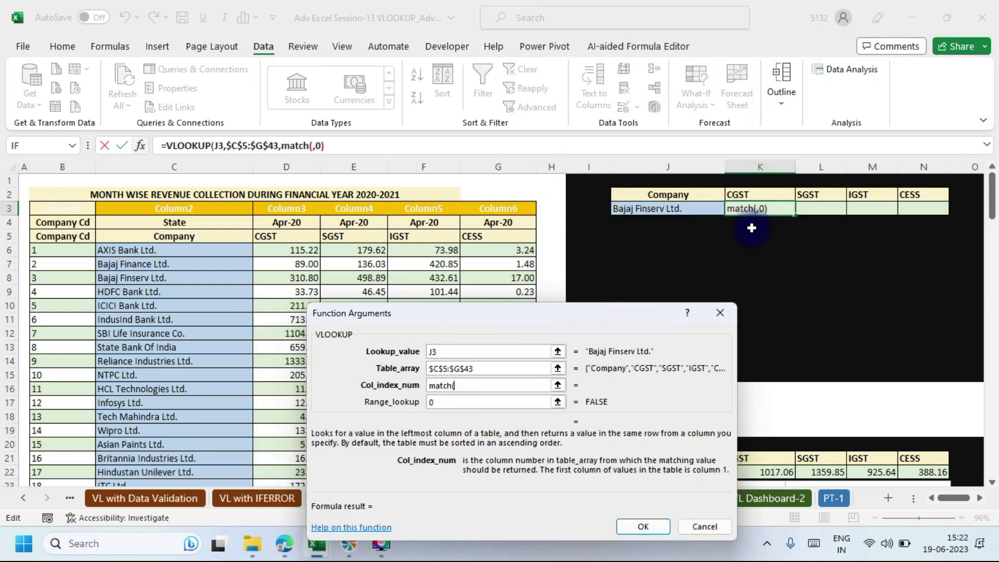
{"action": "left_click", "coordinate": [741, 195]}
{"action": "type", "text": ","}
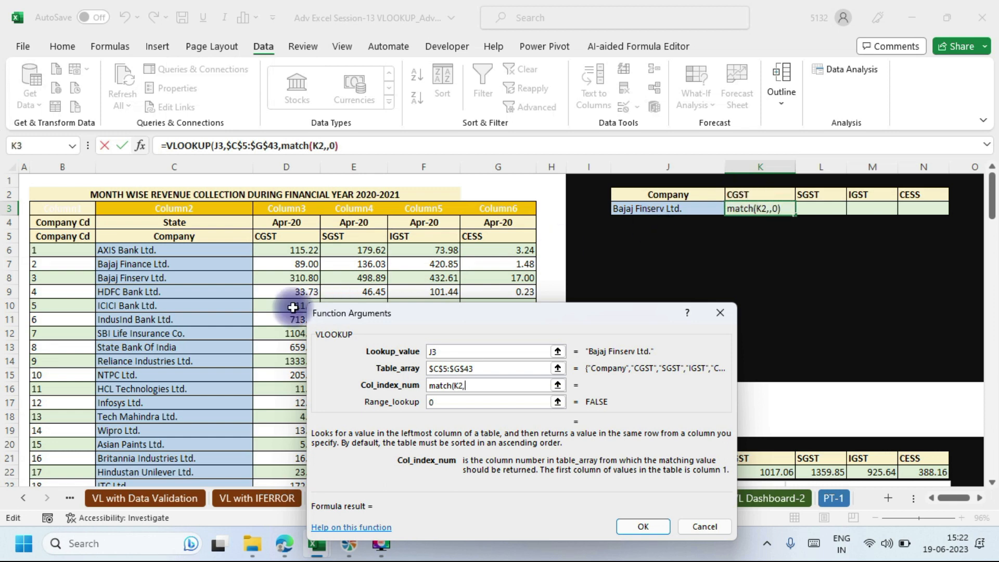
Complete the MATCH with the header row locked as $C$5:$G$5 and match type 0, and apply the K3 formula.
{"action": "left_click_drag", "start_coordinate": [137, 236], "coordinate": [519, 235]}
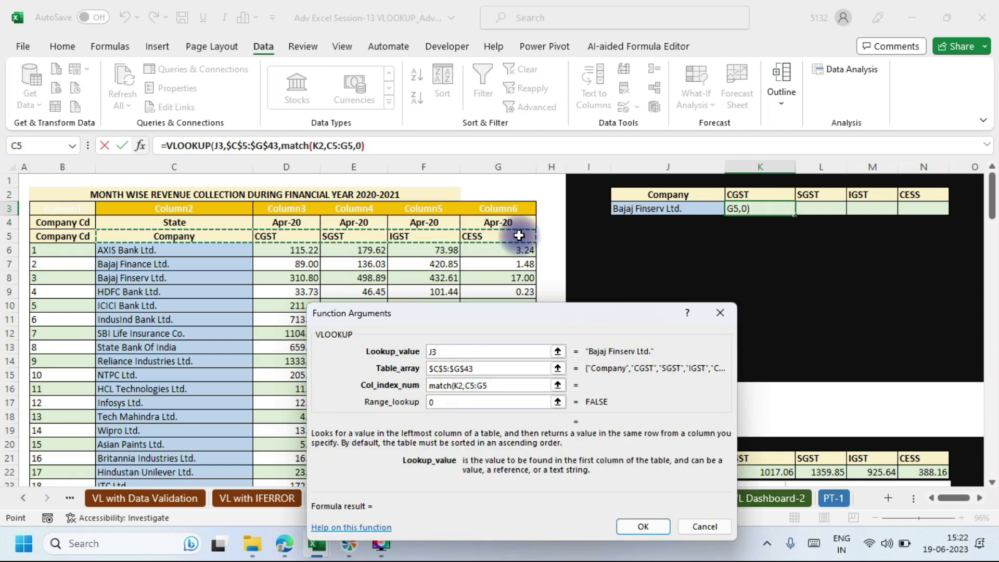
{"action": "key", "text": "F4"}
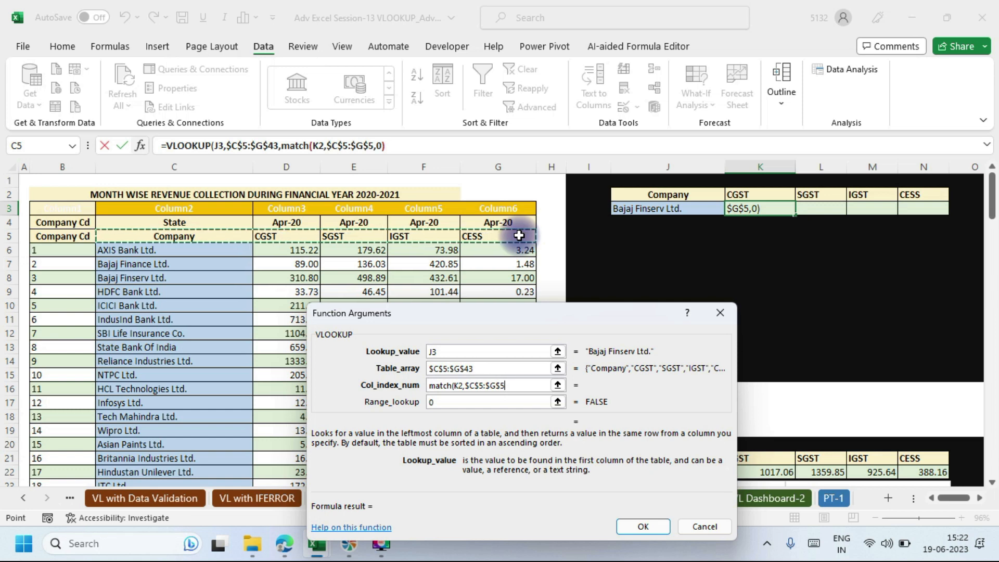
{"action": "type", "text": ",0)"}
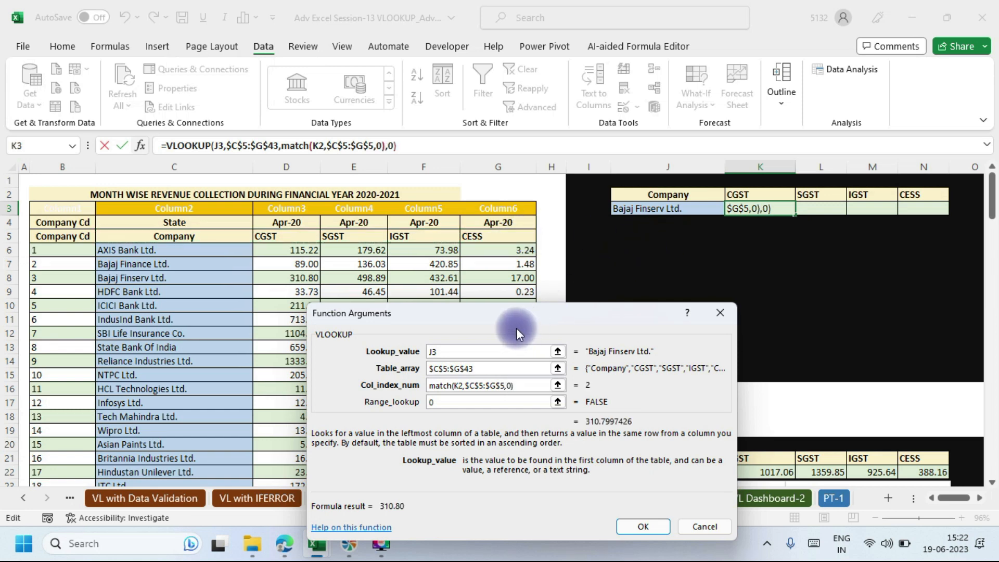
{"action": "left_click_drag", "start_coordinate": [516, 323], "coordinate": [392, 106]}
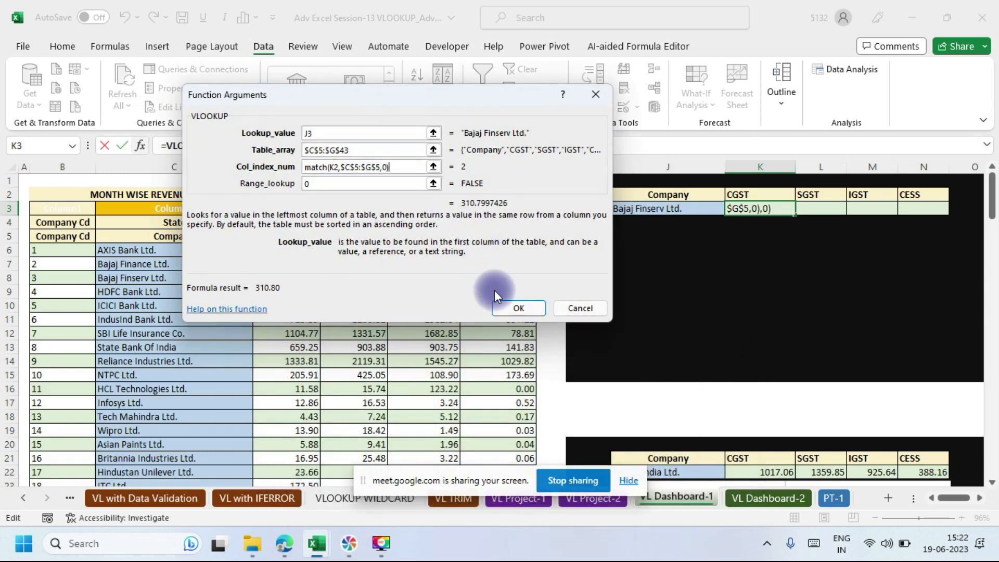
{"action": "left_click", "coordinate": [519, 308]}
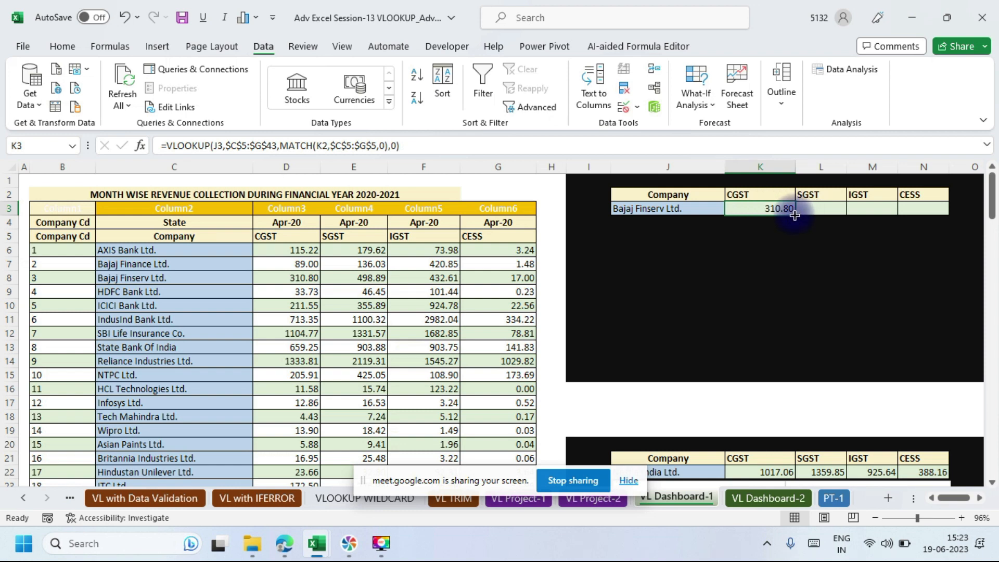
Fill the K3 formula across into the SGST cell L3, inspect the copied formula, and glance at the Google Meet call before returning to Excel.
{"action": "left_click_drag", "start_coordinate": [794, 215], "coordinate": [824, 215]}
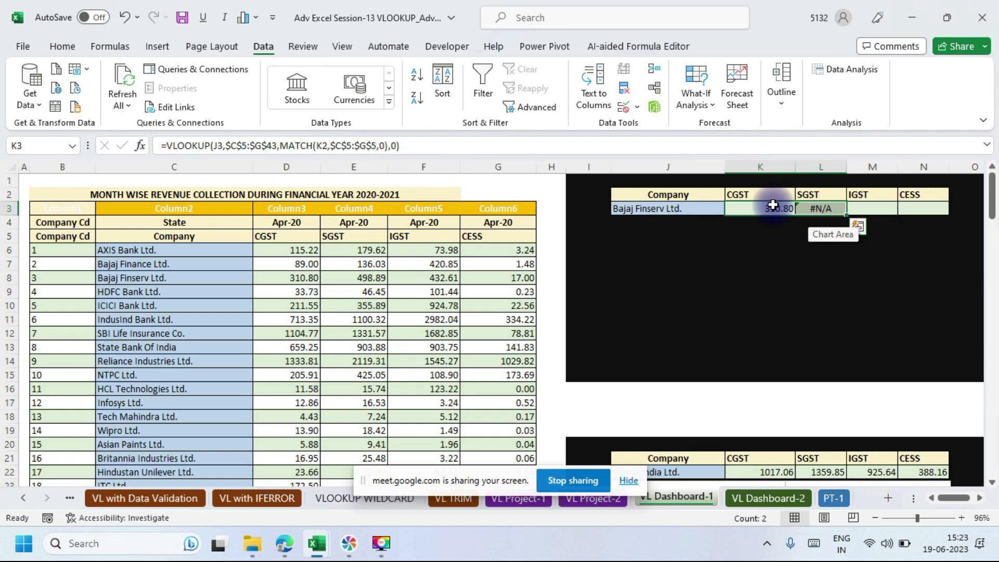
{"action": "left_click", "coordinate": [817, 209]}
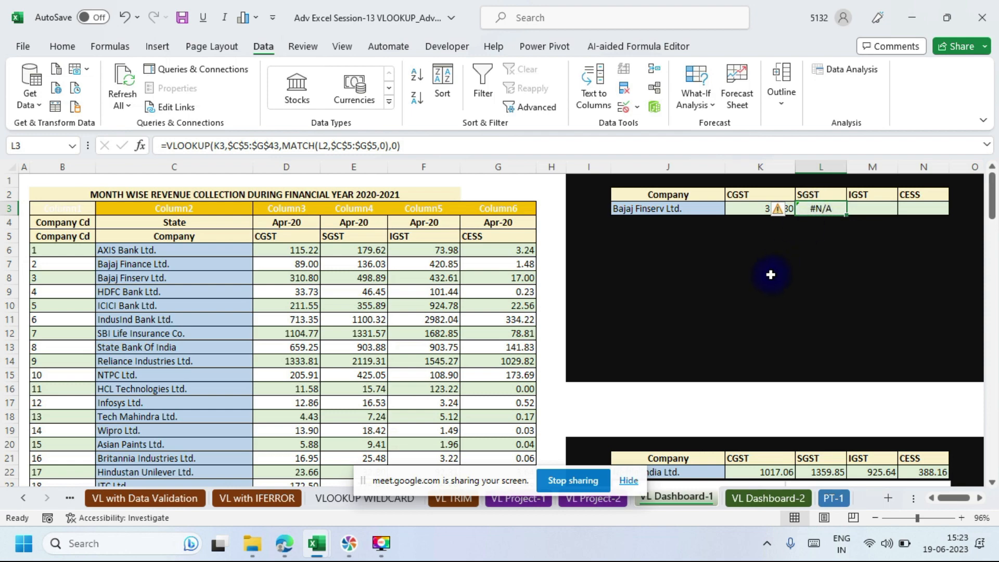
{"action": "key", "text": "alt+Tab"}
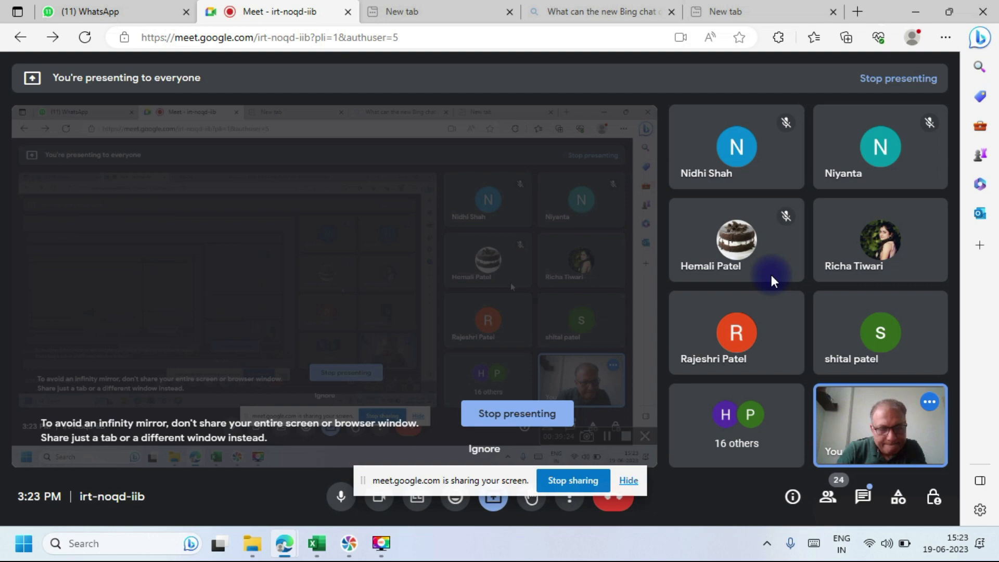
{"action": "key", "text": "alt+Tab"}
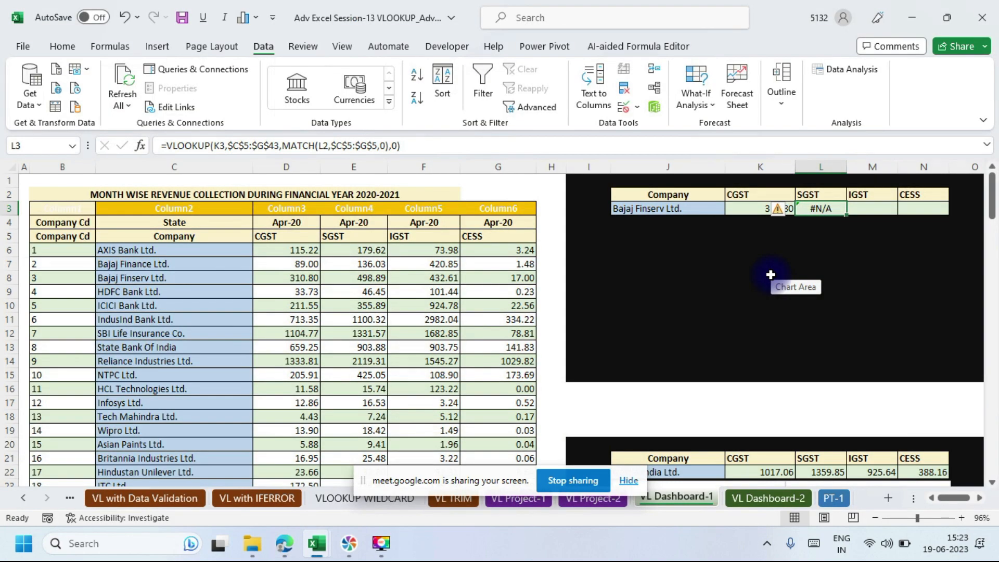
Check the error options on the SGST cell L3 and inspect the references in its copied VLOOKUP formula.
{"action": "left_click", "coordinate": [785, 210]}
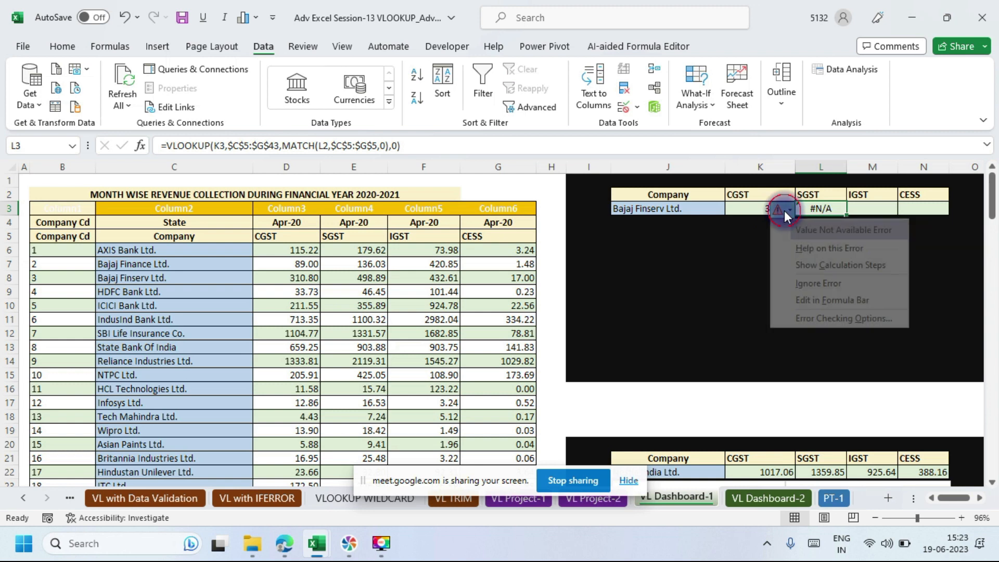
{"action": "left_click", "coordinate": [797, 284]}
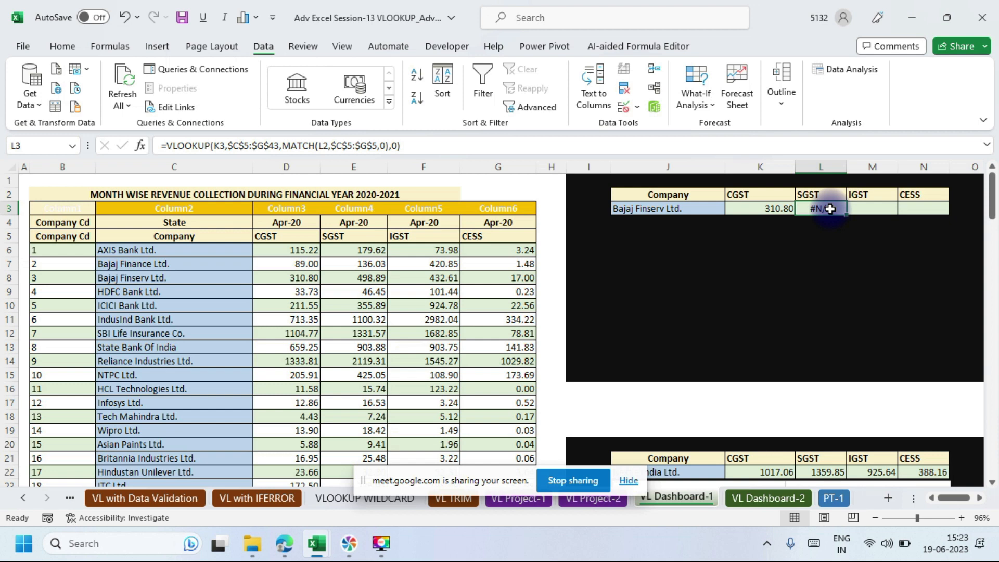
{"action": "double_click", "coordinate": [830, 209]}
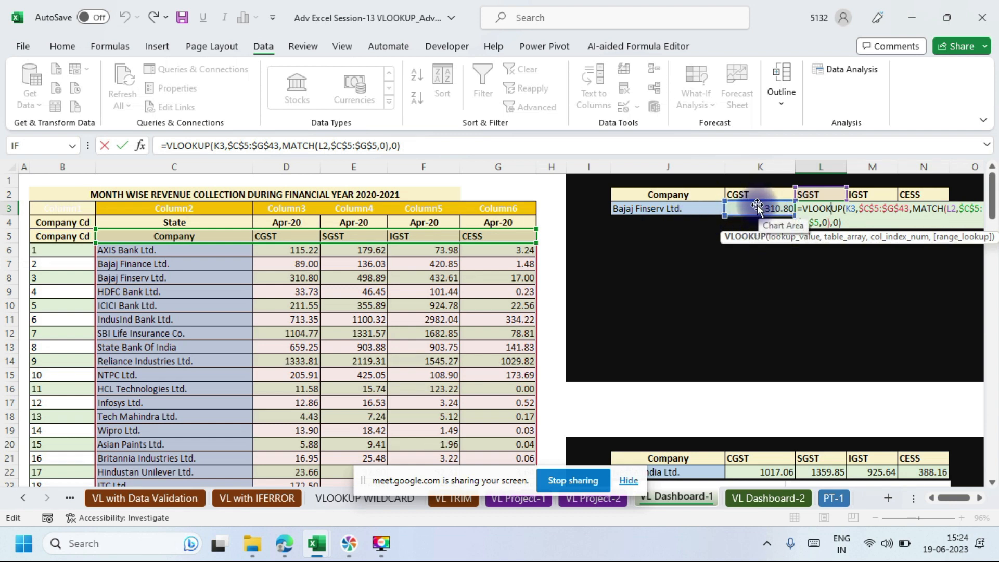
{"action": "key", "text": "Return"}
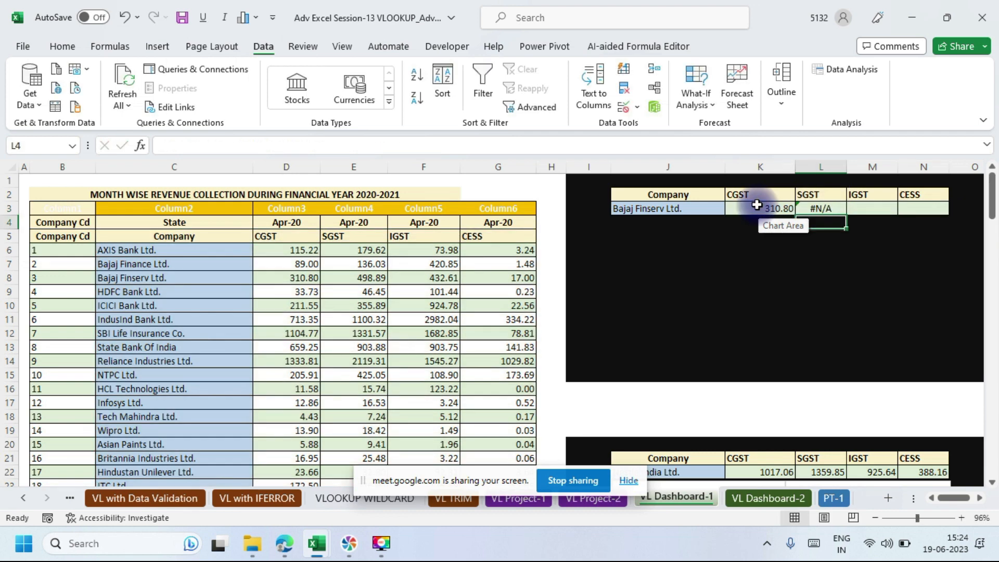
Lock the lookup value of the K3 VLOOKUP as the absolute reference $J$3 and apply the formula.
{"action": "left_click", "coordinate": [772, 212]}
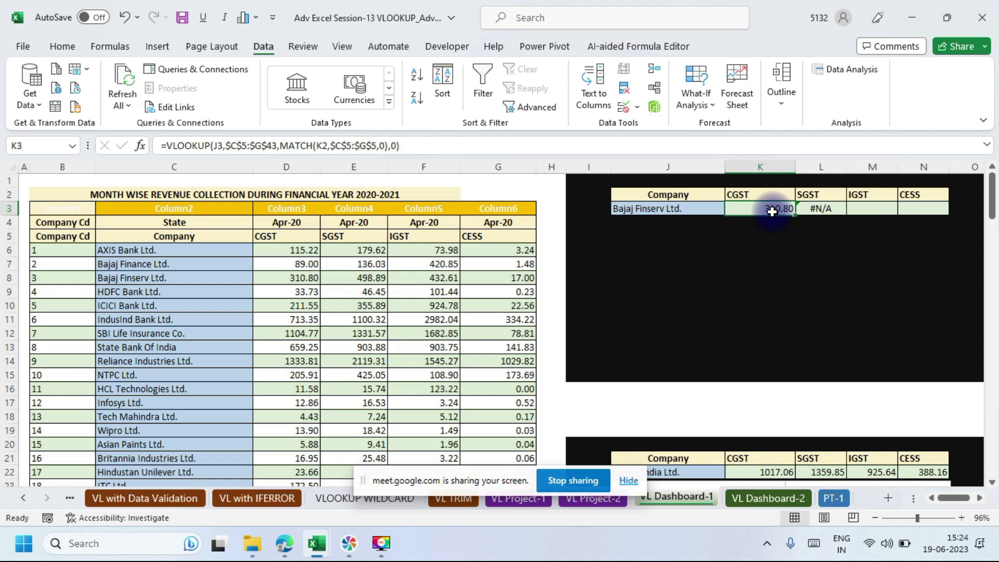
{"action": "left_click", "coordinate": [142, 145]}
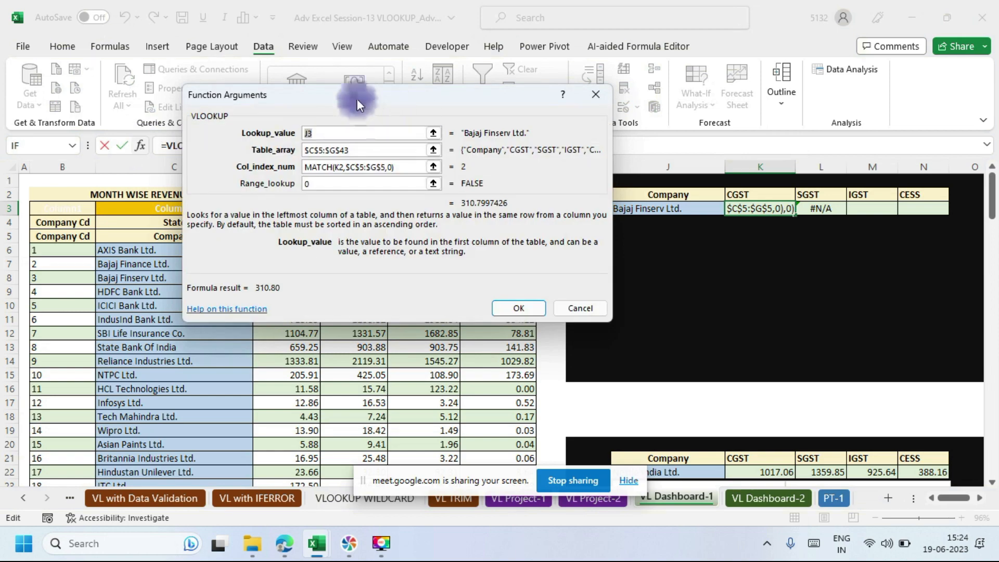
{"action": "left_click_drag", "start_coordinate": [356, 98], "coordinate": [312, 246]}
{"action": "double_click", "coordinate": [274, 281]}
{"action": "left_click", "coordinate": [273, 281]}
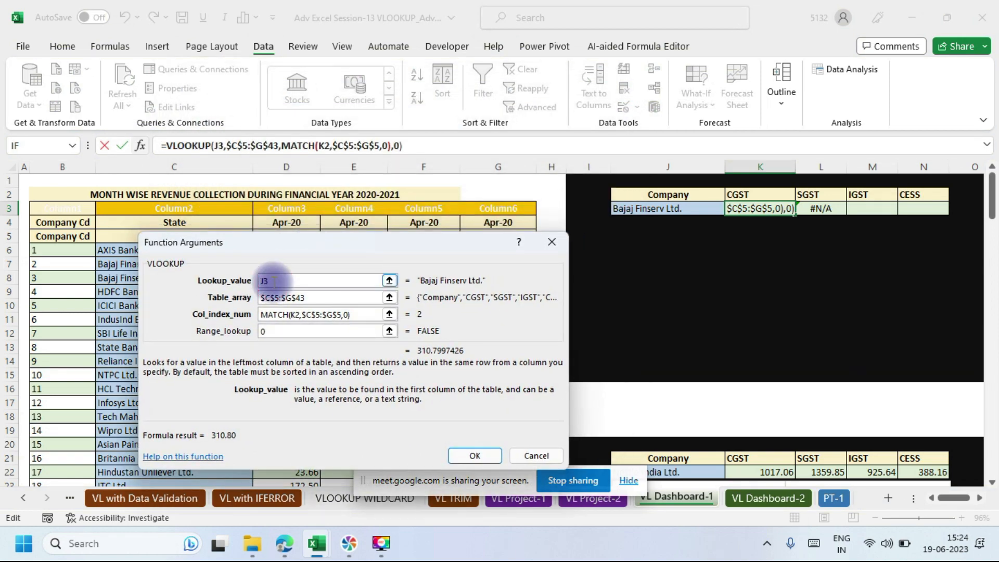
{"action": "key", "text": "F4"}
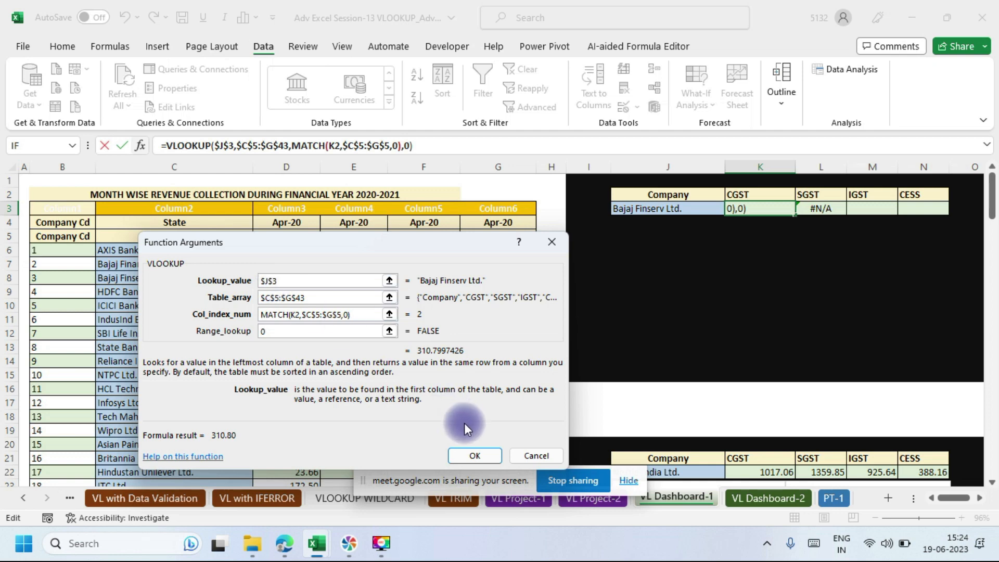
{"action": "left_click", "coordinate": [489, 456]}
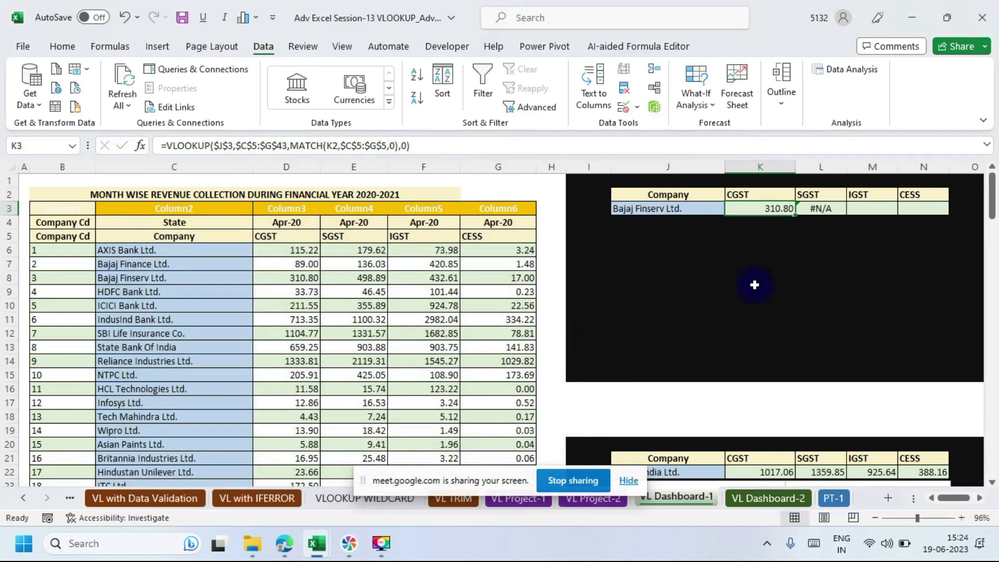
Fill the corrected K3 formula across the SGST, IGST and CESS cells L3:N3, checking the copied references in L3.
{"action": "left_click_drag", "start_coordinate": [790, 209], "coordinate": [840, 214]}
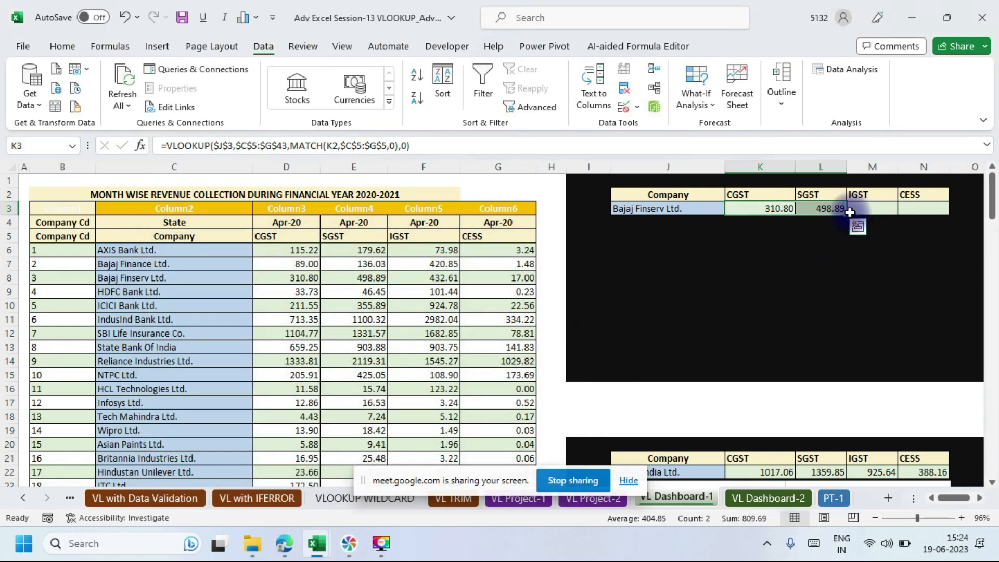
{"action": "left_click", "coordinate": [829, 210]}
{"action": "double_click", "coordinate": [829, 209]}
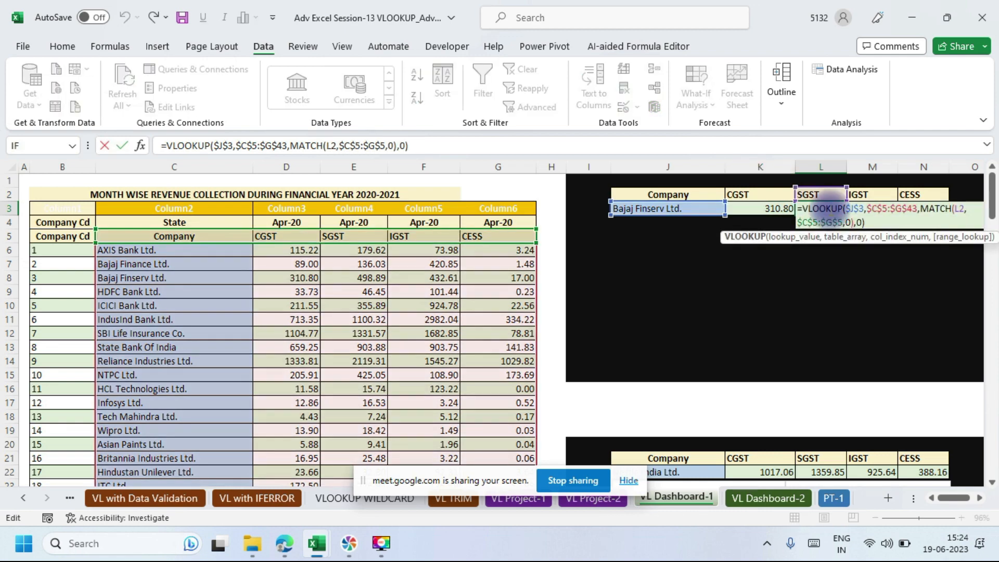
{"action": "key", "text": "Escape"}
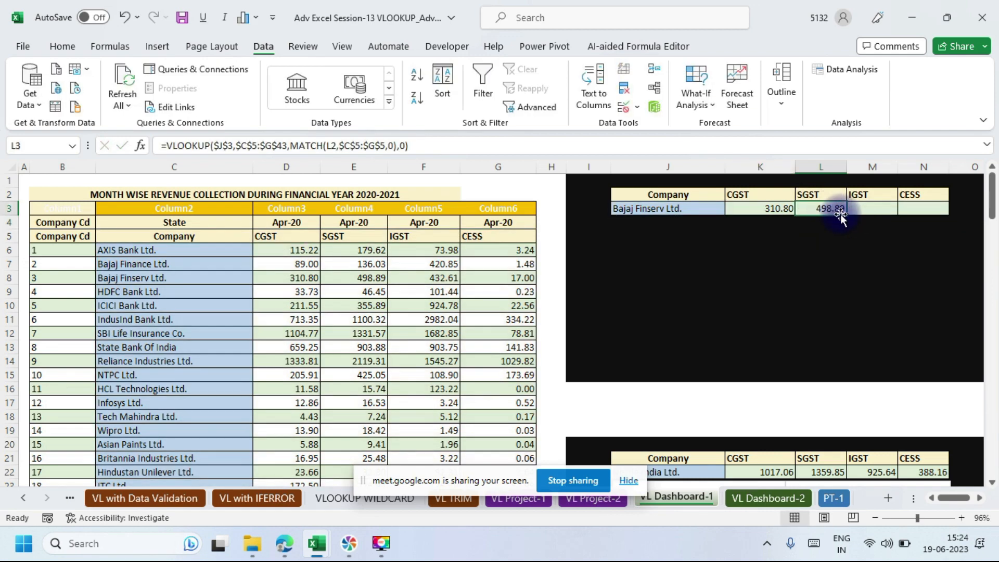
{"action": "left_click_drag", "start_coordinate": [841, 215], "coordinate": [947, 223]}
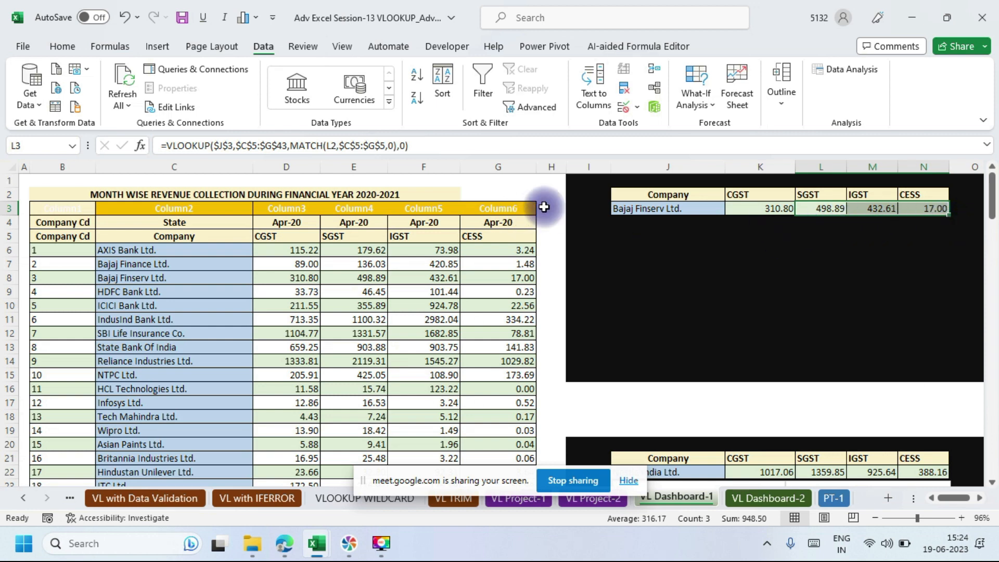
Select AXIS Bank Ltd. as the company in J3, and glance at the Google Meet call before returning to Excel.
{"action": "left_click", "coordinate": [666, 208]}
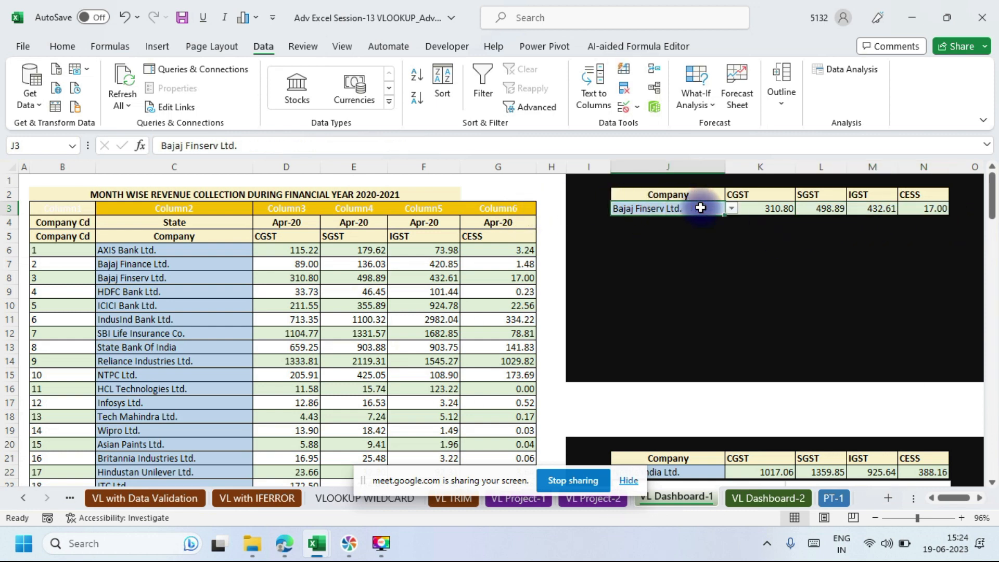
{"action": "left_click", "coordinate": [732, 209]}
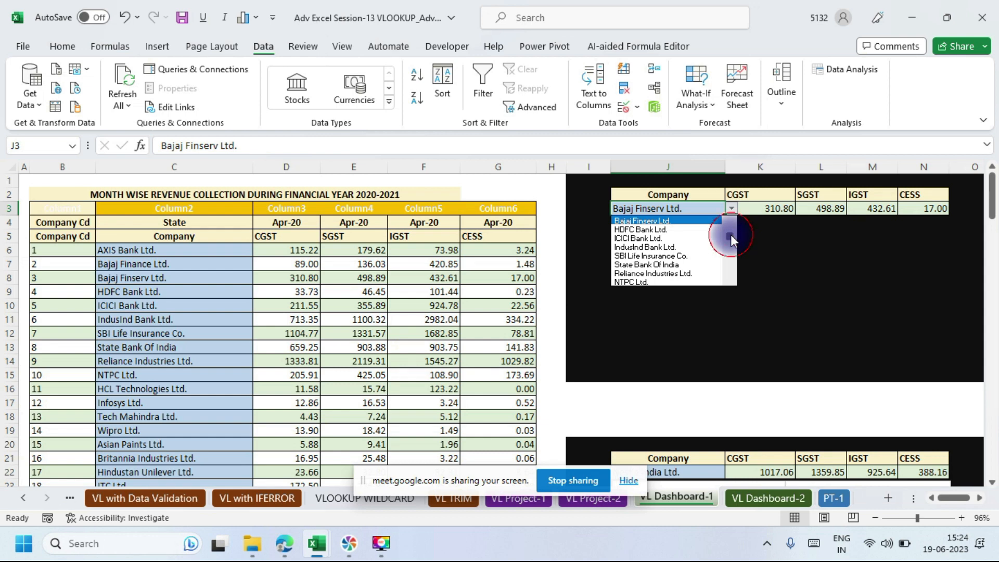
{"action": "scroll", "coordinate": [730, 237], "scroll_direction": "up", "scroll_amount": 1}
{"action": "left_click", "coordinate": [641, 220]}
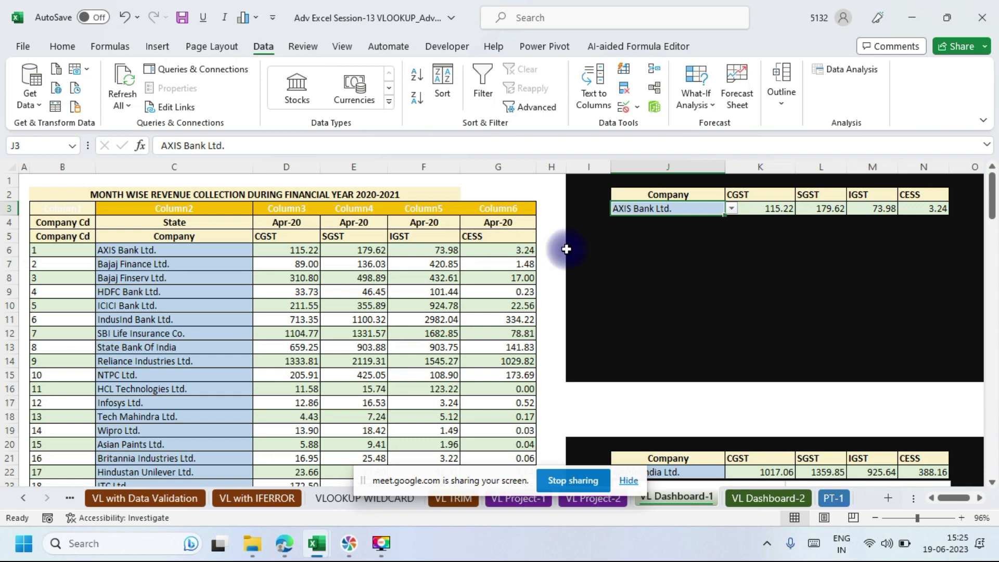
{"action": "key", "text": "alt+Tab"}
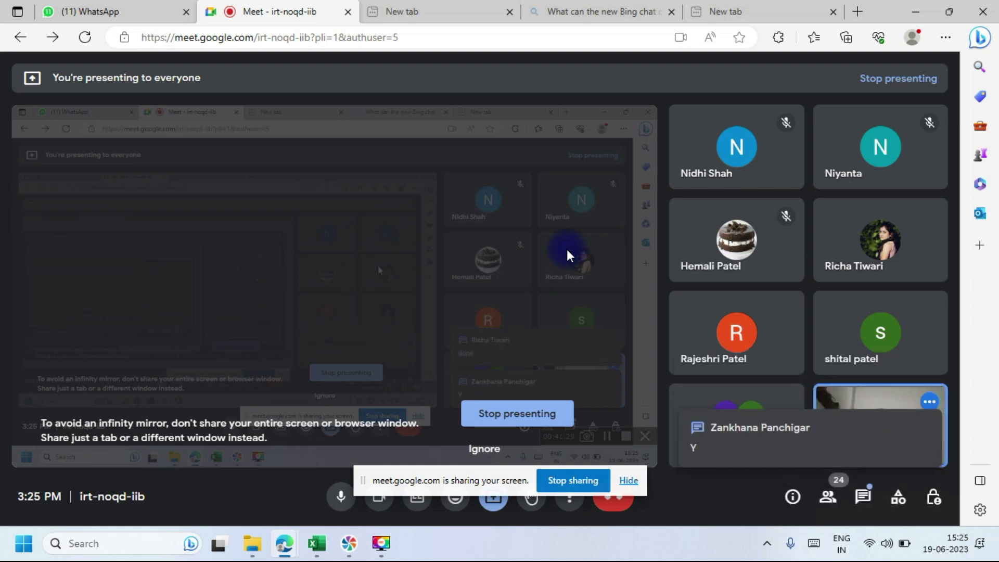
{"action": "key", "text": "alt+Tab"}
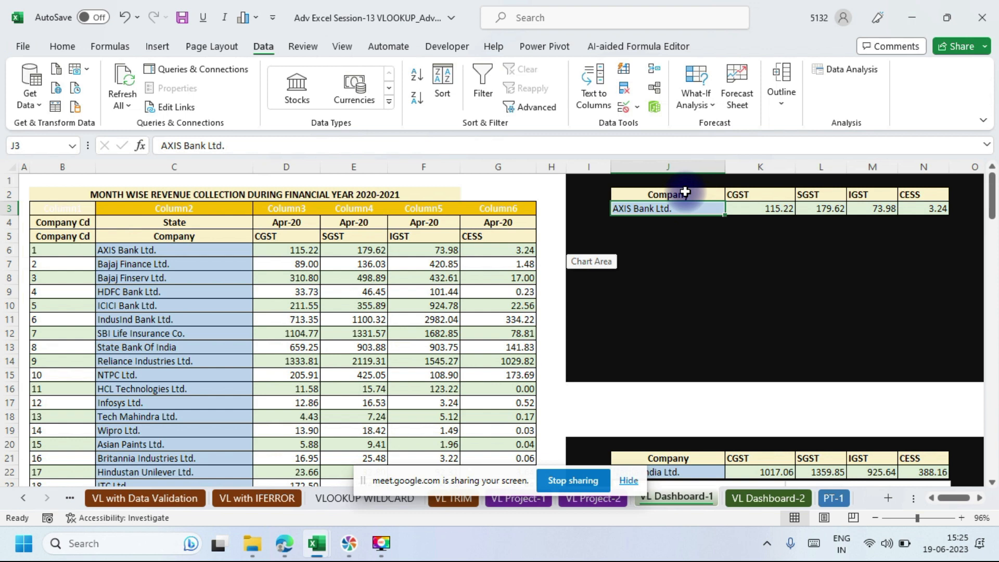
Insert a 2-D pie chart from the company tax table J2:N3.
{"action": "left_click_drag", "start_coordinate": [684, 193], "coordinate": [917, 209]}
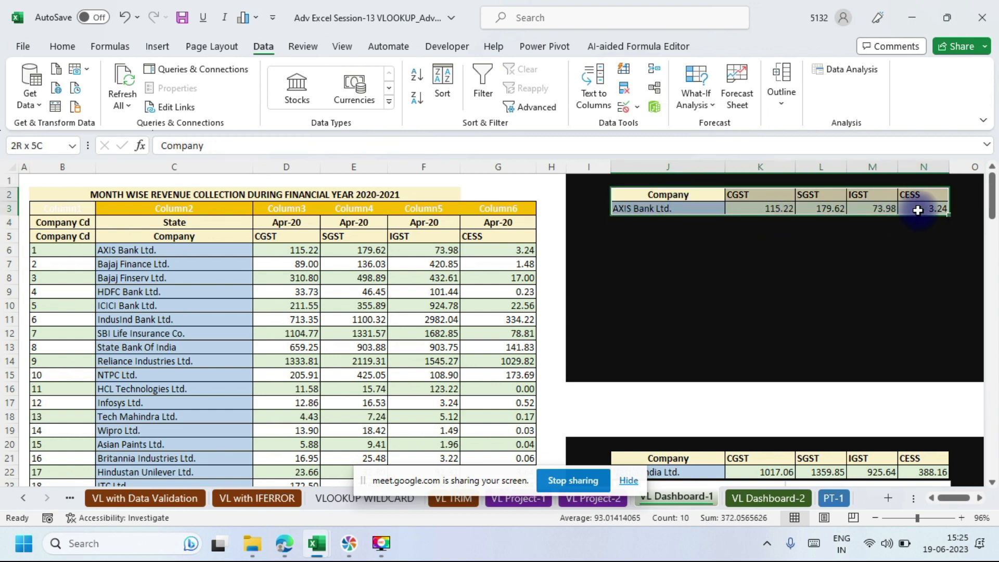
{"action": "left_click", "coordinate": [153, 44]}
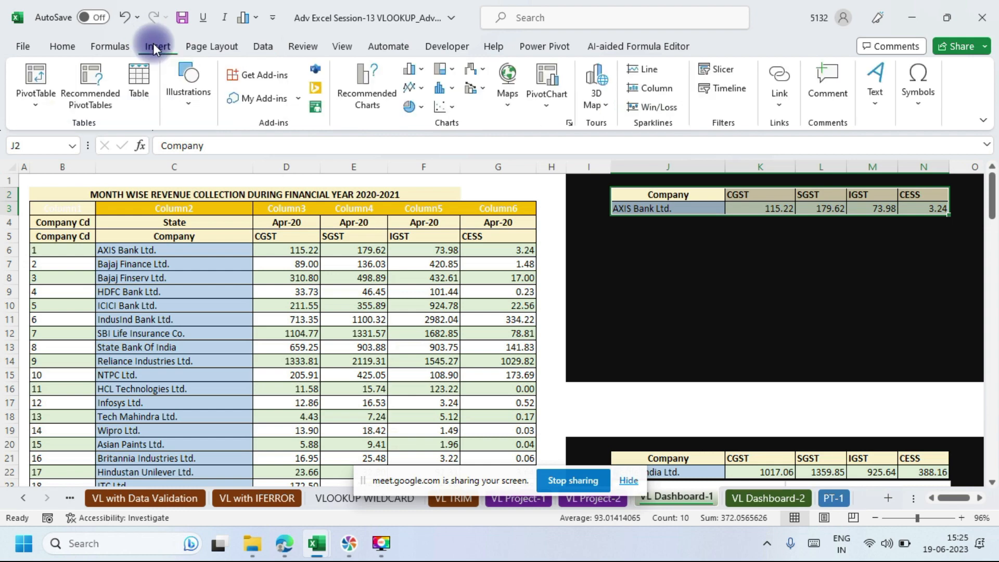
{"action": "left_click", "coordinate": [423, 70]}
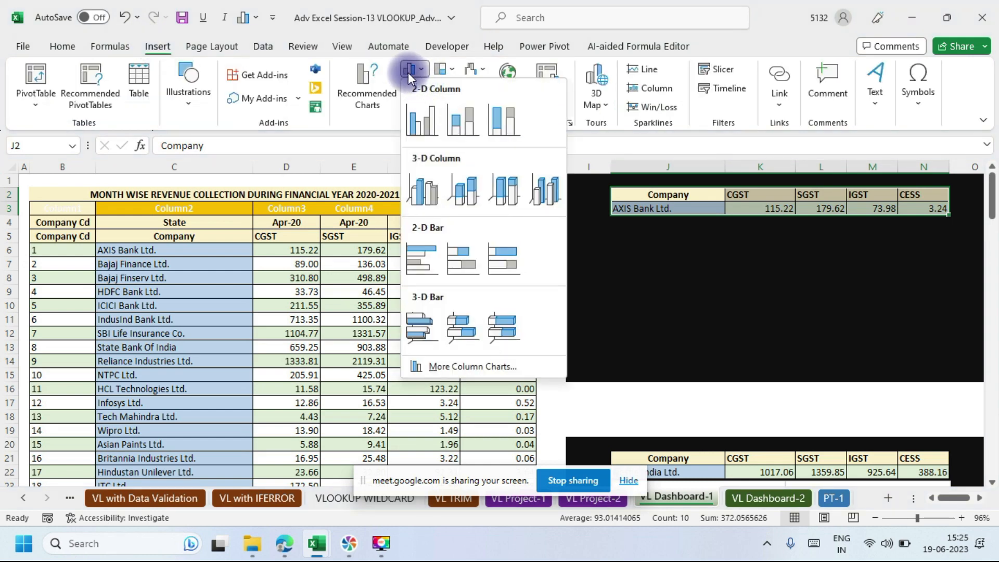
{"action": "left_click", "coordinate": [373, 127]}
{"action": "left_click", "coordinate": [422, 108]}
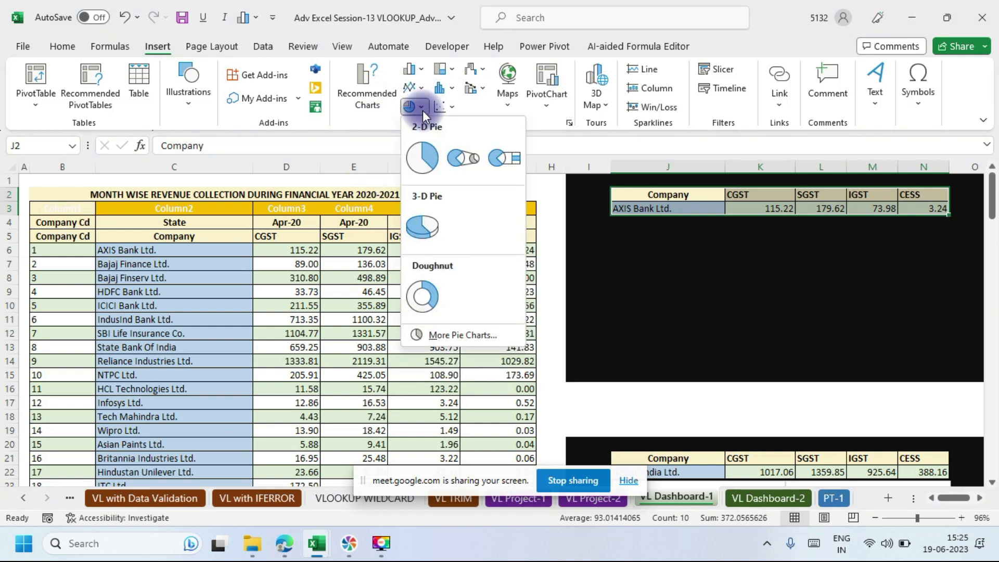
{"action": "left_click", "coordinate": [426, 156]}
Shrink the pie chart and fit it under the left half of the J2:N3 table, then glance at the Google Meet call and return to Excel.
{"action": "left_click_drag", "start_coordinate": [597, 243], "coordinate": [422, 212]}
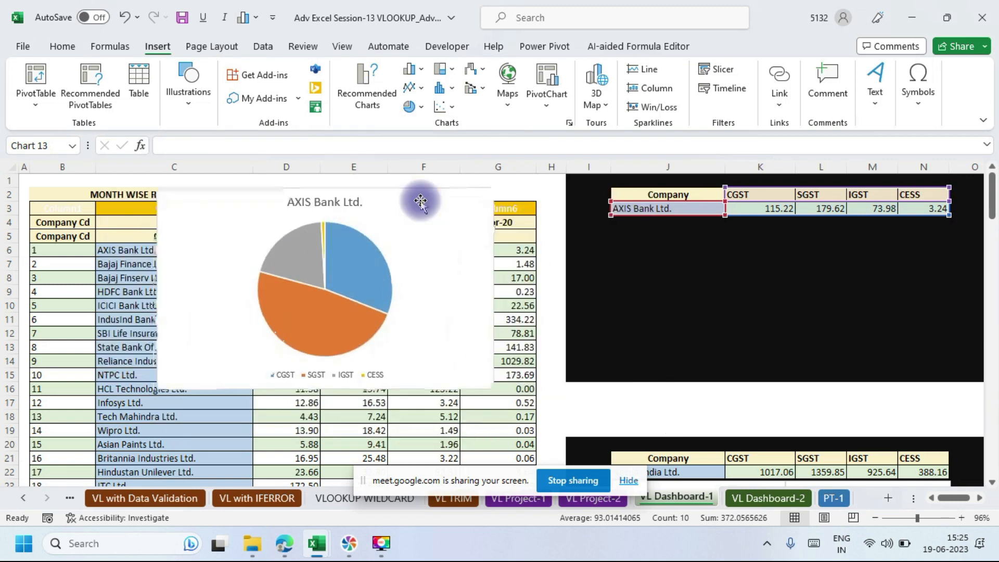
{"action": "left_click_drag", "start_coordinate": [489, 189], "coordinate": [308, 243]}
{"action": "left_click_drag", "start_coordinate": [284, 278], "coordinate": [740, 253]}
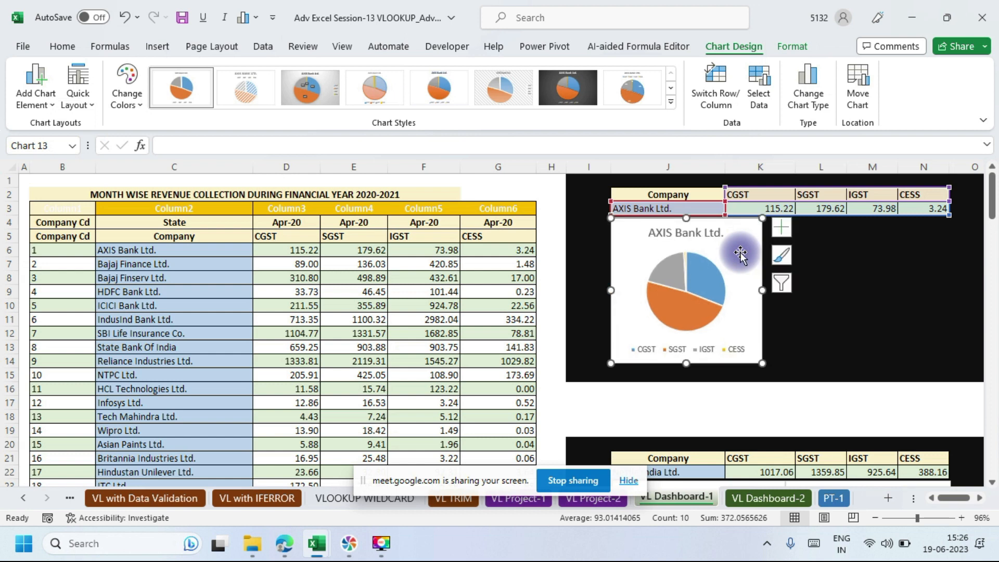
{"action": "left_click_drag", "start_coordinate": [763, 359], "coordinate": [775, 364]}
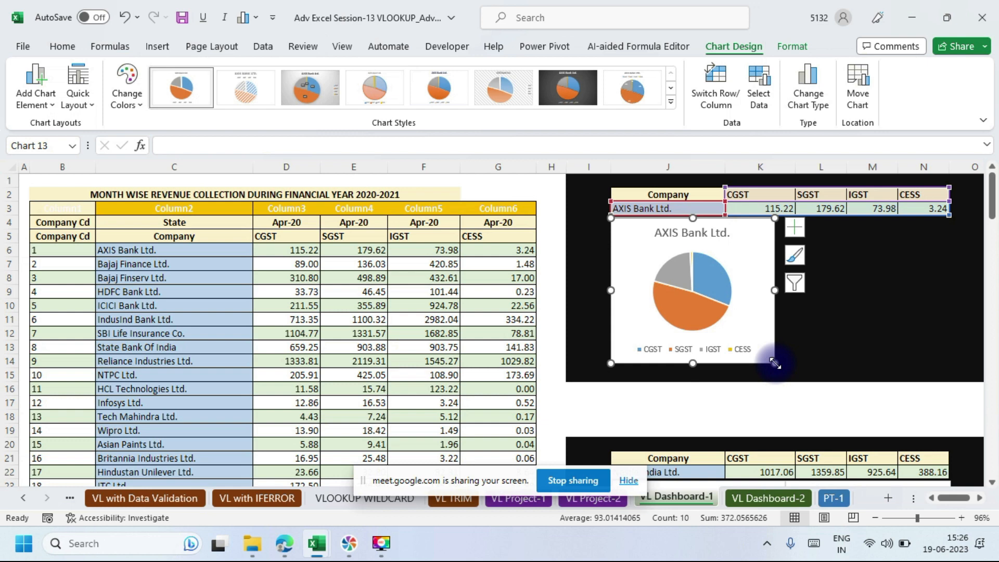
{"action": "left_click_drag", "start_coordinate": [774, 363], "coordinate": [782, 364]}
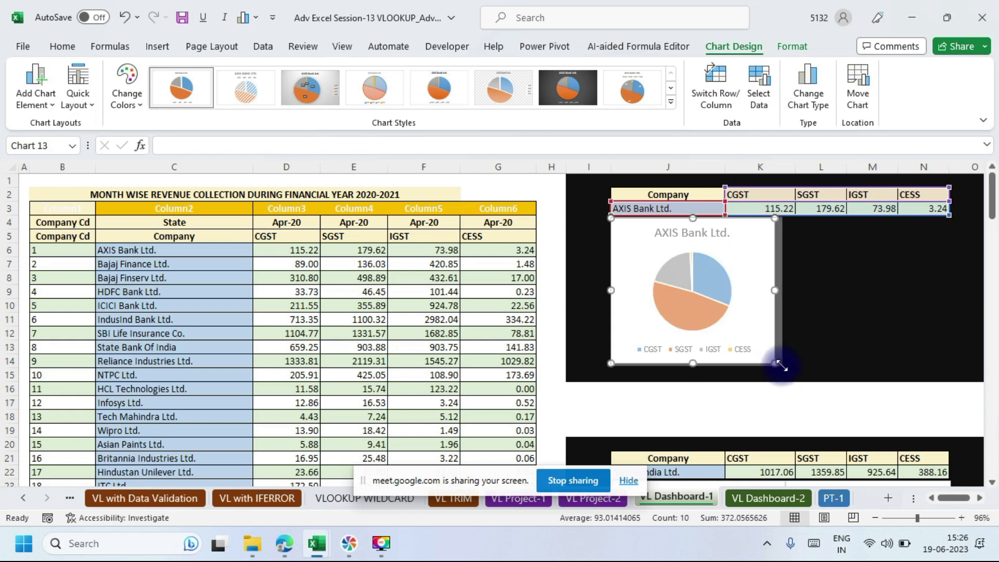
{"action": "left_click", "coordinate": [817, 354]}
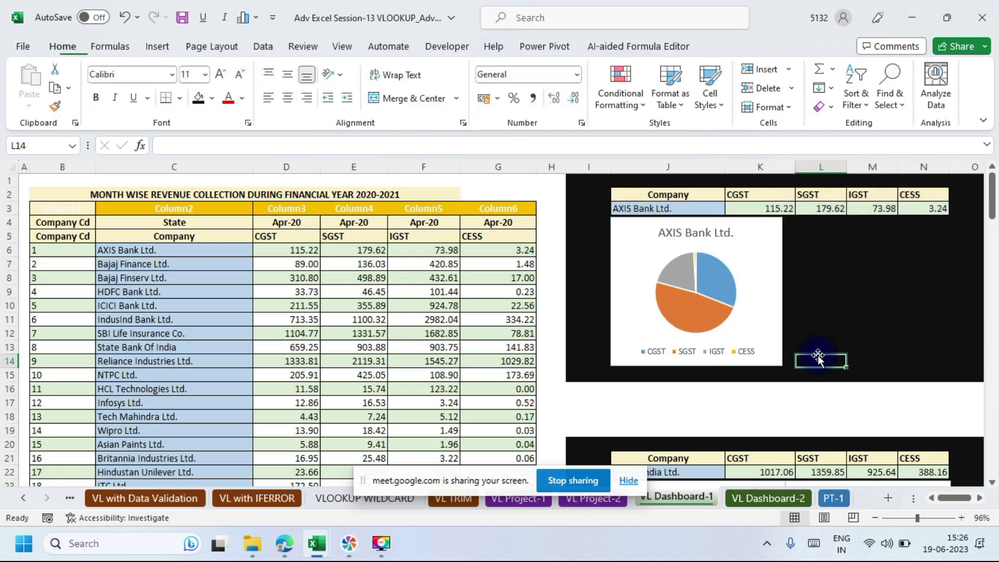
{"action": "key", "text": "alt+Tab"}
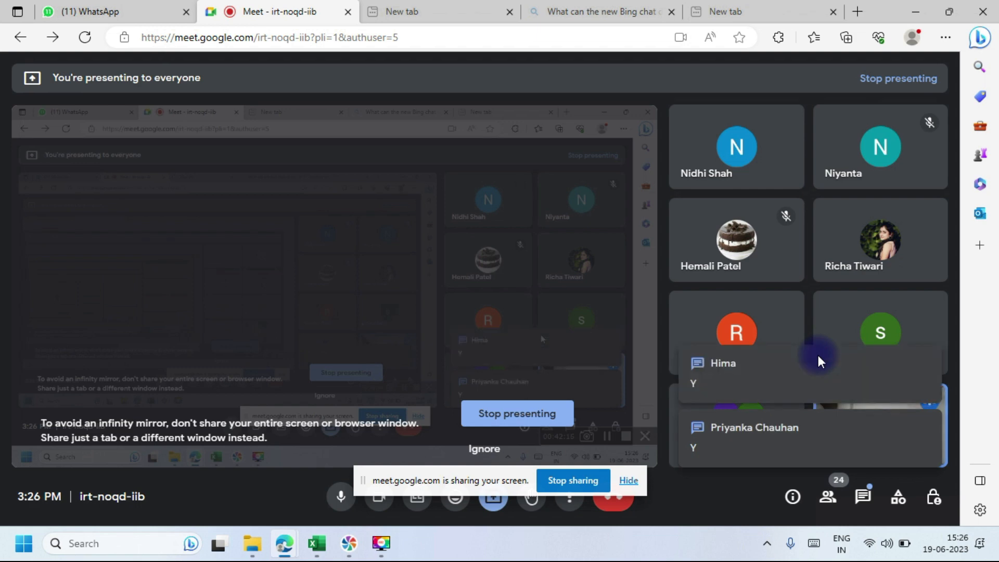
{"action": "key", "text": "alt+Tab"}
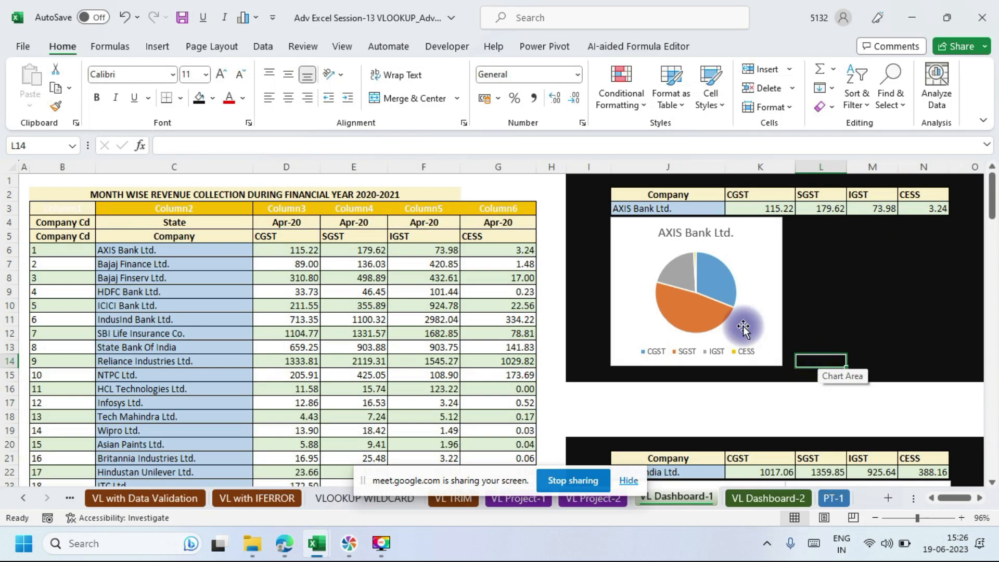
Duplicate the pie chart and place the copy directly to the right of the original, beneath the tax table.
{"action": "left_click", "coordinate": [636, 231]}
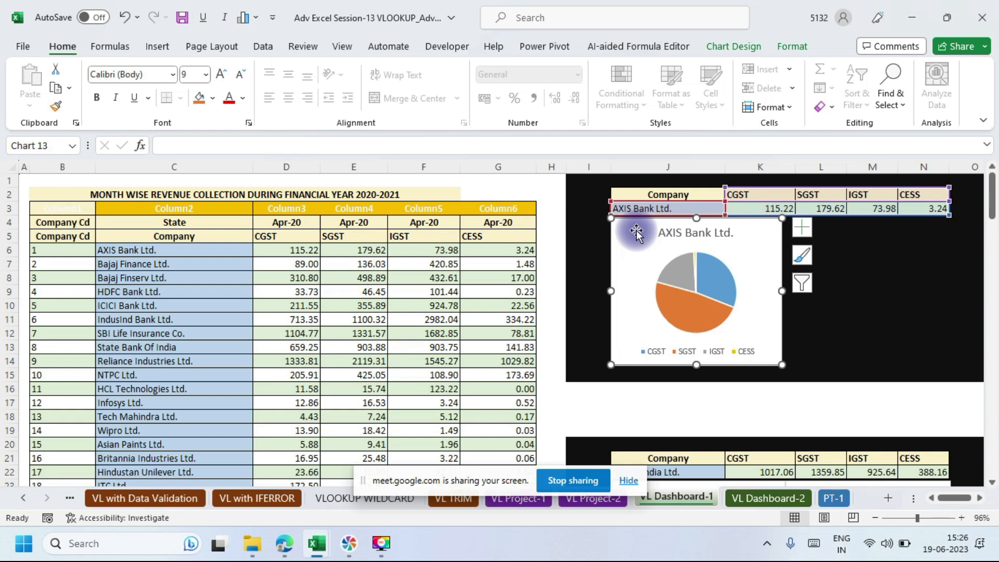
{"action": "key", "text": "ctrl+d"}
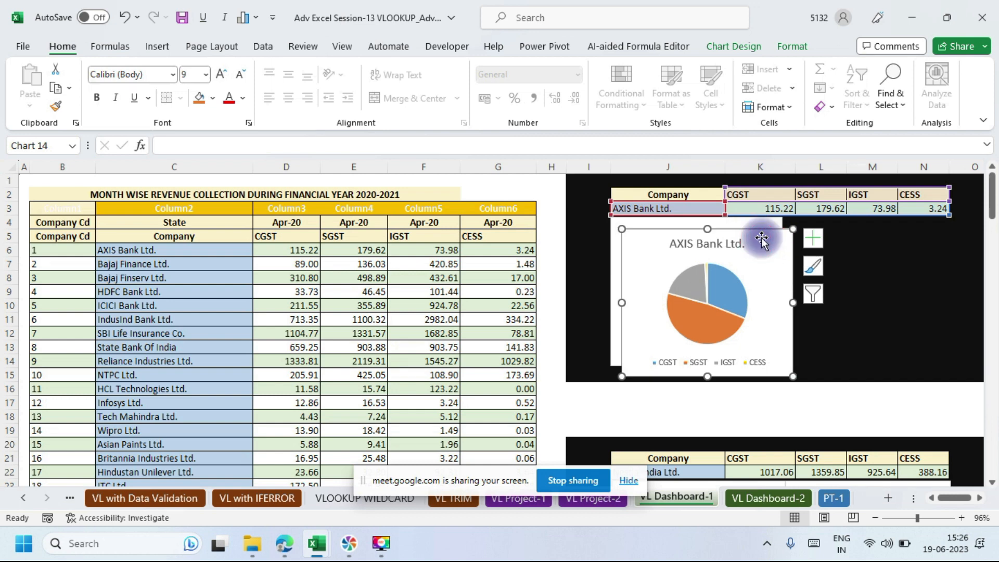
{"action": "left_click_drag", "start_coordinate": [761, 239], "coordinate": [923, 230]}
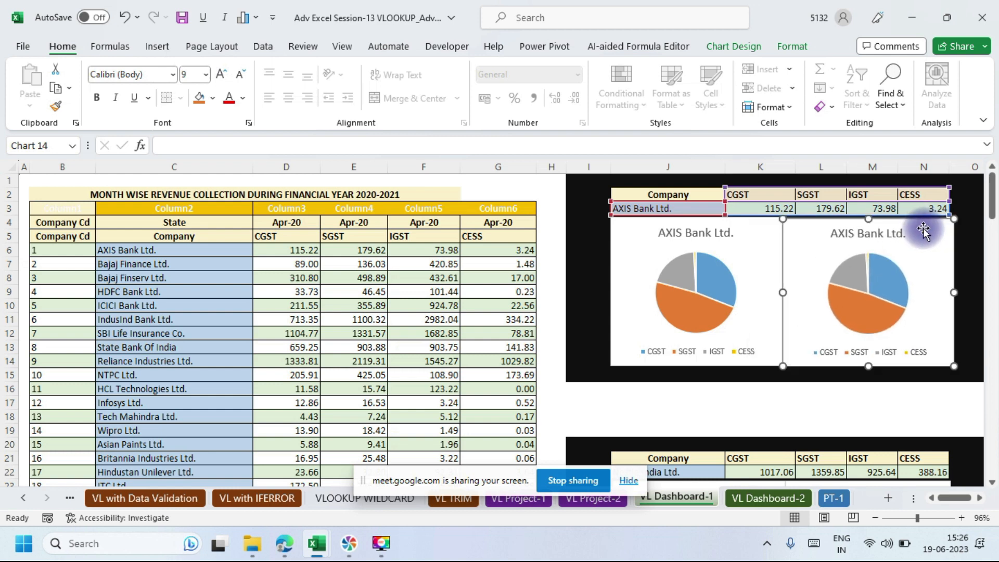
Change the duplicated pie chart to a Clustered Bar chart, using the variant with the company name on the category axis.
{"action": "left_click", "coordinate": [725, 46]}
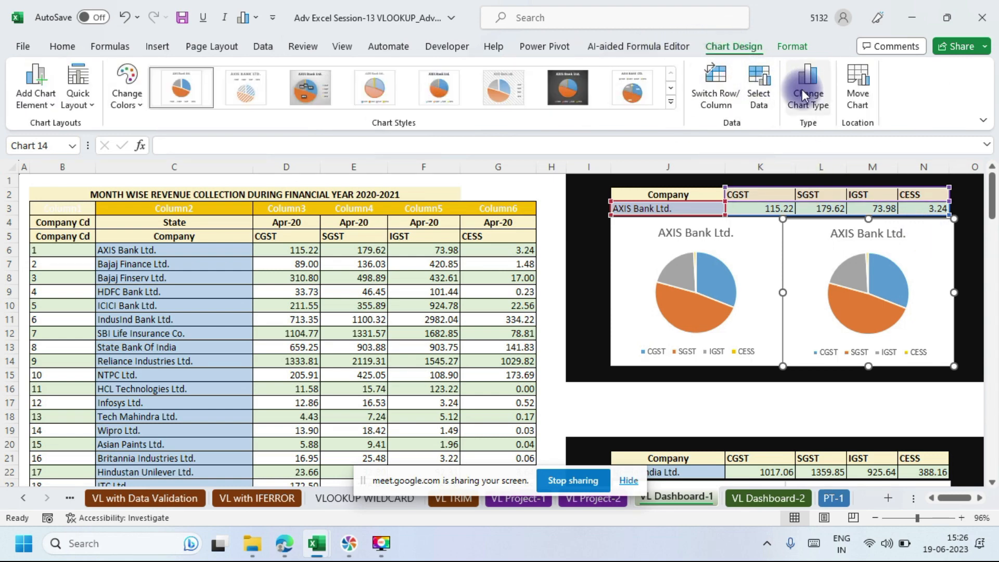
{"action": "left_click", "coordinate": [804, 95]}
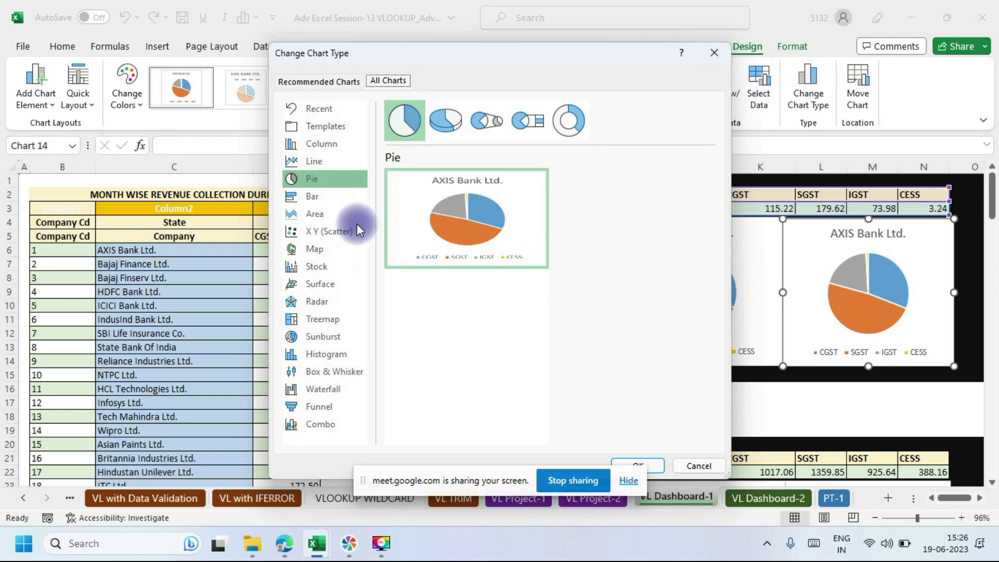
{"action": "left_click", "coordinate": [307, 203]}
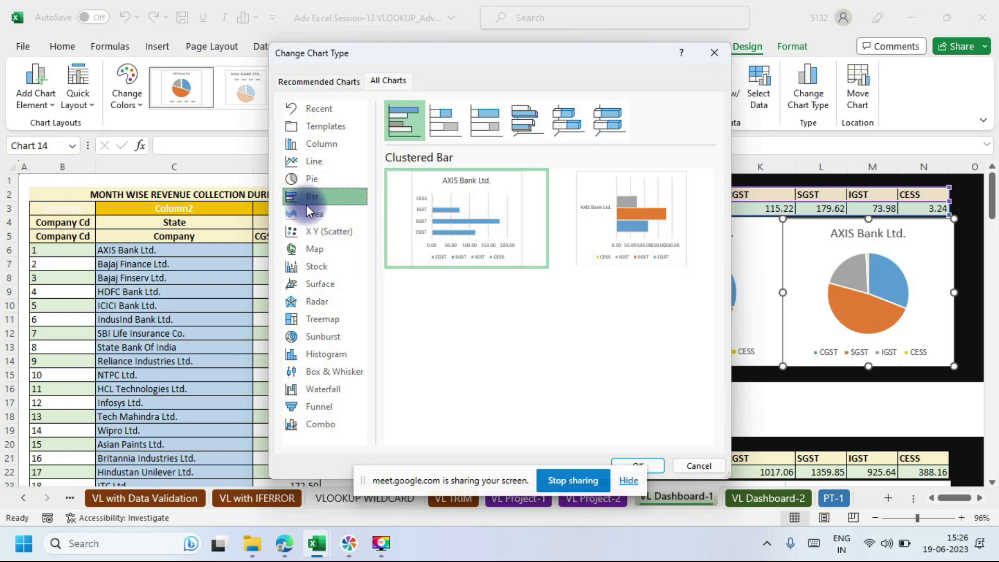
{"action": "mouse_move", "coordinate": [642, 200]}
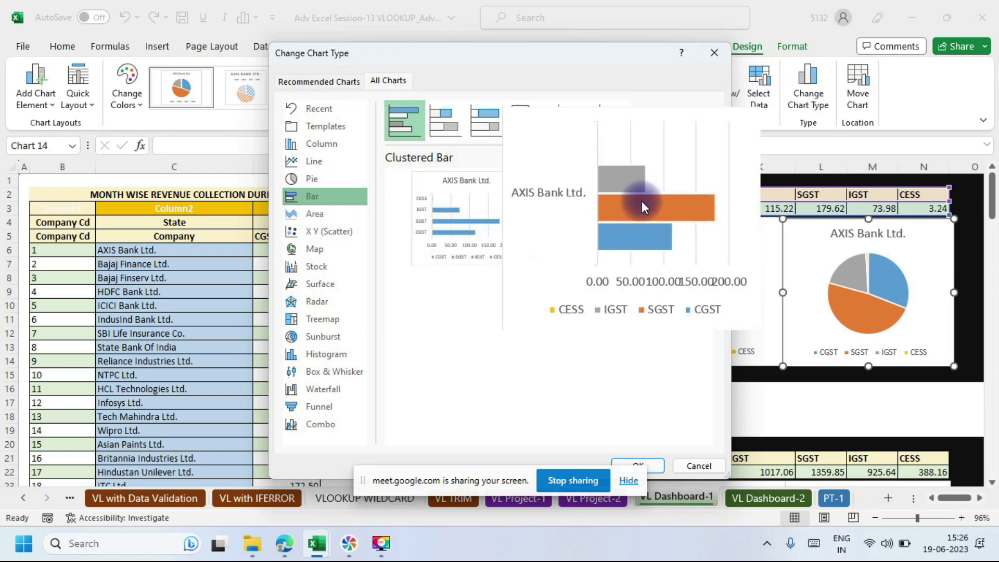
{"action": "left_click", "coordinate": [641, 200]}
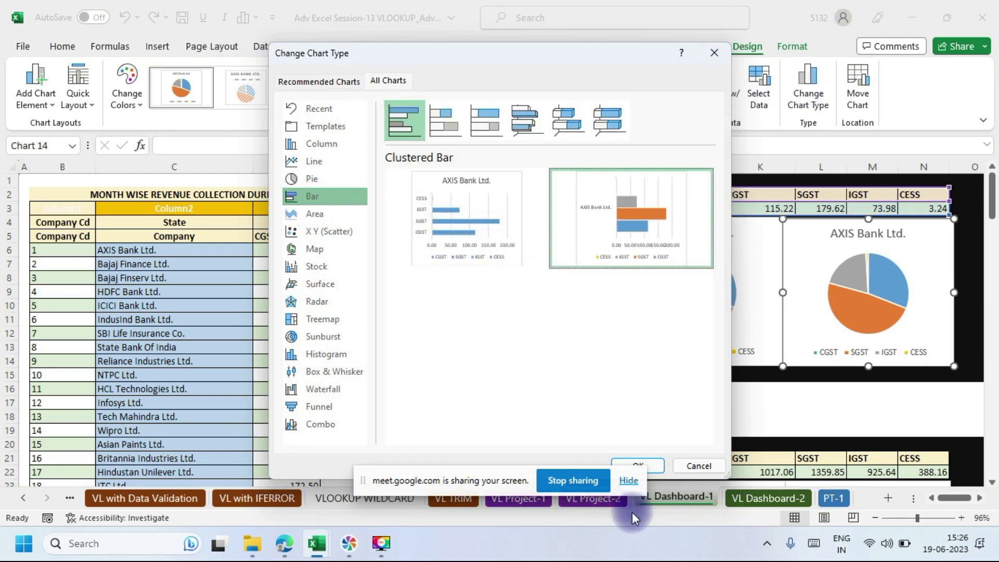
{"action": "left_click", "coordinate": [629, 482]}
{"action": "left_click", "coordinate": [648, 468]}
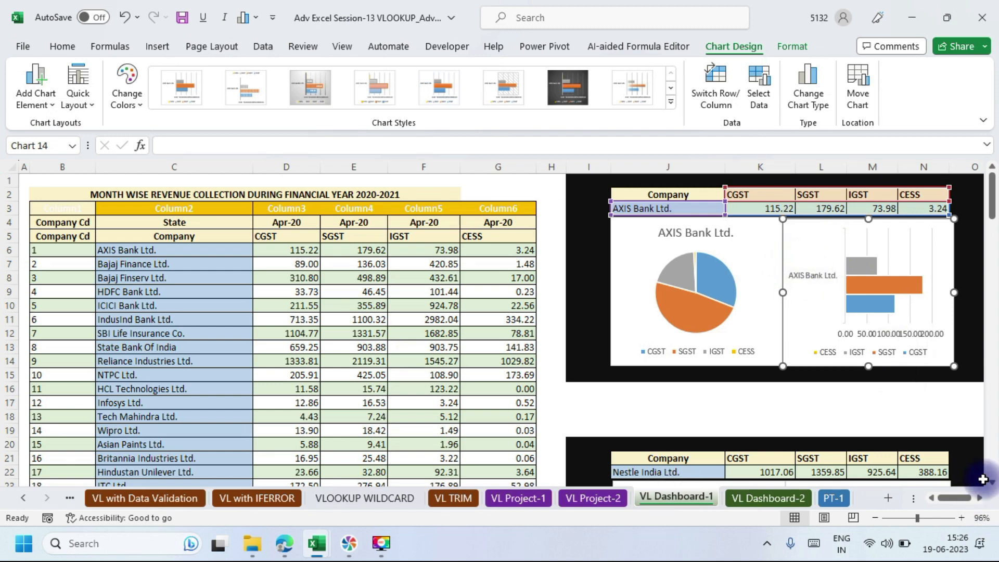
{"action": "left_click", "coordinate": [925, 401]}
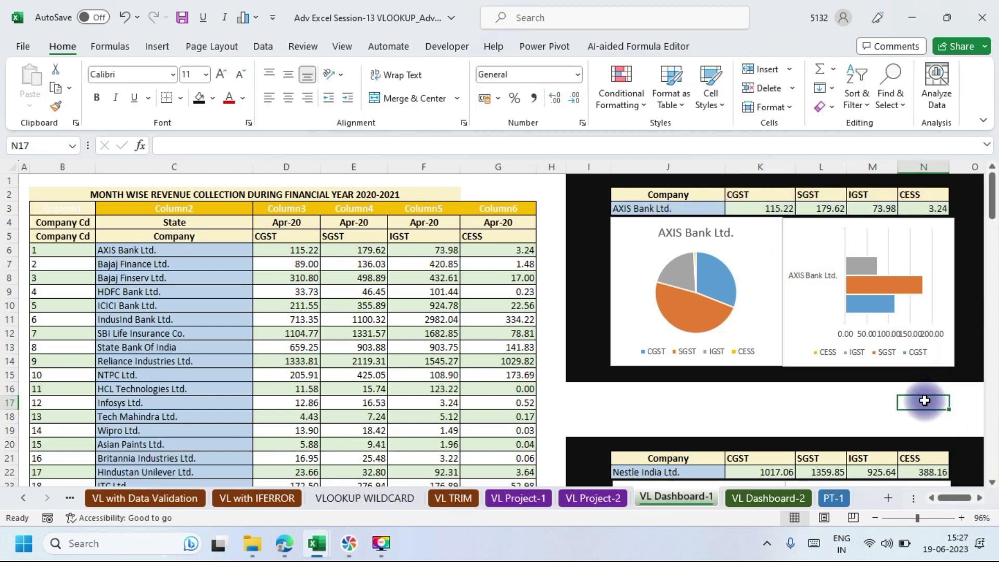
Format the dashboard table's header row J2:N2 with a dark red fill and white font.
{"action": "key", "text": "Right"}
{"action": "key", "text": "Right"}
{"action": "key", "text": "Right"}
{"action": "key", "text": "Right"}
{"action": "key", "text": "Right"}
{"action": "key", "text": "Right"}
{"action": "key", "text": "Right"}
{"action": "key", "text": "Right"}
{"action": "key", "text": "Right"}
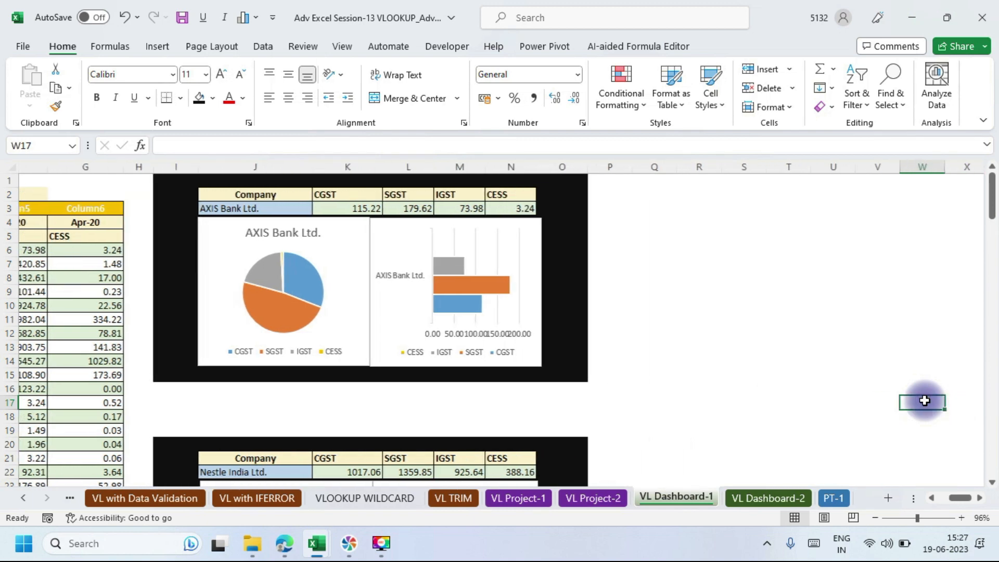
{"action": "left_click_drag", "start_coordinate": [249, 193], "coordinate": [481, 200]}
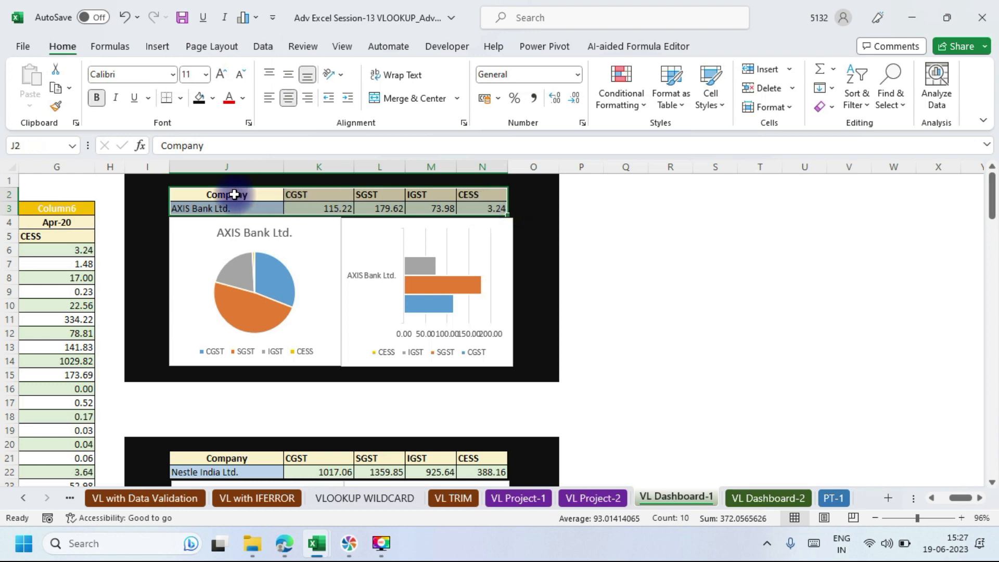
{"action": "left_click_drag", "start_coordinate": [234, 194], "coordinate": [475, 193]}
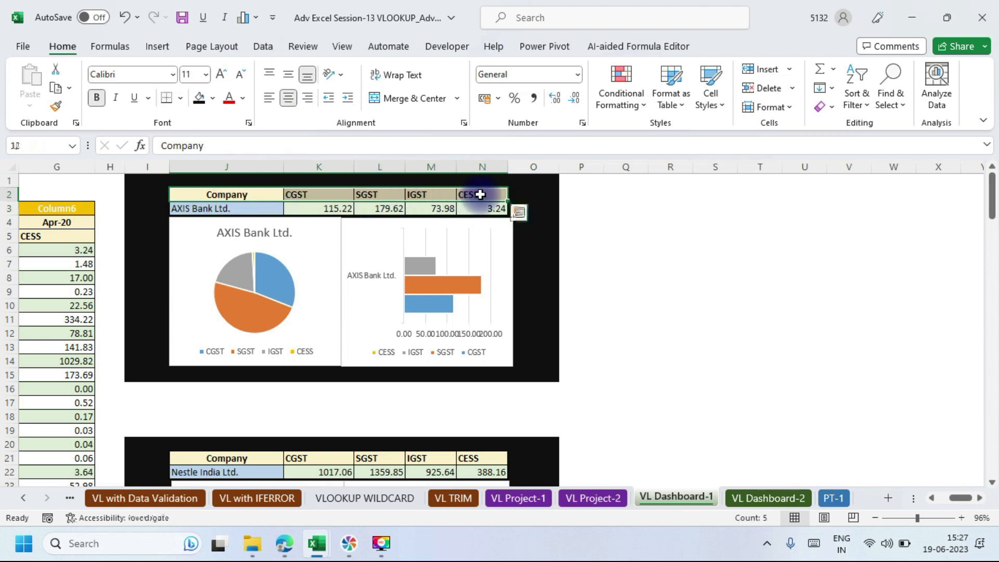
{"action": "left_click", "coordinate": [217, 98]}
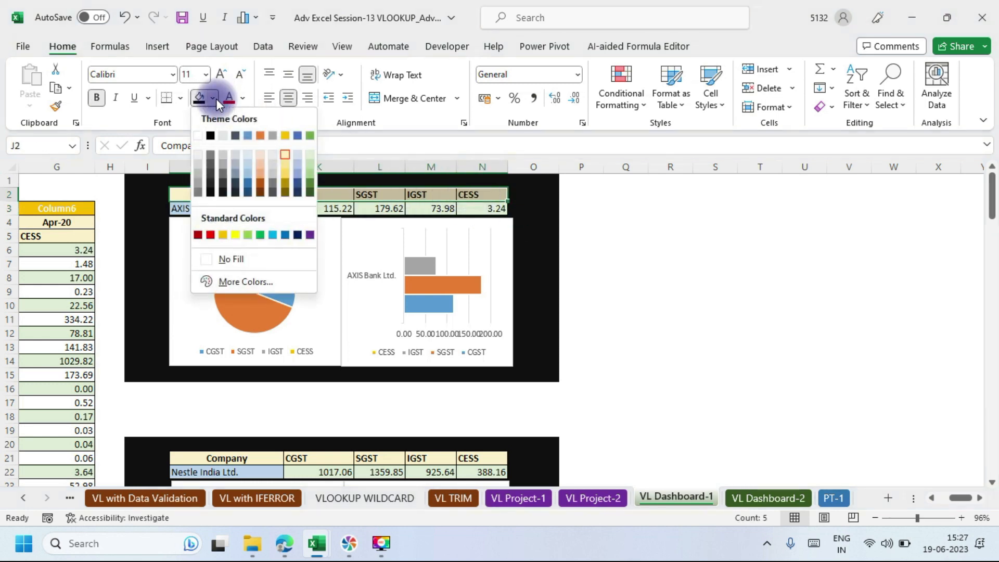
{"action": "left_click", "coordinate": [198, 235]}
{"action": "left_click", "coordinate": [242, 99]}
{"action": "left_click", "coordinate": [229, 160]}
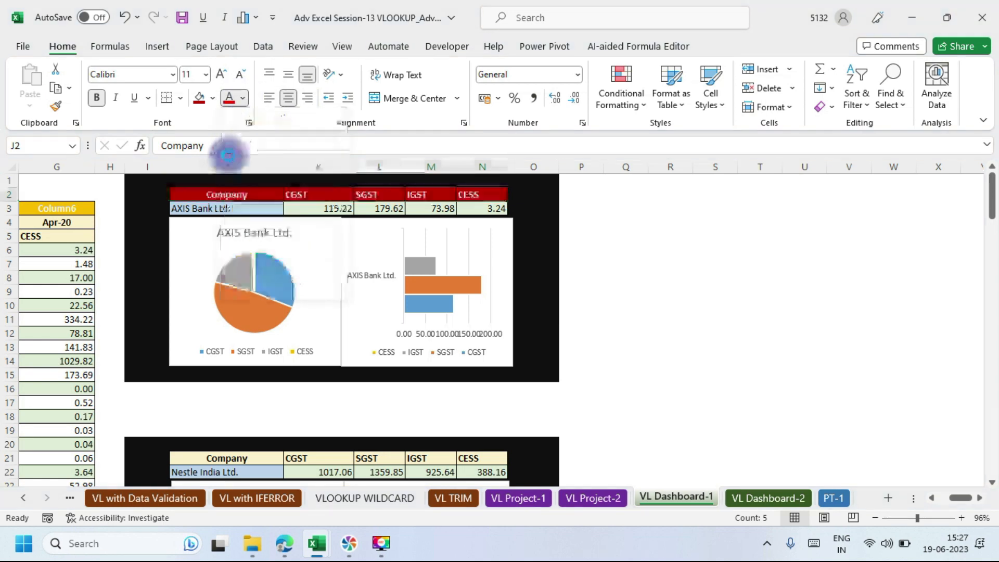
Fill the company data row J3:N3 with a light orange theme color.
{"action": "left_click_drag", "start_coordinate": [192, 210], "coordinate": [477, 212]}
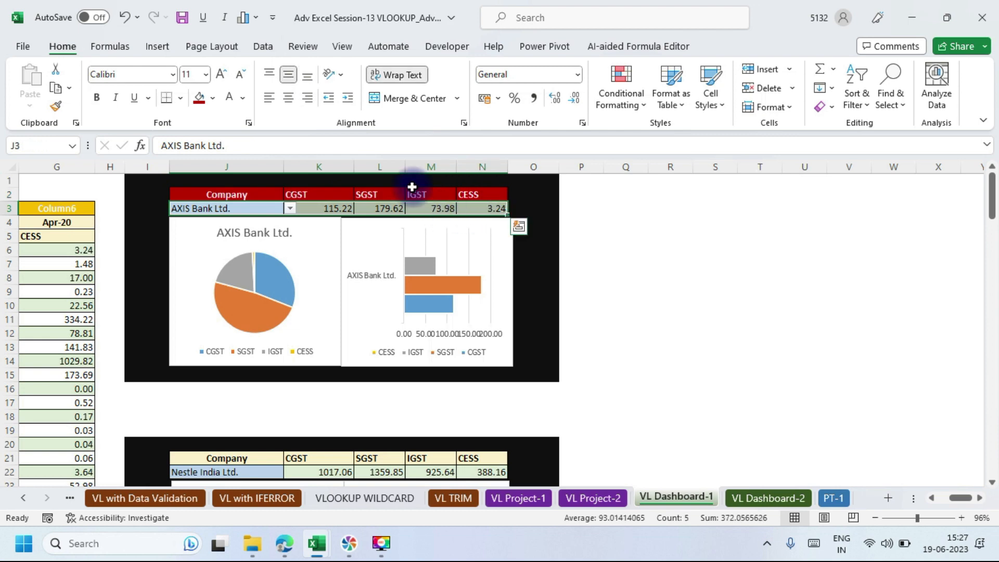
{"action": "left_click", "coordinate": [212, 98]}
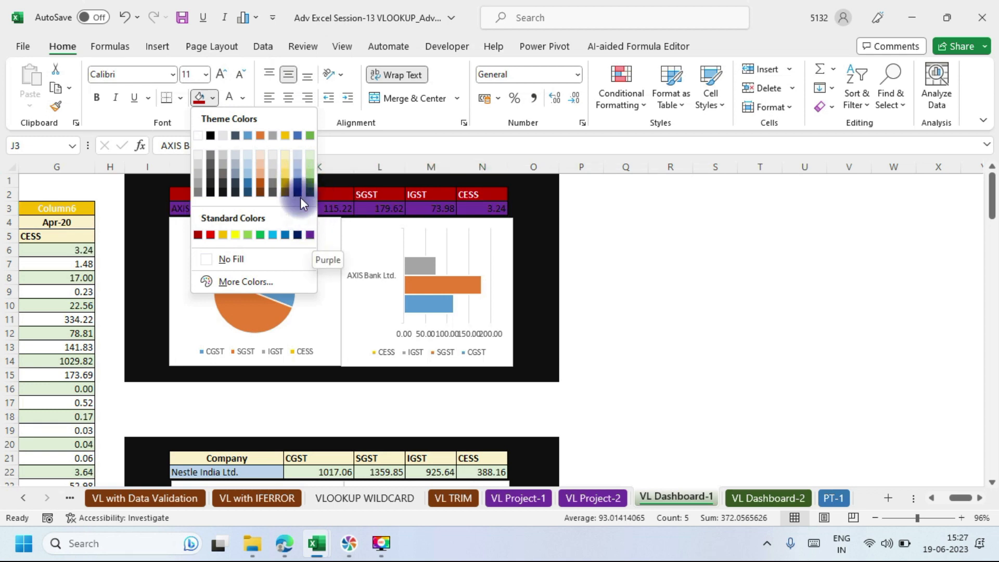
{"action": "left_click", "coordinate": [259, 168]}
{"action": "left_click", "coordinate": [732, 276]}
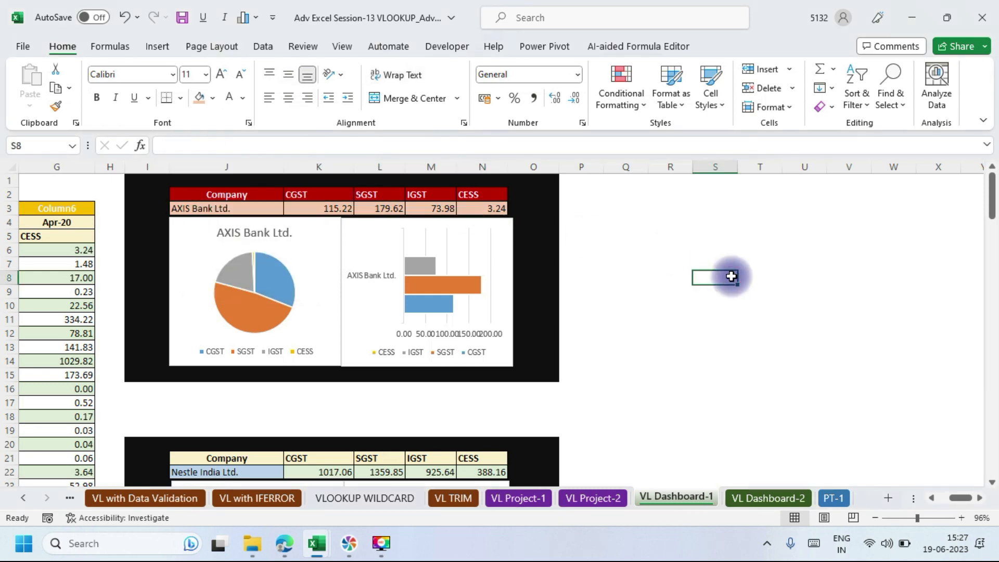
Give the bar chart's chart area a solid black fill.
{"action": "left_click", "coordinate": [378, 229]}
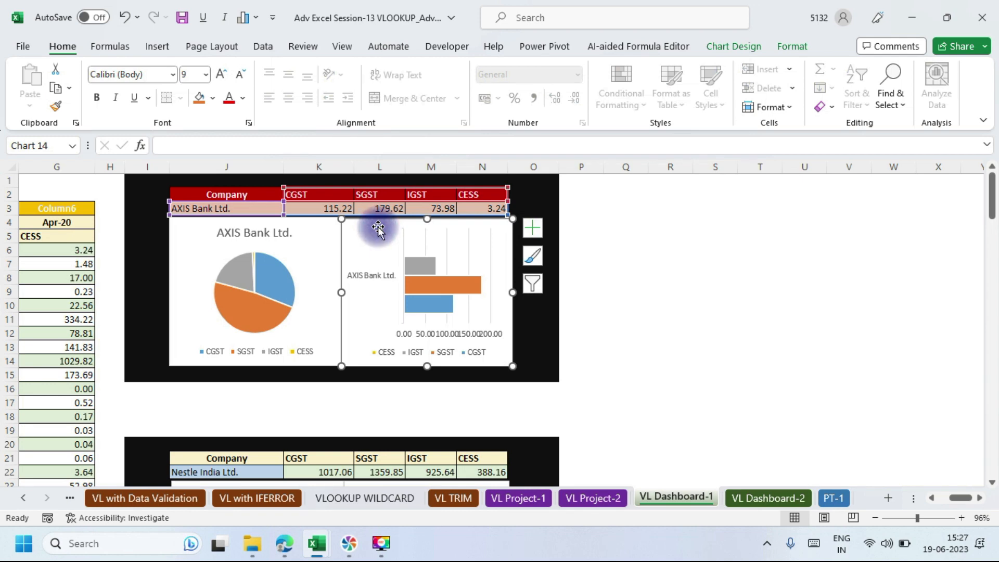
{"action": "double_click", "coordinate": [378, 228]}
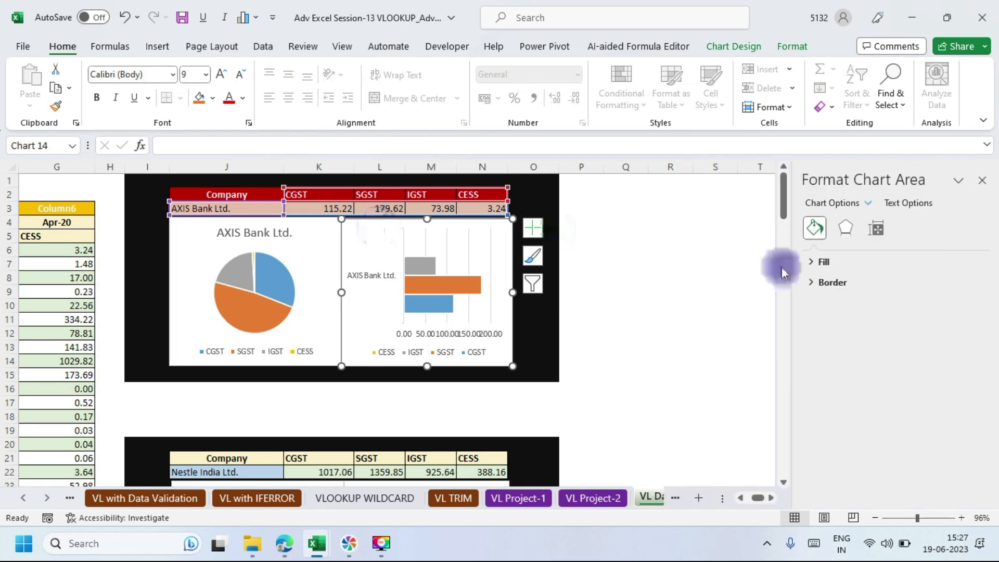
{"action": "left_click", "coordinate": [820, 264]}
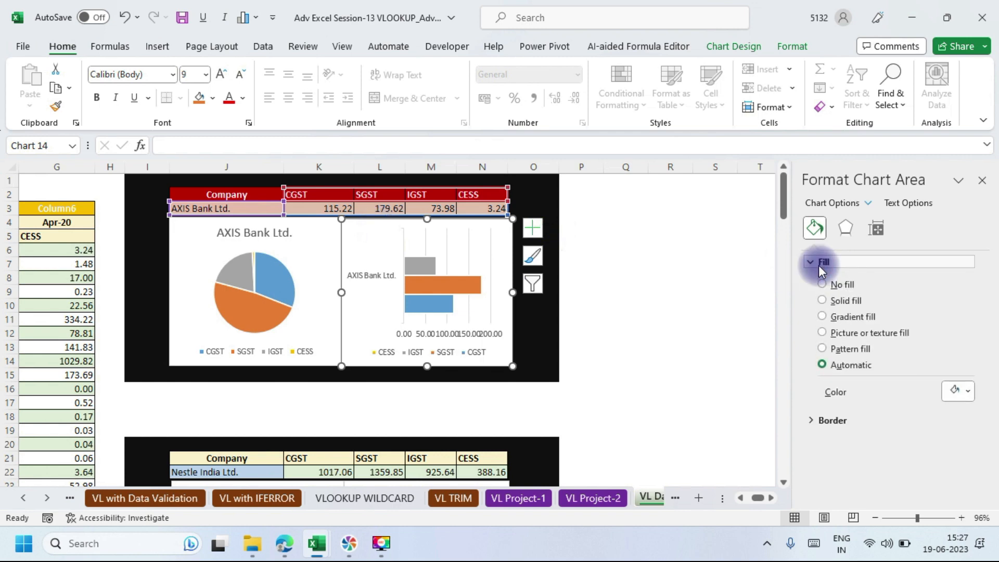
{"action": "left_click", "coordinate": [835, 296]}
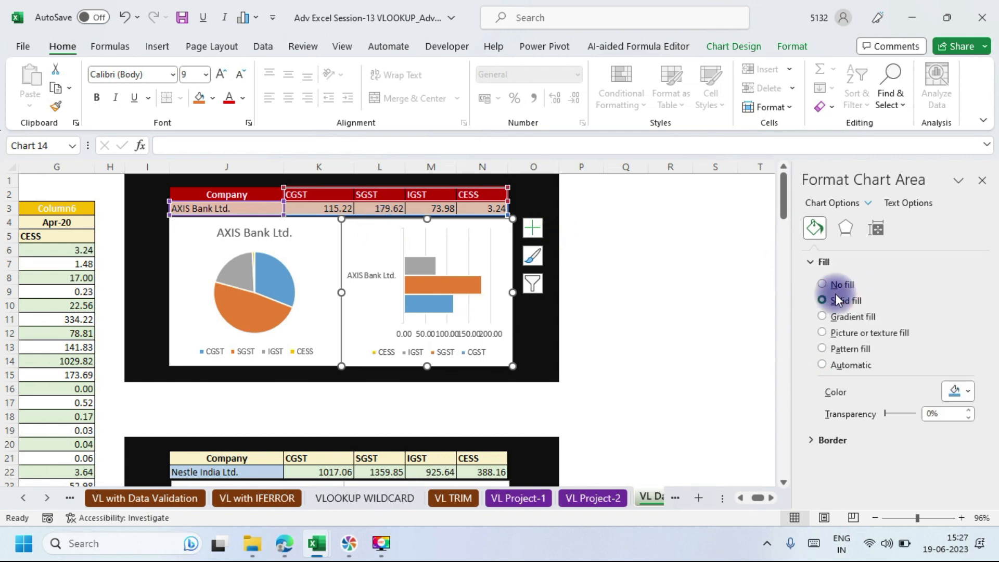
{"action": "left_click", "coordinate": [968, 391]}
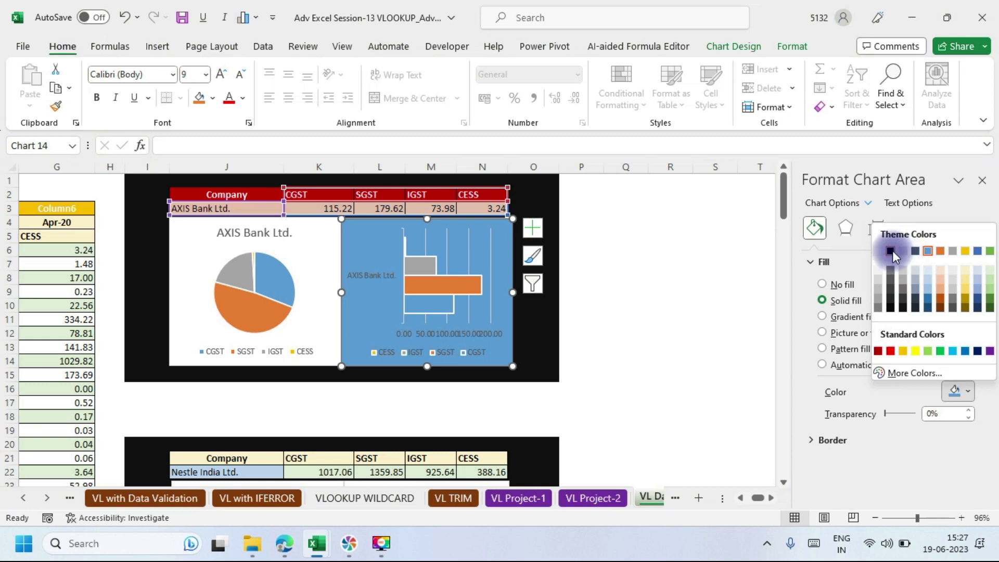
{"action": "left_click", "coordinate": [891, 251]}
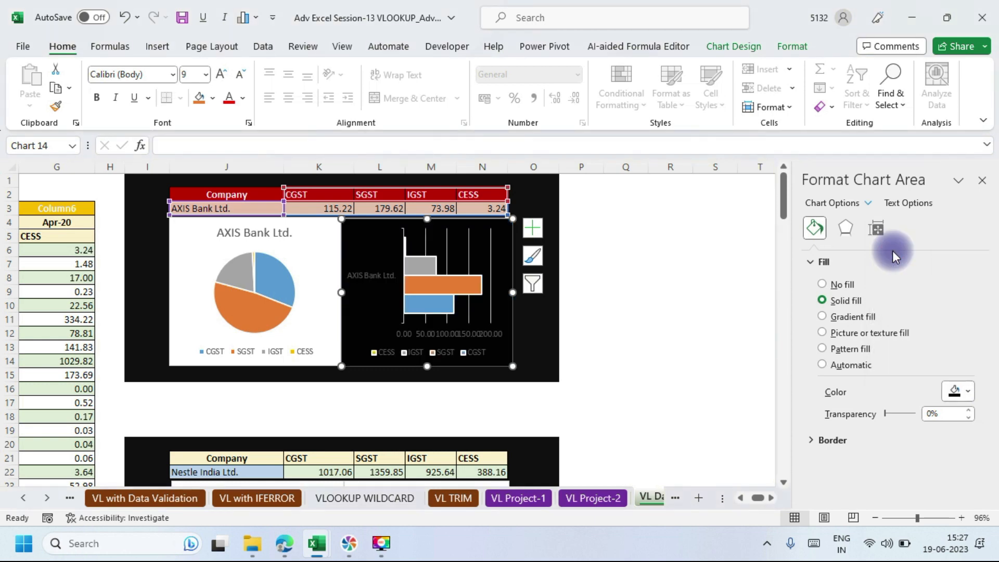
Set the bar chart's text fill color to white.
{"action": "left_click", "coordinate": [911, 201]}
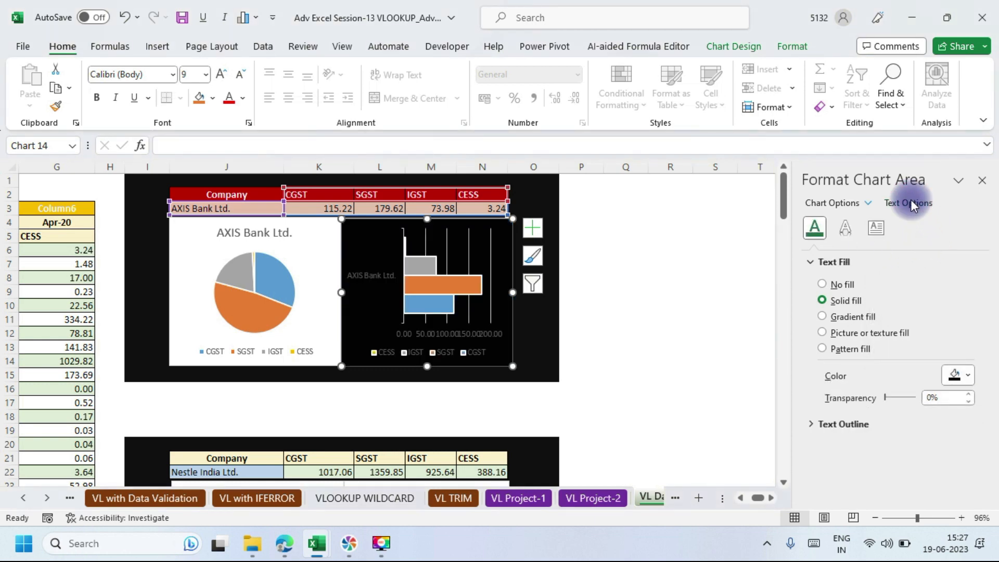
{"action": "left_click", "coordinate": [968, 378]}
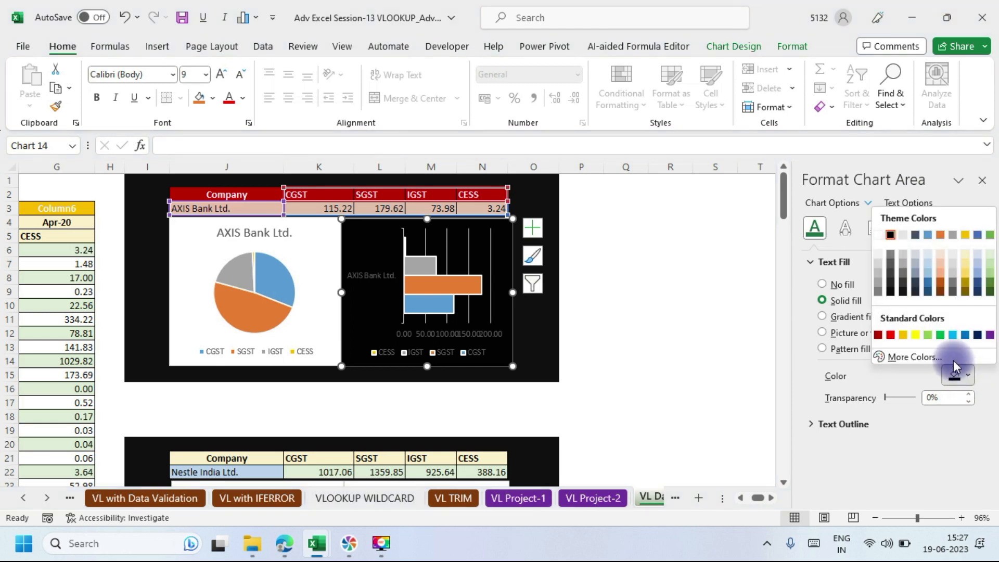
{"action": "left_click", "coordinate": [879, 234]}
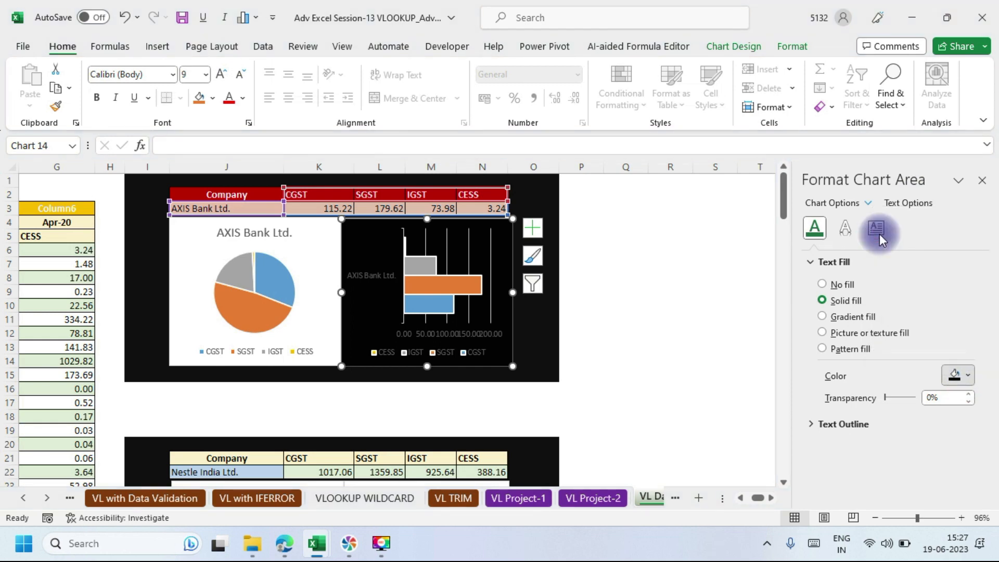
Remove the gridlines and the legend from the bar chart.
{"action": "left_click", "coordinate": [538, 232]}
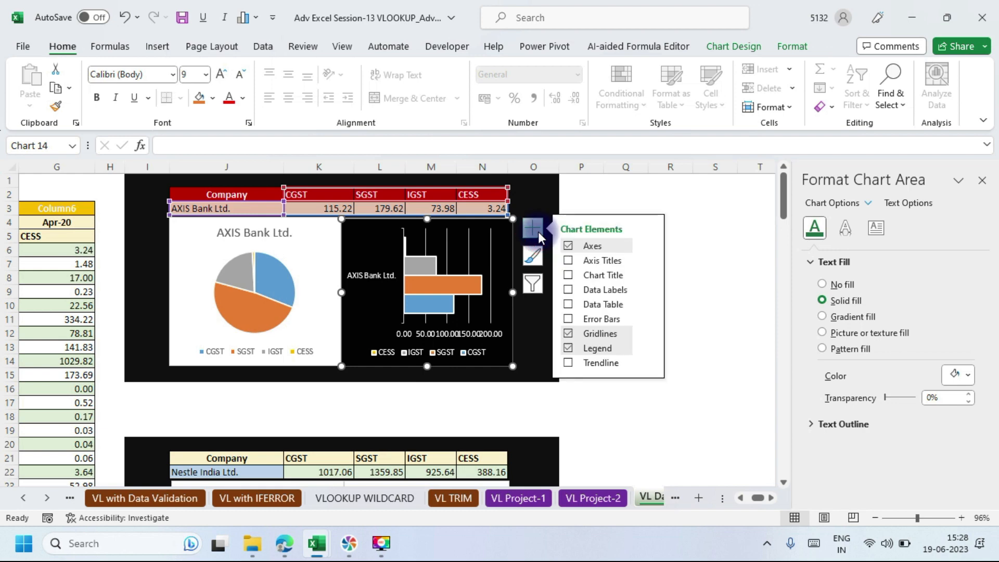
{"action": "left_click", "coordinate": [567, 333]}
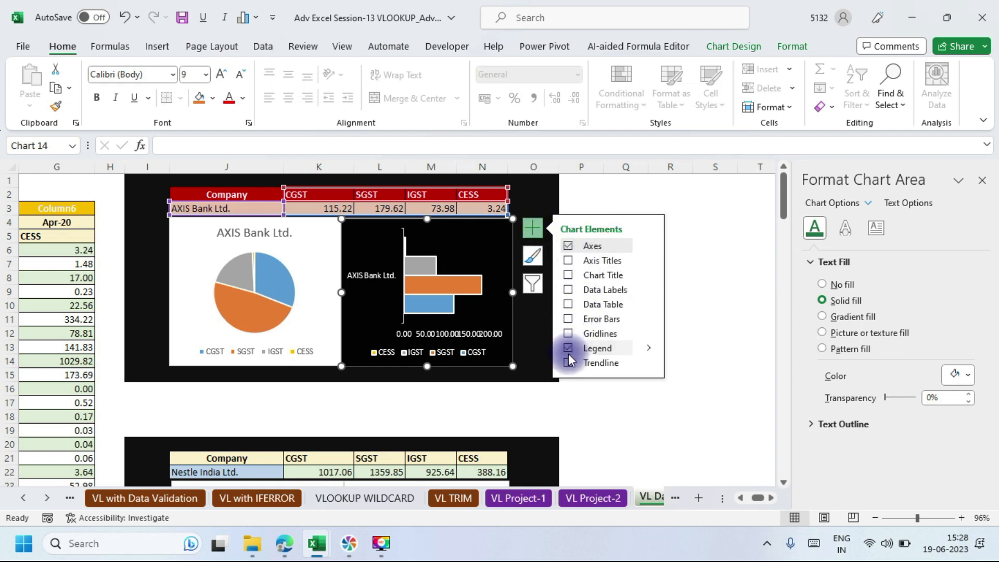
{"action": "left_click", "coordinate": [568, 347]}
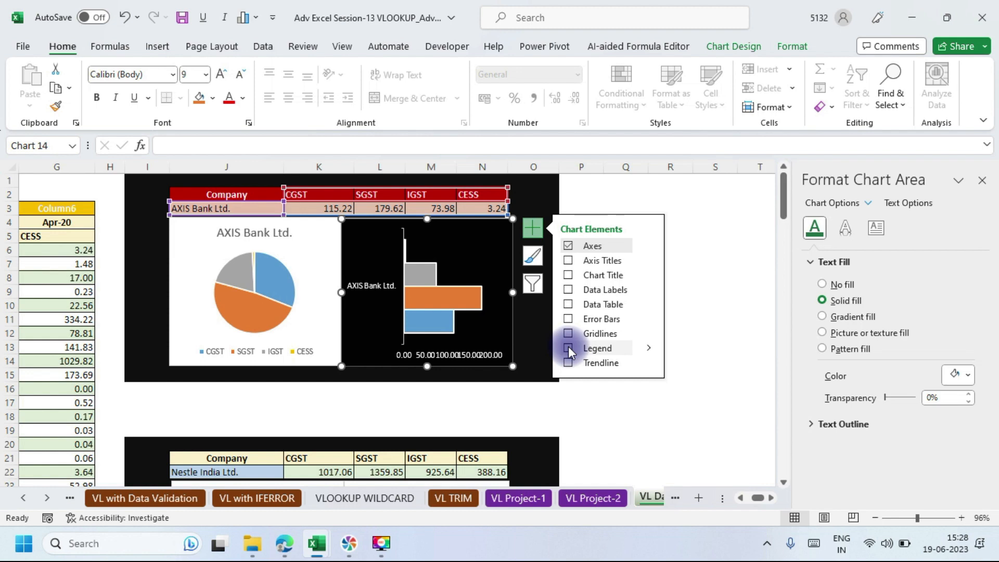
{"action": "left_click", "coordinate": [704, 282]}
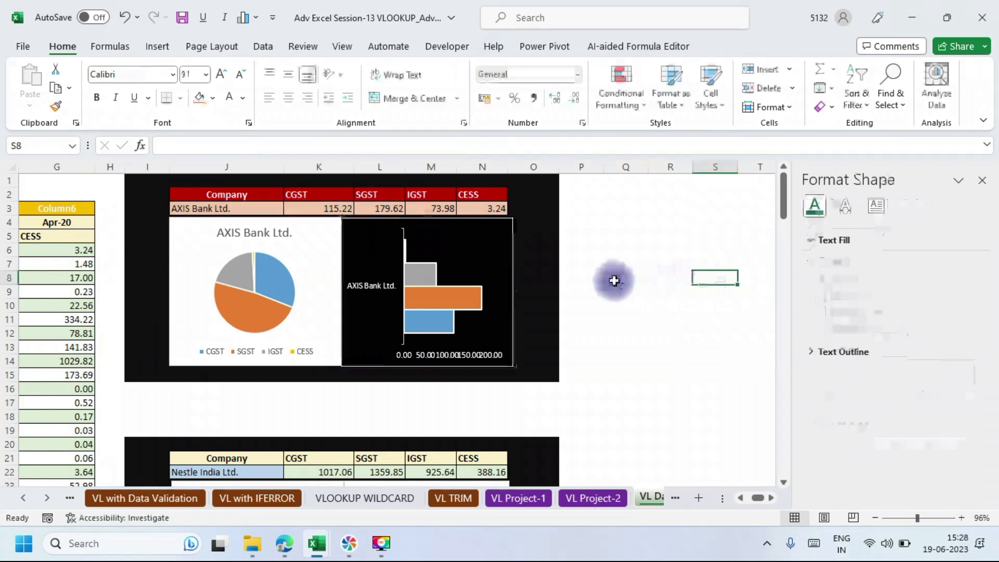
Narrow the bar chart slightly from its right edge and turn off its primary vertical axis.
{"action": "left_click", "coordinate": [487, 245]}
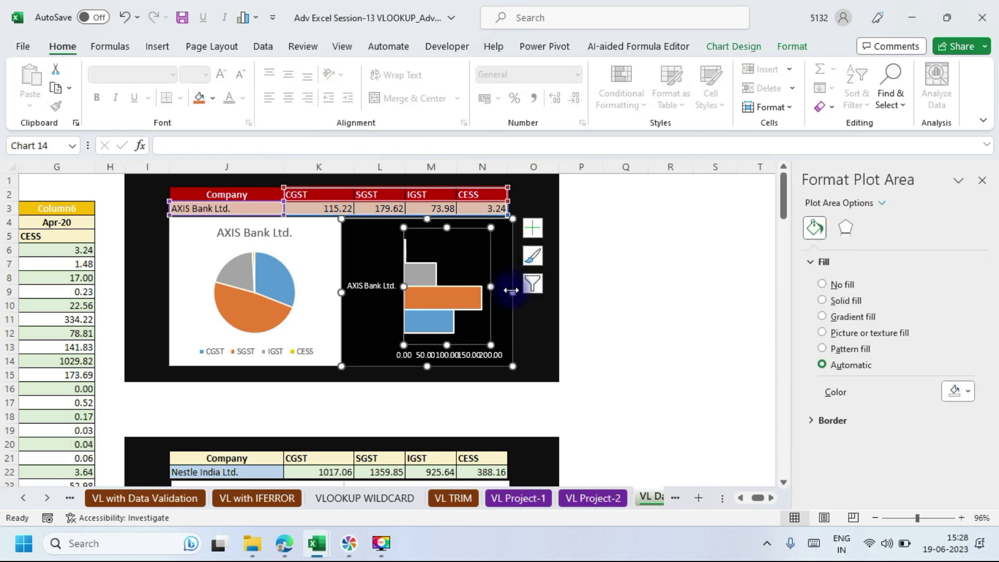
{"action": "left_click_drag", "start_coordinate": [510, 289], "coordinate": [501, 290]}
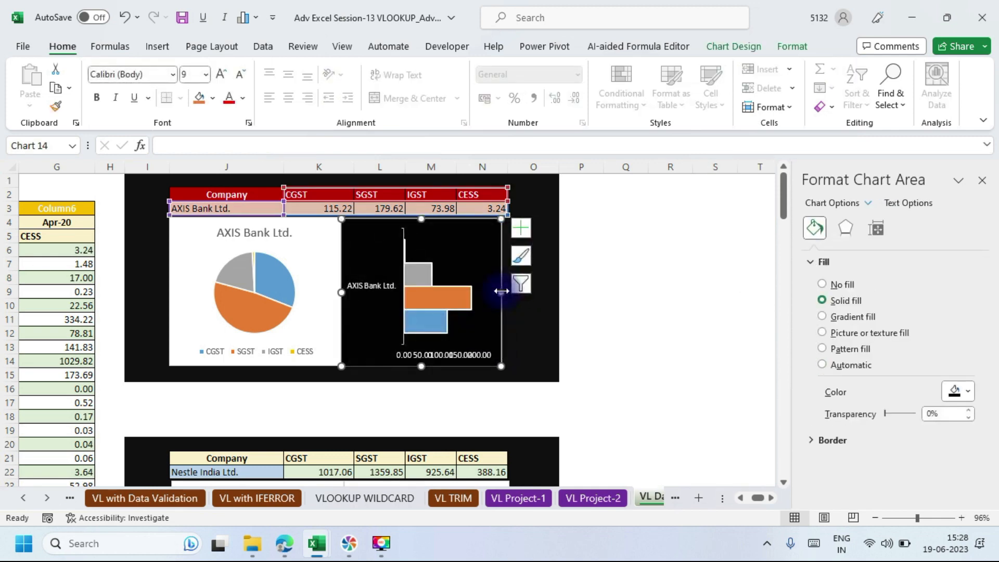
{"action": "left_click", "coordinate": [519, 233]}
{"action": "left_click", "coordinate": [635, 242]}
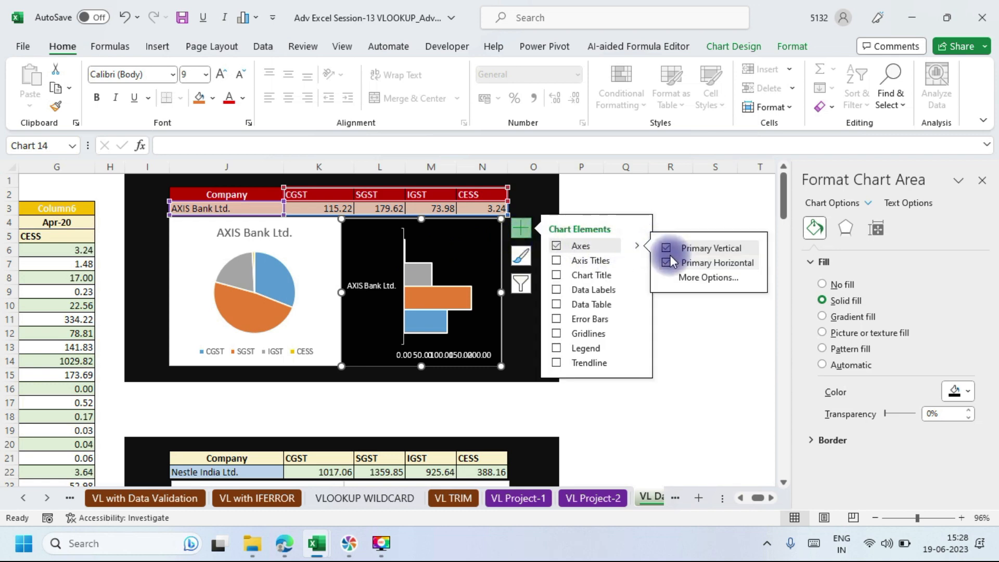
{"action": "left_click", "coordinate": [667, 248]}
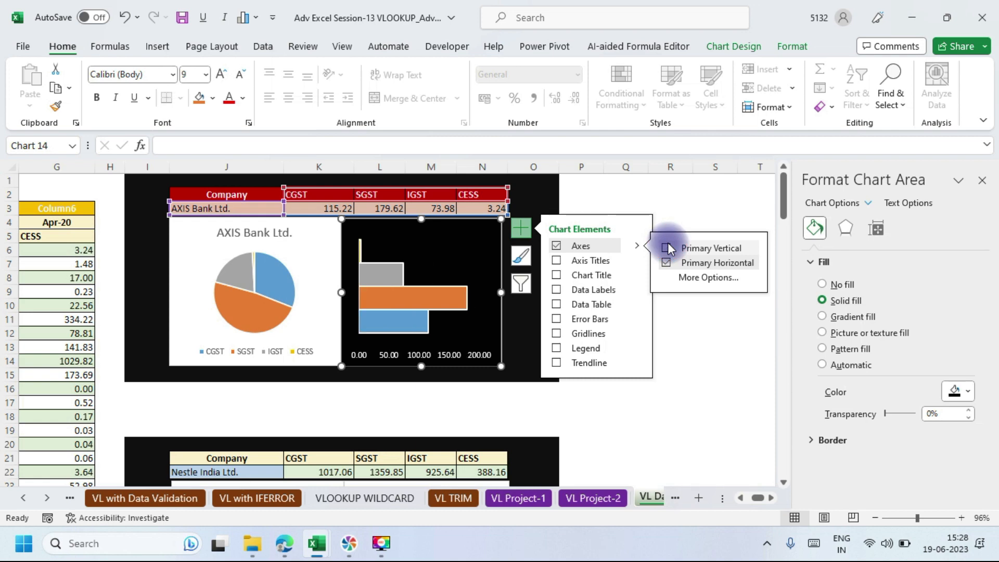
{"action": "left_click", "coordinate": [732, 359]}
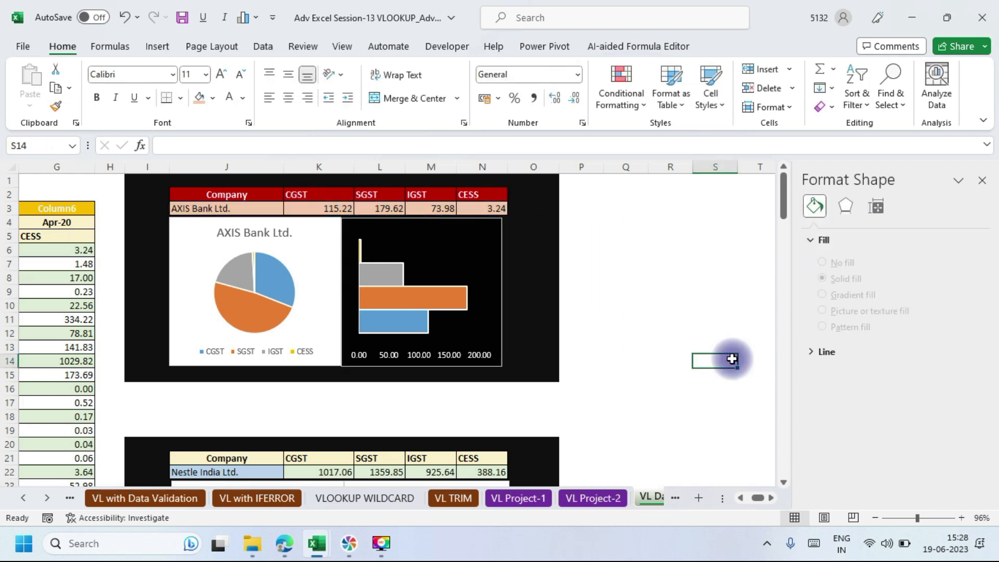
Give the pie chart's chart area a solid black fill.
{"action": "left_click", "coordinate": [313, 224]}
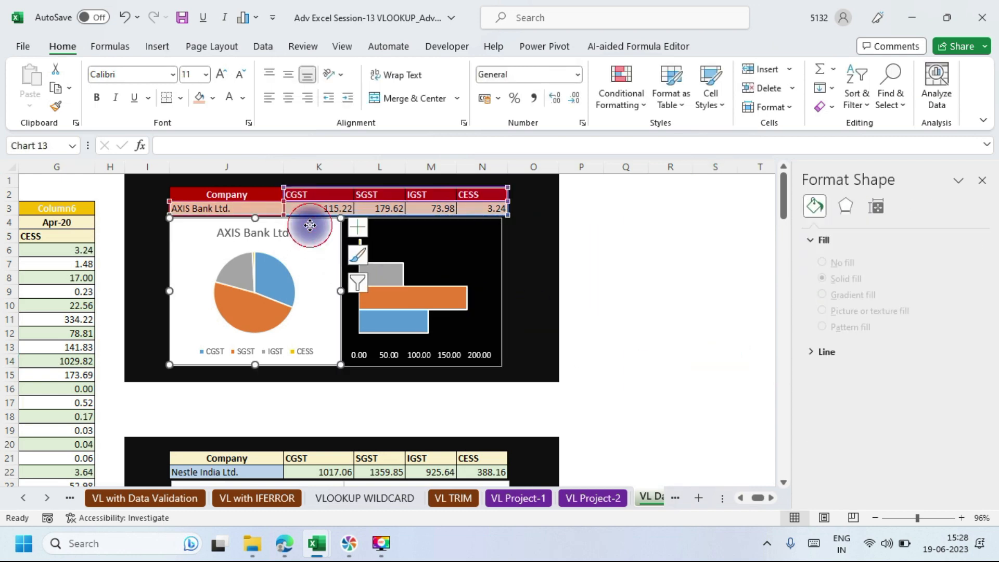
{"action": "left_click", "coordinate": [821, 301]}
{"action": "left_click", "coordinate": [956, 393]}
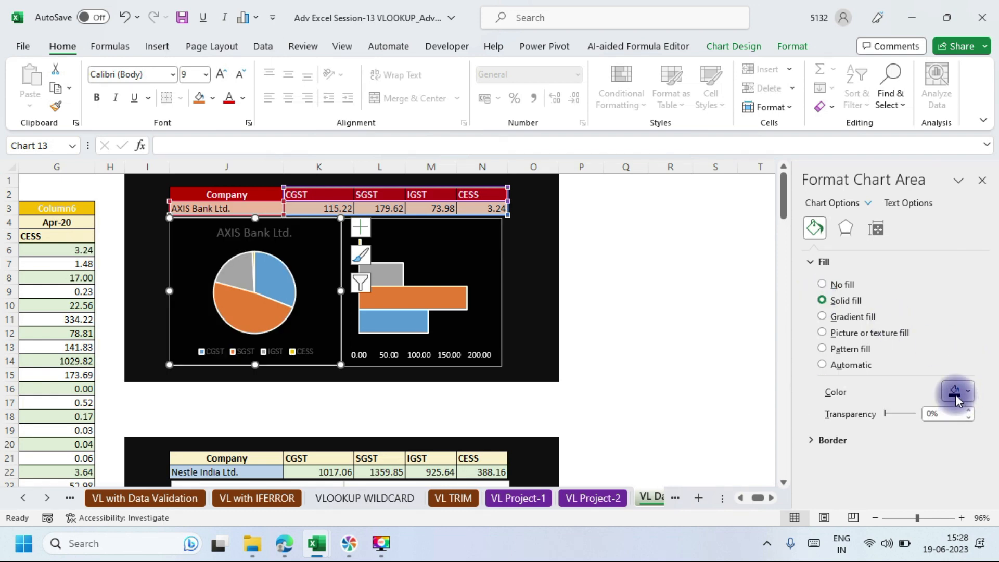
Set the pie chart's text fill color to white.
{"action": "left_click", "coordinate": [905, 205]}
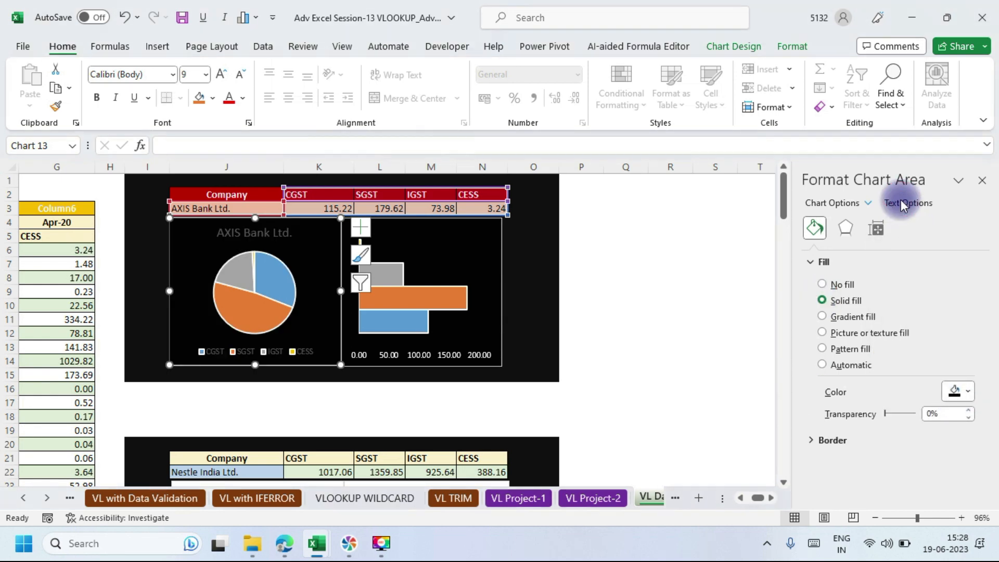
{"action": "left_click", "coordinate": [966, 374]}
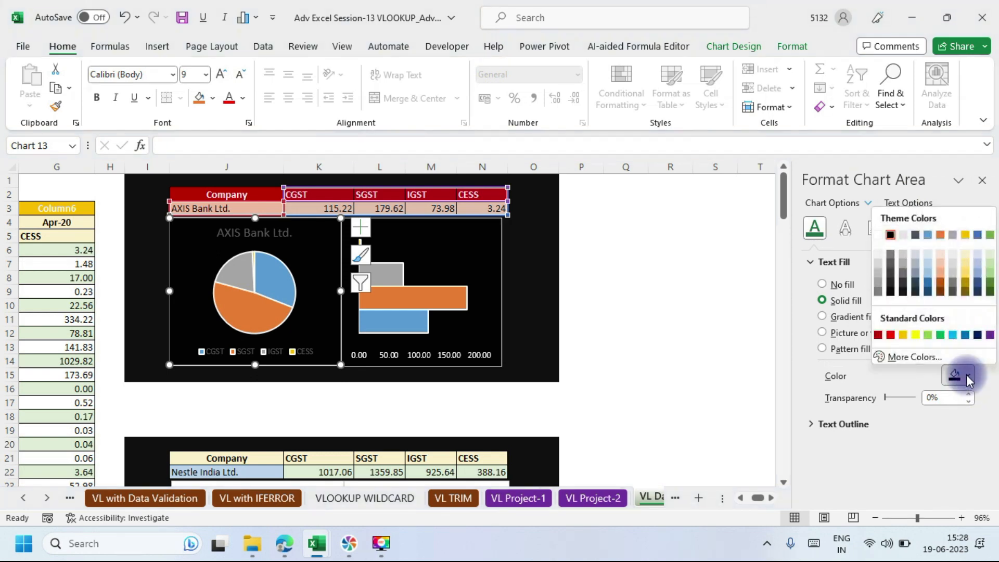
{"action": "left_click", "coordinate": [878, 234]}
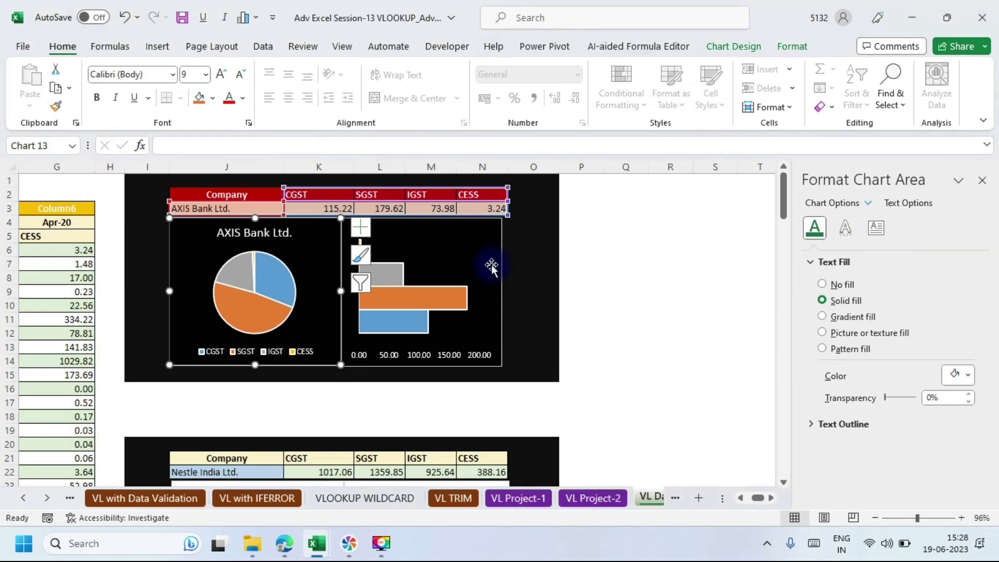
Give the pie chart's CGST slice a solid purple fill.
{"action": "left_click", "coordinate": [277, 279]}
{"action": "left_click", "coordinate": [277, 278]}
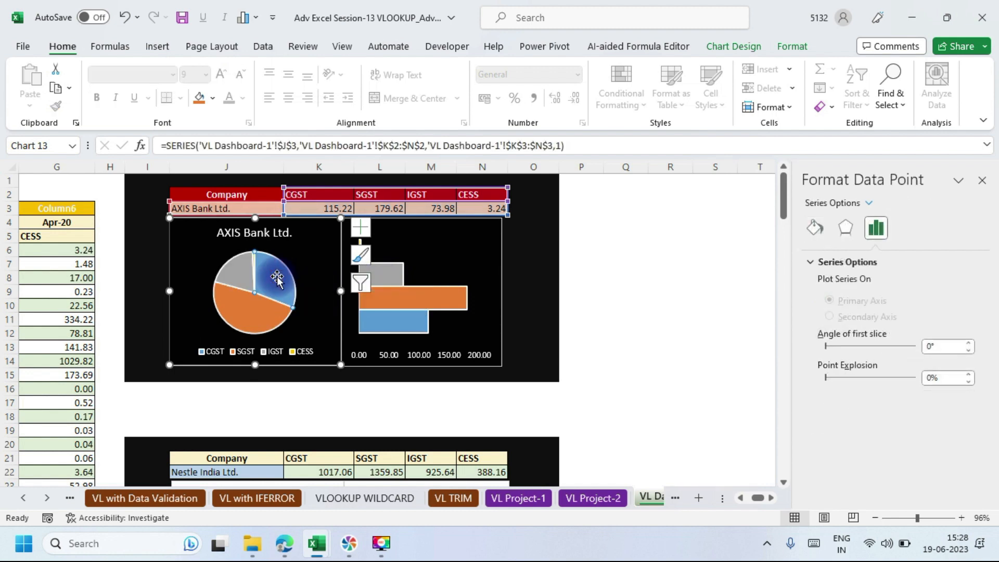
{"action": "left_click", "coordinate": [816, 228]}
{"action": "left_click", "coordinate": [823, 300]}
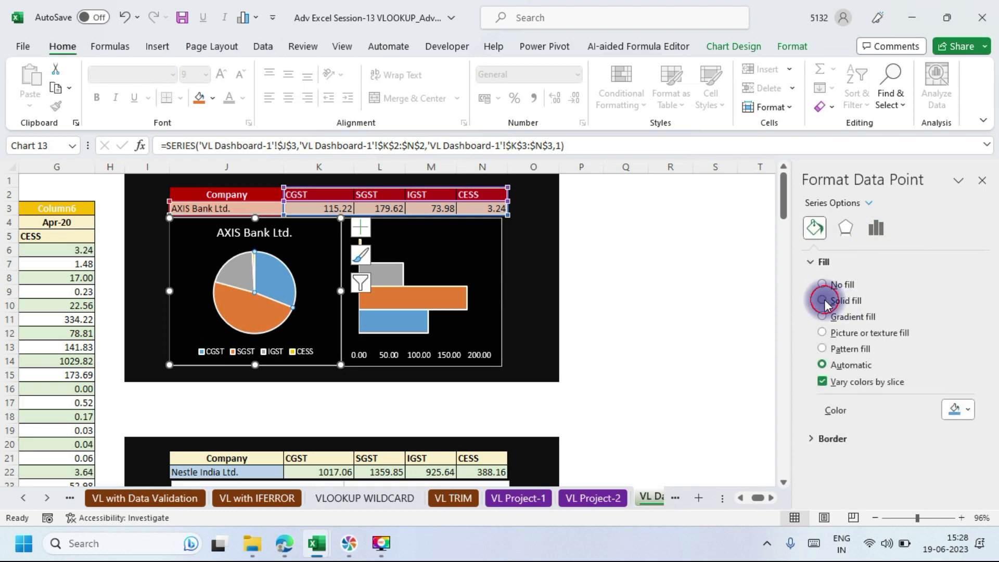
{"action": "left_click", "coordinate": [963, 405]}
{"action": "left_click", "coordinate": [963, 405]}
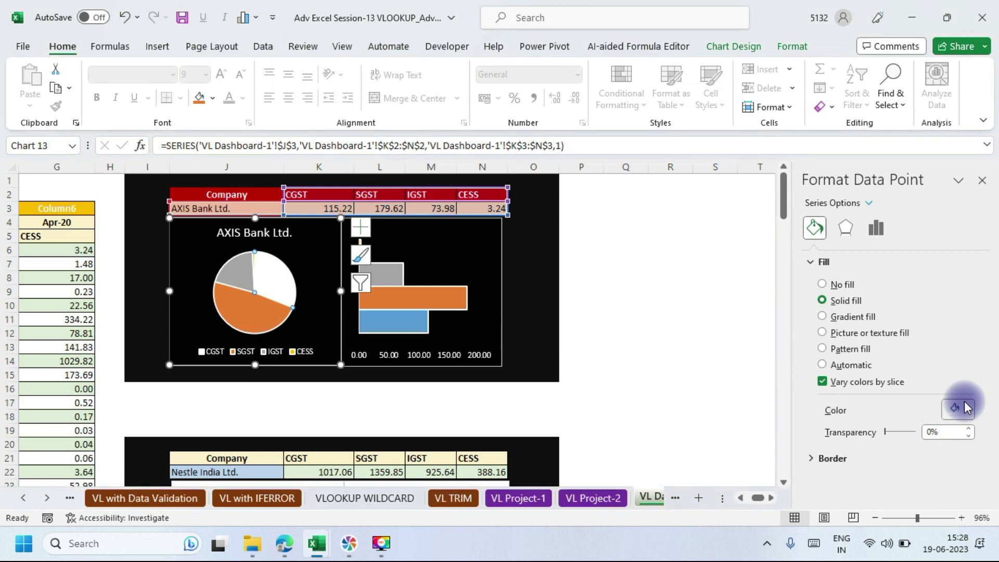
{"action": "left_click", "coordinate": [964, 405]}
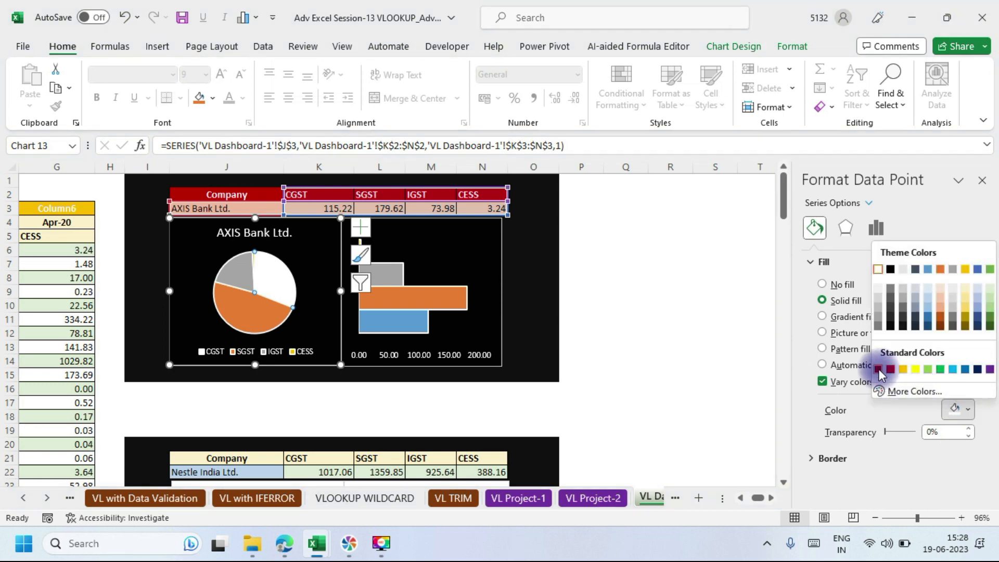
{"action": "left_click", "coordinate": [990, 369]}
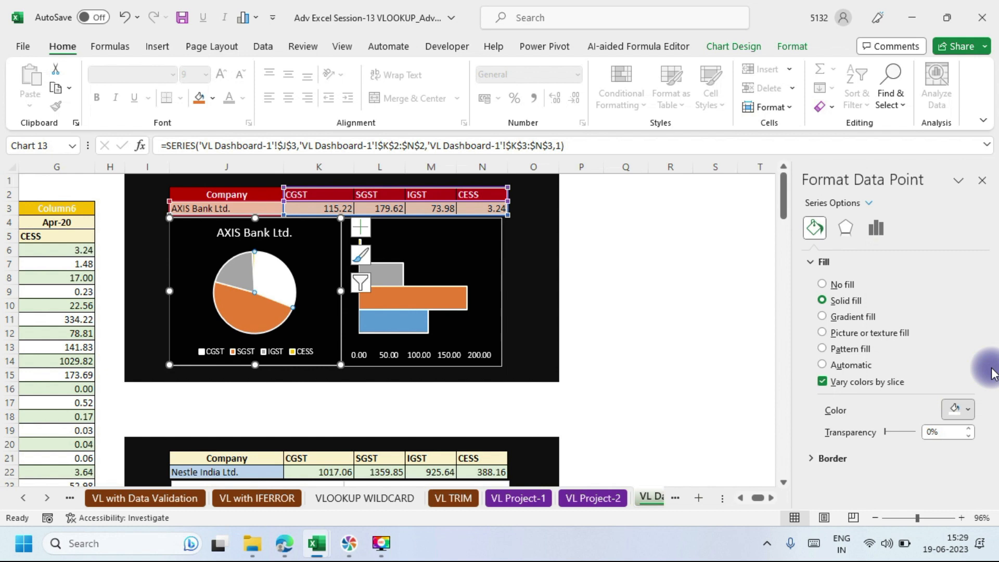
Fill the pie chart's SGST slice with light green and its IGST slice with golden orange.
{"action": "left_click", "coordinate": [261, 314]}
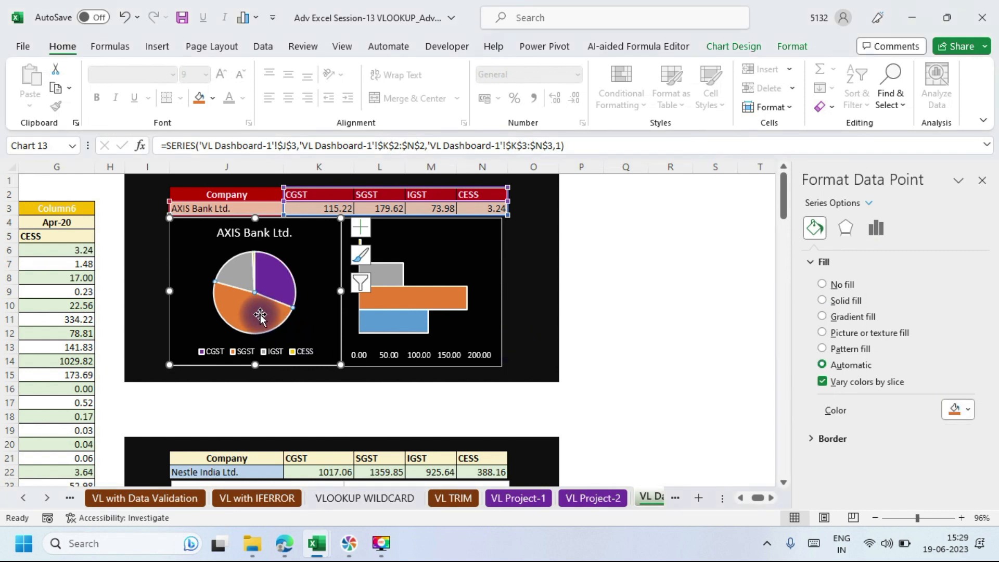
{"action": "left_click", "coordinate": [971, 411]}
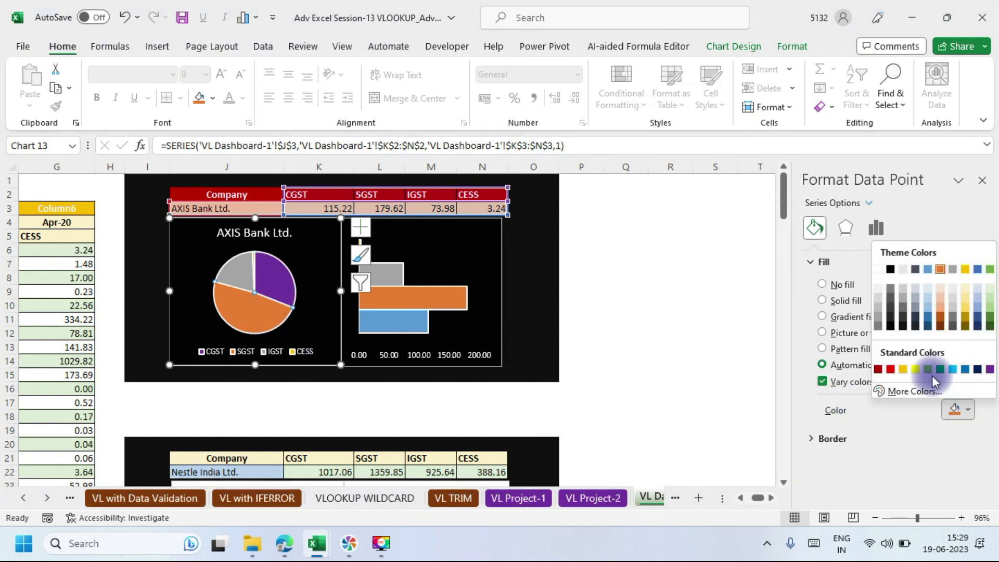
{"action": "left_click", "coordinate": [928, 370]}
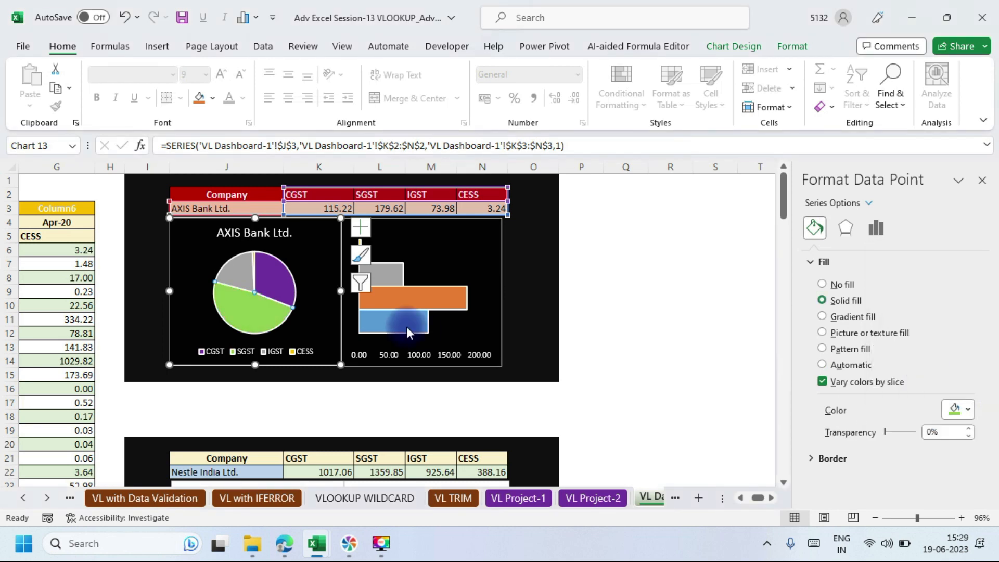
{"action": "left_click", "coordinate": [241, 272]}
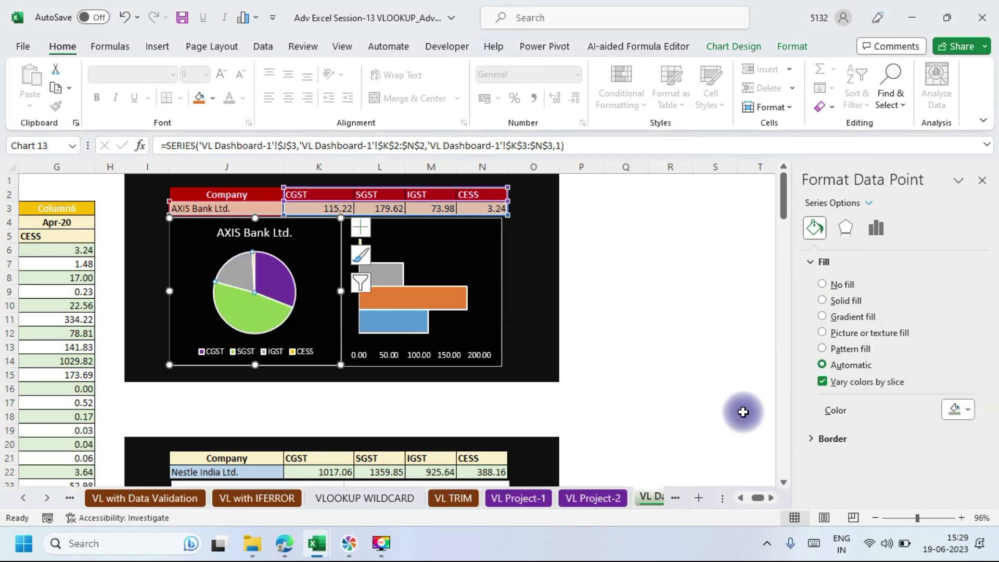
{"action": "left_click", "coordinate": [967, 409]}
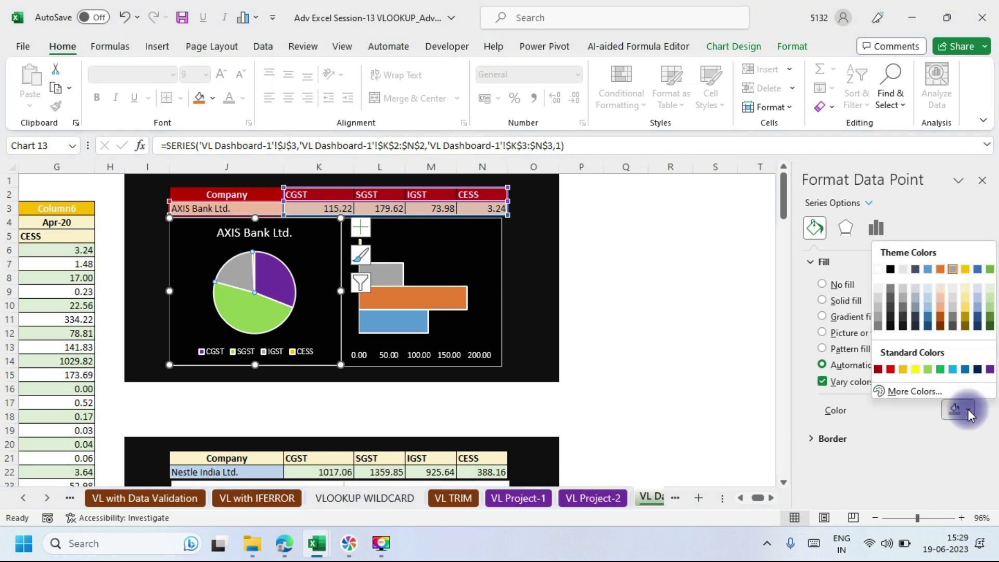
{"action": "left_click", "coordinate": [903, 369]}
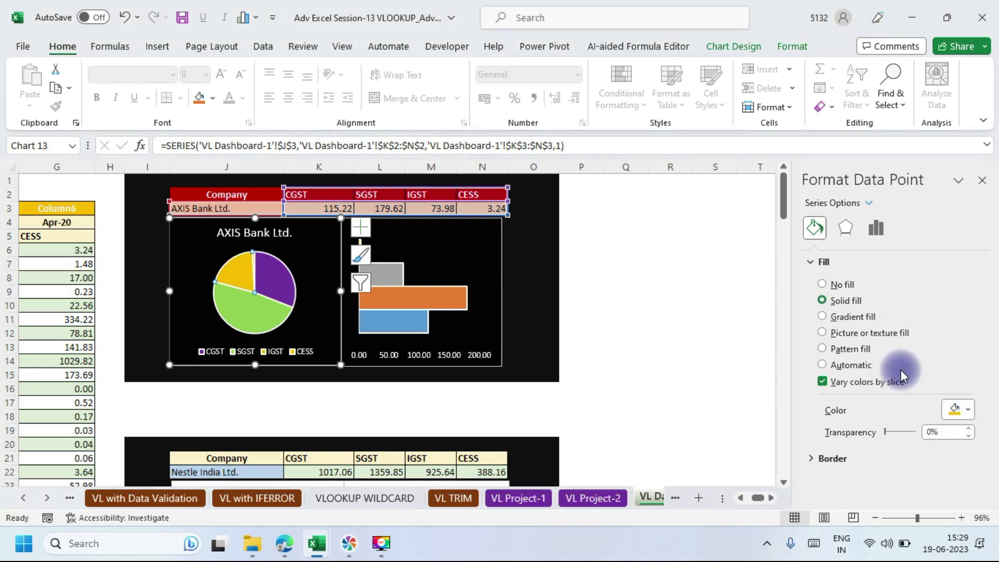
Switch the company in cell J3 to HDFC Bank Ltd. and after that to State Bank Of India.
{"action": "left_click", "coordinate": [253, 257]}
{"action": "left_click", "coordinate": [261, 209]}
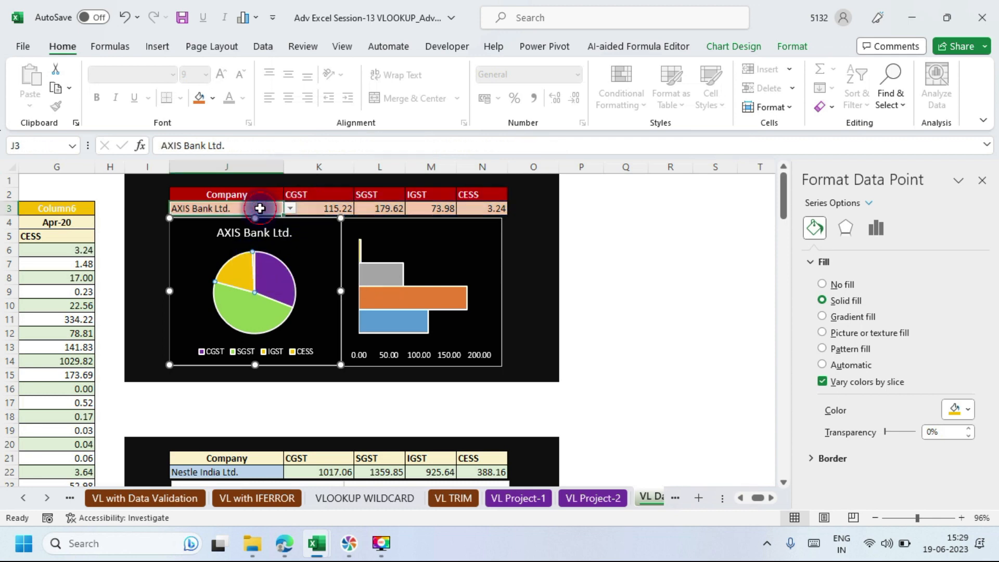
{"action": "left_click", "coordinate": [290, 208]}
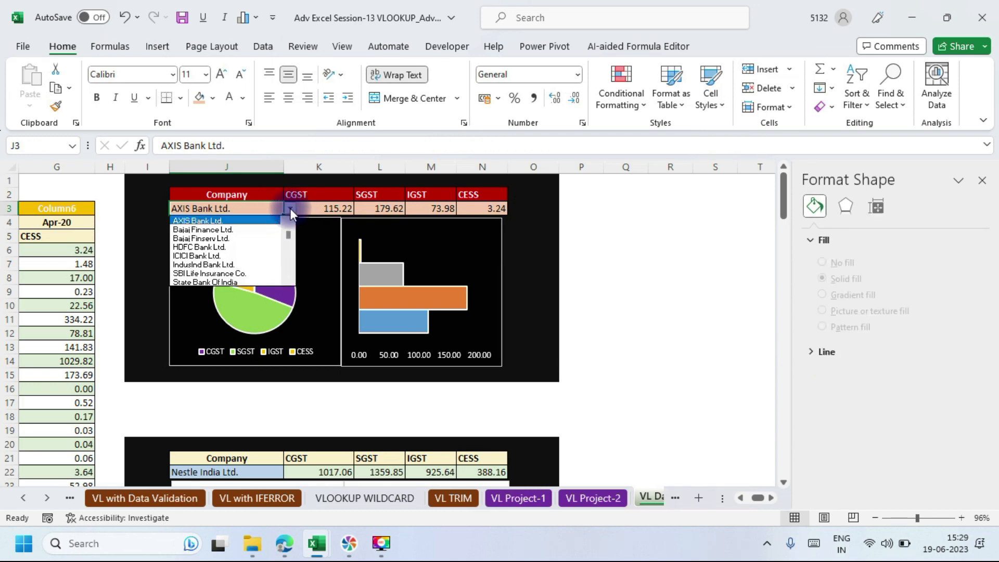
{"action": "left_click", "coordinate": [238, 247]}
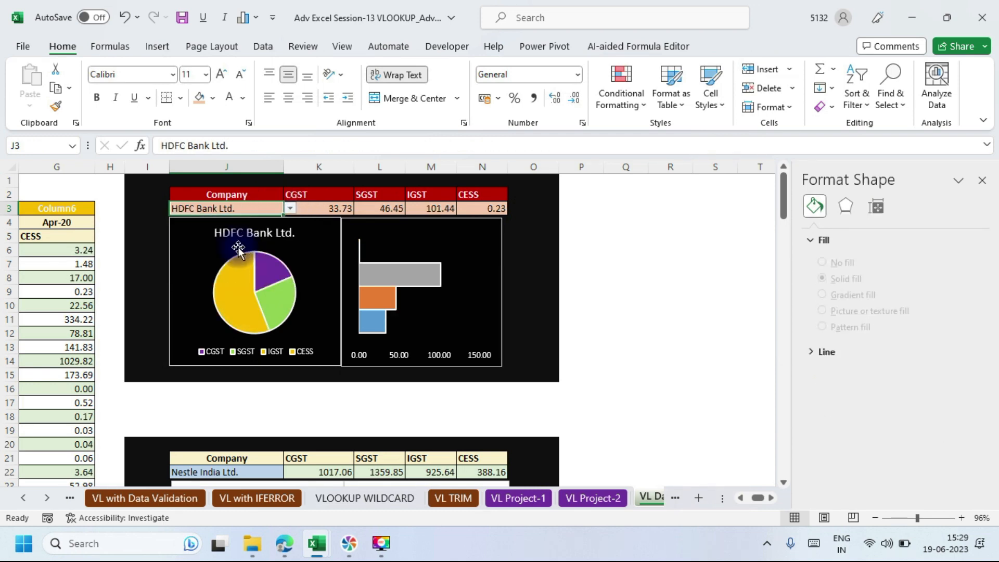
{"action": "left_click", "coordinate": [291, 208]}
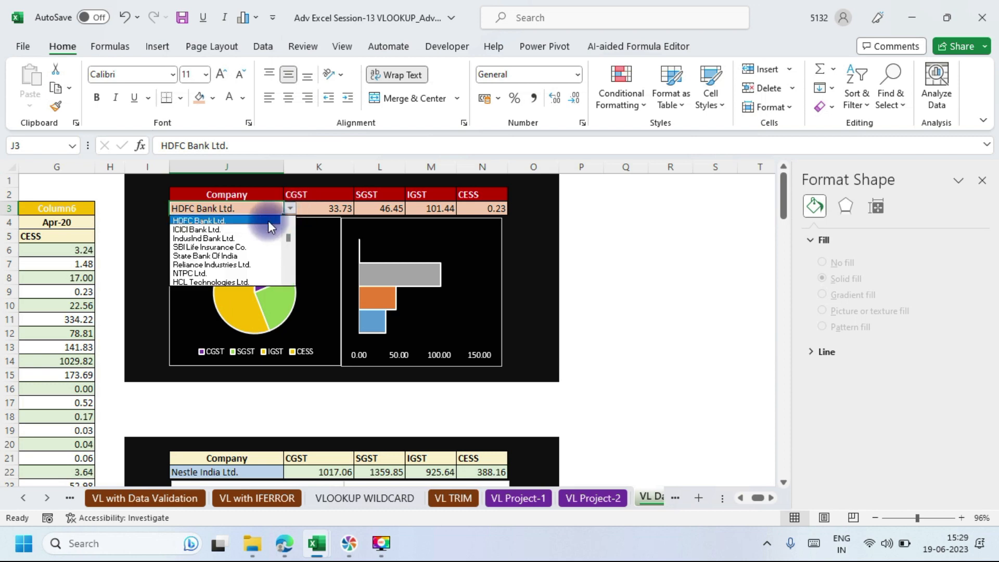
{"action": "left_click", "coordinate": [248, 256]}
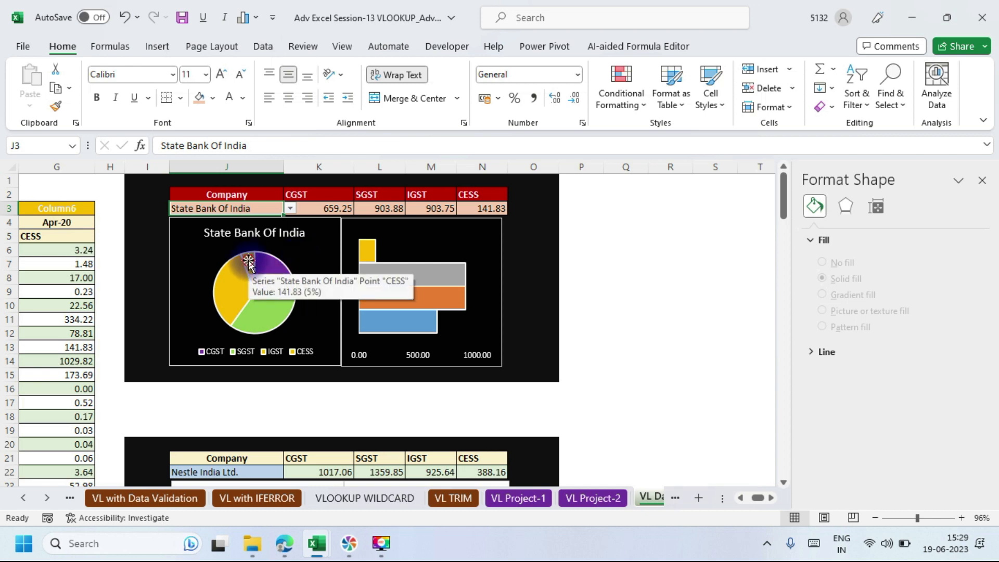
Give the pie chart's CESS slice a solid dark red fill and deselect the chart.
{"action": "left_click", "coordinate": [248, 262]}
{"action": "left_click", "coordinate": [248, 261]}
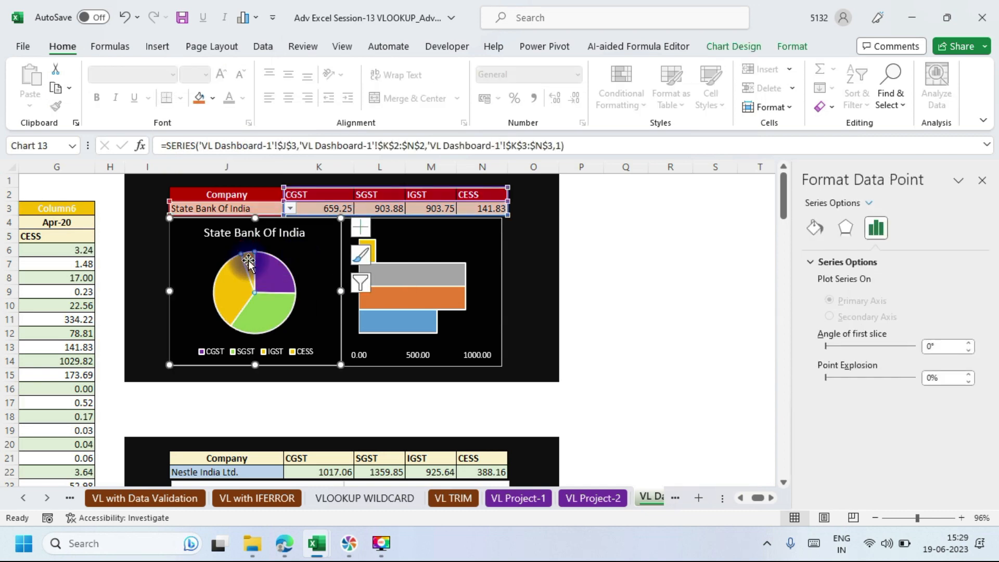
{"action": "left_click", "coordinate": [814, 229]}
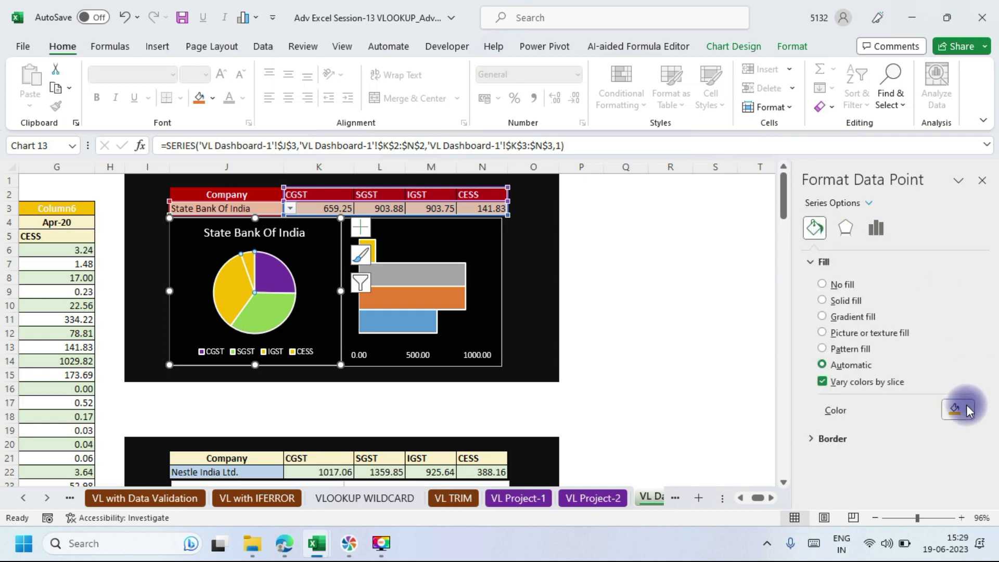
{"action": "left_click", "coordinate": [967, 405]}
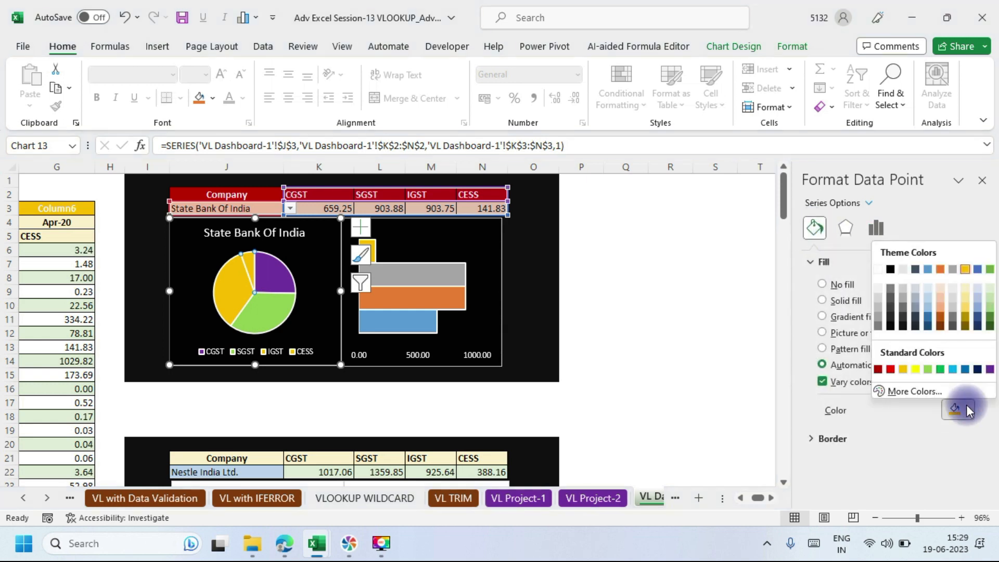
{"action": "left_click", "coordinate": [876, 368]}
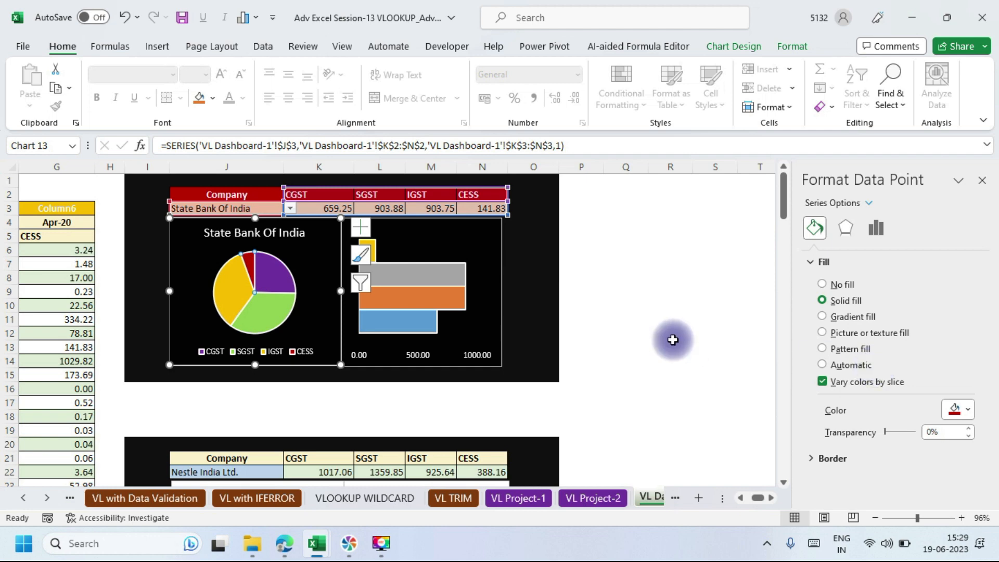
{"action": "left_click", "coordinate": [533, 281]}
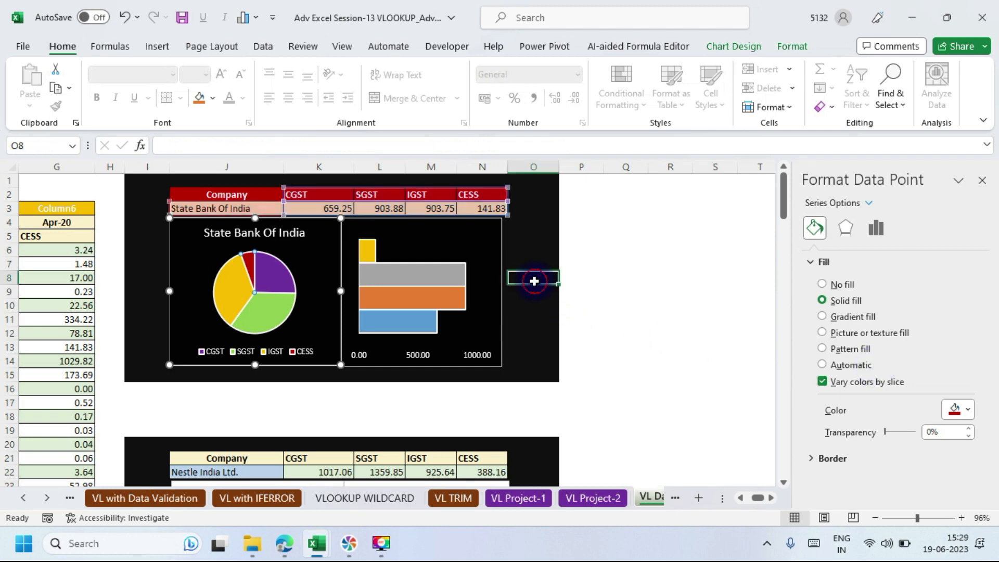
{"action": "left_click", "coordinate": [644, 296]}
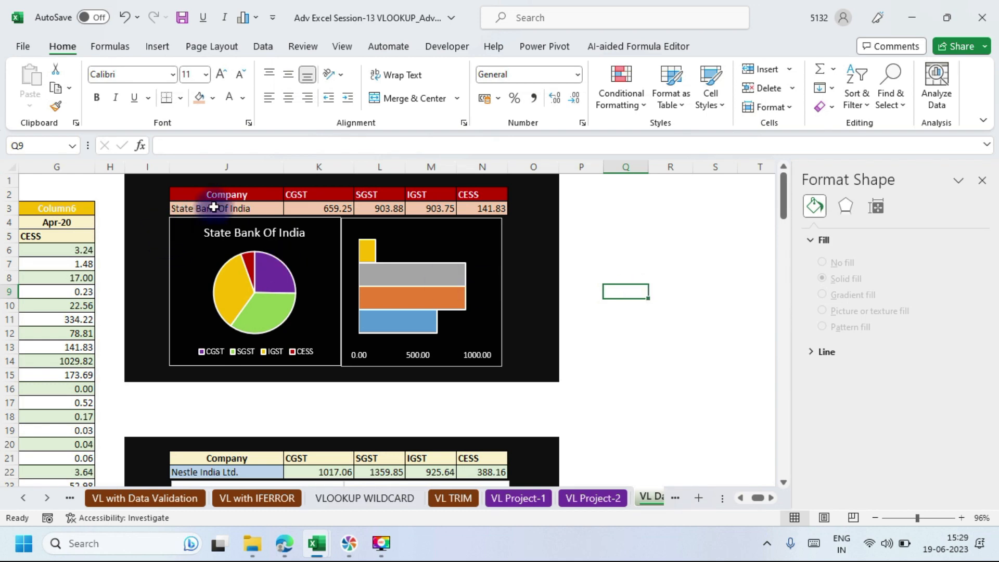
Test the dashboard with HCL Technologies Ltd. and Asian Paints Ltd. as the company in J3, and minimize the workbook window.
{"action": "left_click", "coordinate": [238, 209]}
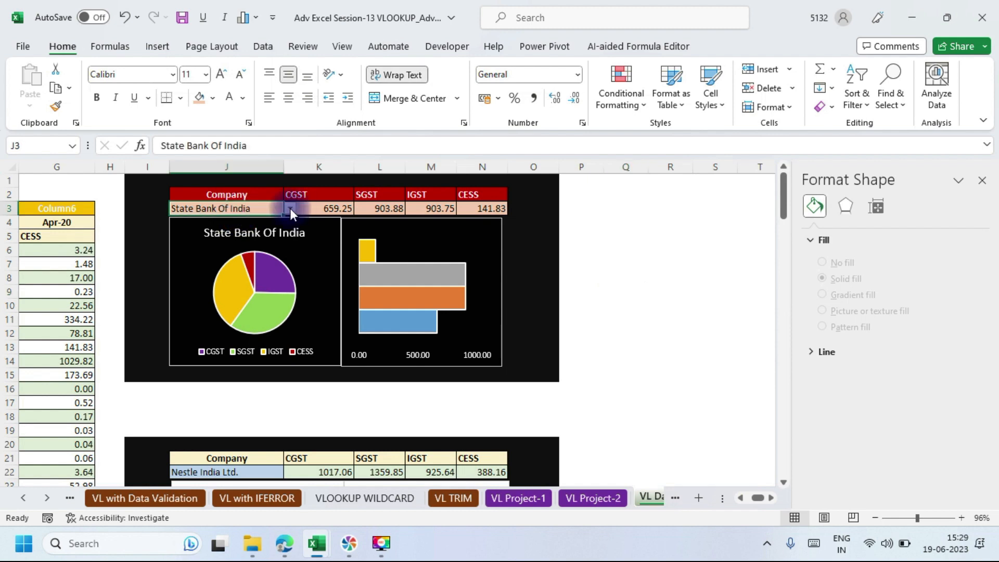
{"action": "left_click", "coordinate": [289, 208]}
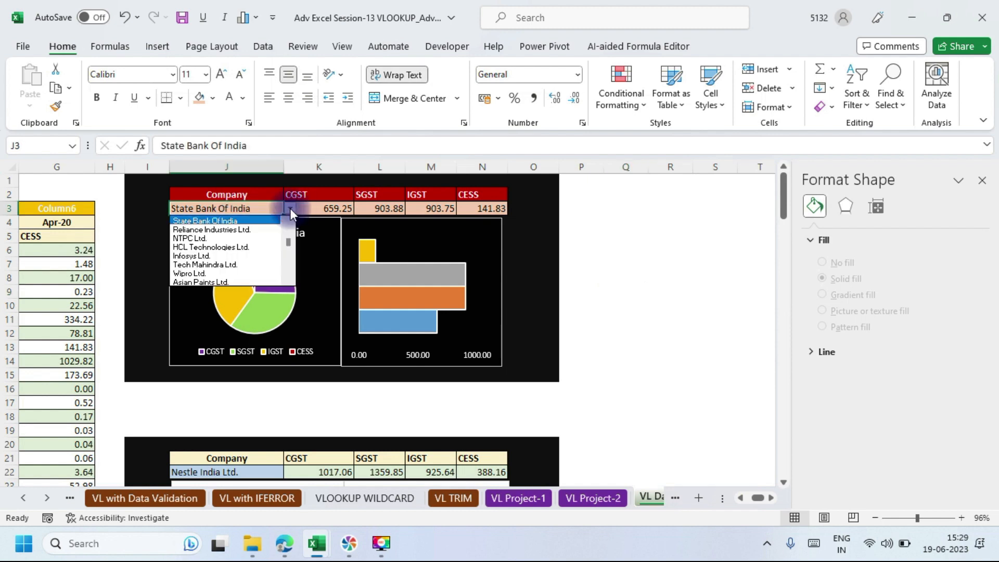
{"action": "left_click", "coordinate": [224, 247]}
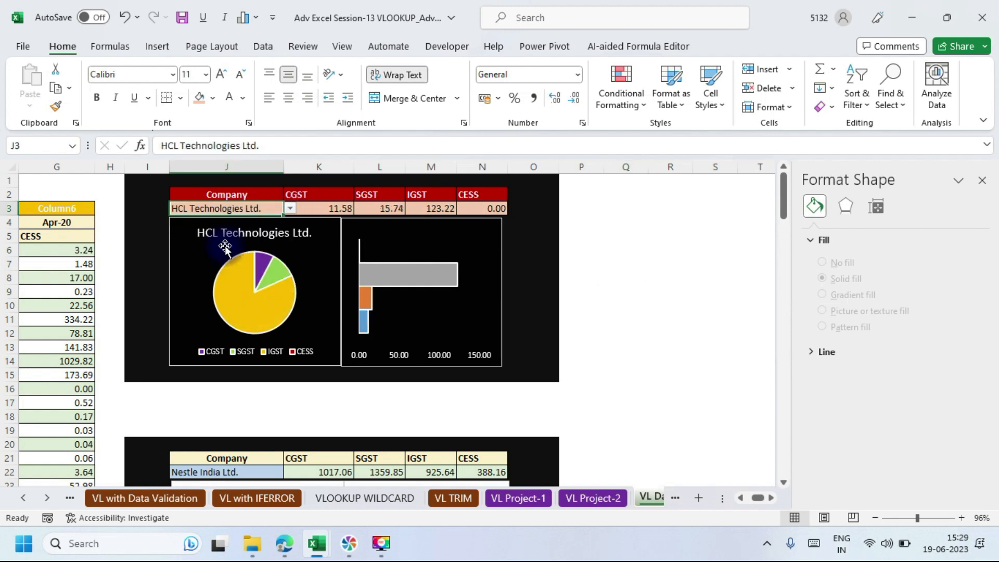
{"action": "left_click", "coordinate": [289, 208]}
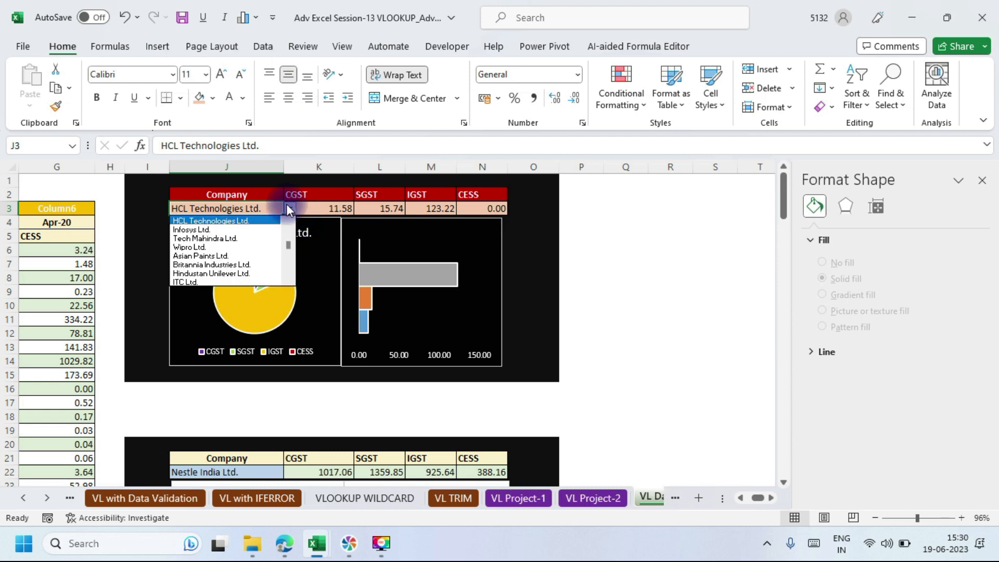
{"action": "left_click", "coordinate": [221, 255]}
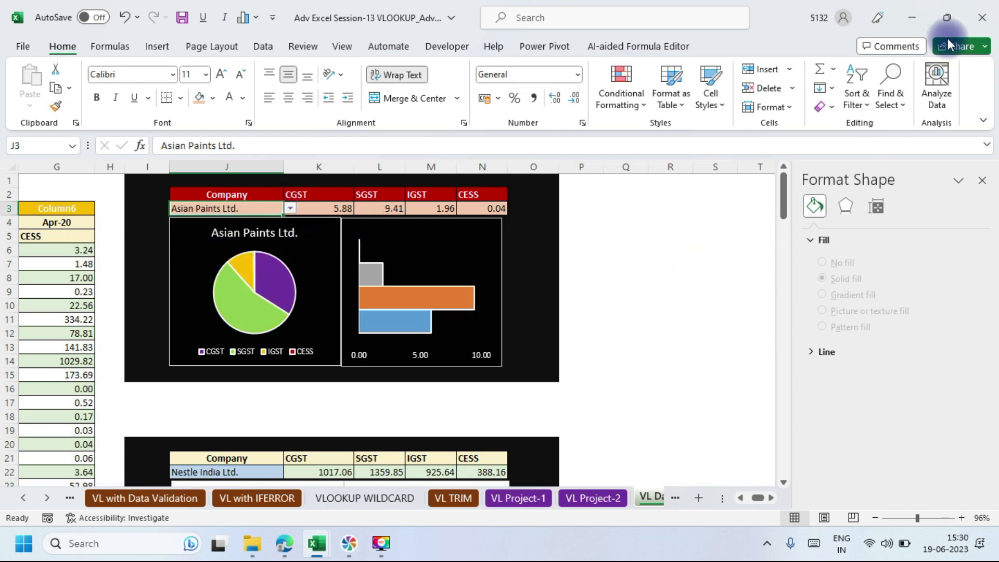
{"action": "left_click", "coordinate": [913, 17]}
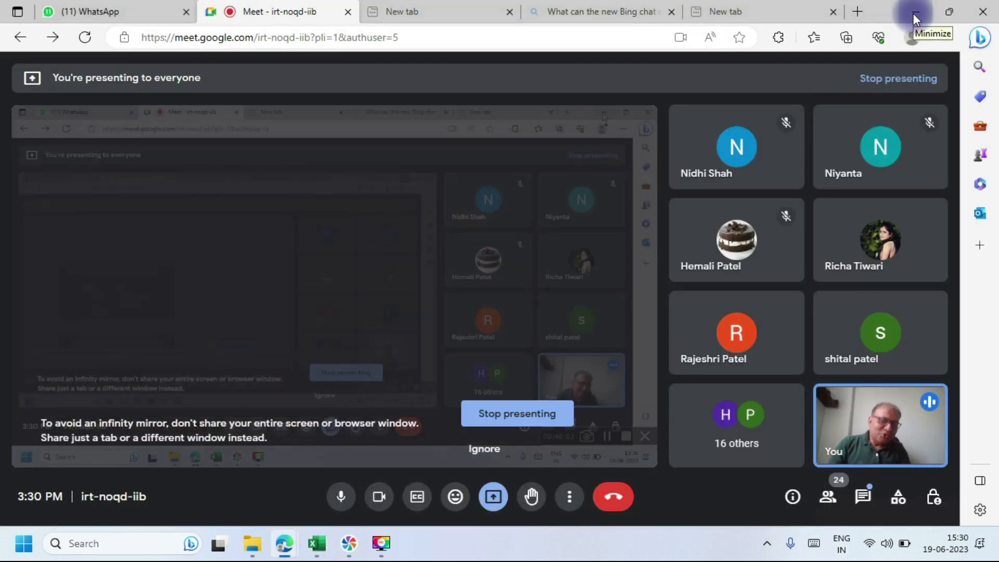